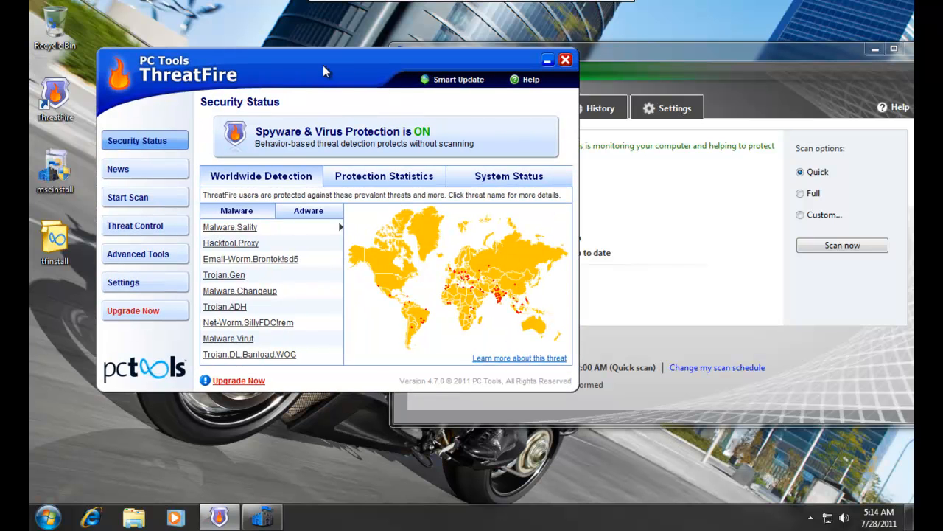
Step: Review ThreatFire's Default Actions and Sensitivity Level settings
left_click(148, 282)
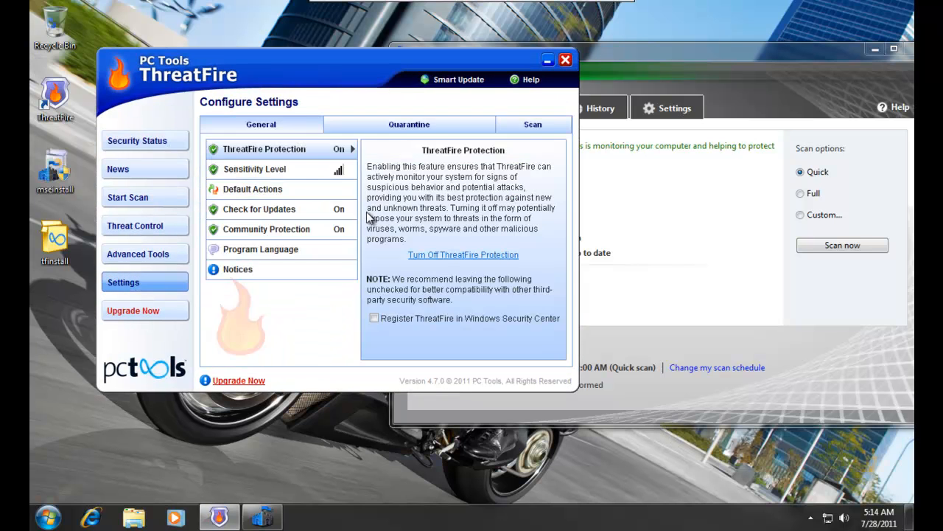
left_click(322, 188)
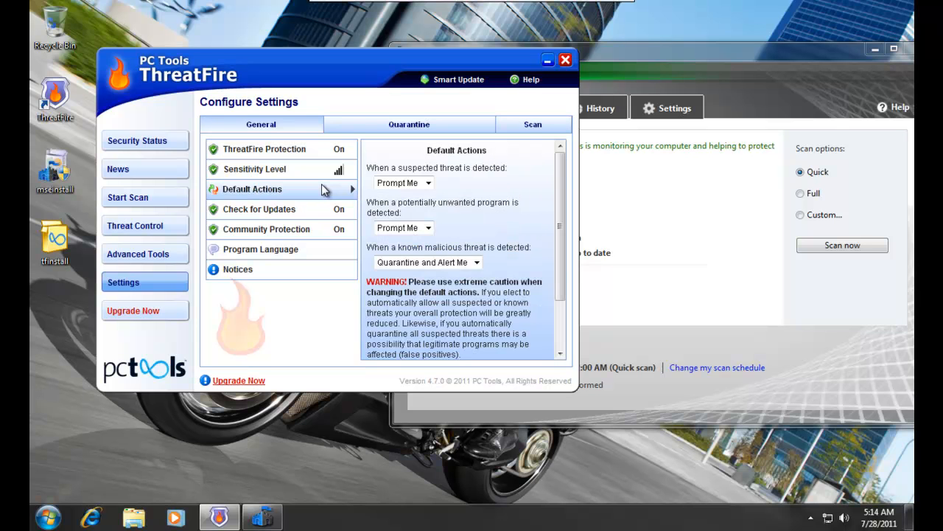
left_click(325, 172)
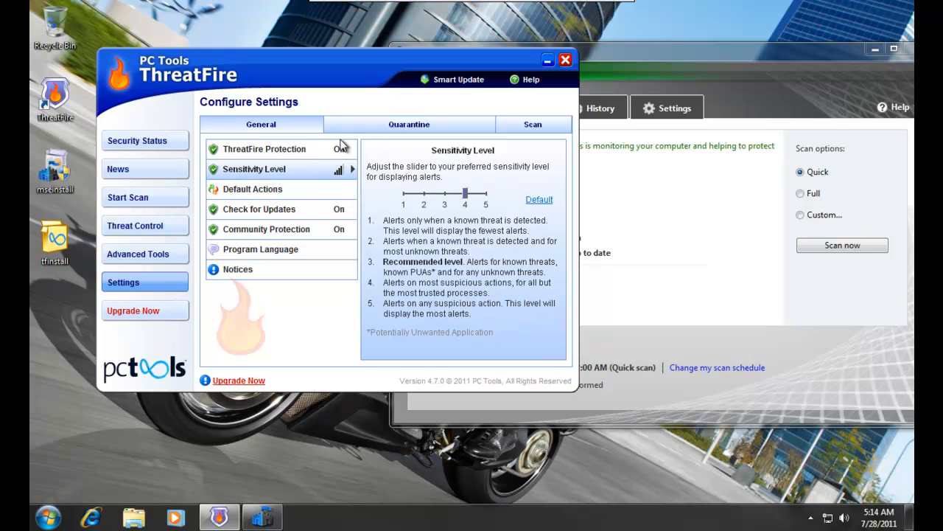
Step: Inspect the Custom Rule Settings and Process Lists under Advanced Tools, then close ThreatFire
left_click(144, 254)
left_click(399, 240)
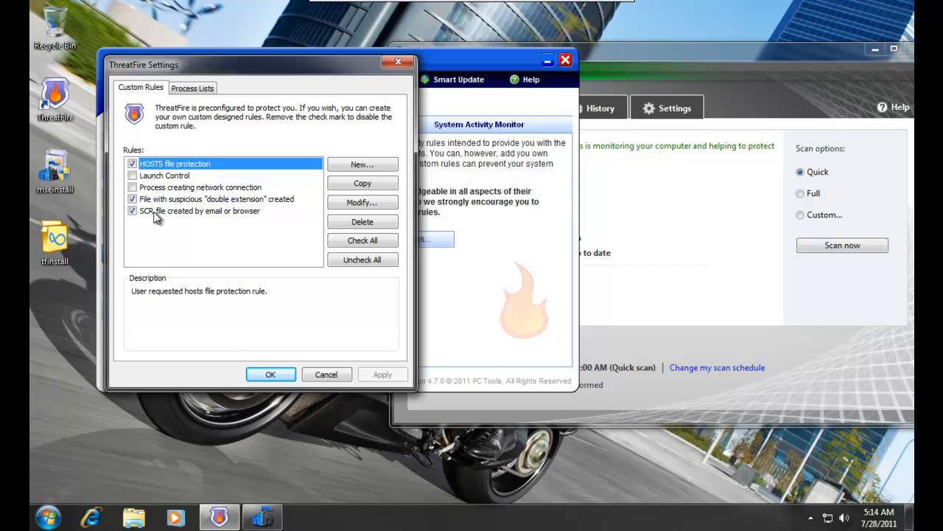
left_click(190, 88)
left_click(150, 89)
left_click(280, 376)
left_click(177, 141)
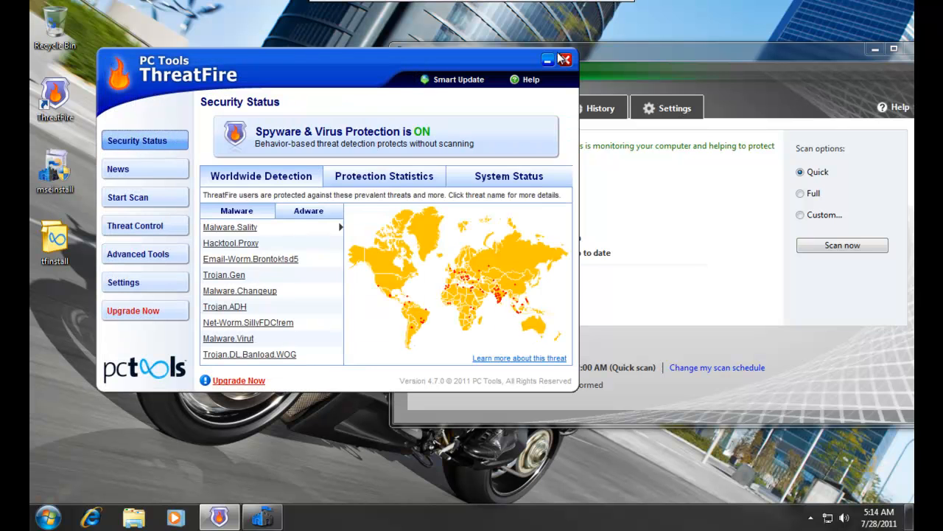
left_click(574, 62)
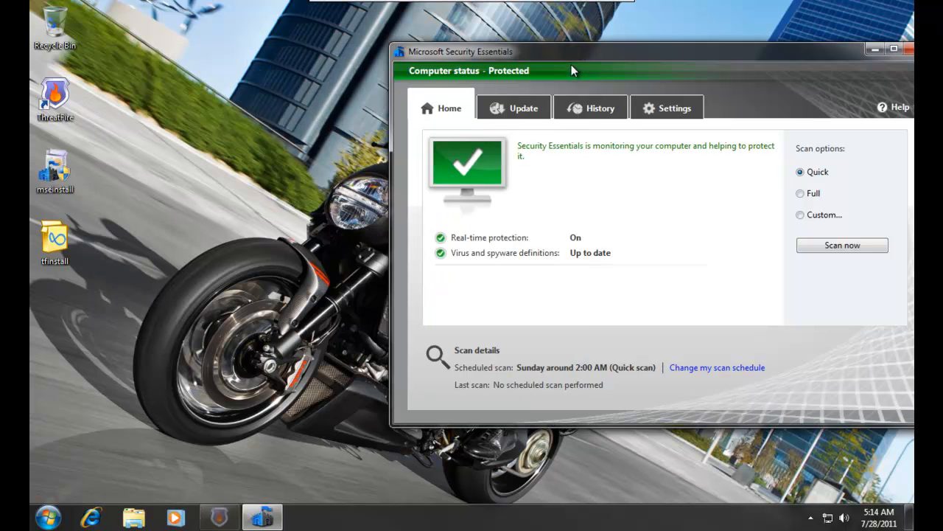
Step: In Security Essentials settings, review default actions, real-time protection and the excluded ThreatFire folder
left_click(682, 105)
left_click_drag(488, 51, 234, 45)
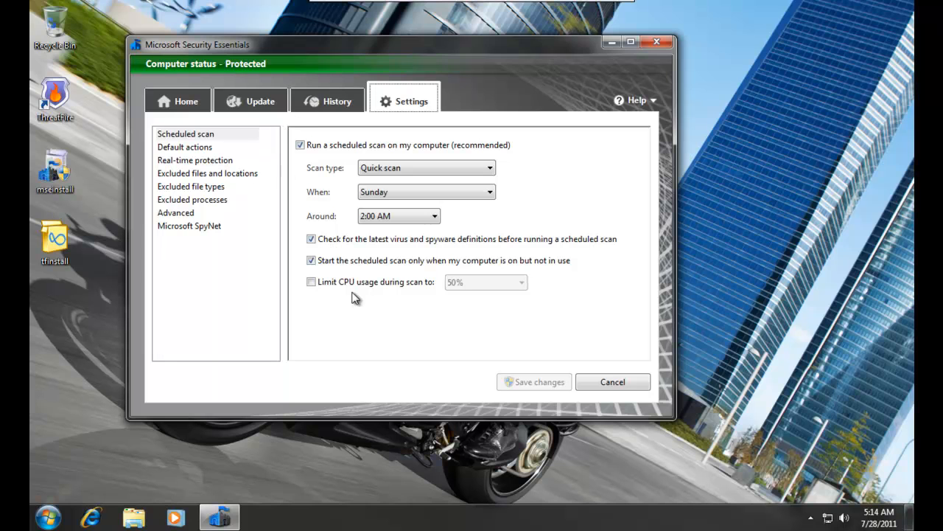
left_click(185, 150)
left_click(189, 162)
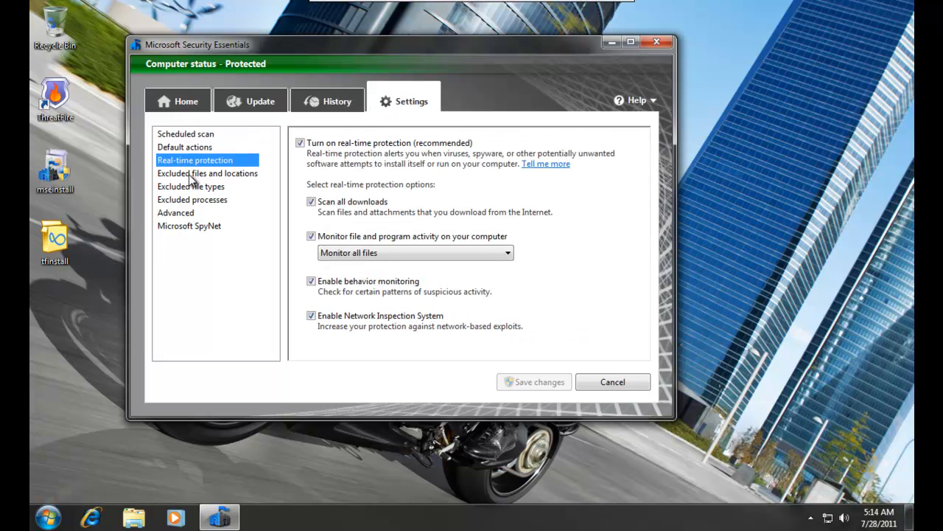
left_click(191, 176)
left_click(320, 264)
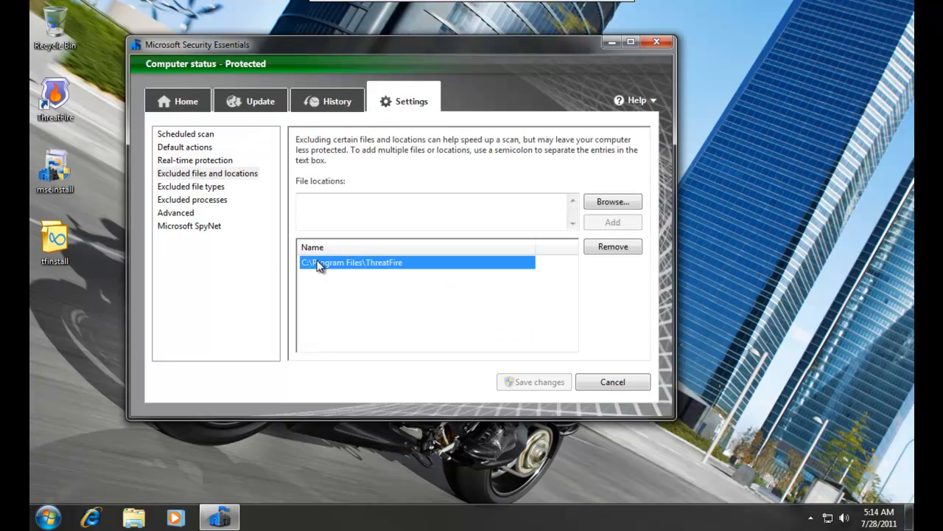
Step: Review the excluded file types, excluded processes, advanced and SpyNet settings
left_click(201, 188)
left_click(203, 199)
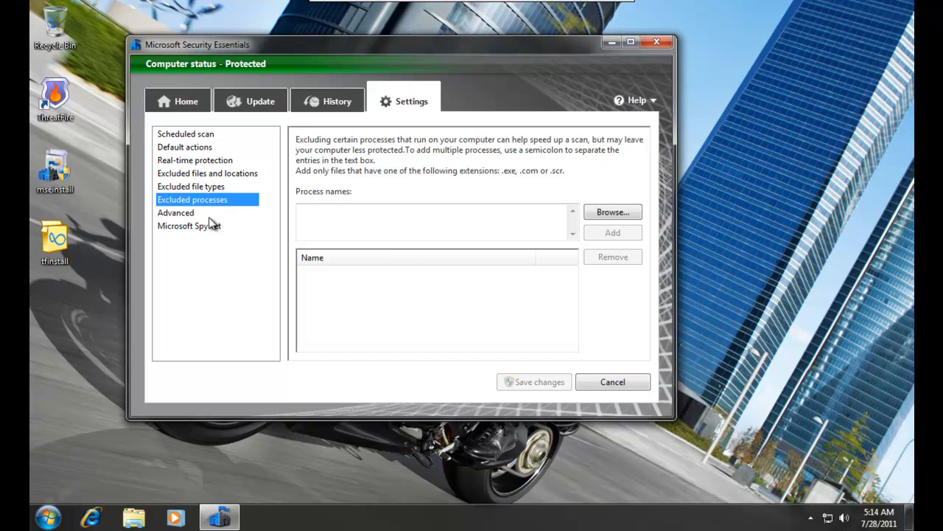
left_click(210, 215)
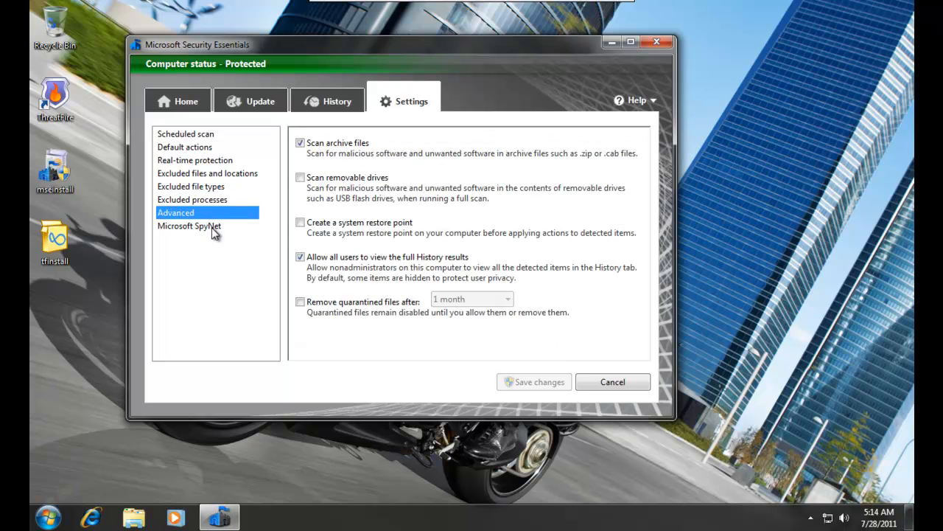
left_click(211, 227)
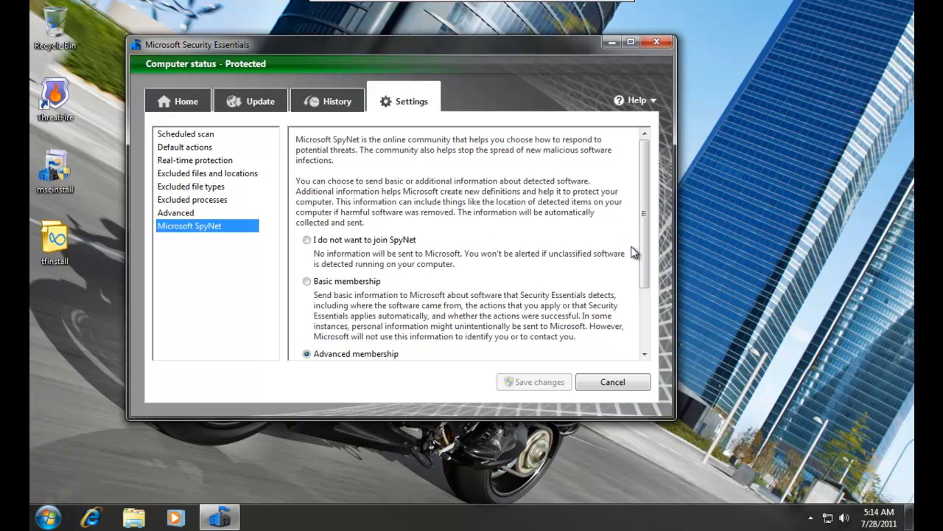
scroll(646, 303, "down", 3)
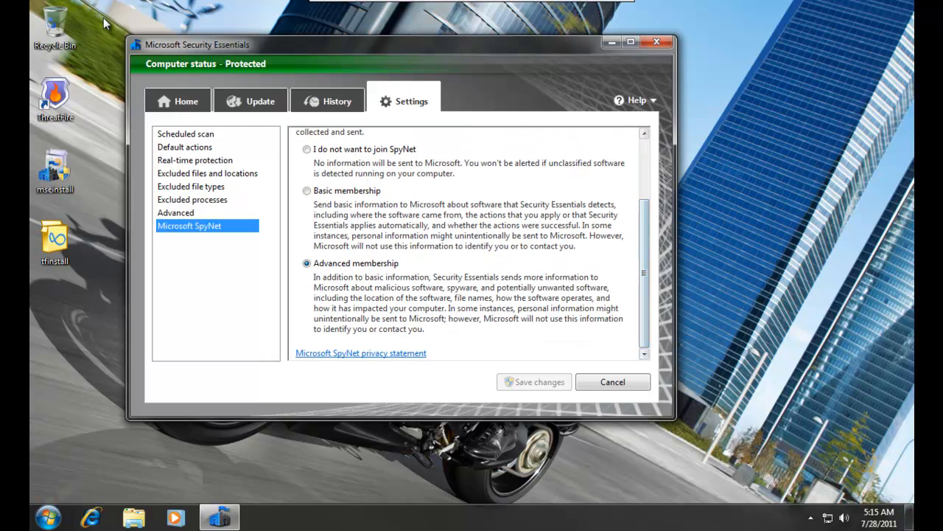
Step: Check the protection status and virus definitions, then close Security Essentials
left_click(177, 93)
left_click(248, 102)
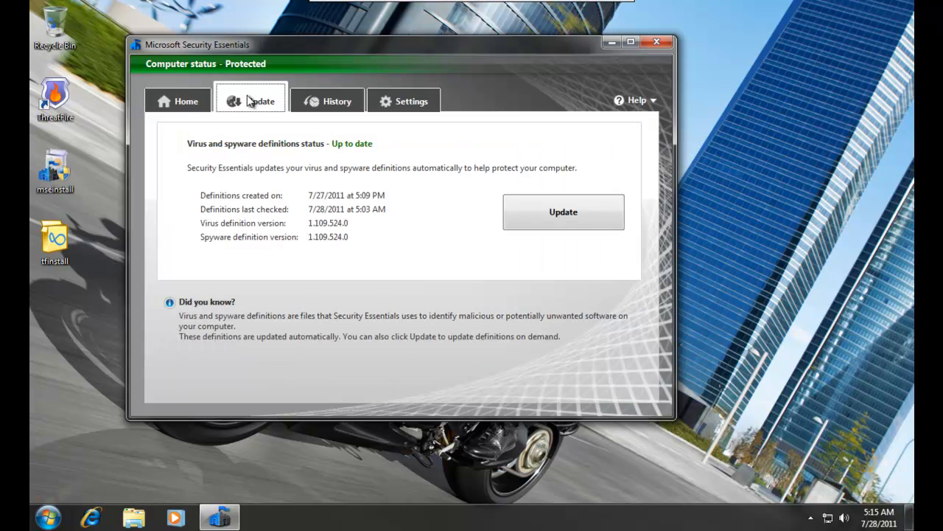
left_click(655, 42)
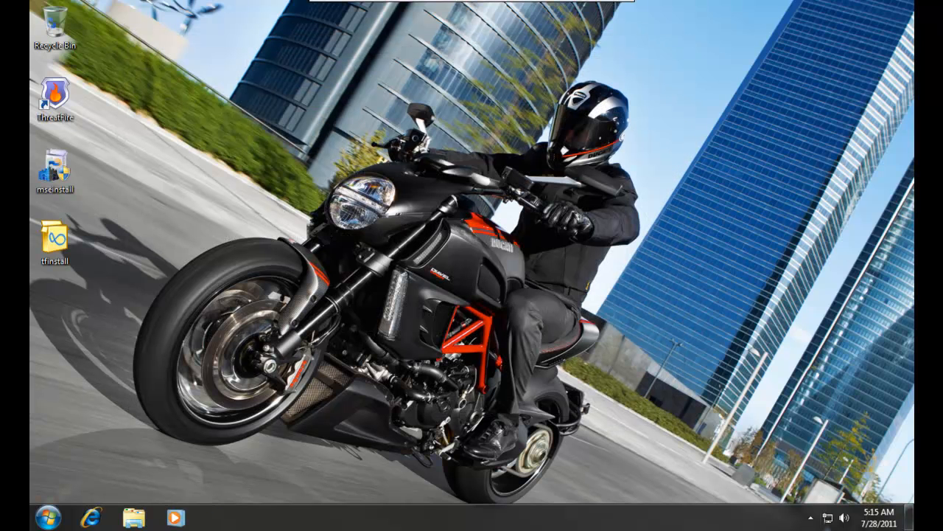
Step: Reopen ThreatFire from the notification area and glance at its News page
left_click(811, 518)
double_click(787, 447)
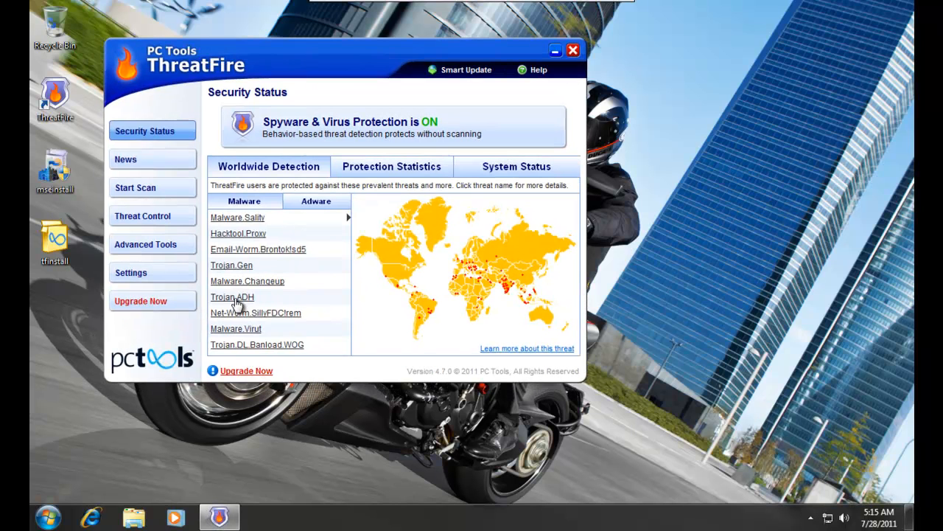
left_click(169, 160)
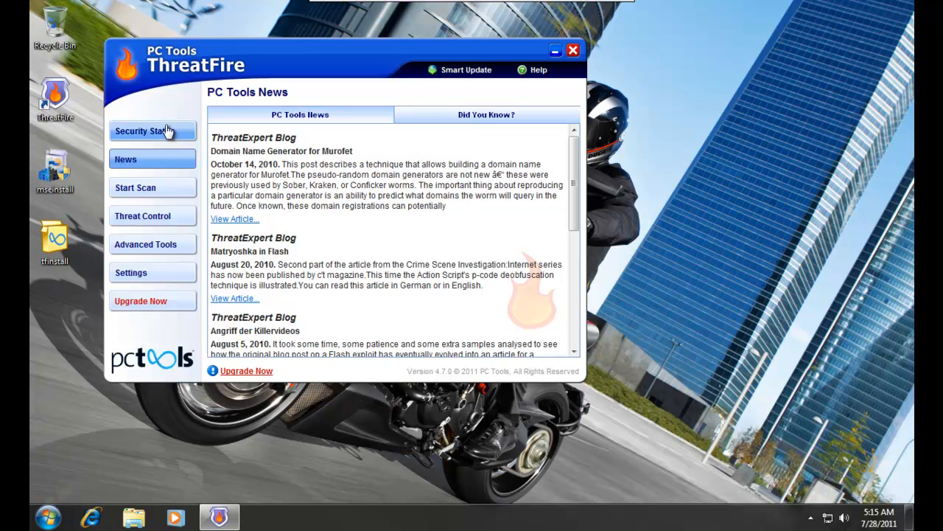
left_click(168, 133)
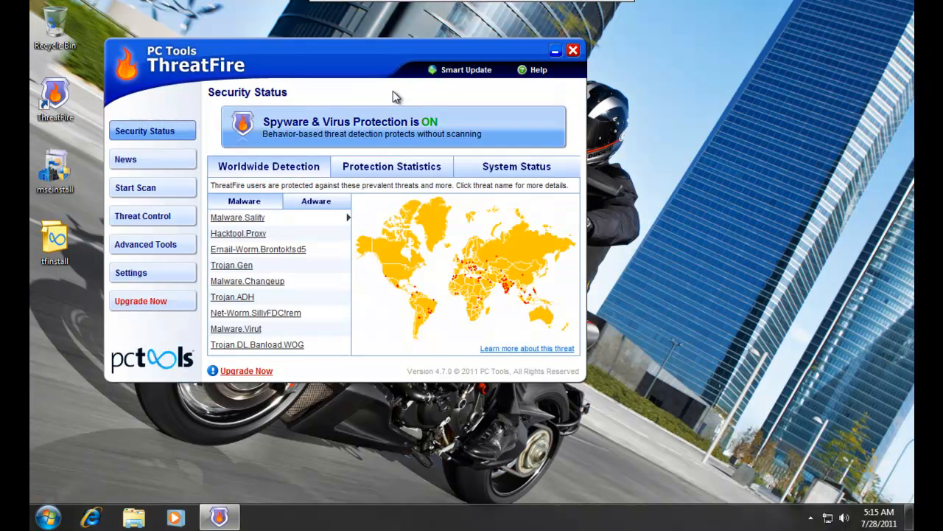
Step: Run a Smart Update check, which finds no update, and close ThreatFire
left_click(463, 71)
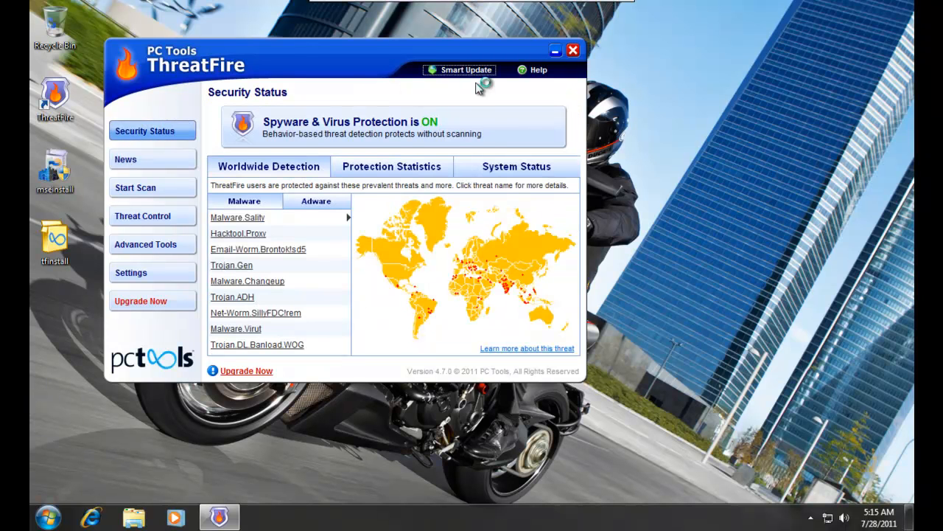
left_click(532, 372)
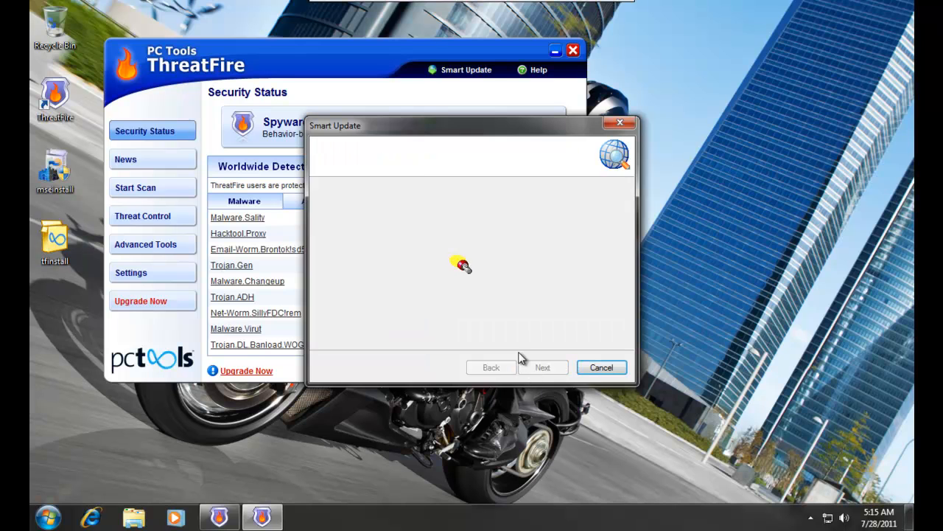
left_click(543, 366)
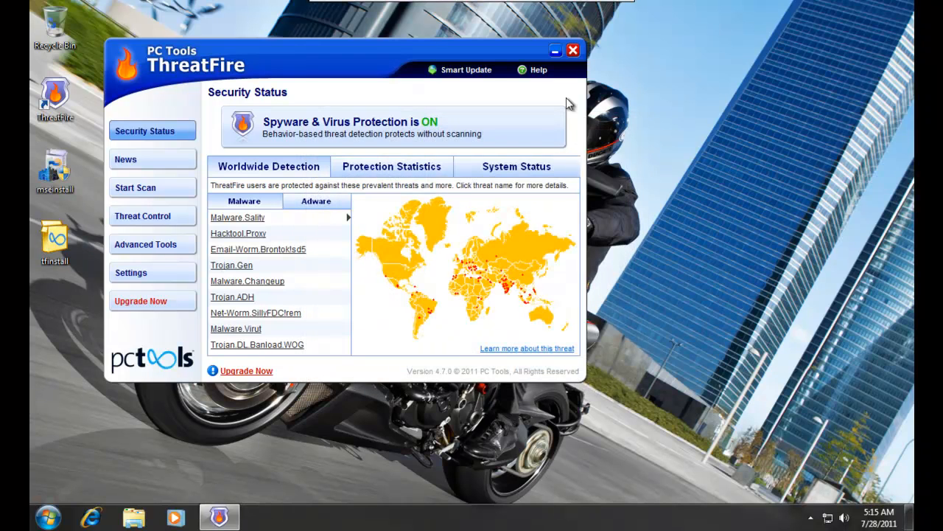
left_click(573, 51)
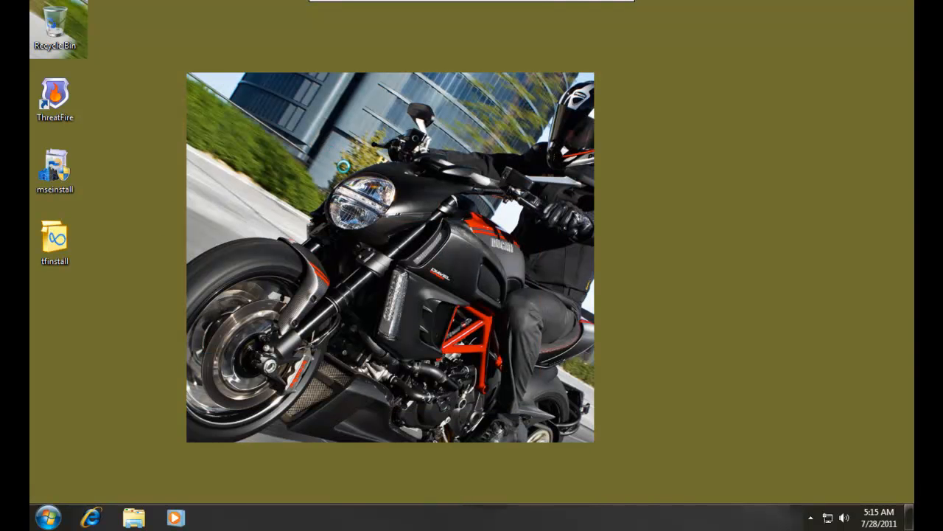
Step: Refresh the desktop, maximize Internet Explorer on MSN.com and select its address, then open Start
right_click(318, 143)
left_click(347, 183)
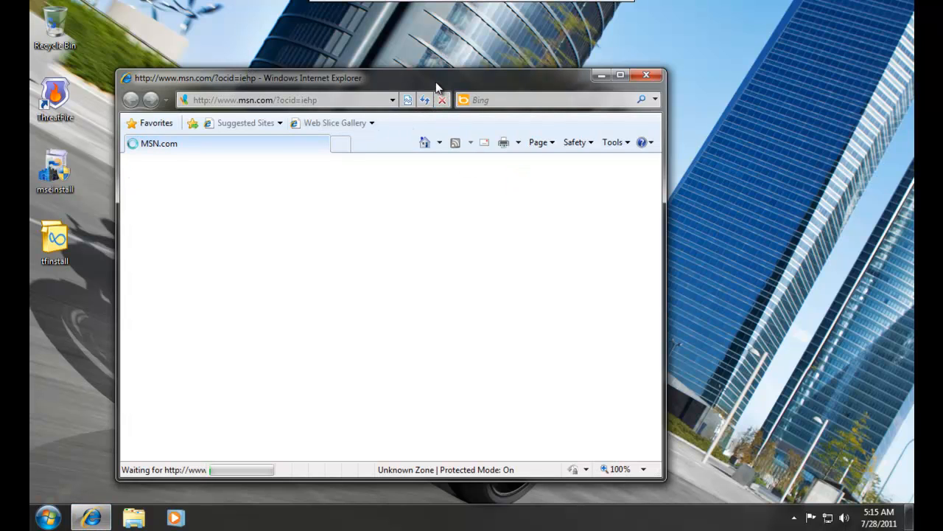
key("super+Up")
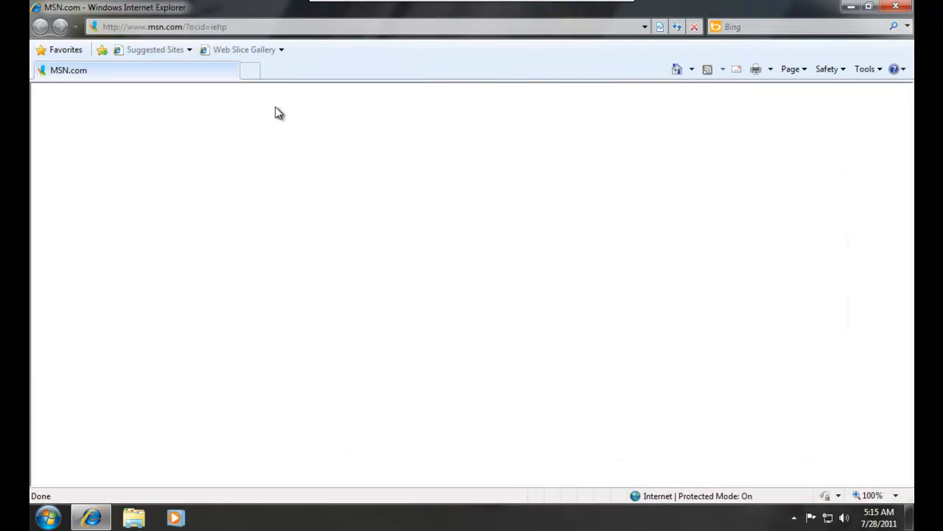
left_click(264, 26)
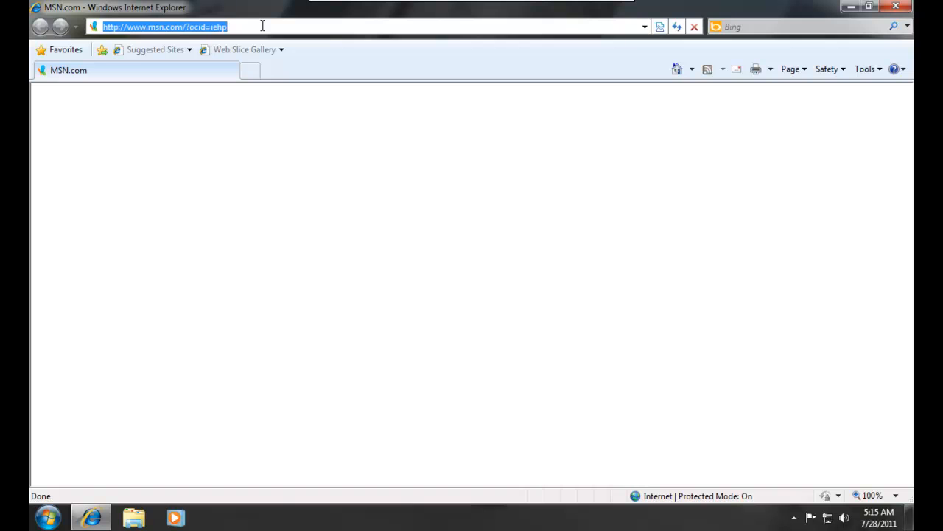
left_click(48, 517)
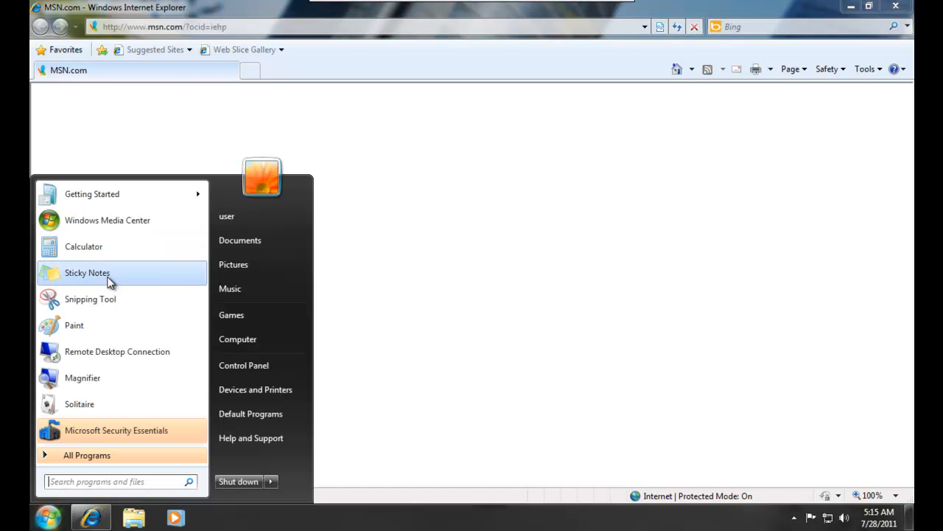
Step: Launch Notepad, save the blank file as test.txt on the Desktop, and move it right
type("notepad")
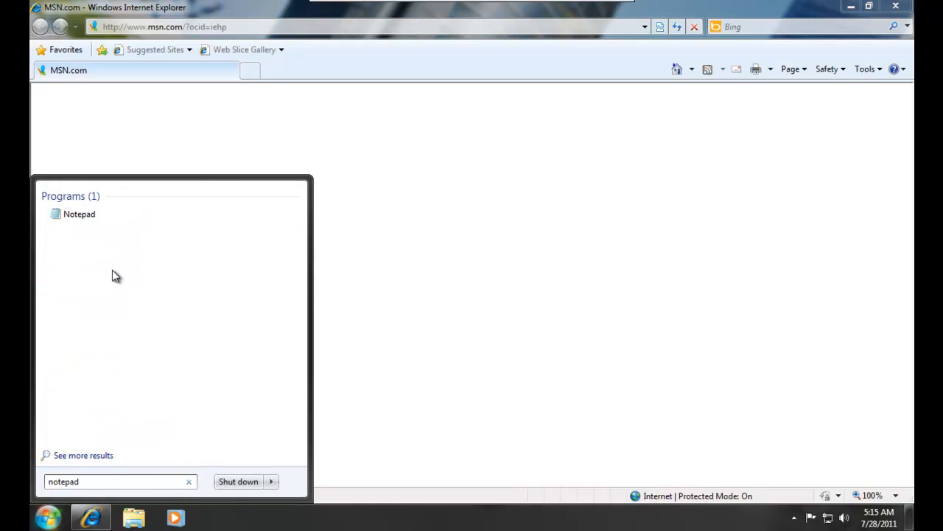
left_click(107, 221)
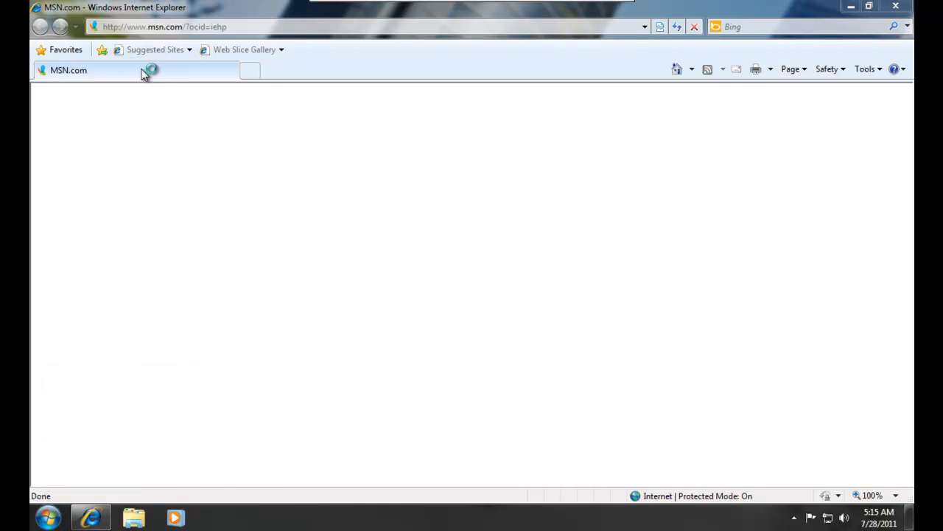
left_click(100, 79)
left_click(115, 143)
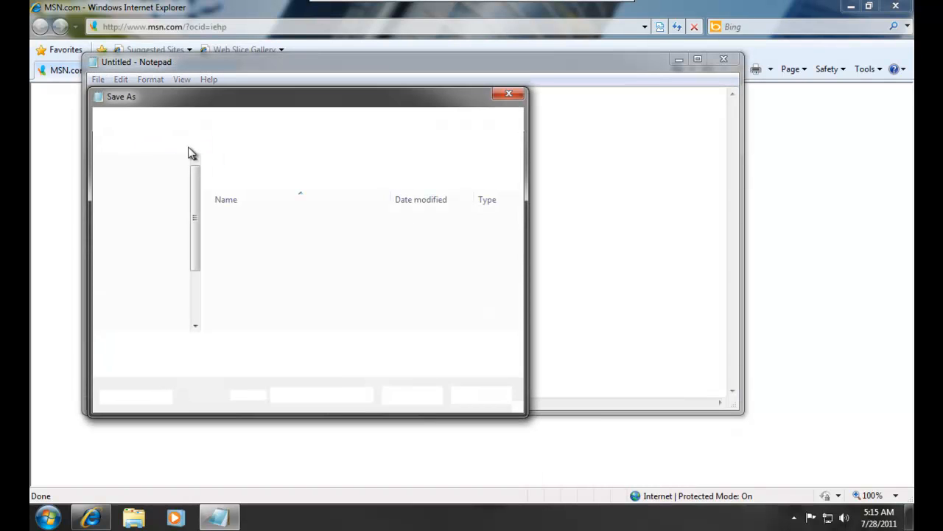
left_click(137, 182)
left_click(216, 346)
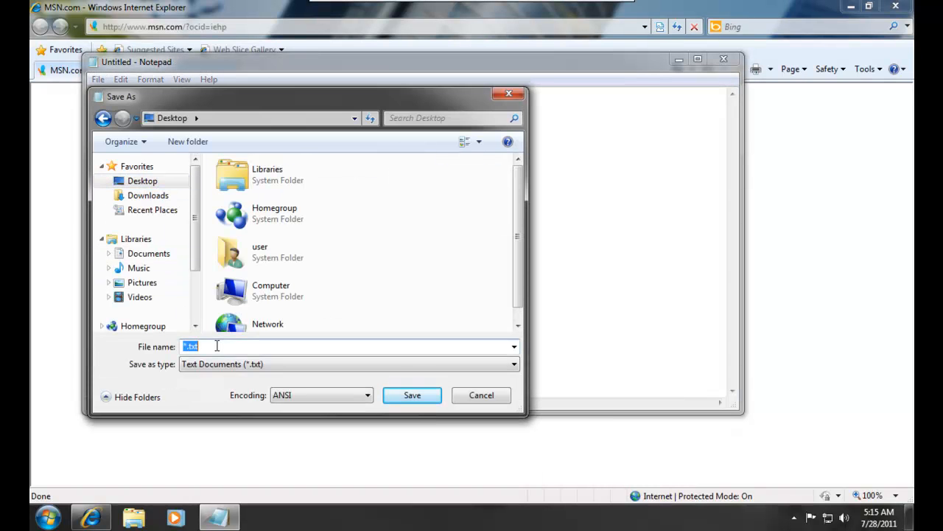
type("test.txt")
key("Return")
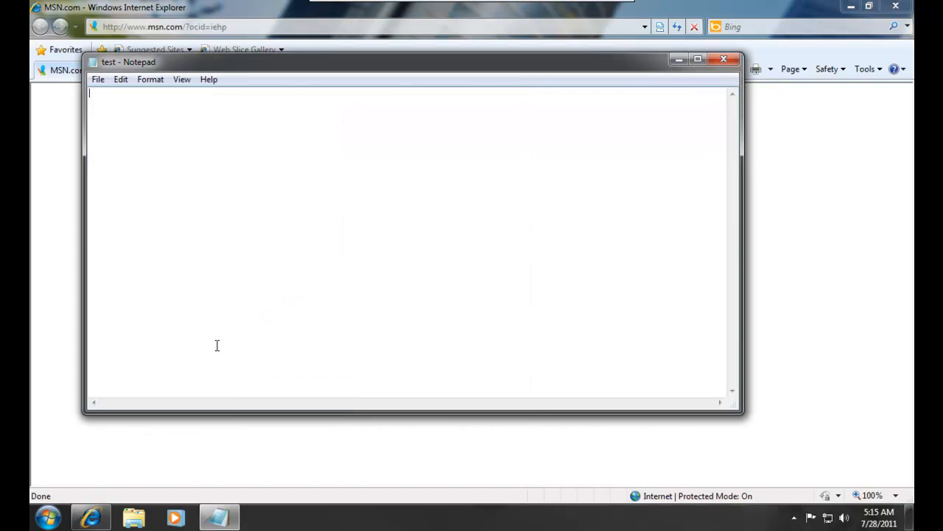
left_click_drag(238, 70, 606, 126)
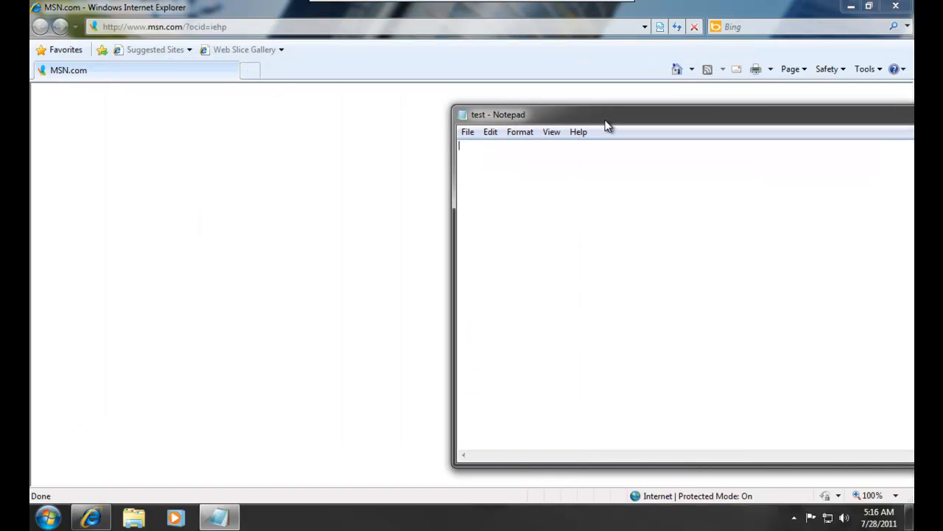
Step: Load the Malware Domain List page malwaredomainlist.com/mdl.php in the browser
left_click(387, 26)
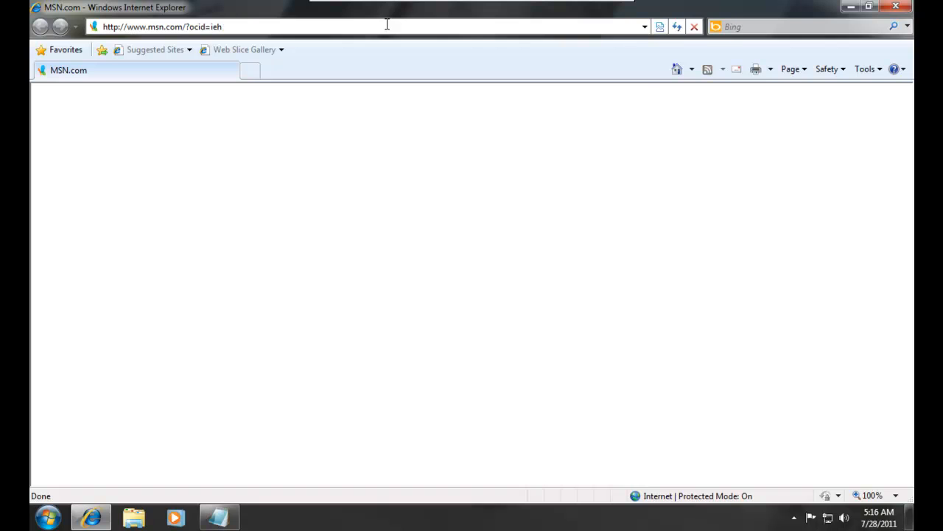
key("BackSpace")
key("BackSpace")
key("BackSpace")
key("BackSpace")
key("BackSpace")
key("BackSpace")
key("BackSpace")
key("BackSpace")
key("BackSpace")
key("BackSpace")
key("BackSpace")
key("BackSpace")
key("BackSpace")
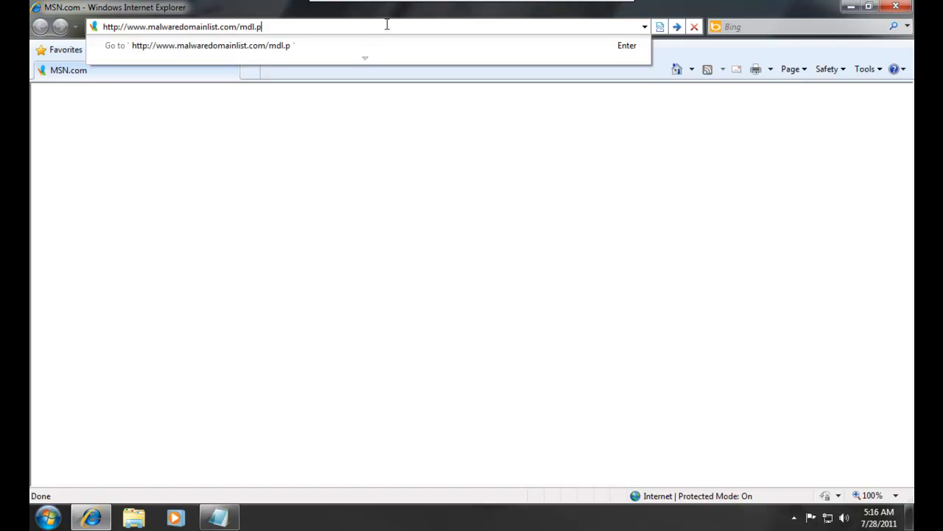
type("hp")
key("Return")
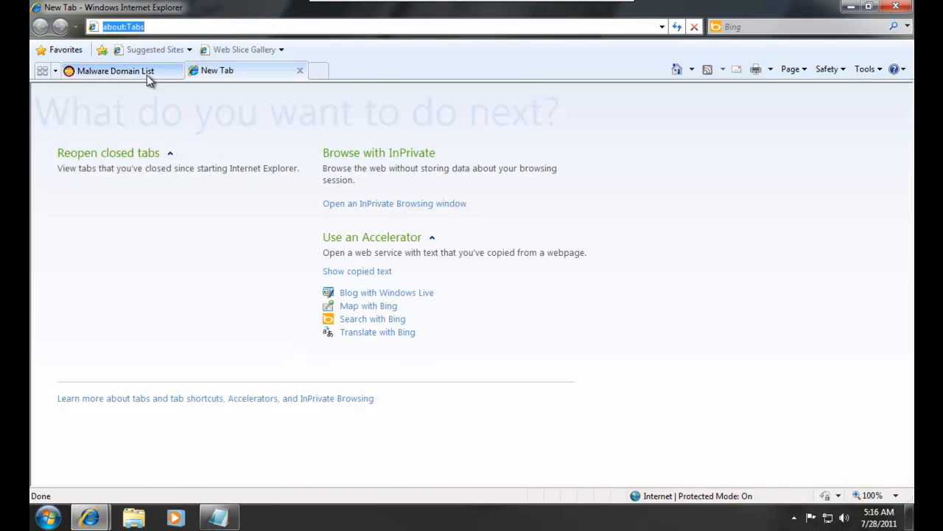
Step: Copy the first listed malware domain and load it in a new tab
left_click(146, 76)
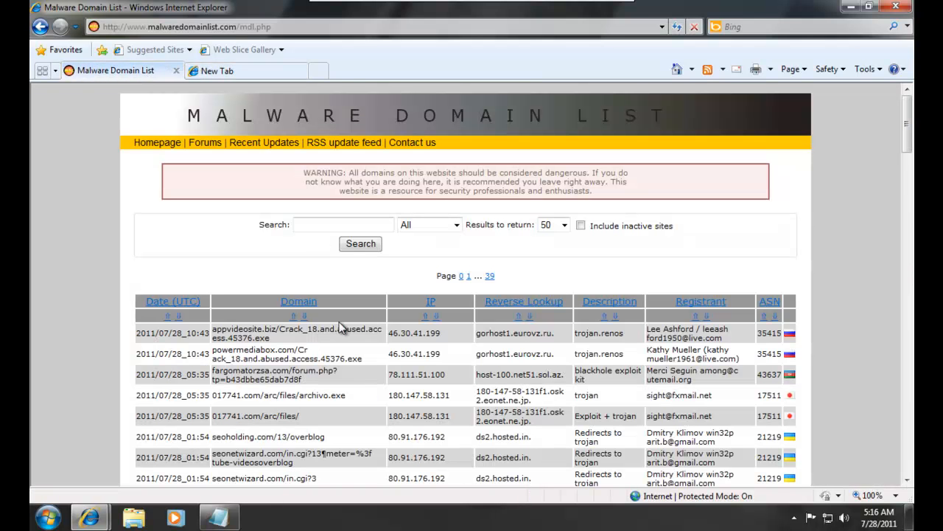
triple_click(343, 329)
key("ctrl+c")
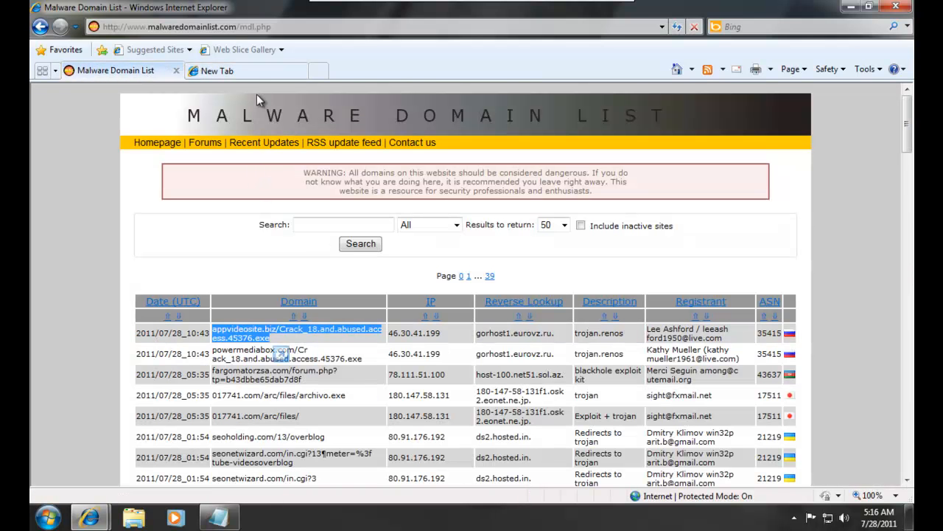
left_click(258, 72)
left_click(253, 26)
key("ctrl+v")
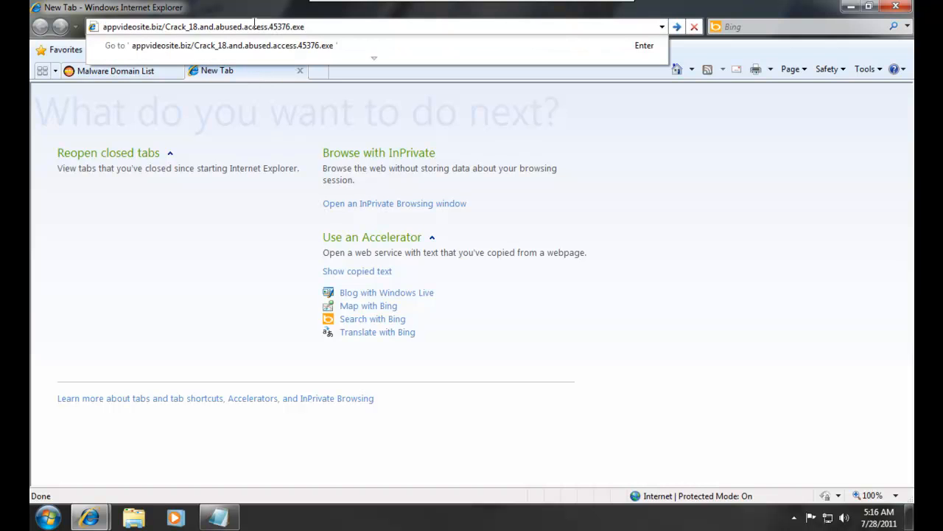
key("Return")
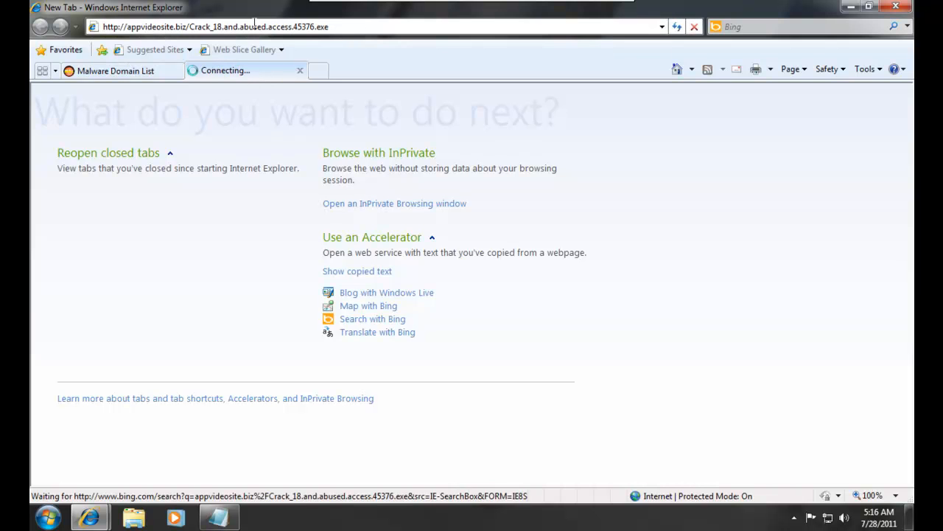
Step: Copy the second listed malware domain and switch to the second tab
left_click(112, 71)
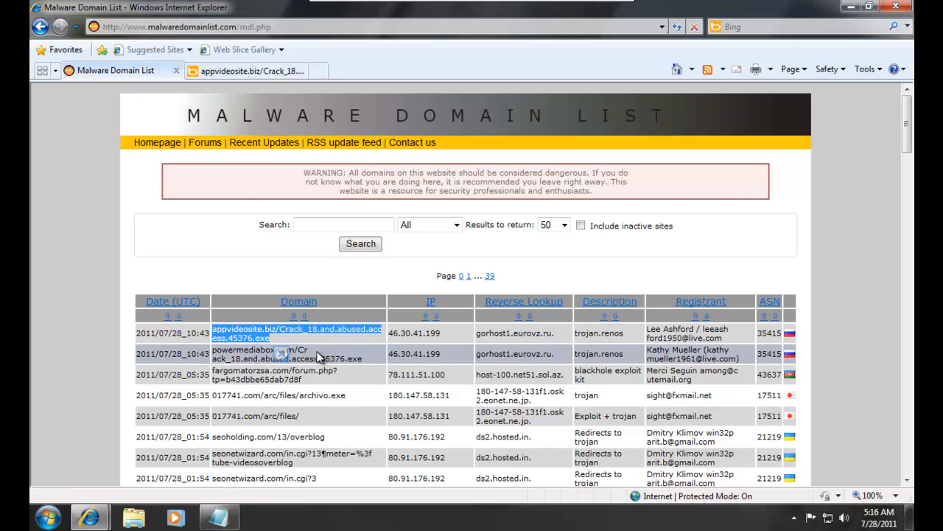
triple_click(321, 352)
key("ctrl+c")
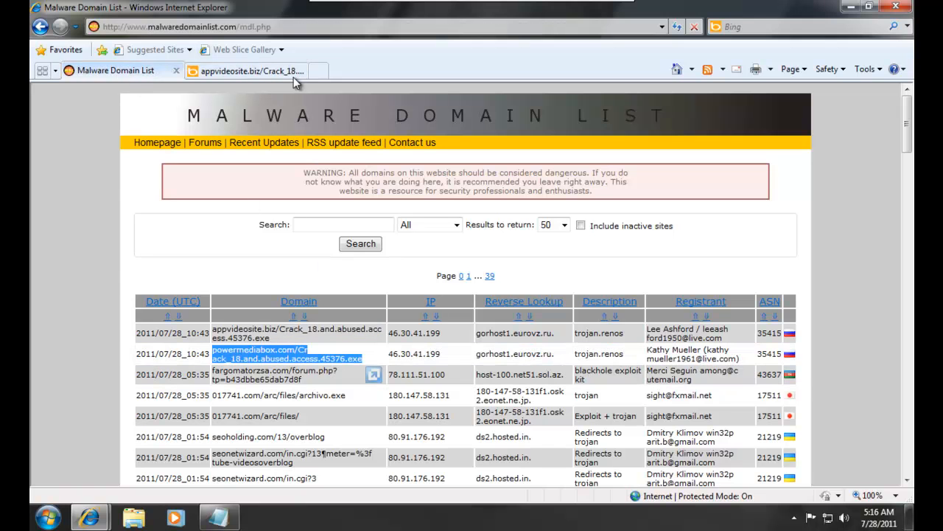
left_click(270, 71)
Step: Load the powermediabox malware address and run the downloaded Crack_18 file
left_click(265, 28)
key("ctrl+v")
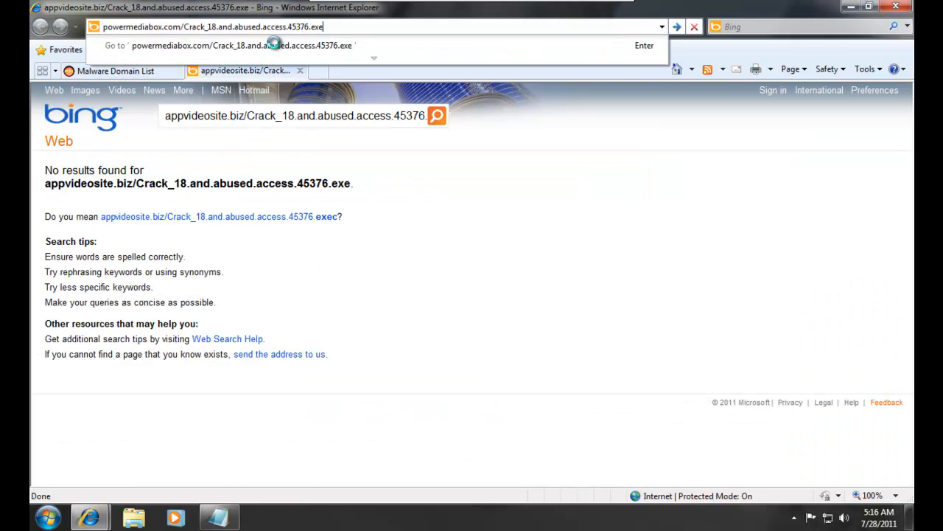
key("Return")
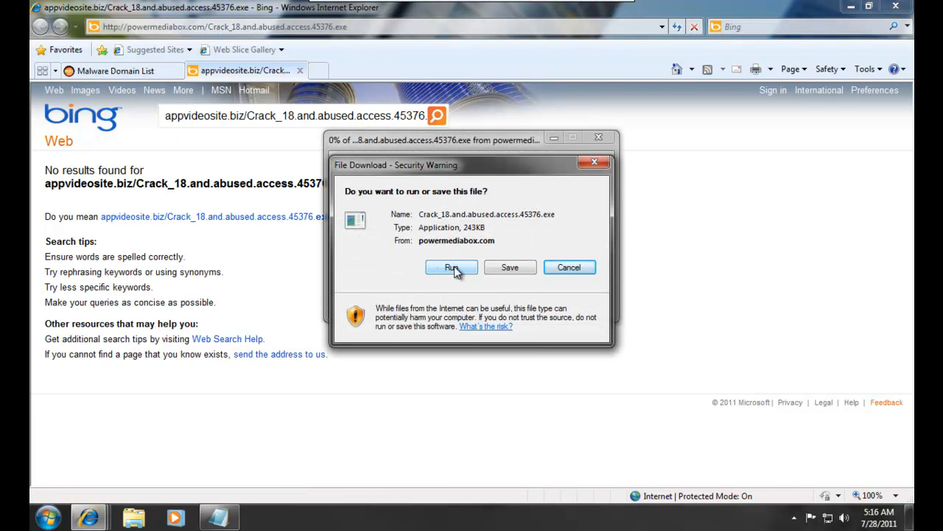
left_click(452, 268)
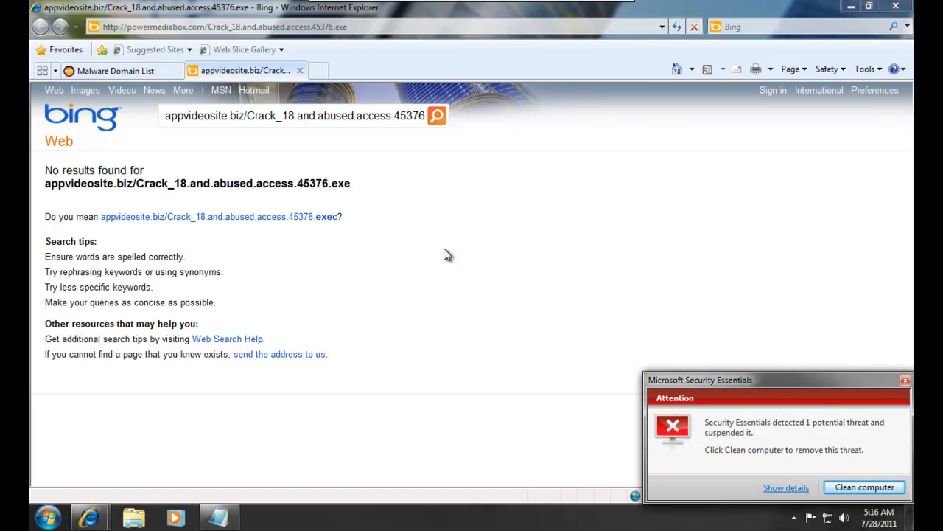
Step: Have Security Essentials remove the detected trojan and dismiss its alert
left_click(785, 487)
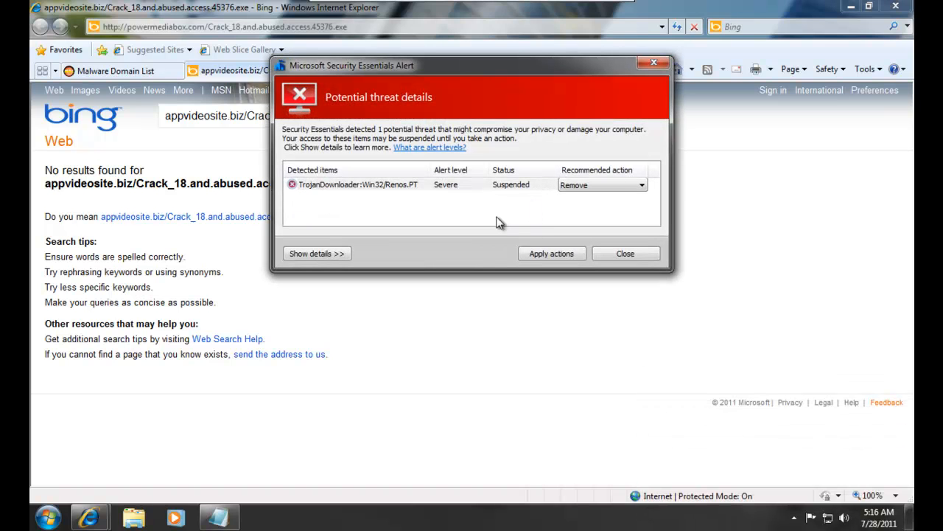
left_click(537, 251)
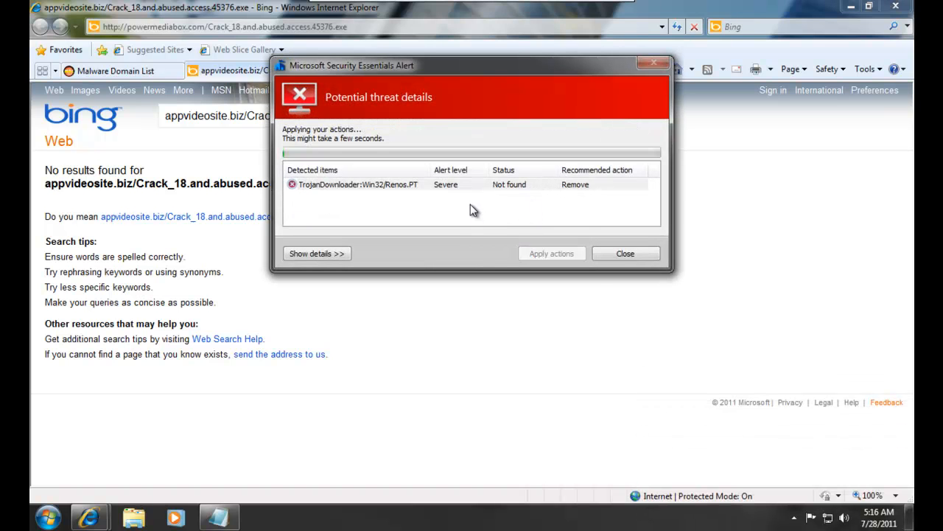
left_click(625, 253)
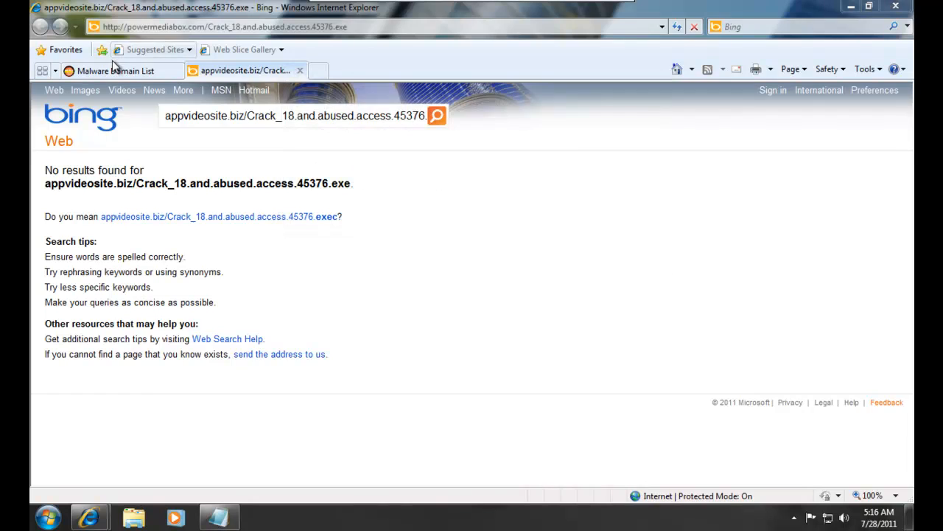
Step: Copy the archivo.exe malware address from the Malware Domain List
left_click(116, 70)
scroll(166, 211, "down", 1)
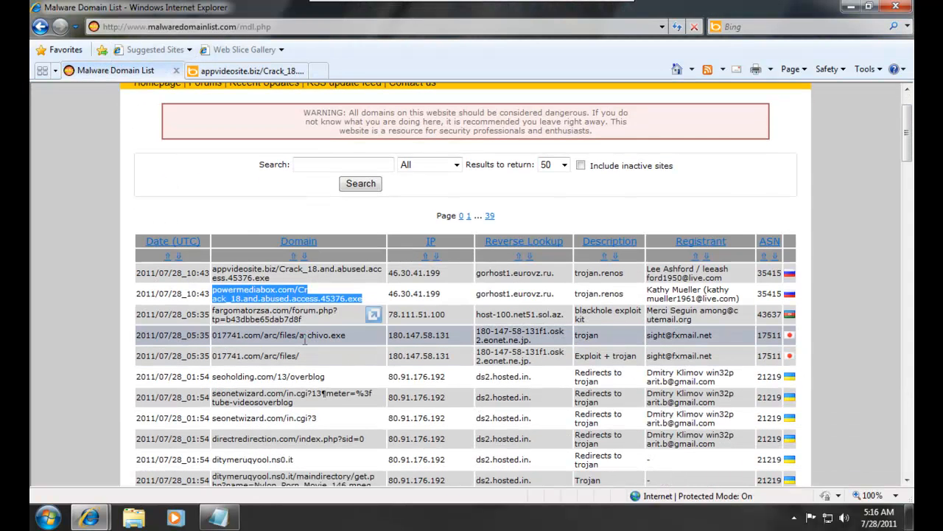
triple_click(303, 338)
key("ctrl+c")
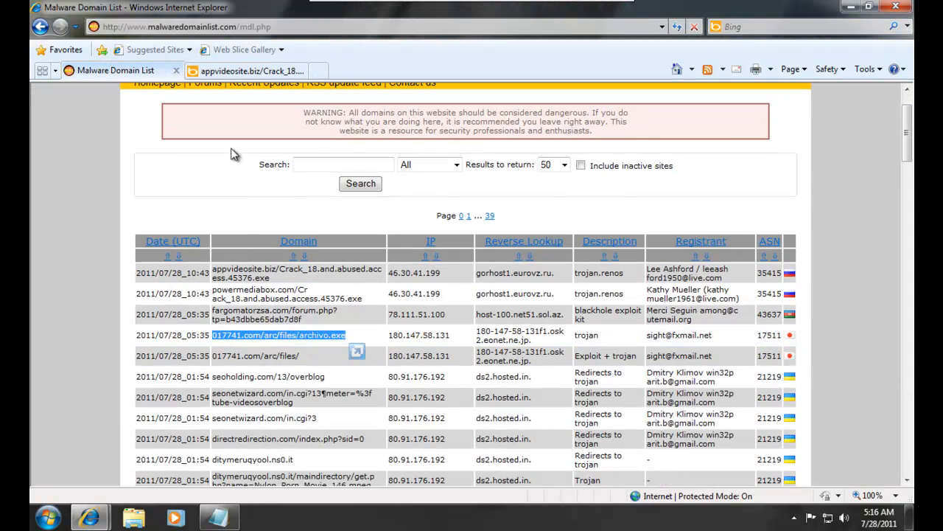
left_click(243, 71)
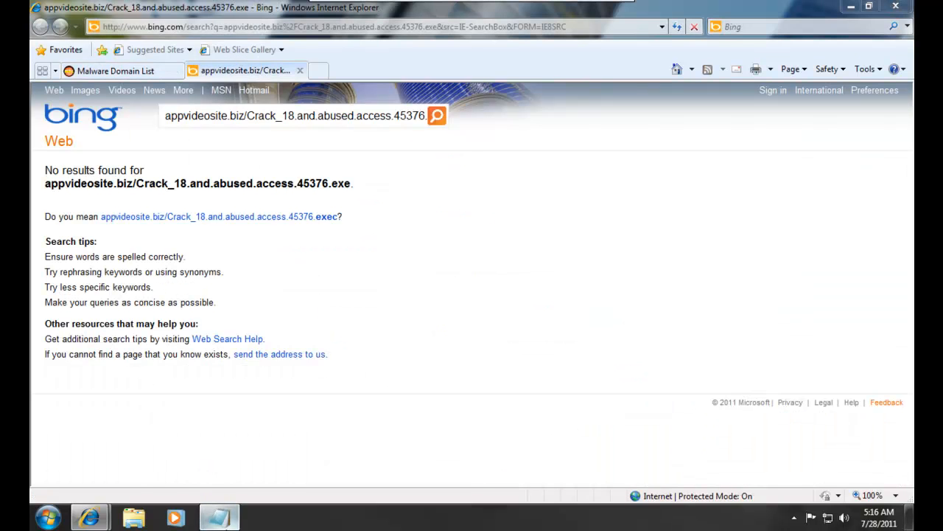
Step: Record '1.blocked by MSE' in the Notepad log and save it
left_click(219, 518)
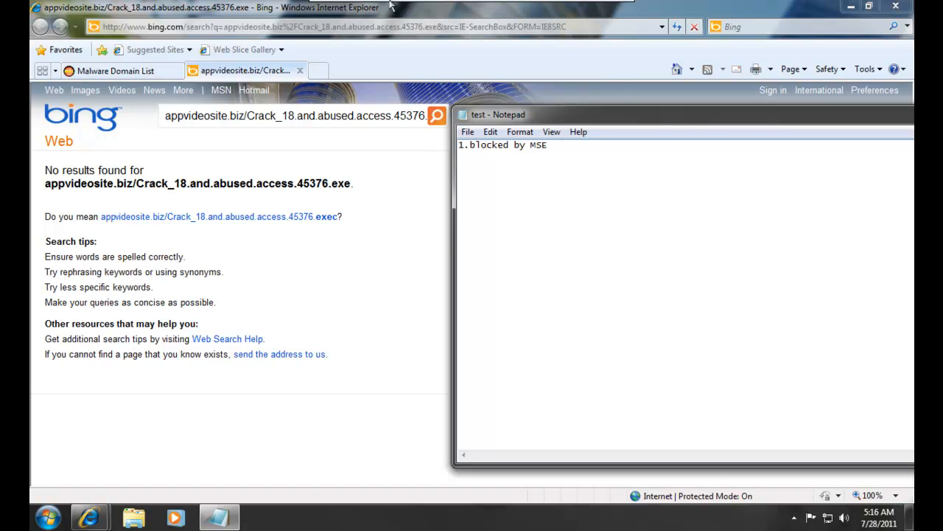
left_click(470, 132)
left_click(476, 179)
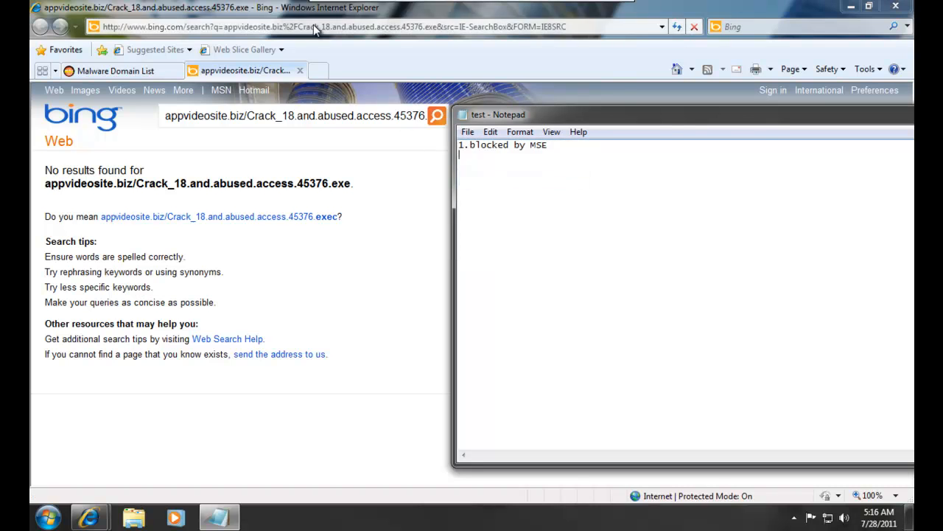
Step: Load the archivo.exe malware address and confirm running the unverified download
left_click(314, 26)
key("ctrl+v")
key("Return")
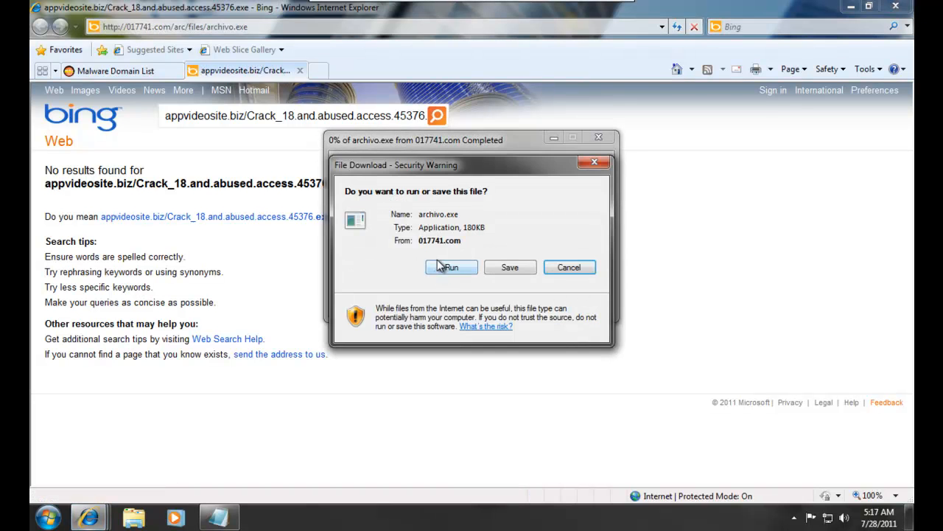
left_click(440, 264)
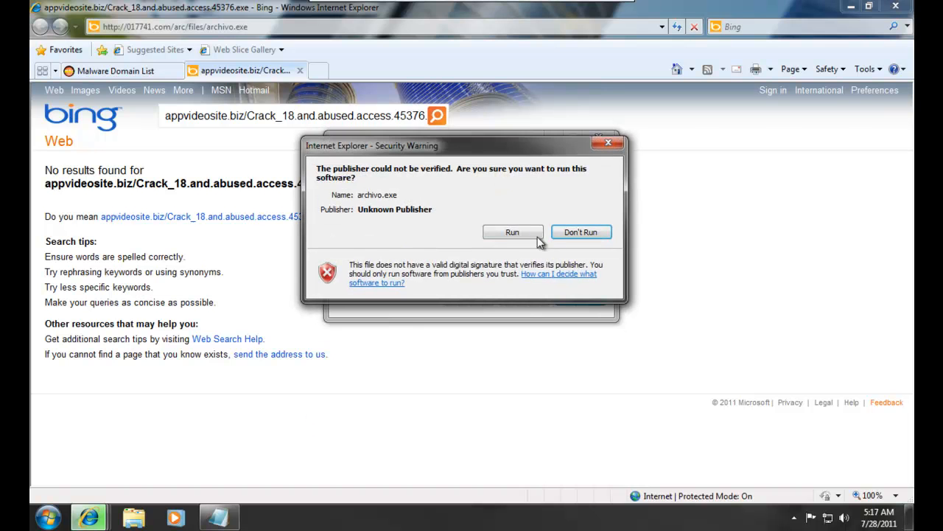
left_click(520, 233)
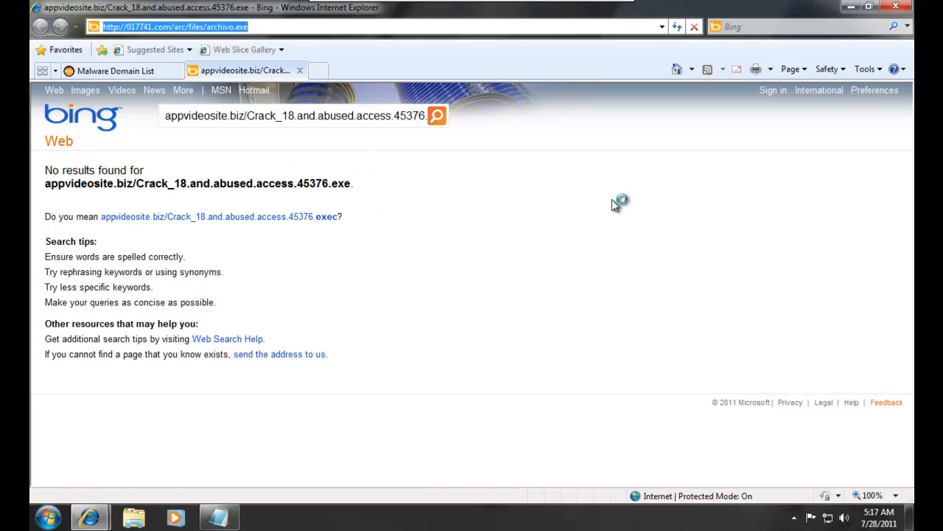
Step: In ThreatFire's alert, kill and quarantine the malicious process
left_click(850, 8)
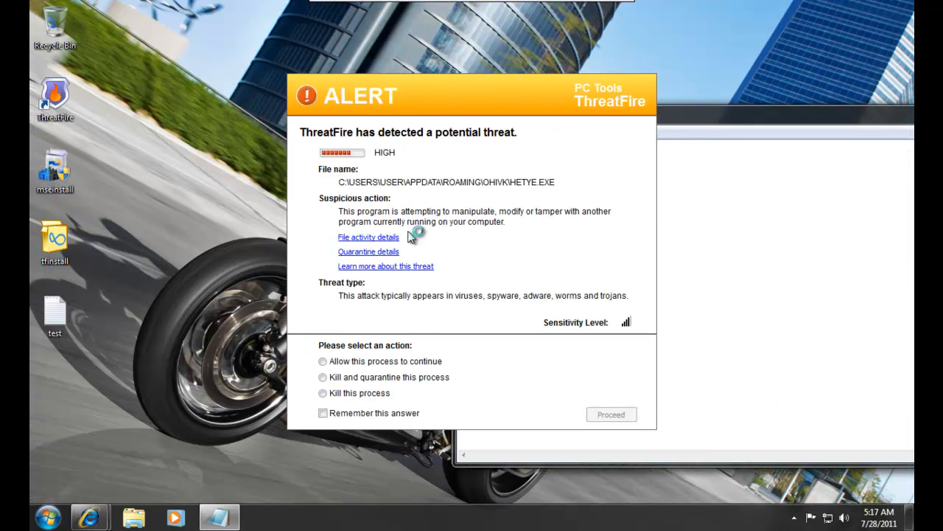
left_click(402, 378)
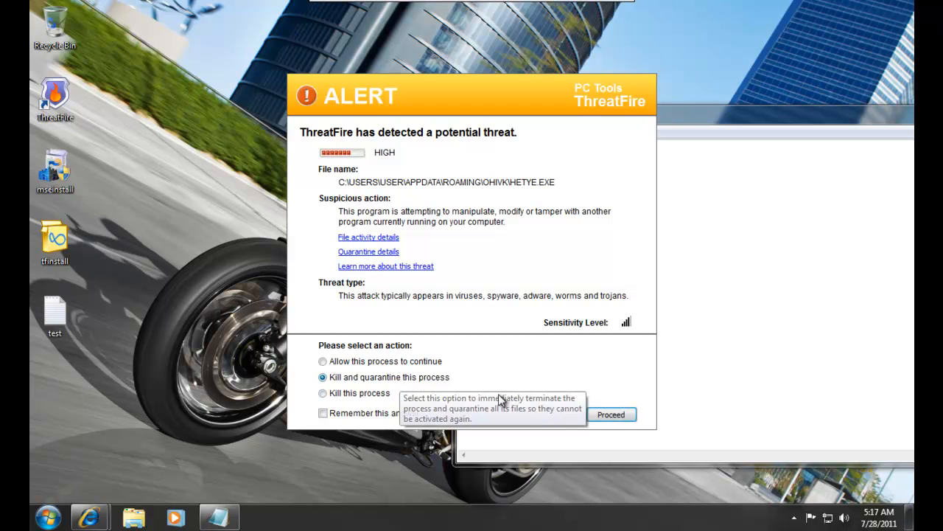
left_click(620, 417)
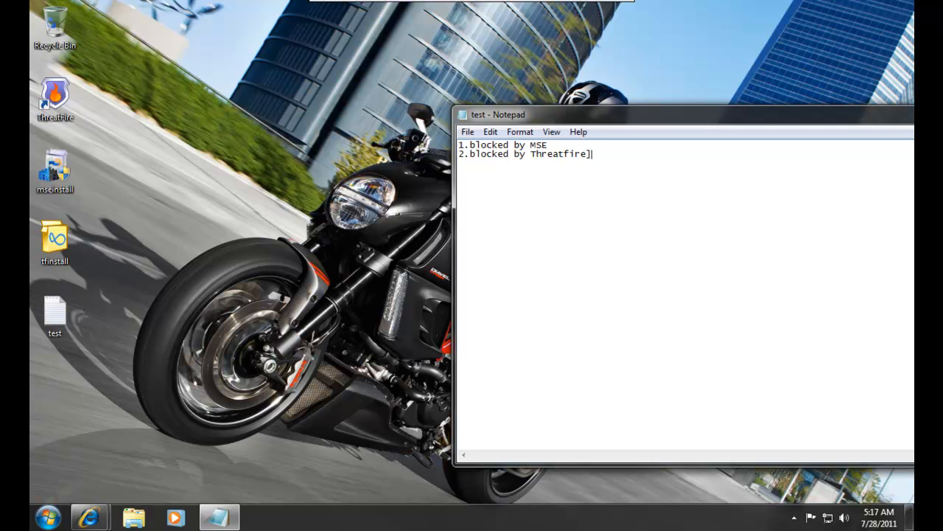
Step: Save the Notepad log with the '2.blocked by Threatfire' entry
mouse_move(89, 518)
left_click(98, 472)
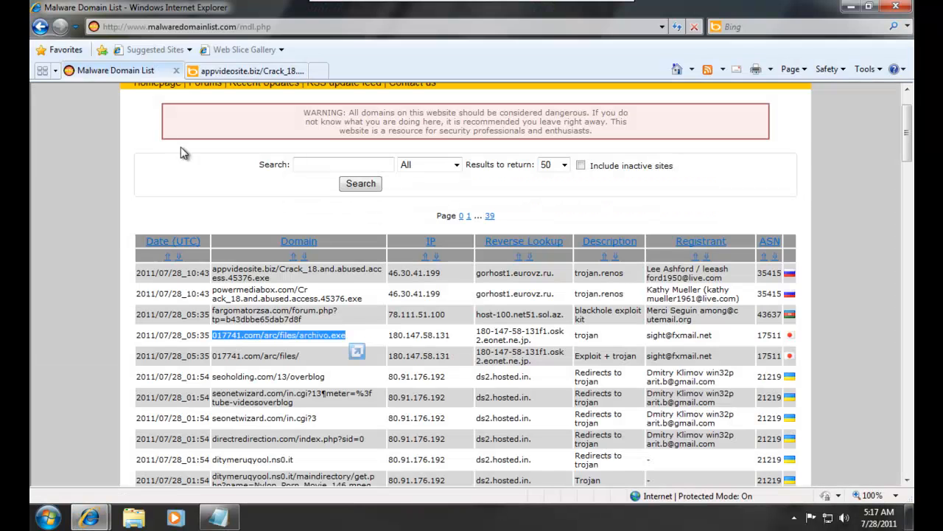
left_click(218, 518)
left_click(468, 131)
left_click(491, 176)
Step: Drag the ditymeruqyool.ns0.it domain into the other tab's address bar and load it
left_click(344, 373)
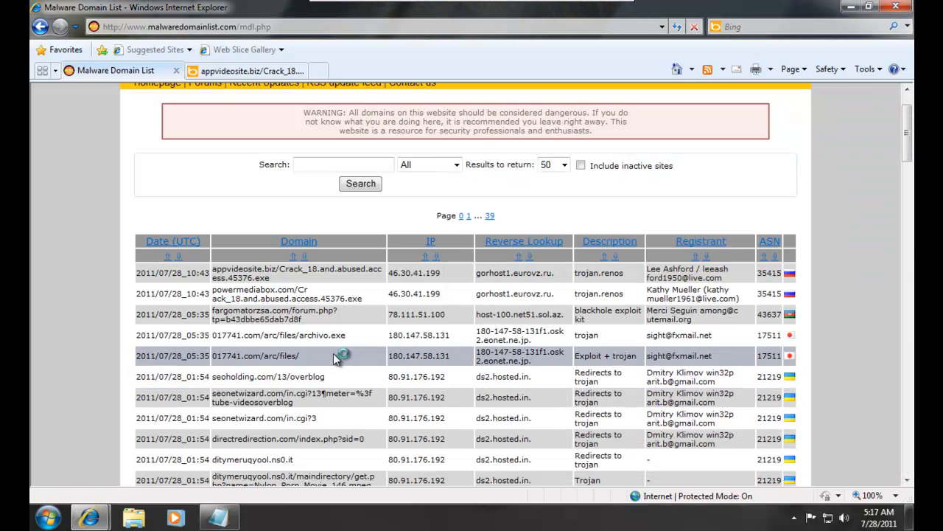
scroll(325, 357, "down", 1)
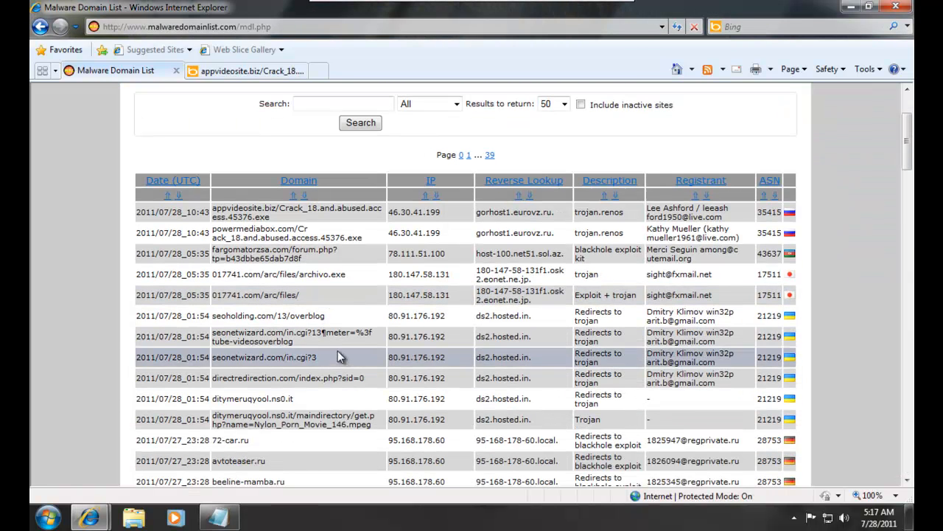
double_click(344, 398)
left_click_drag(291, 399, 328, 158)
left_click_drag(292, 87, 302, 30)
left_click(301, 46)
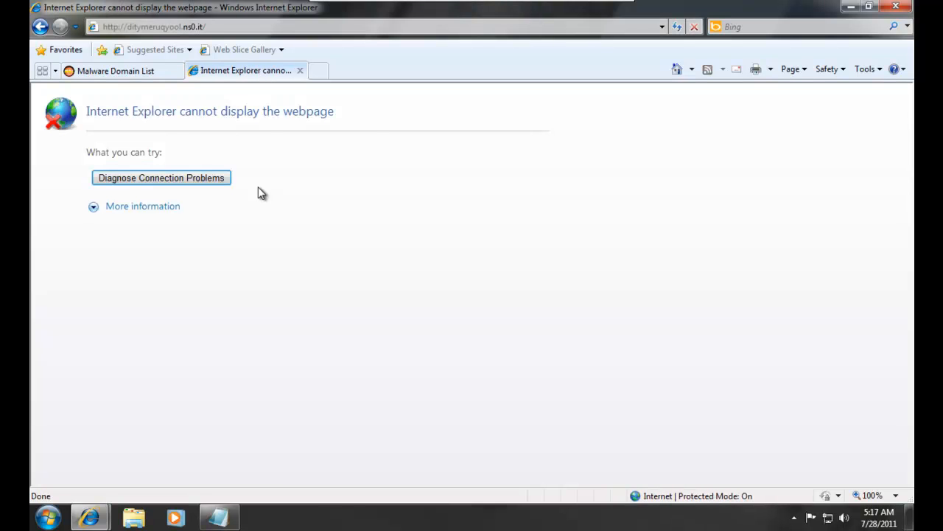
Step: Copy the full ditymeruqyool download URL and load it in the second tab
left_click(85, 74)
left_click_drag(213, 415, 374, 425)
key("ctrl+c")
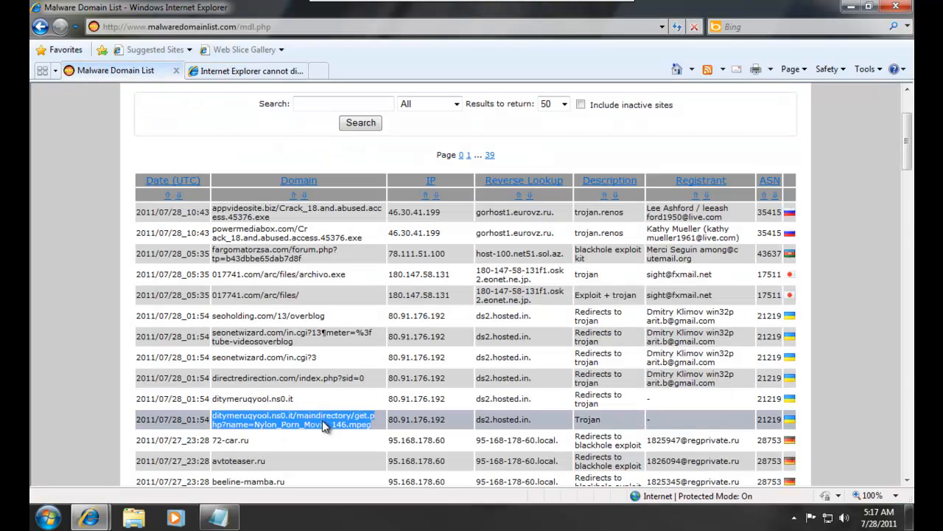
left_click(237, 74)
left_click(238, 26)
key("ctrl+v")
key("Return")
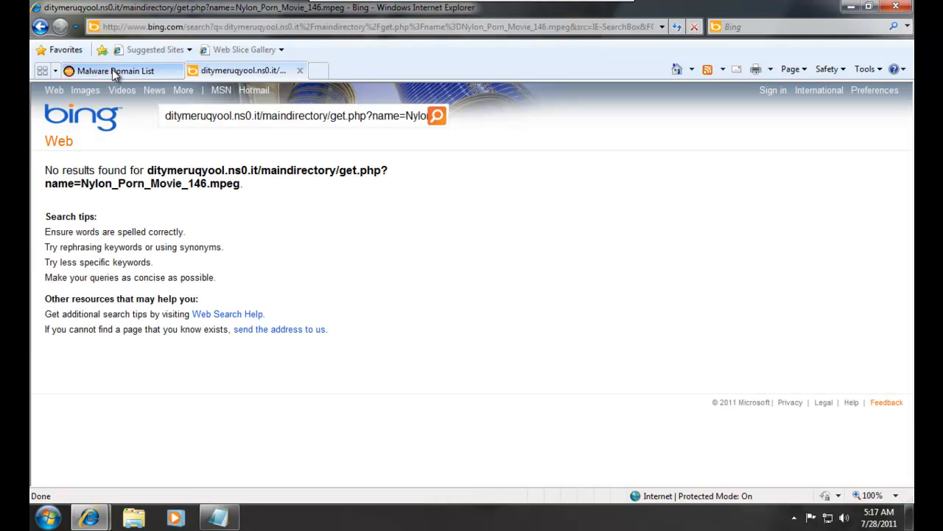
Step: Copy the beaverporn.in/xxxvideo.avi.exe URL and load it in the second tab
left_click(112, 71)
scroll(249, 390, "down", 2)
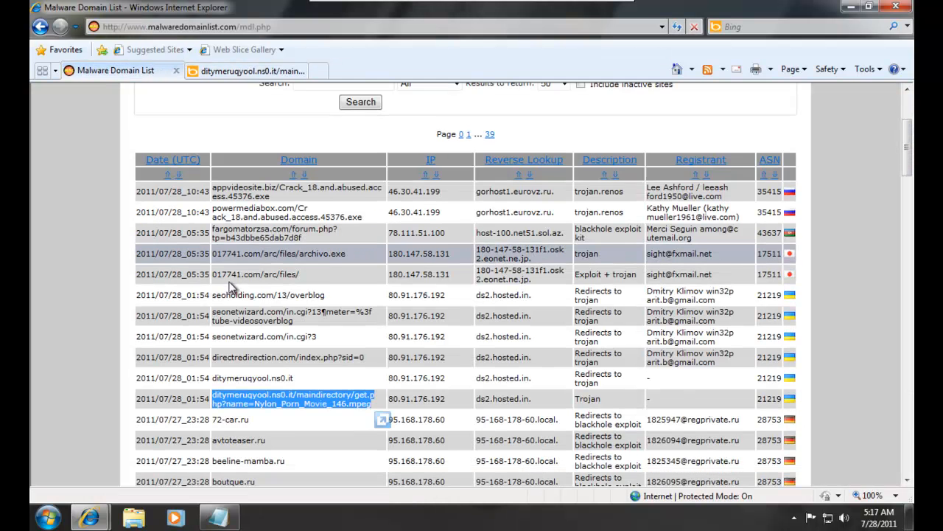
scroll(249, 391, "down", 12)
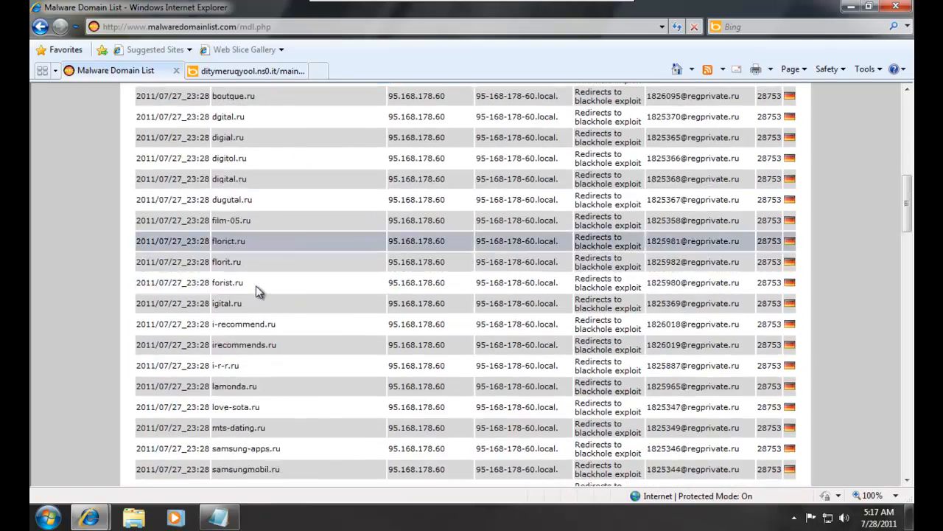
scroll(256, 293, "down", 3)
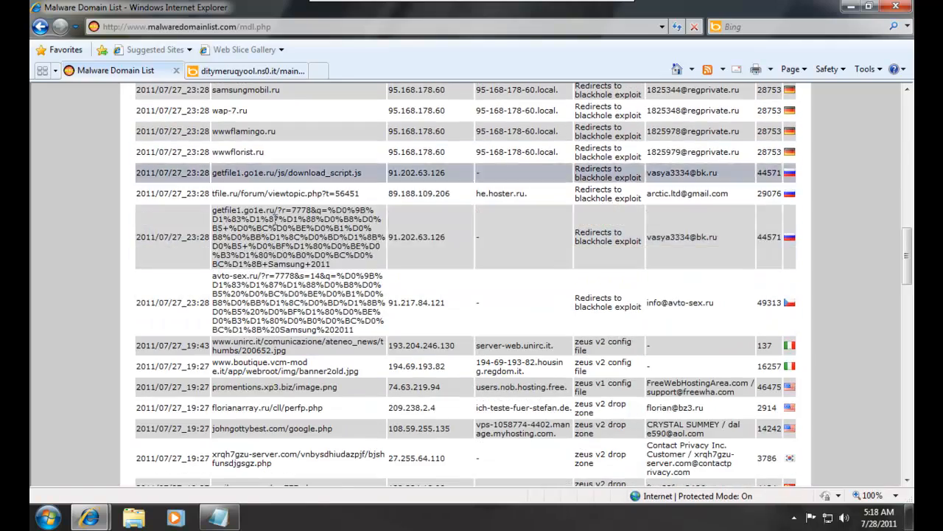
scroll(280, 262, "down", 3)
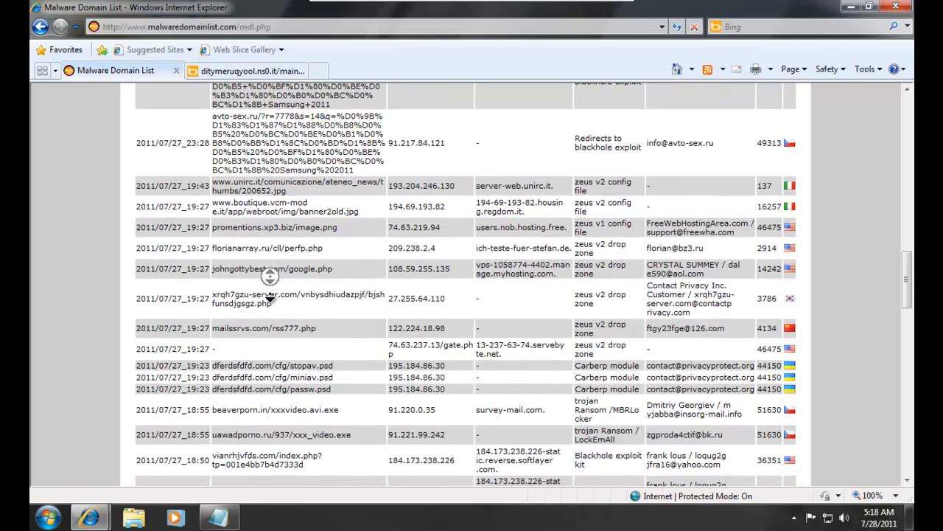
middle_click(270, 296)
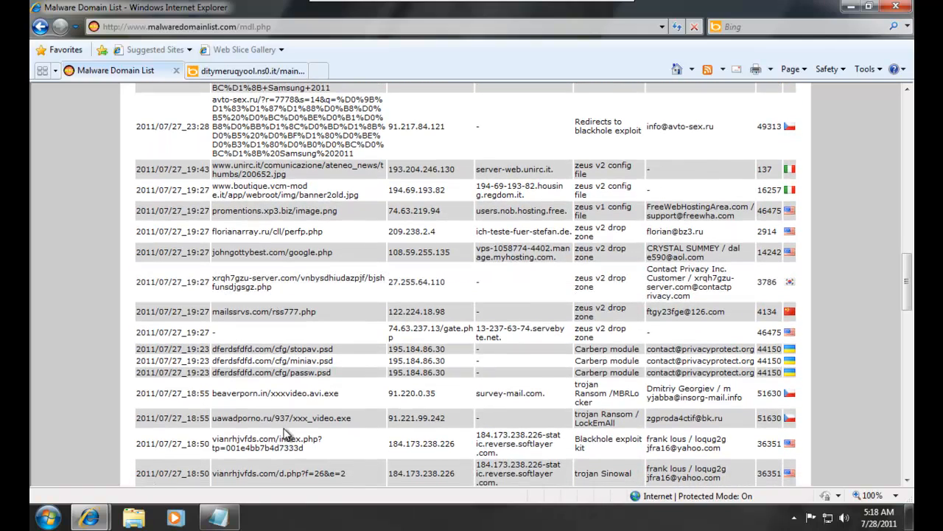
triple_click(286, 394)
key("ctrl+c")
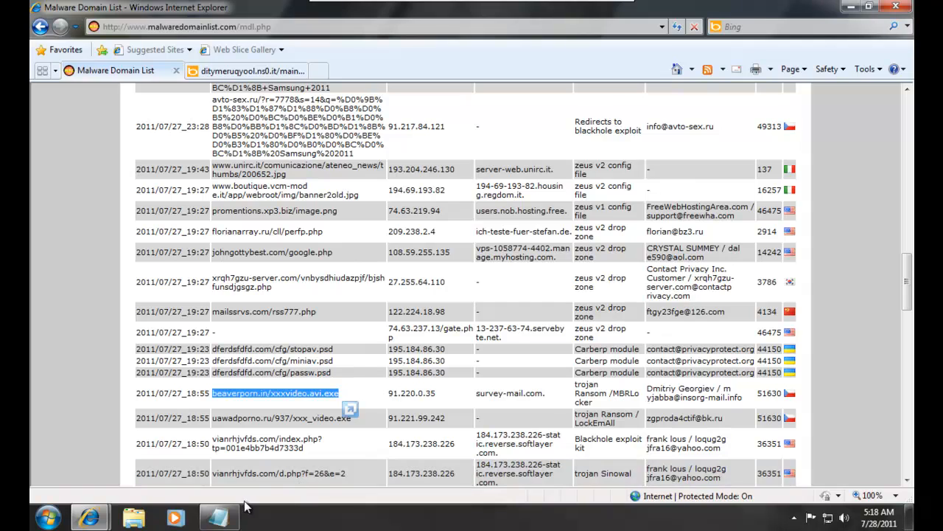
left_click(217, 518)
left_click(250, 71)
left_click(245, 28)
key("ctrl+v")
key("Return")
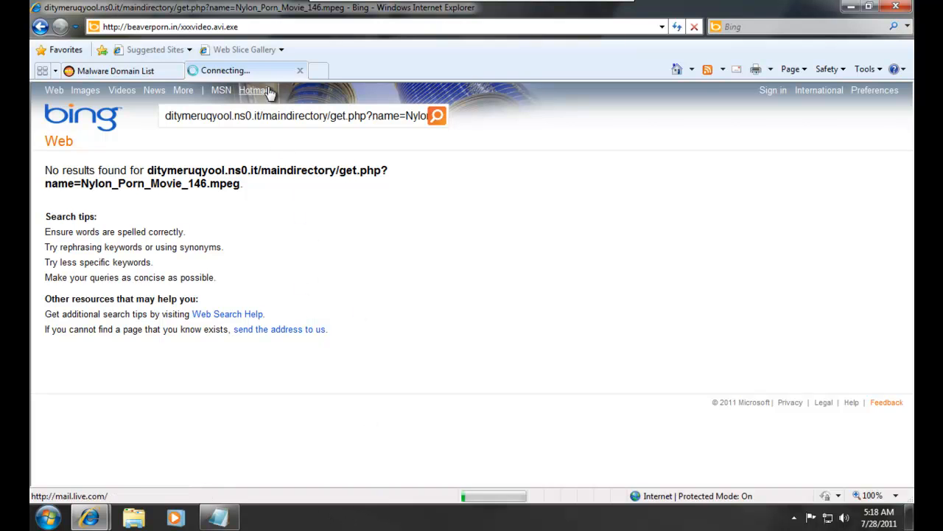
Step: Open Task Manager showing all users' processes, placed on the right of the screen
right_click(366, 519)
left_click(423, 467)
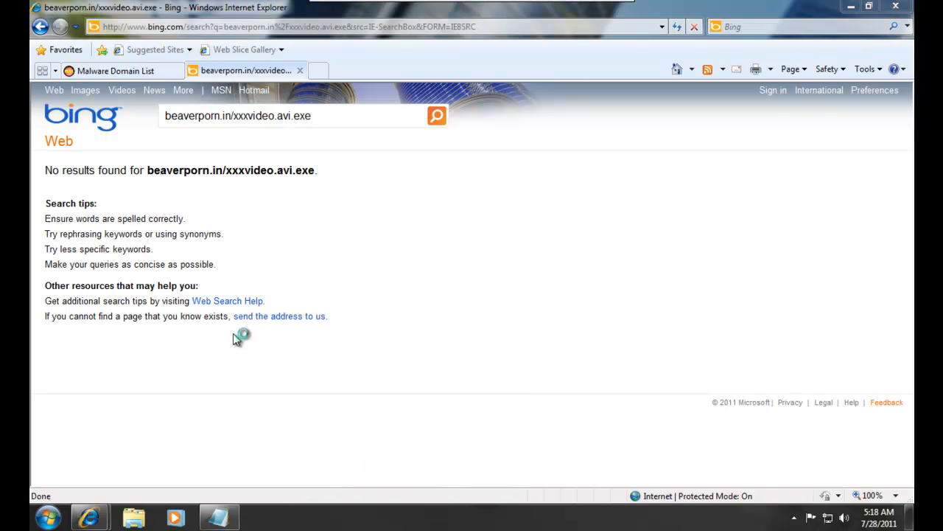
left_click(115, 52)
left_click(127, 285)
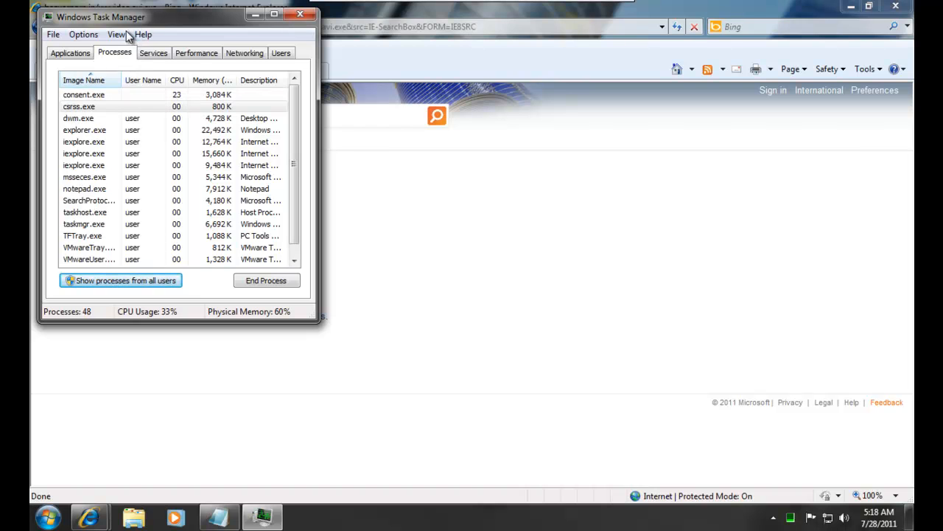
left_click_drag(158, 22, 777, 109)
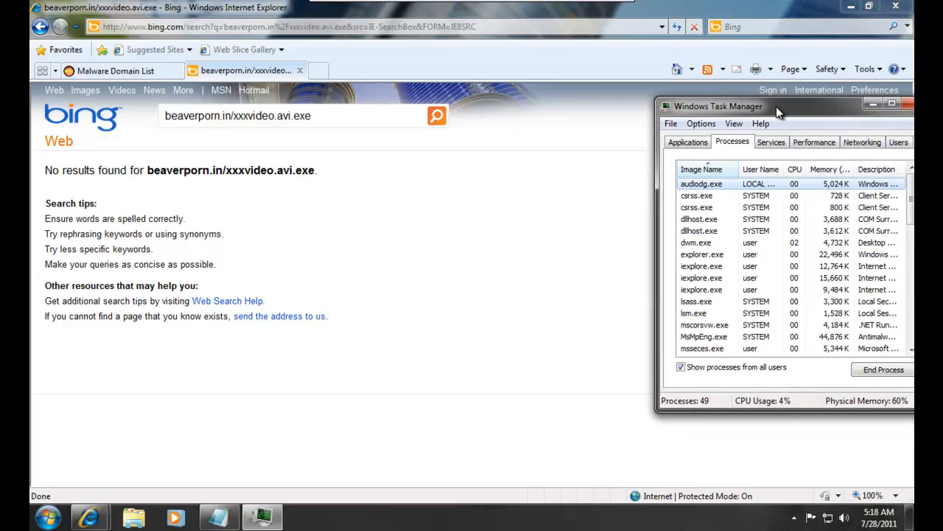
Step: Restore the browser window and position it beside Task Manager
left_click(119, 74)
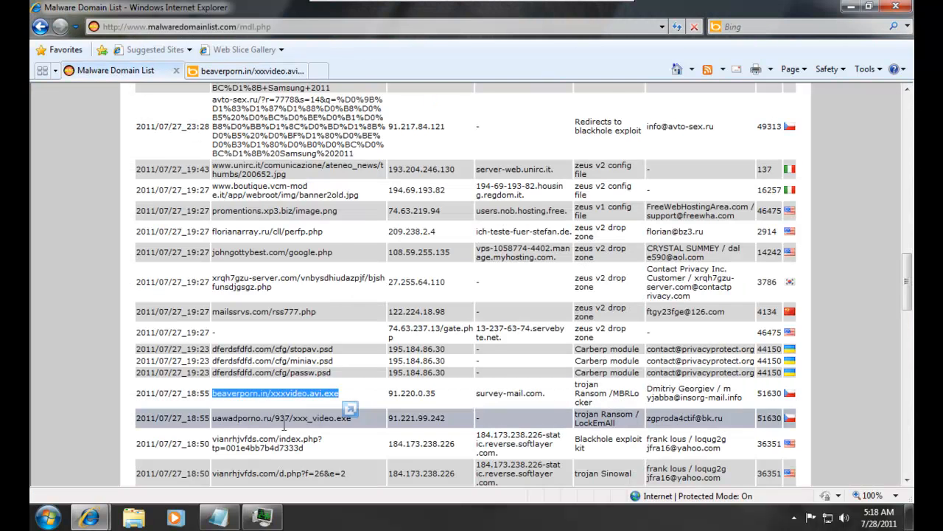
right_click(391, 513)
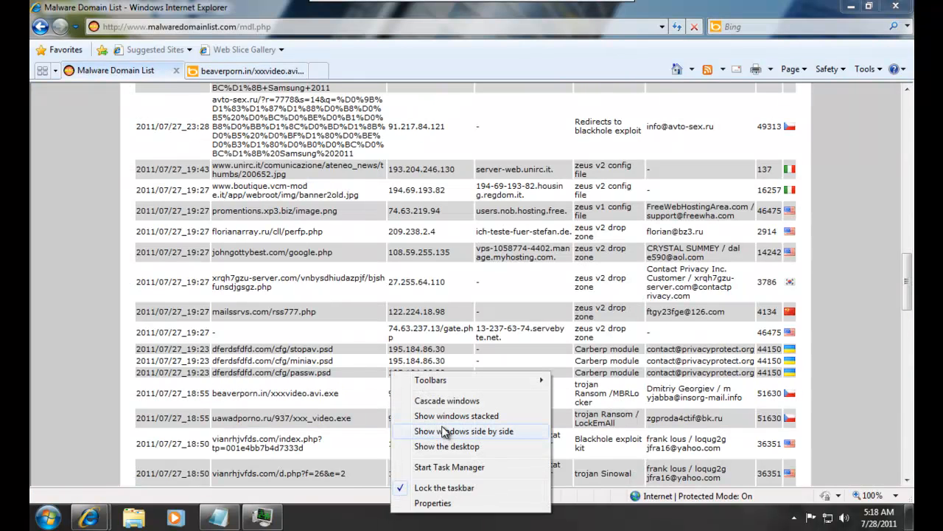
left_click(245, 7)
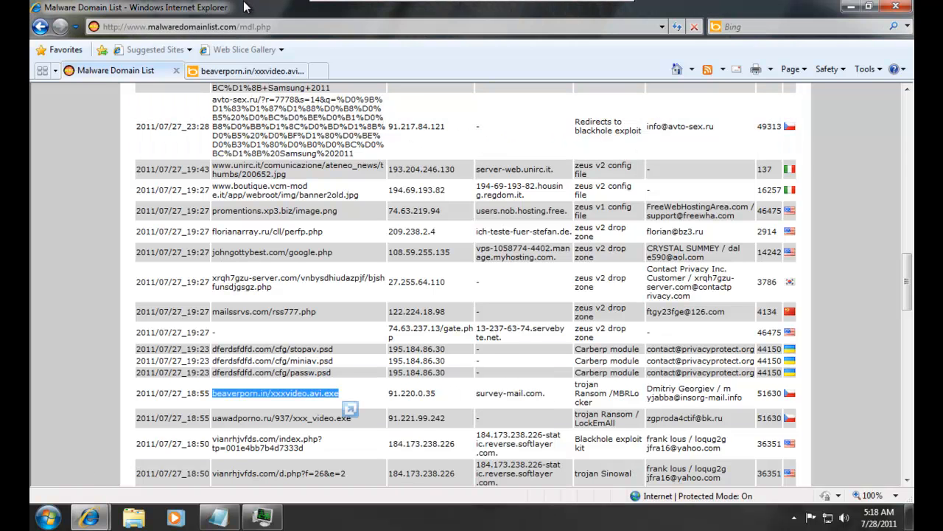
double_click(245, 8)
left_click_drag(417, 36, 282, 65)
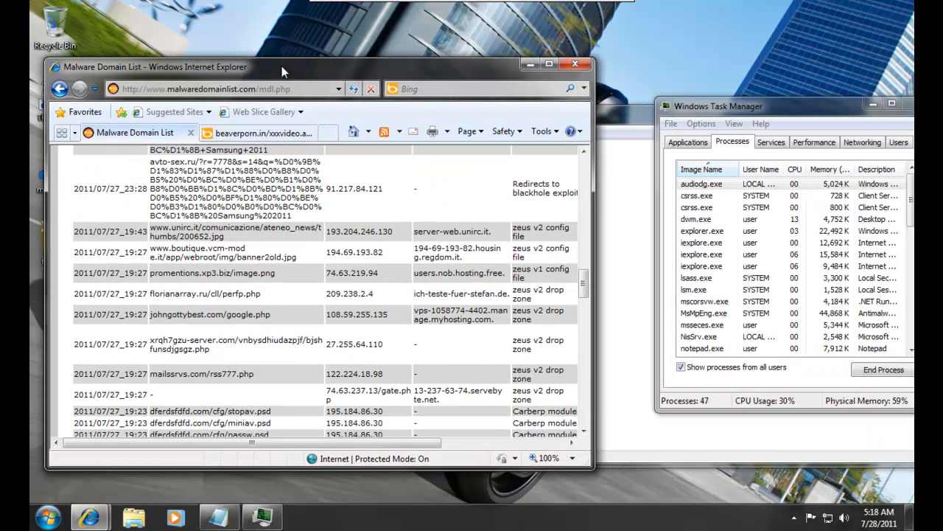
Step: Load the uawadporno.ru/937/xxx_video.exe URL in the second tab and run the download
scroll(264, 331, "down", 3)
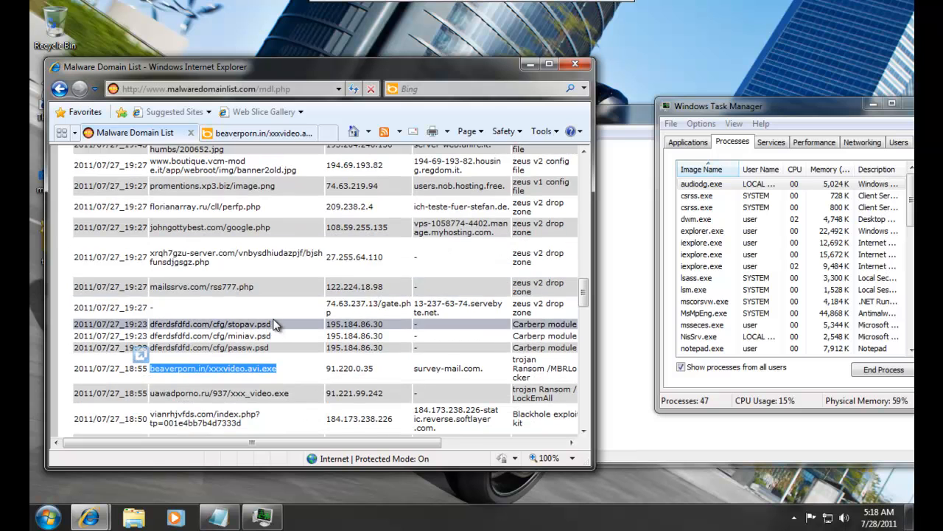
triple_click(284, 348)
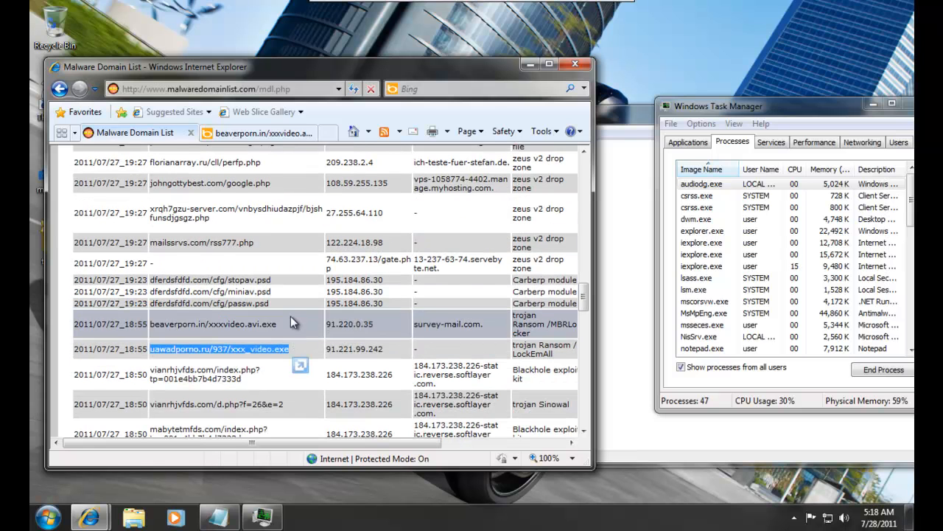
key("ctrl+c")
left_click(251, 133)
left_click(246, 89)
key("ctrl+v")
key("Return")
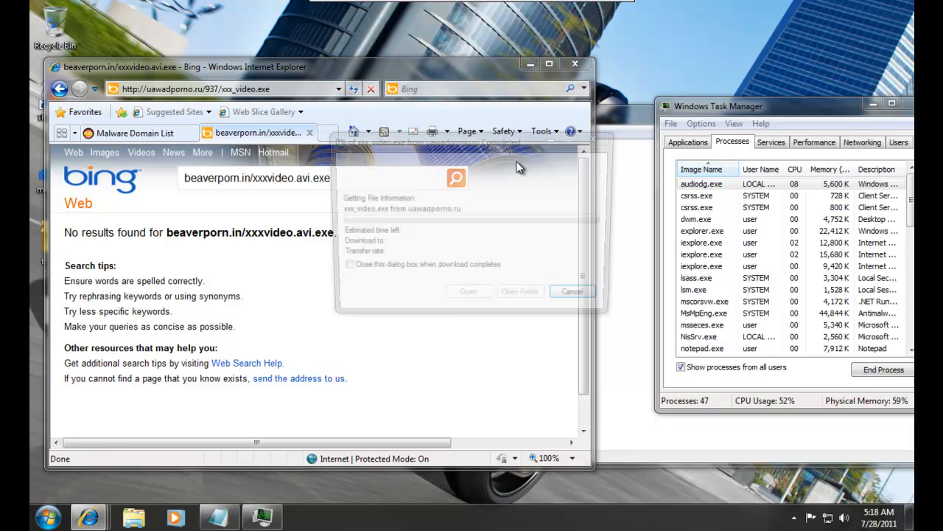
left_click(462, 268)
left_click(610, 252)
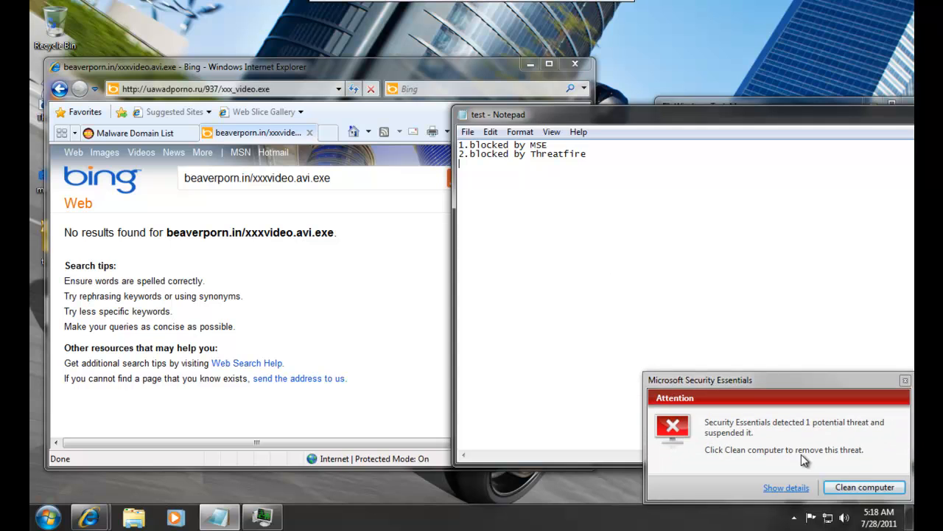
Step: Clean the threat Security Essentials detected and save the Notepad test log
left_click(840, 487)
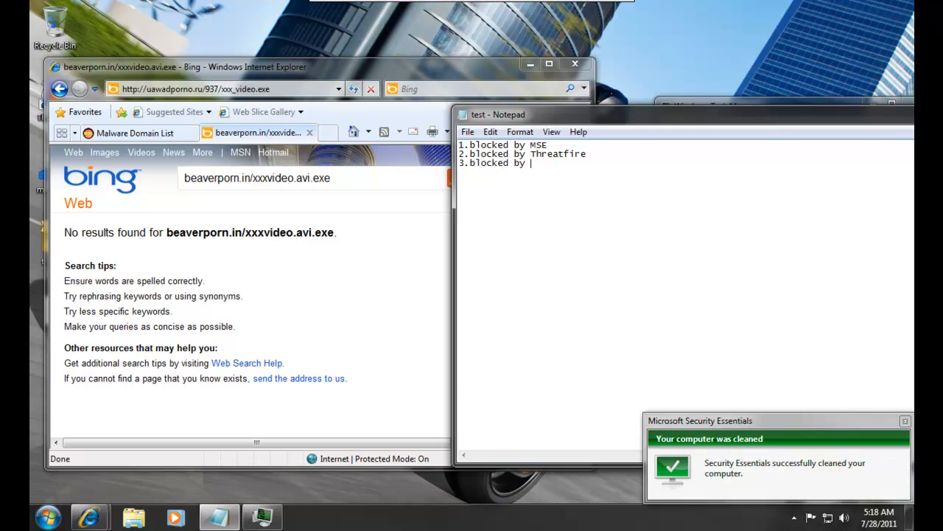
left_click(467, 132)
left_click(486, 177)
Step: Load the extensionyourfile.name/New-Video-Addon.48560.exe URL from the list in the second tab
left_click(135, 133)
scroll(356, 364, "down", 1)
scroll(356, 365, "down", 2)
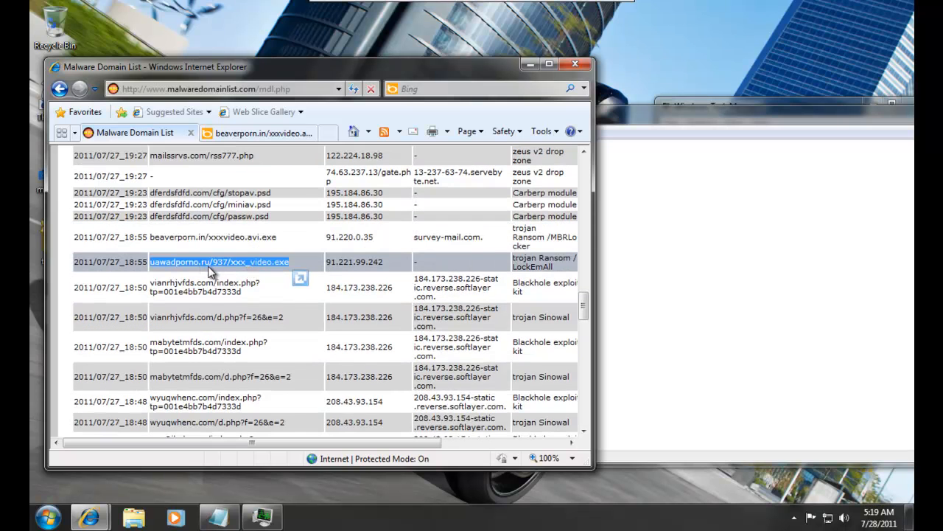
scroll(212, 264, "down", 4)
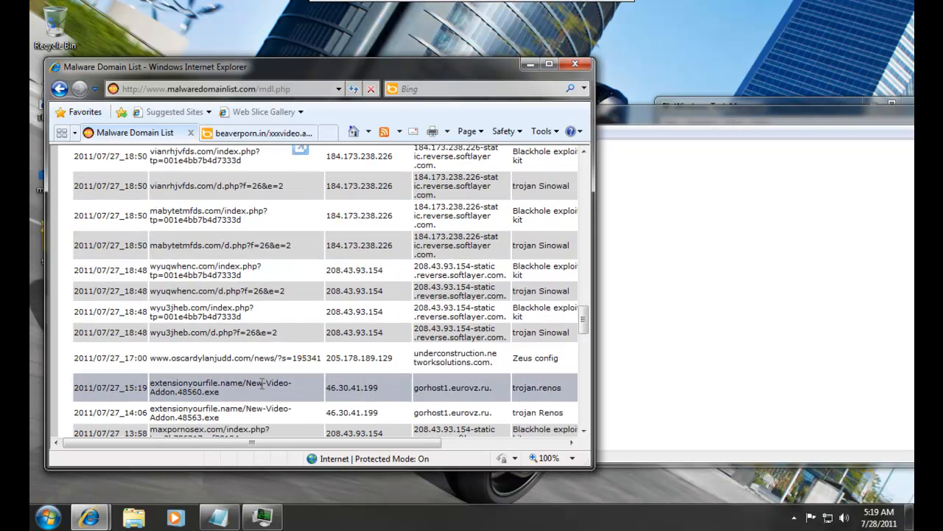
triple_click(262, 384)
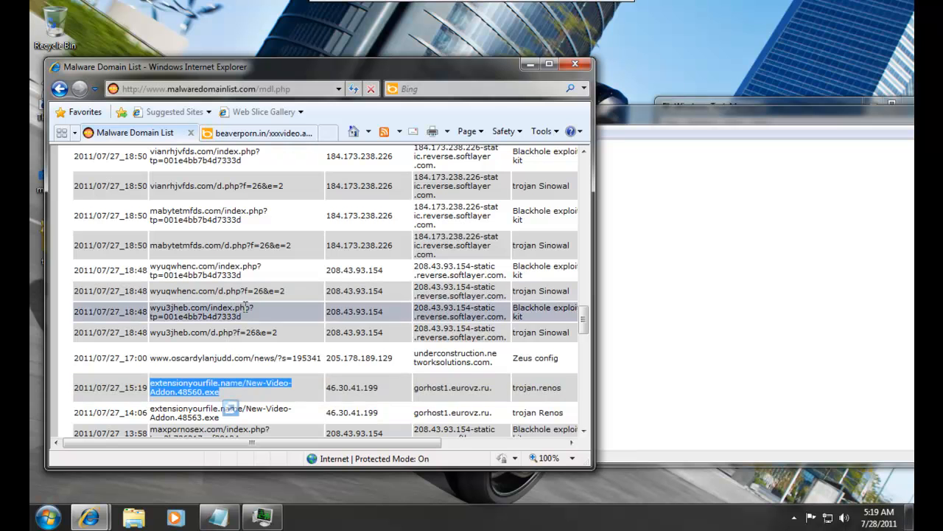
left_click(255, 133)
left_click(250, 88)
key("ctrl+v")
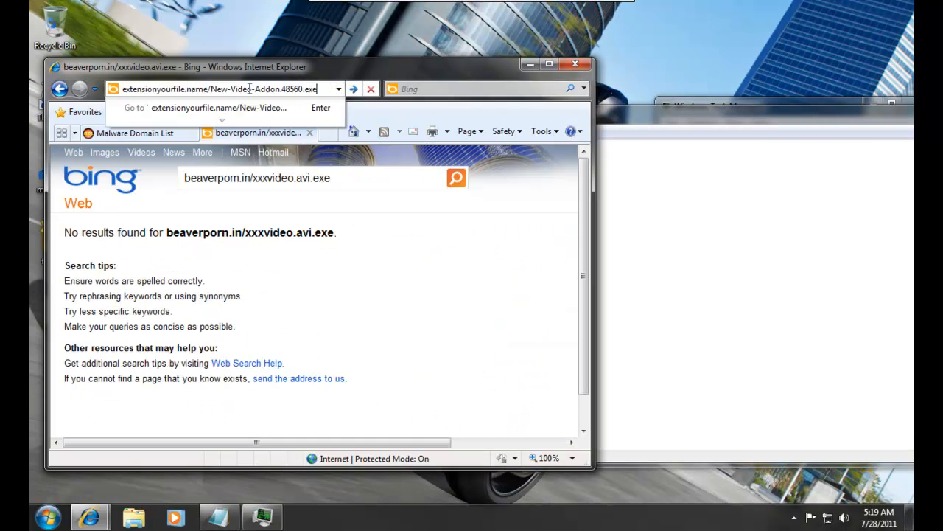
key("Return")
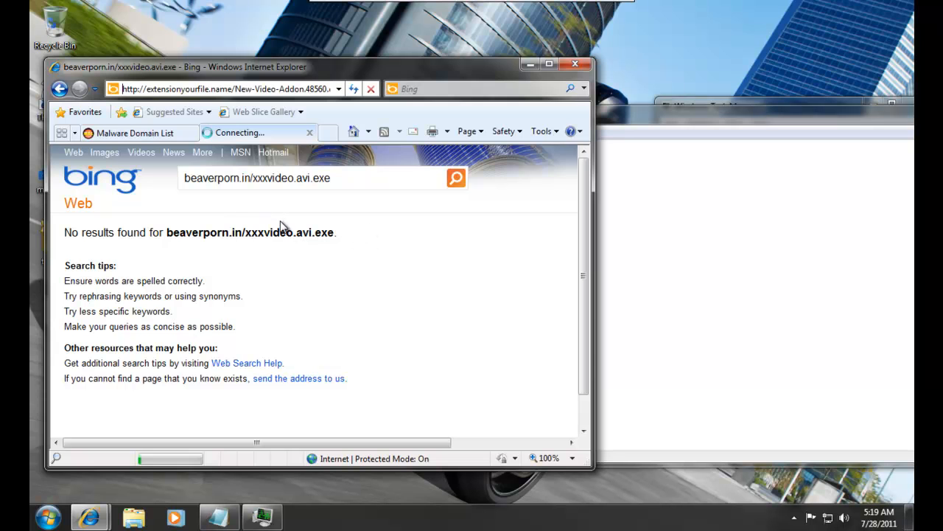
Step: Load md3porno.ru/509/xxx_video.exe in the second tab and run the downloaded file
left_click(133, 133)
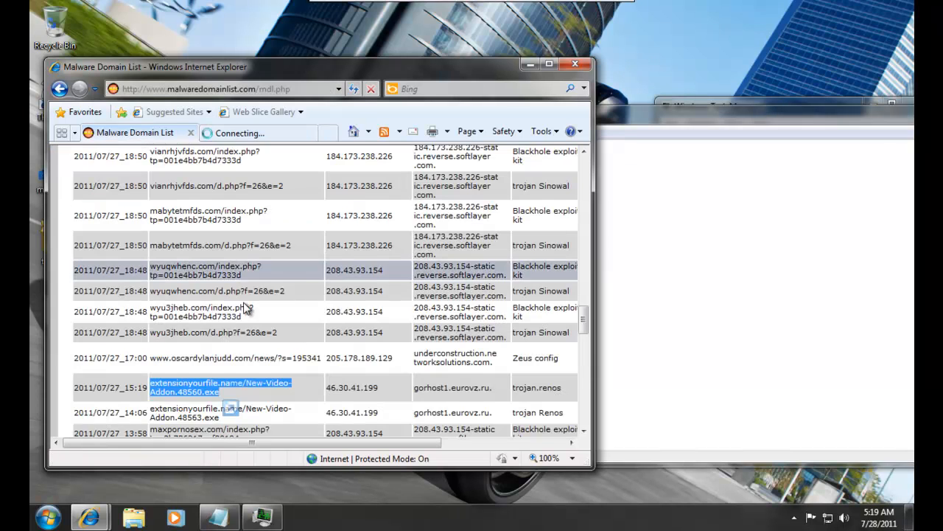
scroll(247, 317, "down", 3)
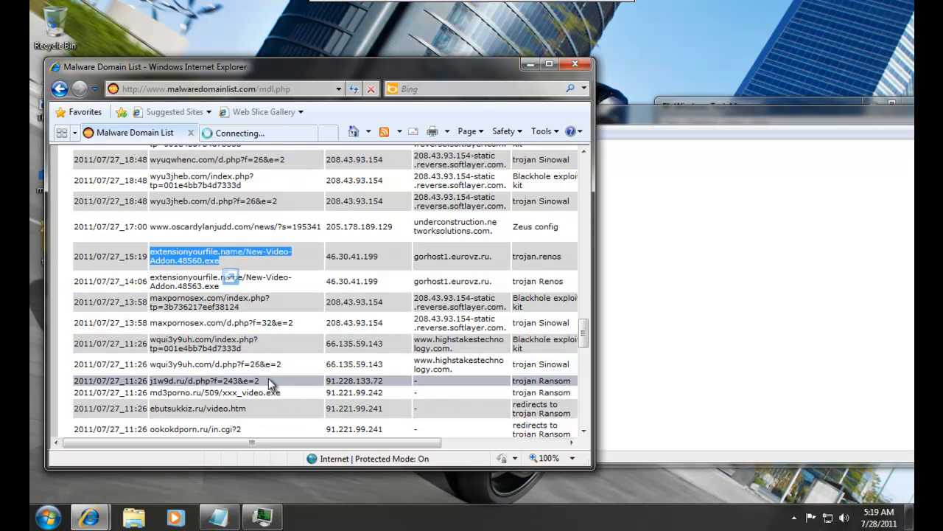
triple_click(282, 394)
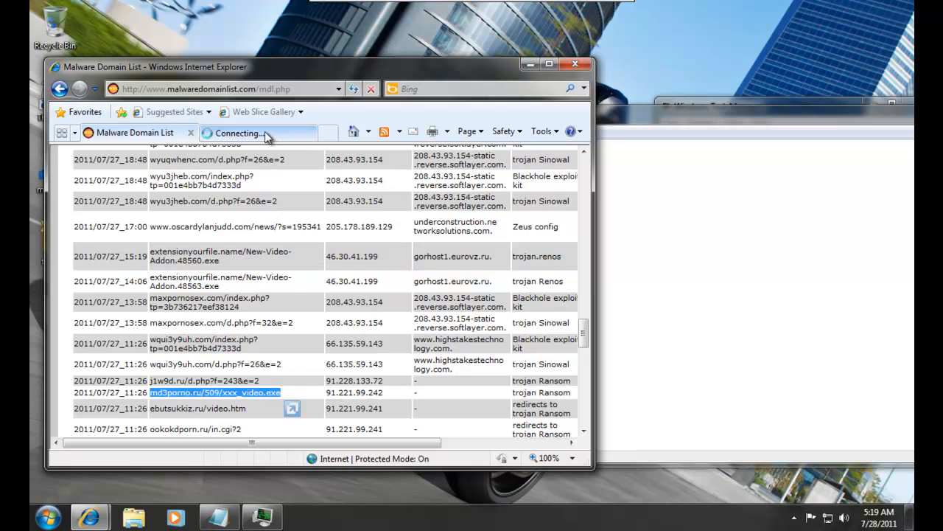
left_click(243, 132)
left_click(319, 89)
key("ctrl+v")
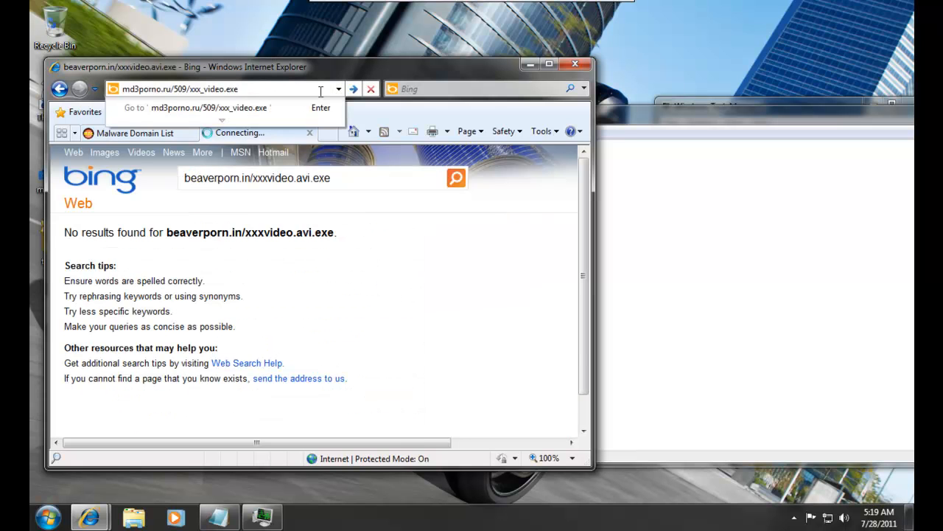
key("Return")
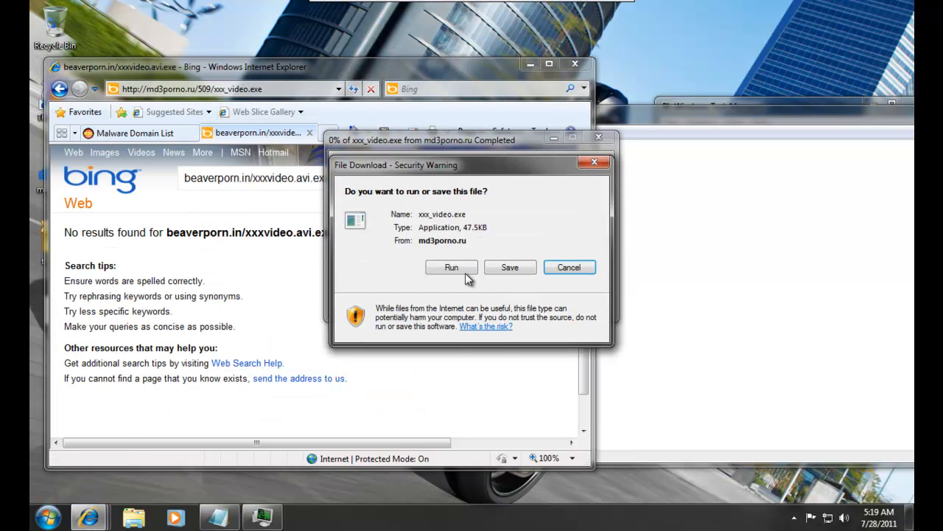
left_click(465, 272)
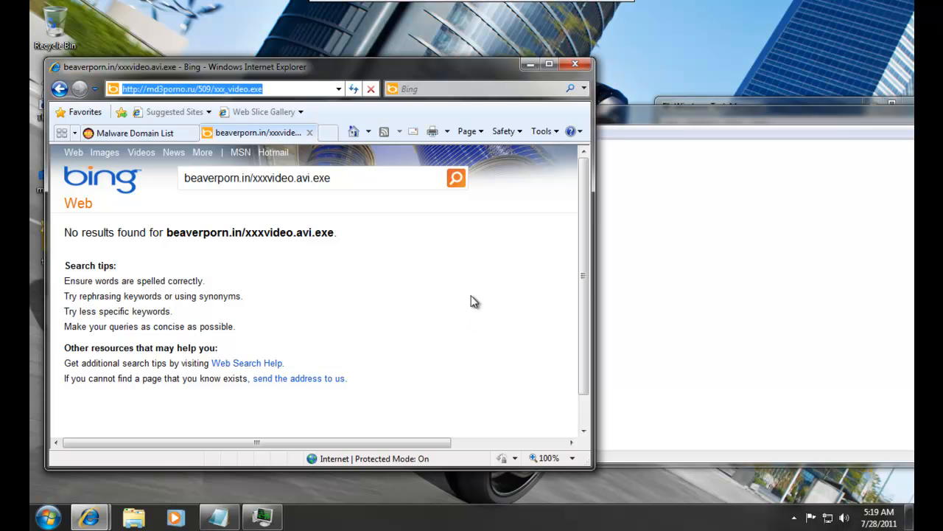
Step: Remove the detected Trojan:Win32/Ransom.DF with Security Essentials and log 4.blocked by MSE
left_click(705, 255)
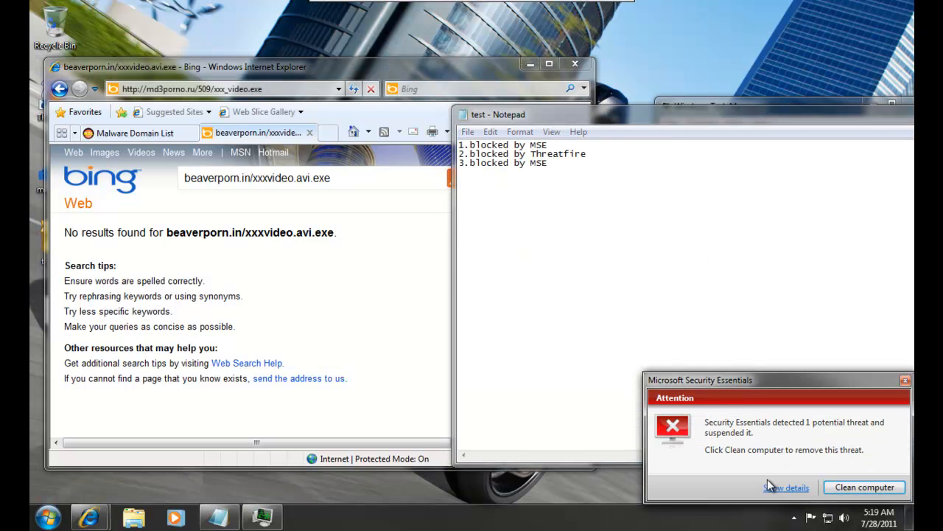
left_click(770, 486)
left_click(531, 258)
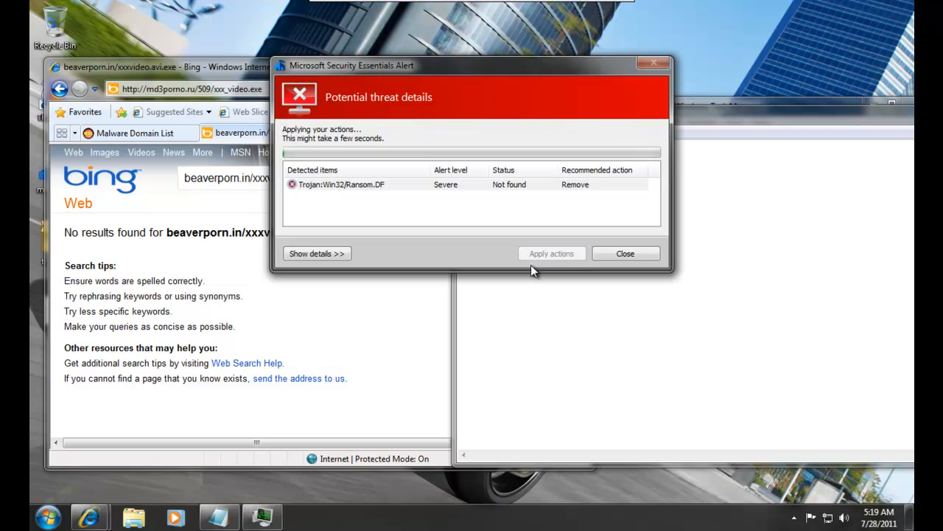
left_click(625, 254)
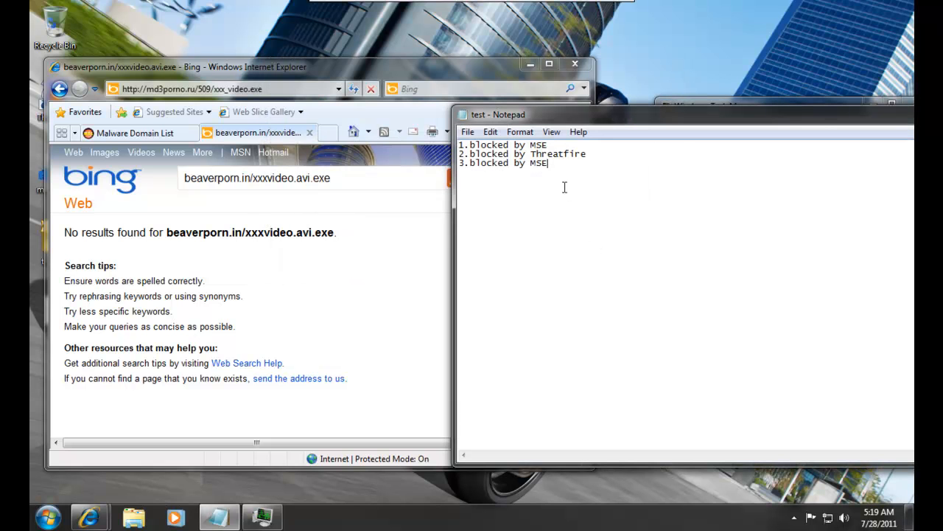
left_click(467, 131)
Step: Save the Notepad log, then scroll the Malware Domain List and open another page of entries
left_click(479, 179)
left_click(176, 136)
scroll(356, 333, "down", 3)
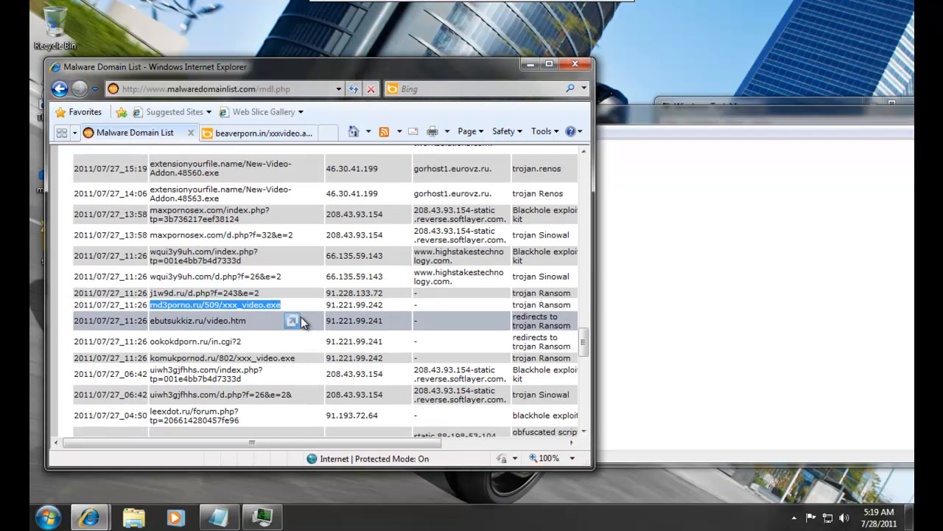
scroll(290, 341, "down", 2)
scroll(288, 341, "down", 2)
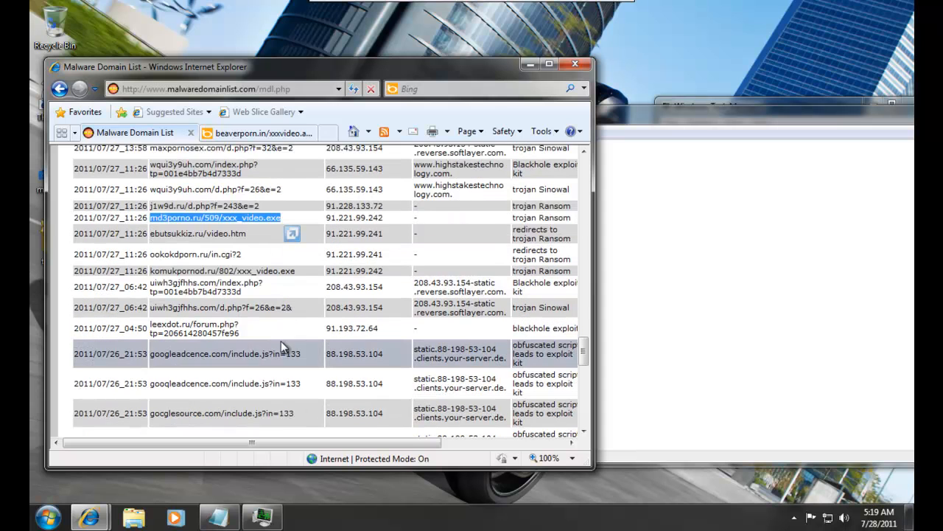
scroll(294, 346, "down", 2)
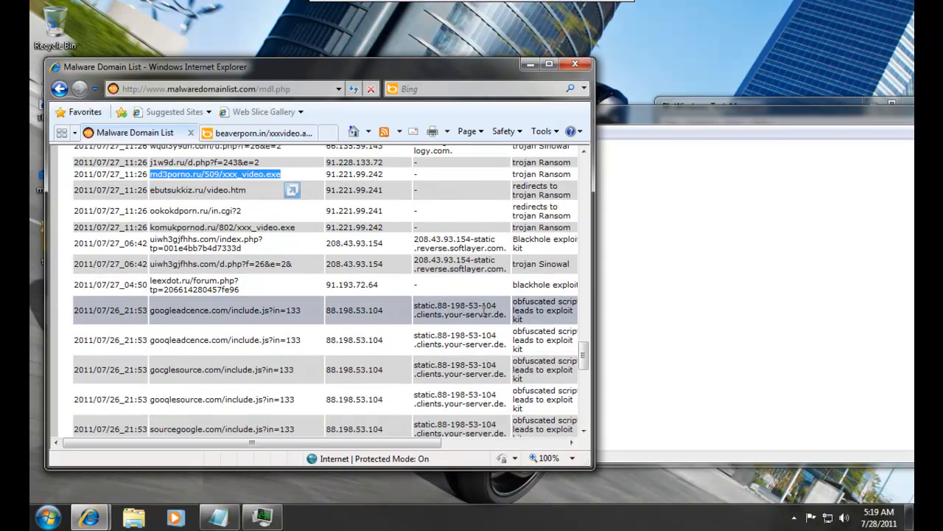
scroll(278, 331, "down", 10)
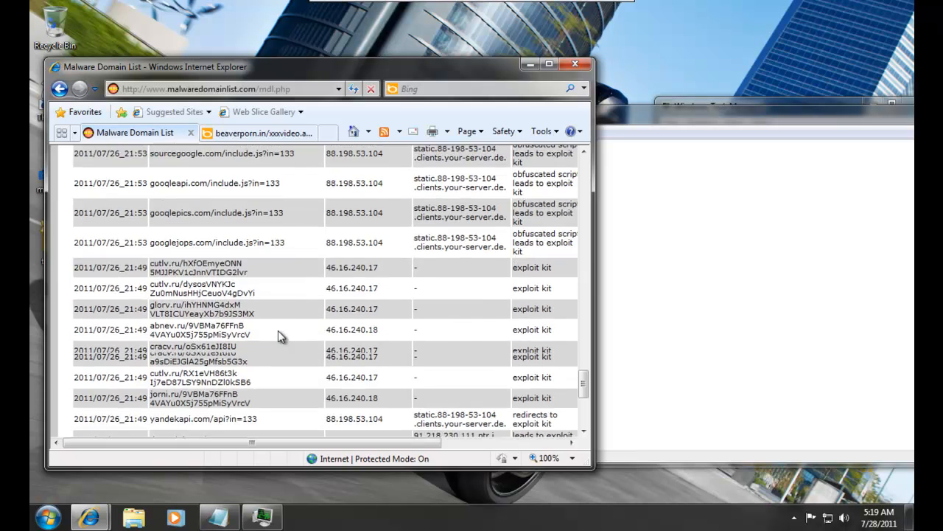
scroll(278, 331, "down", 4)
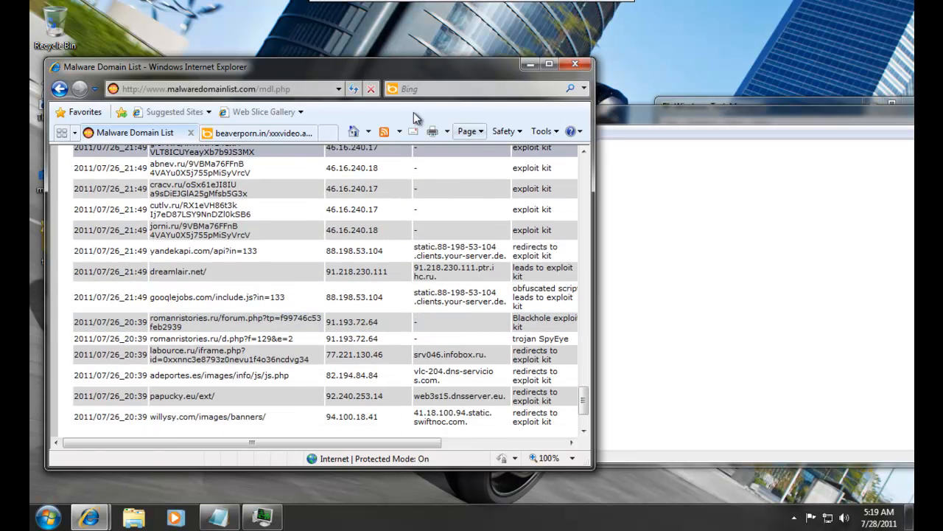
middle_click(272, 170)
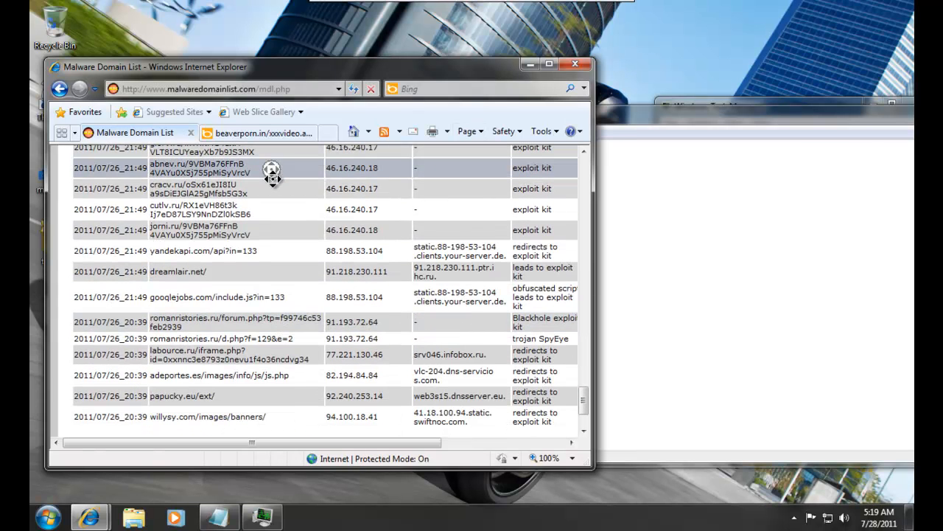
middle_click(273, 223)
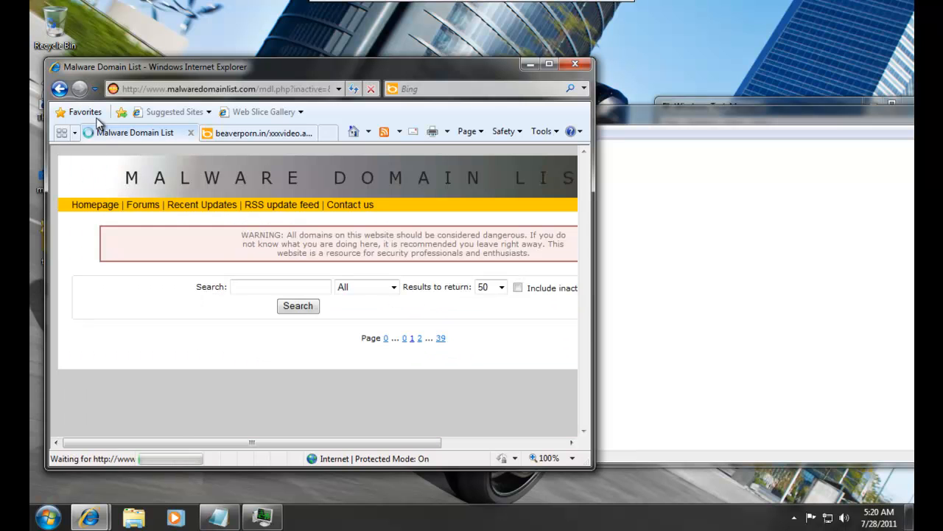
Step: Try the konchautnalizobabam.ru porno-rolik11.avi.exe link in the second tab, which returns Error 404
scroll(255, 343, "down", 1)
triple_click(211, 357)
key("ctrl+c")
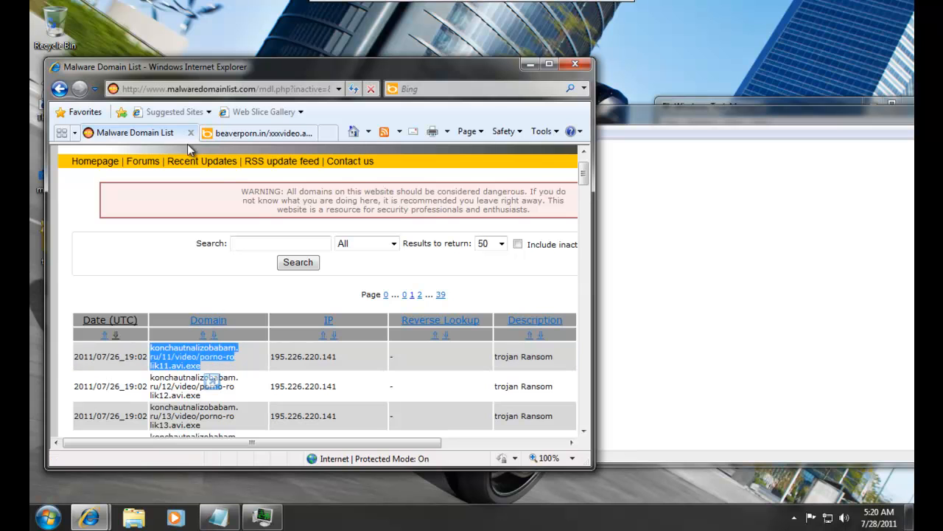
left_click(235, 133)
left_click(235, 88)
key("ctrl+v")
key("Return")
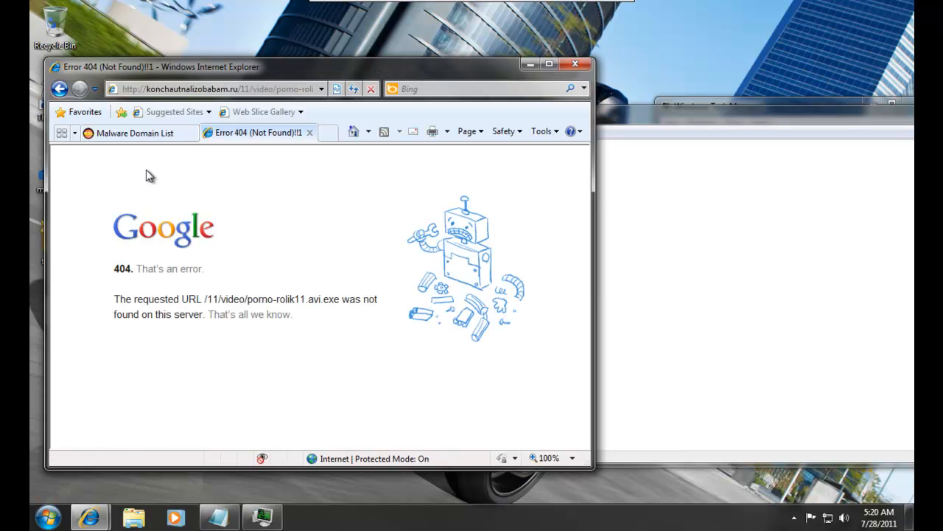
Step: Load the listed 46.16.240.18 link in the second tab, which shows raw binary text
left_click(146, 134)
scroll(184, 294, "down", 1)
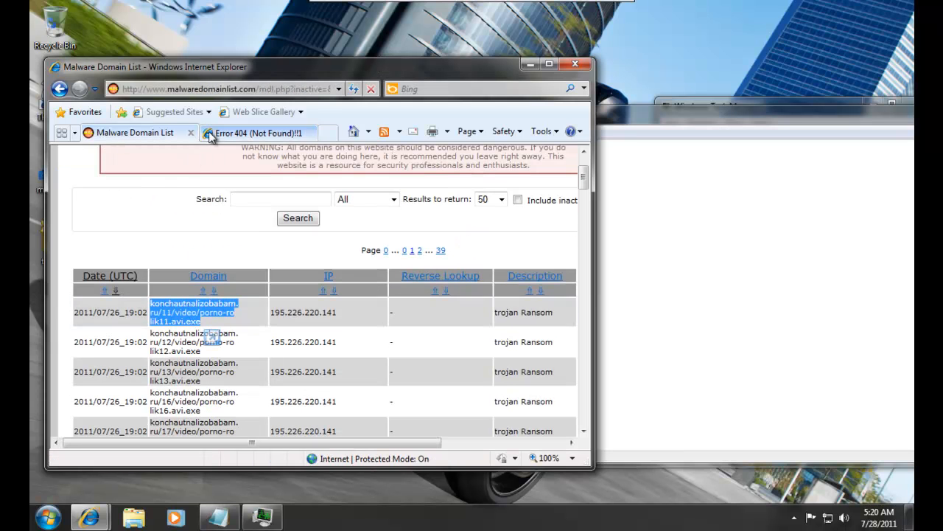
scroll(210, 310, "down", 3)
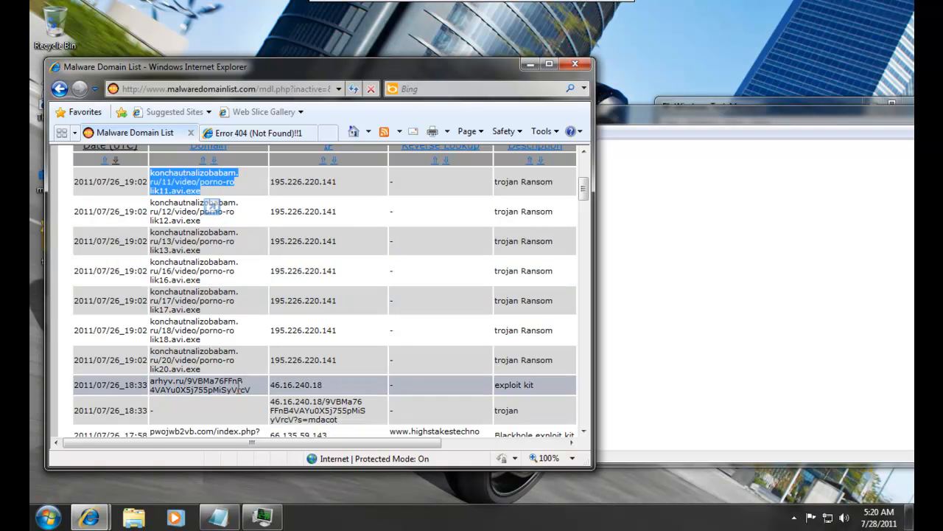
scroll(259, 274, "down", 1)
left_click_drag(339, 376, 271, 357)
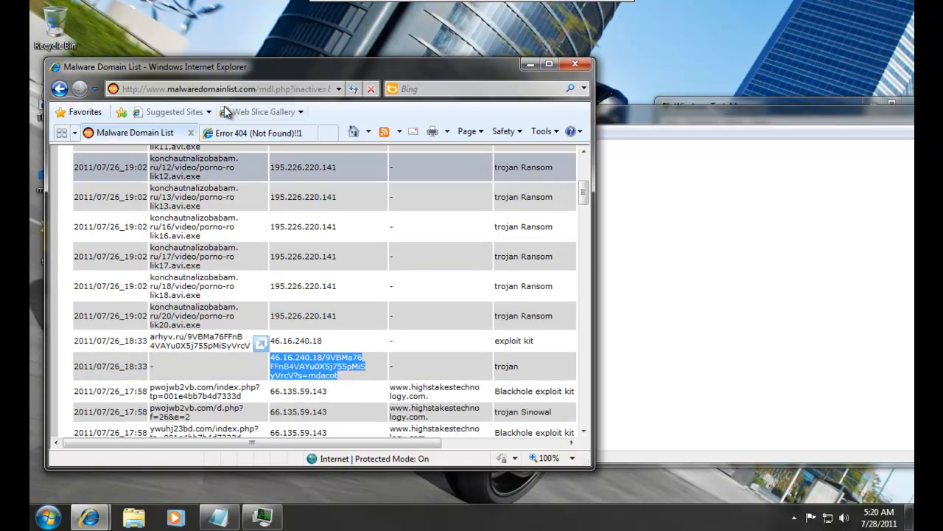
key("ctrl+Tab")
left_click(227, 88)
type("46.16.240.18/9VBMa76FFnB4VAYu0X5j755pMiSyVrcV?s=mdacot")
key("Return")
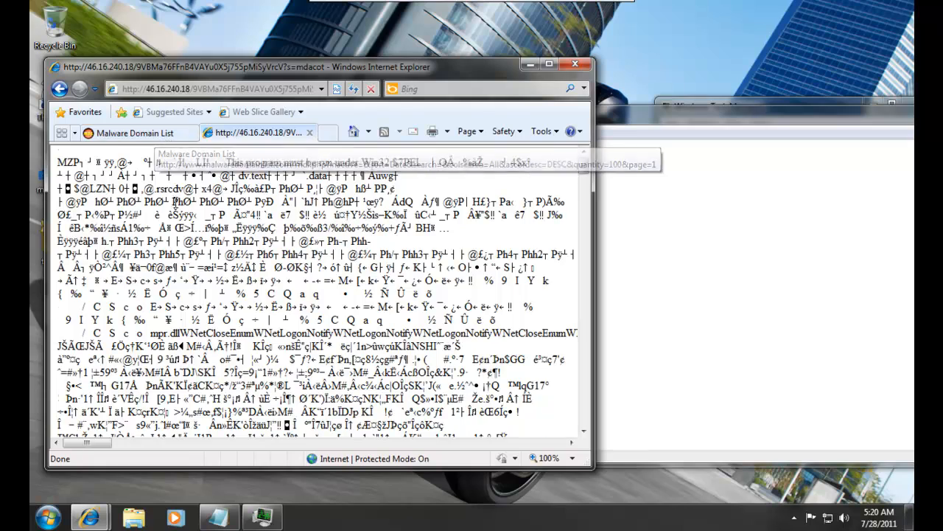
scroll(169, 156, "down", 15)
Step: Select the qwyiekvfbf.com/d.php?f=26&e=2 entry in the Malware Domain List
left_click(133, 133)
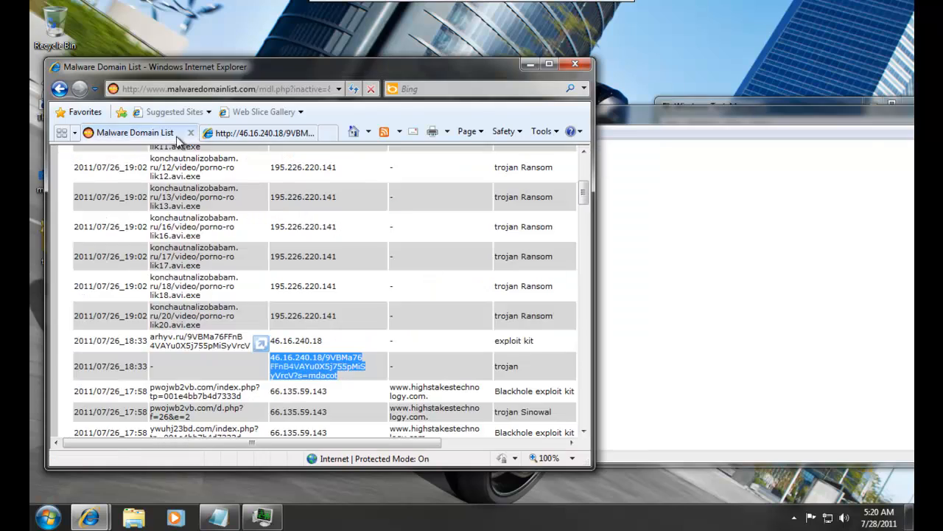
middle_click(206, 213)
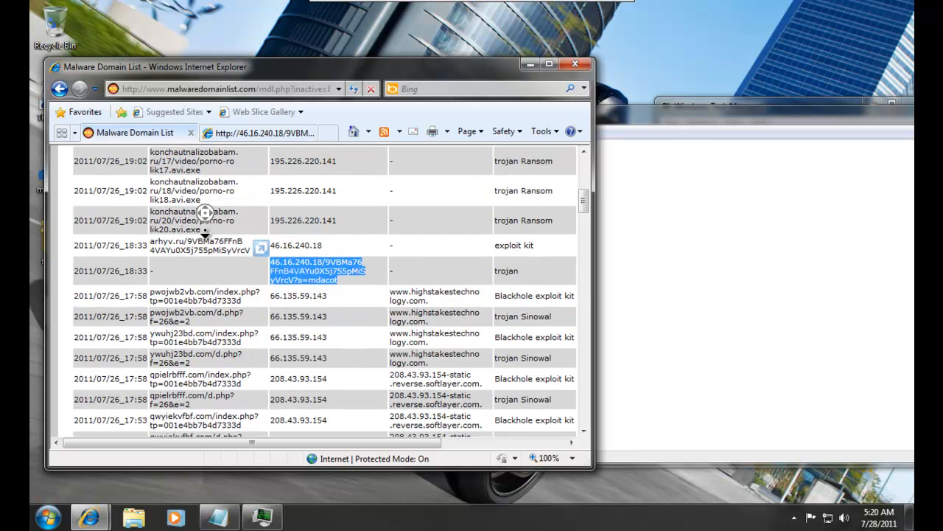
left_click(207, 246)
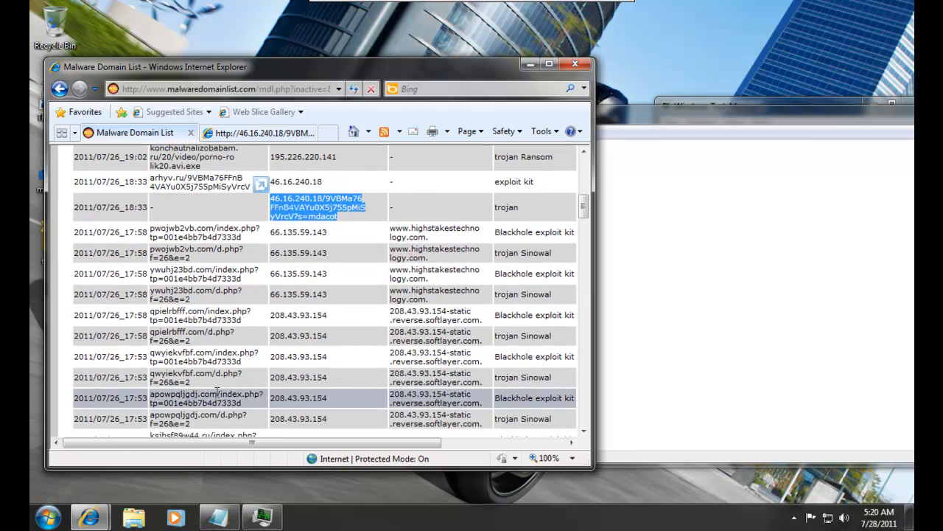
left_click_drag(151, 373, 190, 383)
left_click(264, 133)
Step: Load the qwyiekvfbf.com readme.exe download, run it past both warnings, and dismiss the invalid Win32 error
left_click(222, 89)
type("qwyiekvfbf.com/d.php?f=26&e=2")
key("Return")
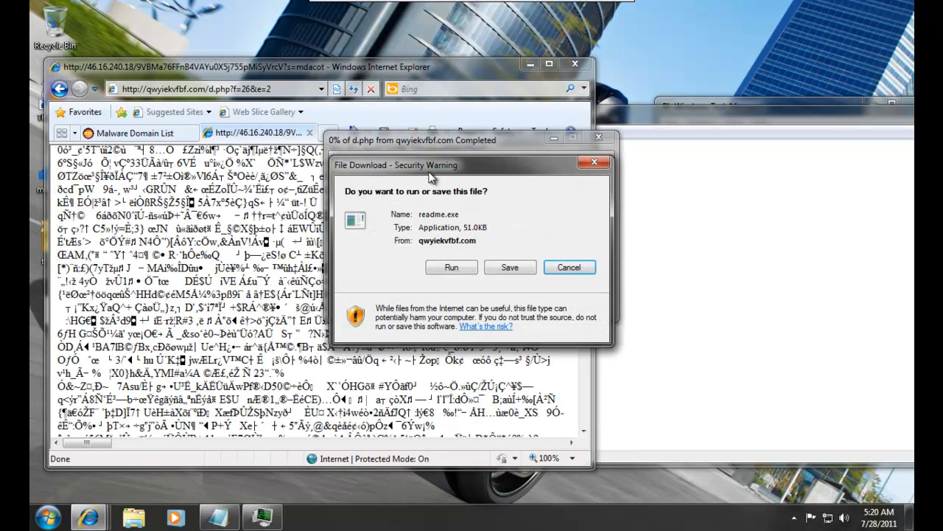
left_click_drag(429, 172, 223, 68)
left_click(241, 168)
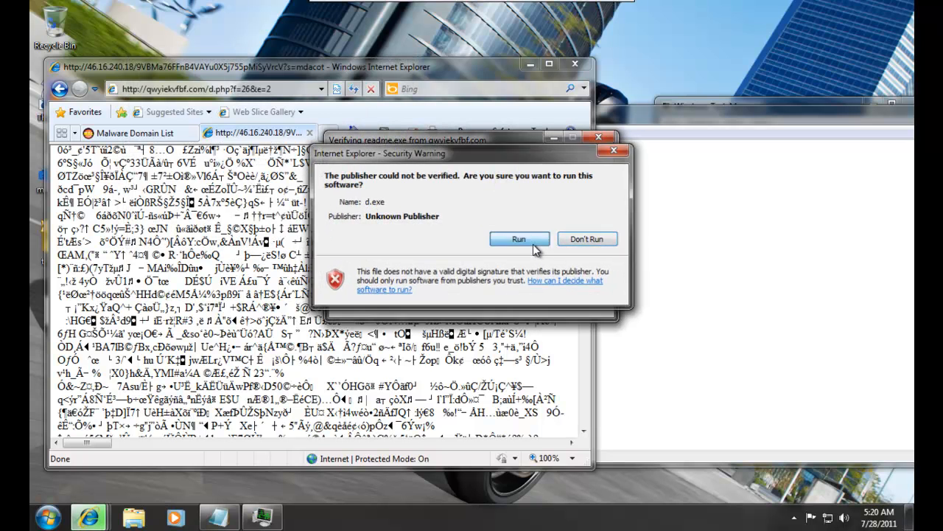
left_click(532, 242)
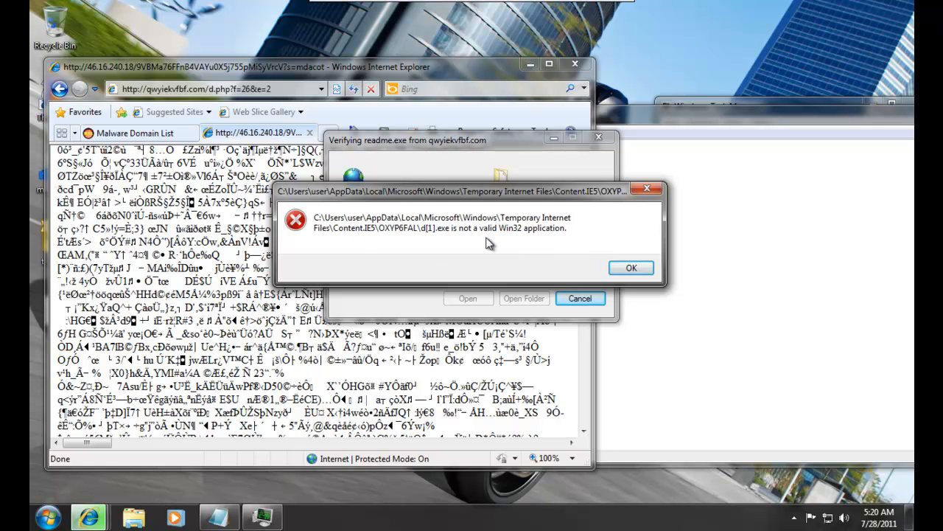
left_click(630, 266)
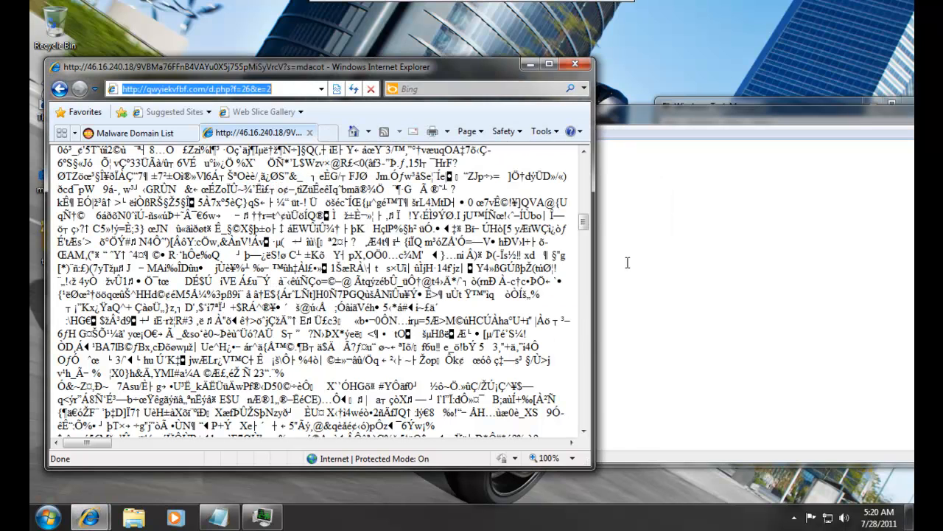
key("alt+Tab")
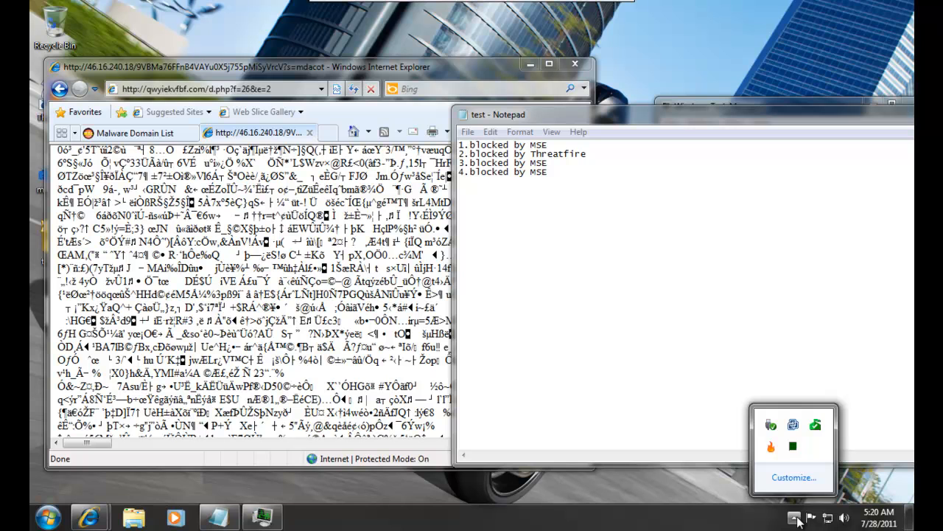
Step: Move Task Manager to the right so the Notepad log of four blocked results shows
left_click(679, 100)
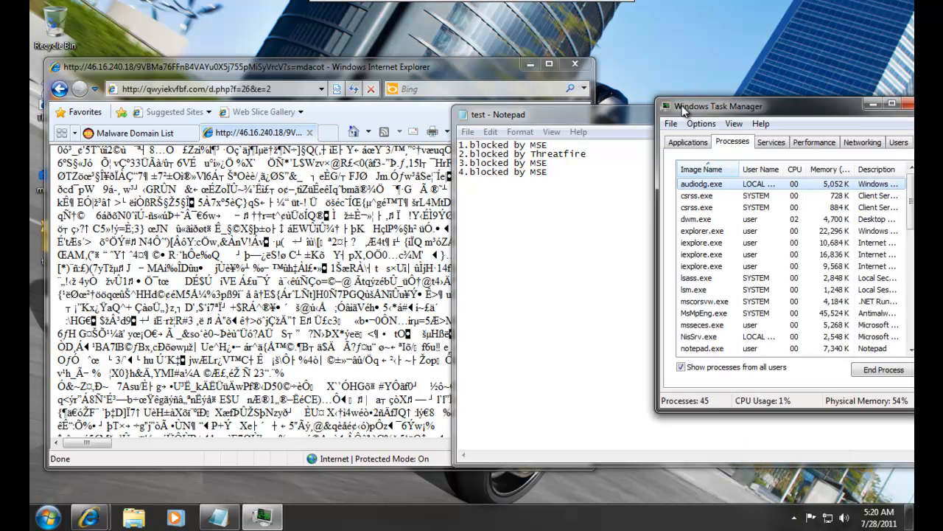
left_click_drag(744, 108, 595, 80)
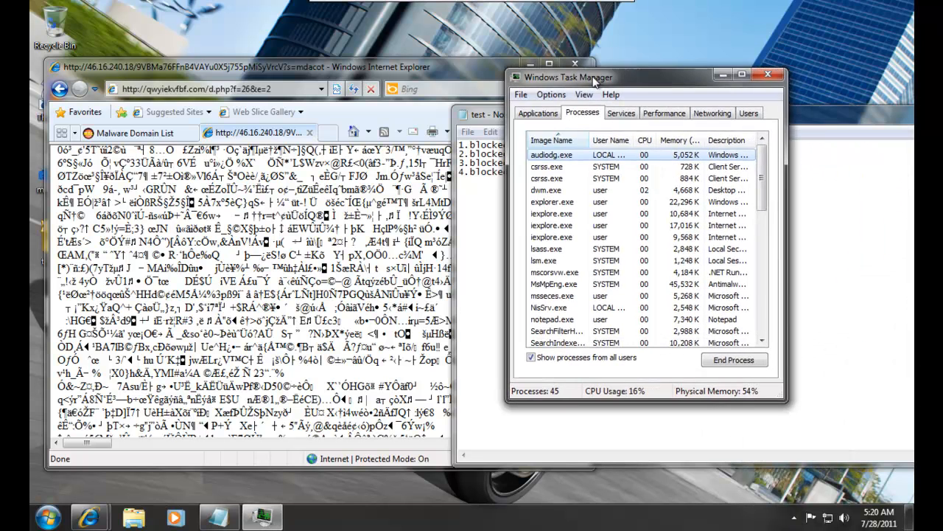
scroll(593, 240, "down", 4)
scroll(594, 240, "down", 5)
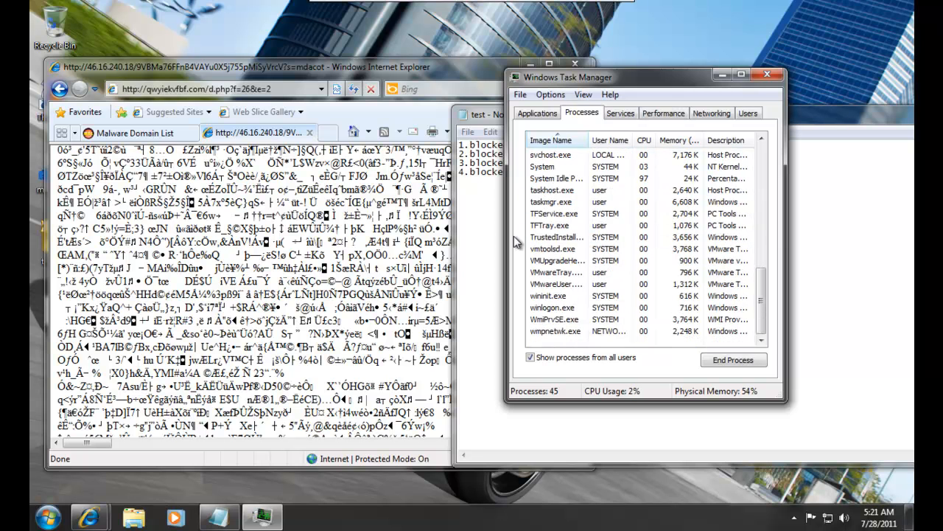
left_click_drag(580, 79, 797, 77)
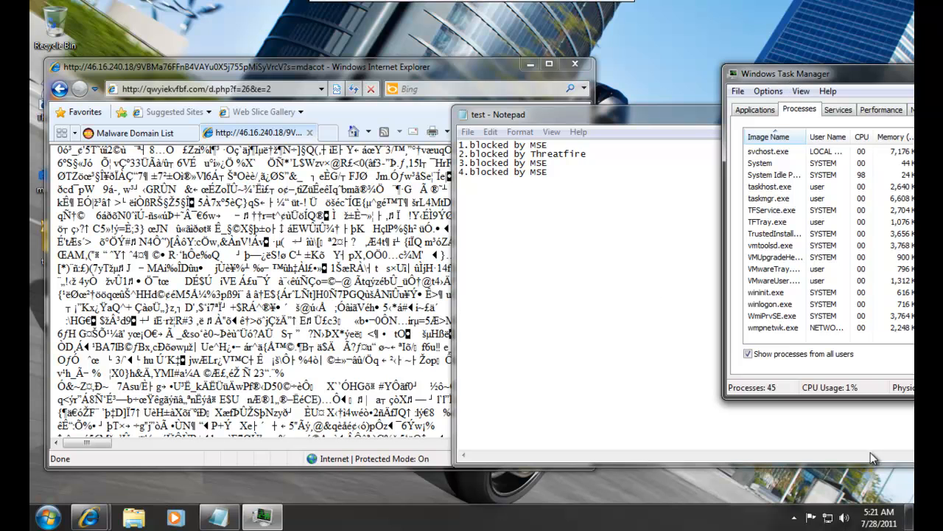
left_click(793, 517)
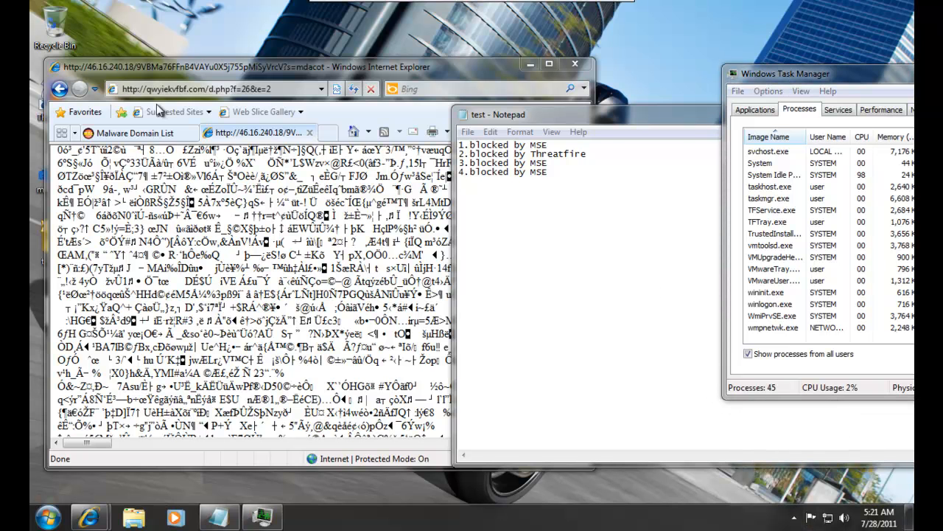
left_click(135, 133)
scroll(501, 435, "down", 3)
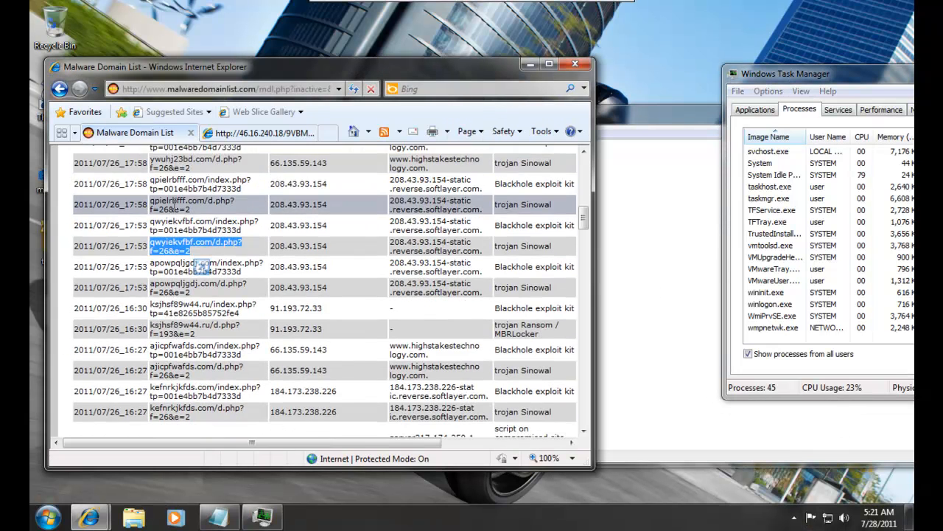
triple_click(232, 351)
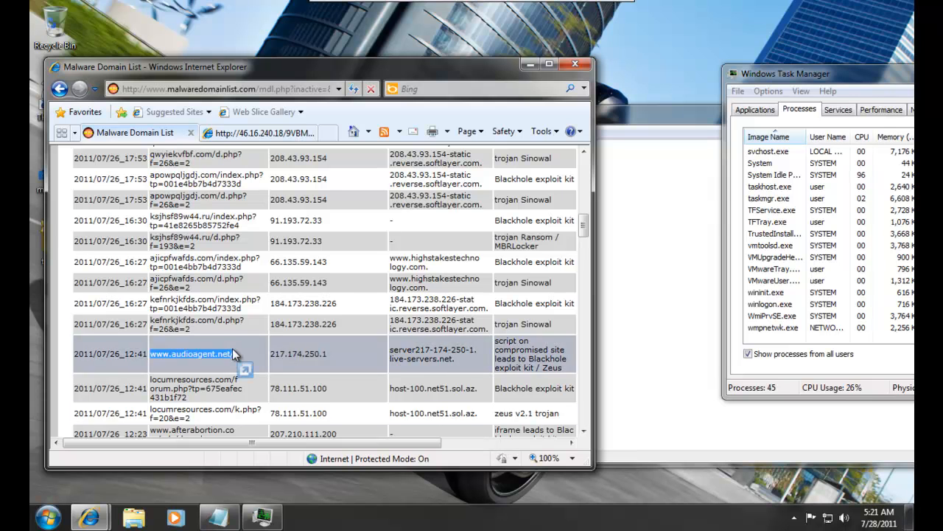
key("ctrl+c")
left_click(265, 133)
left_click(248, 89)
key("ctrl+v")
key("Return")
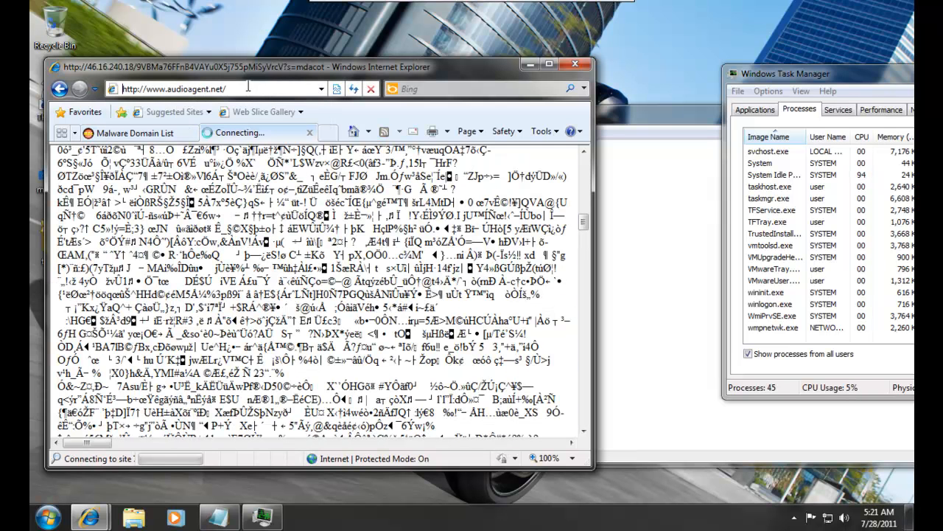
Step: Scroll through the loaded AudioAgent audio tours site, which raises no threat alert
left_click(143, 130)
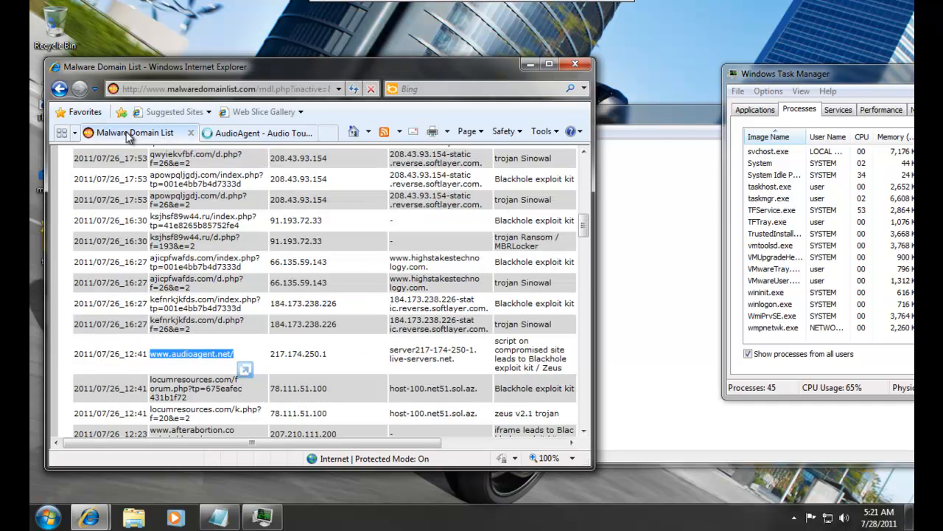
left_click(260, 134)
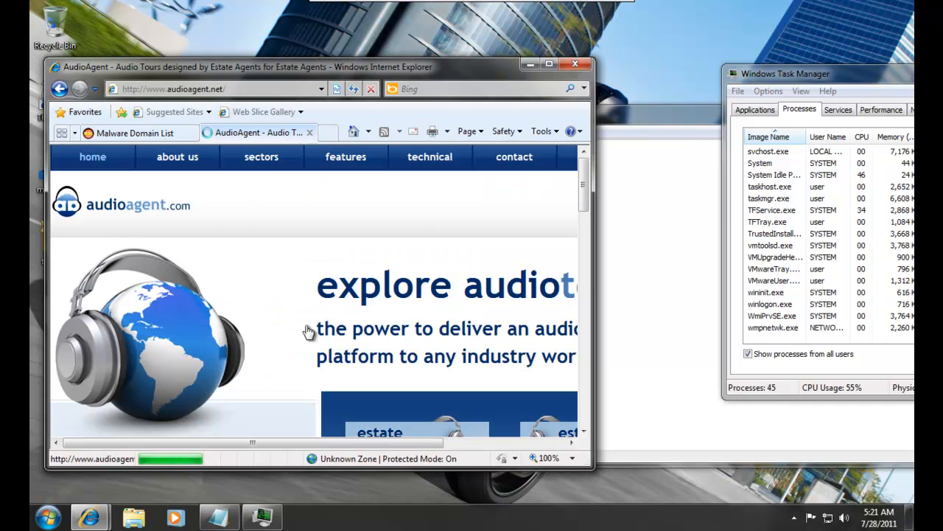
scroll(418, 354, "down", 3)
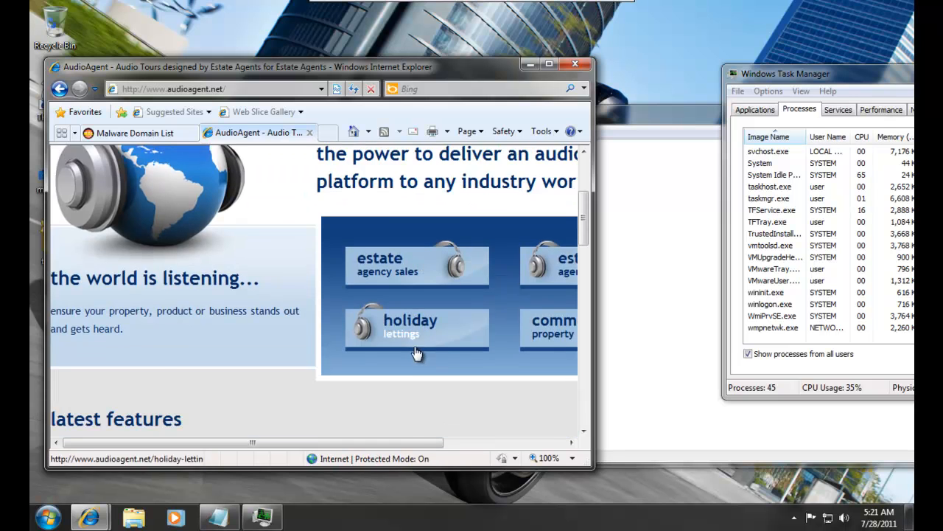
scroll(409, 436, "down", 3)
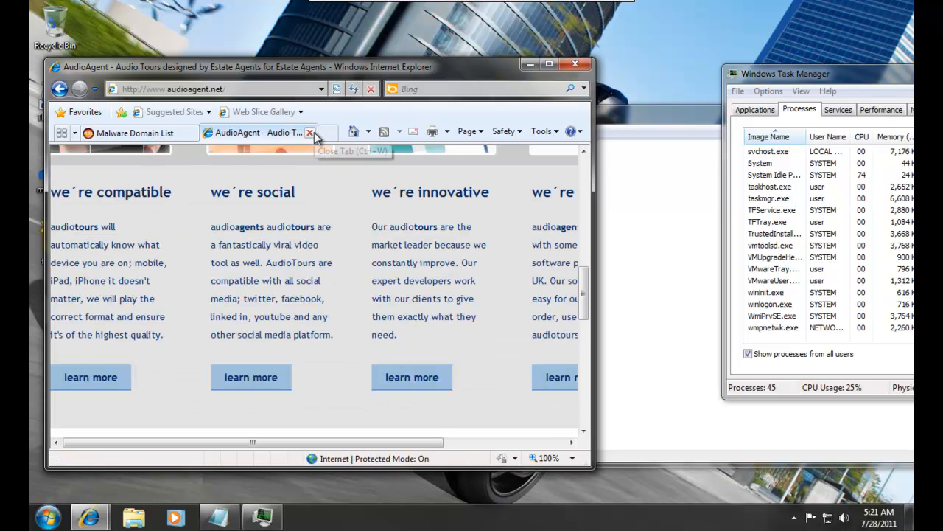
scroll(157, 138, "up", 5)
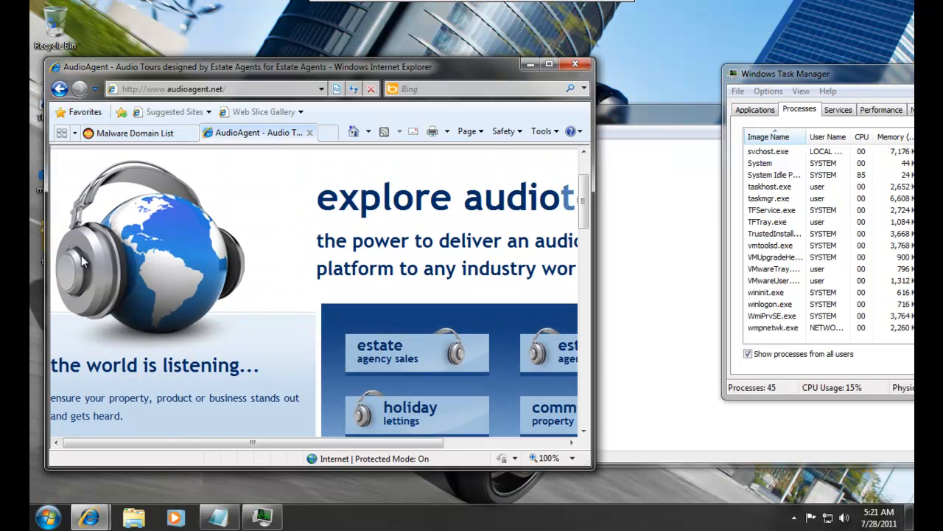
scroll(82, 255, "down", 3)
Step: Recheck the AudioAgent page against the list, then select the fileworldsmultimedia .exe address
left_click(111, 133)
scroll(241, 270, "down", 3)
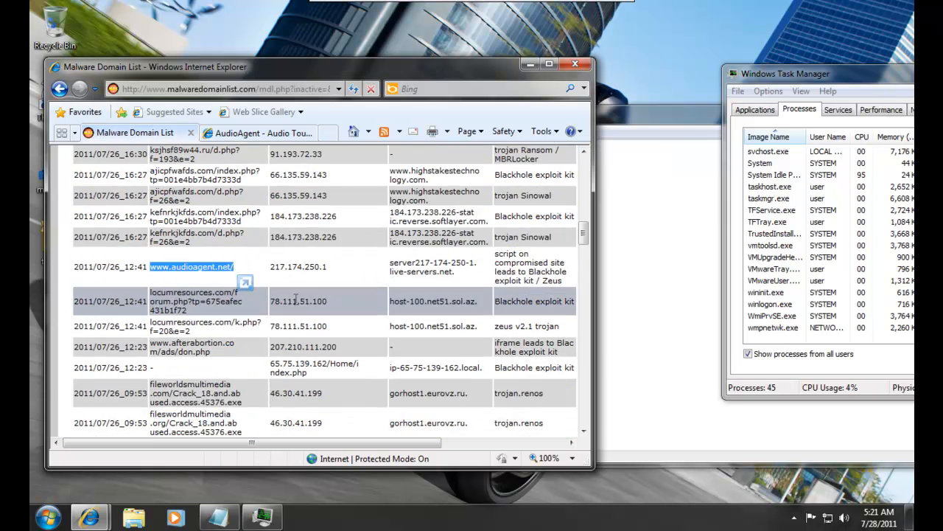
key("ctrl+Tab")
mouse_move(258, 442)
left_mouse_down()
mouse_move(362, 442)
mouse_move(257, 443)
left_mouse_up()
scroll(165, 248, "up", 4)
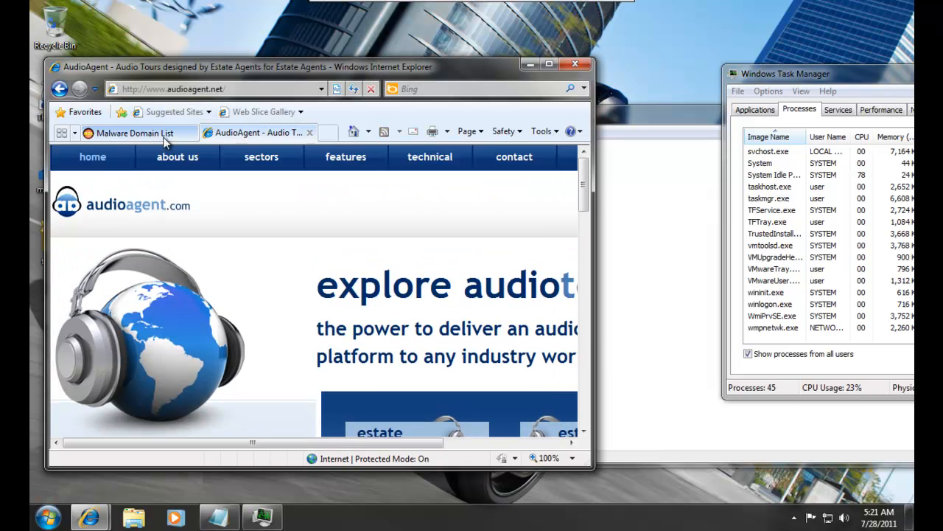
left_click(129, 132)
left_click(240, 140)
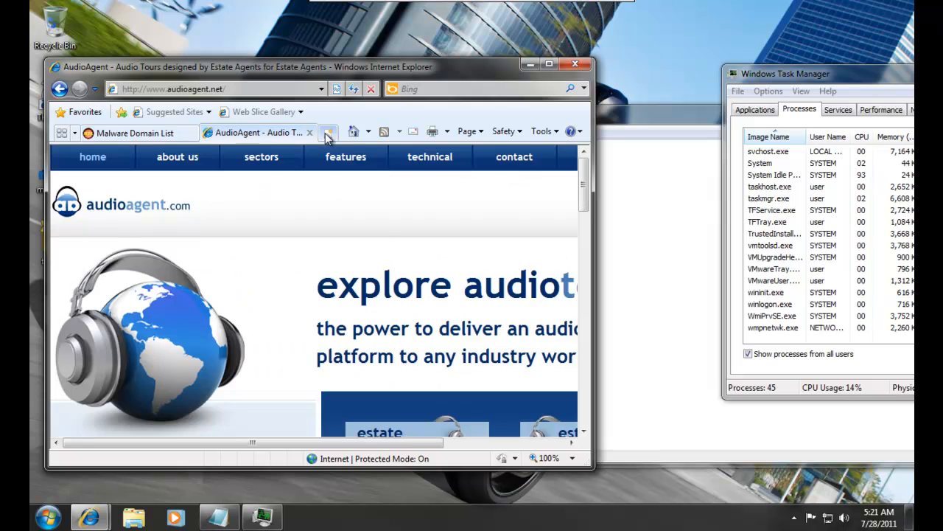
left_click(143, 134)
scroll(179, 214, "down", 3)
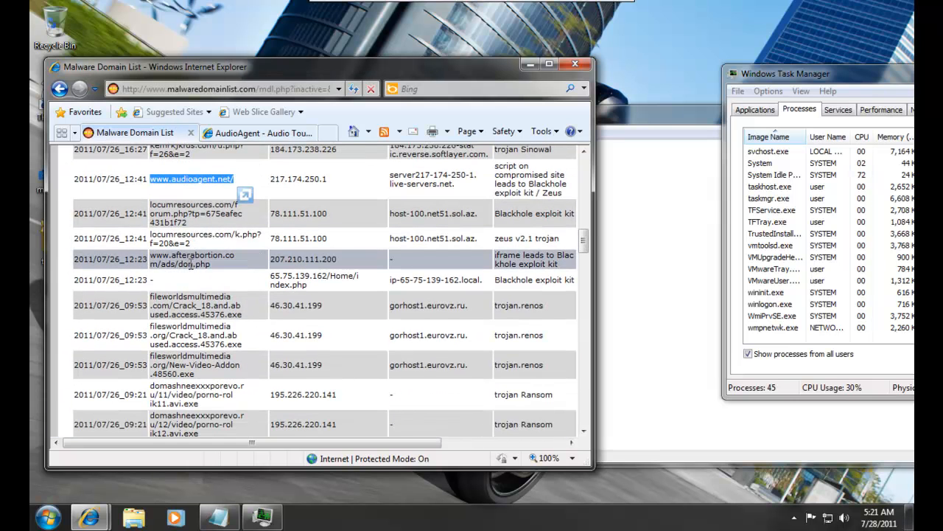
triple_click(242, 304)
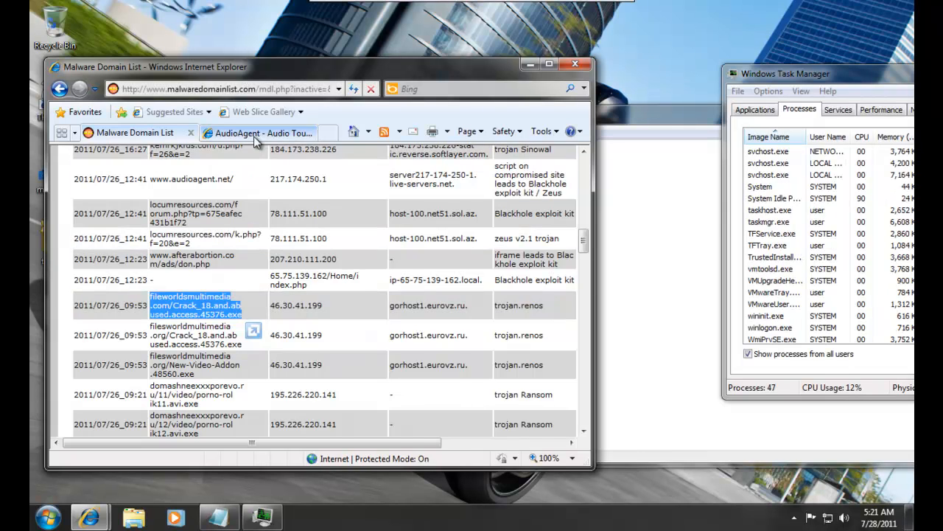
Step: Load the fileworldsmultimedia Crack_18 address in the second tab, where Bing finds nothing
left_click(254, 133)
left_click(249, 89)
key("ctrl+v")
key("Return")
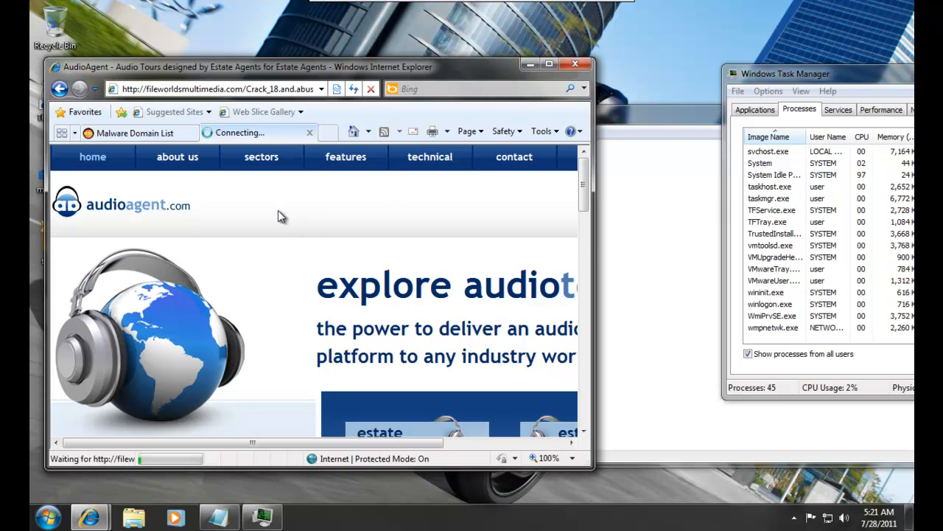
left_click_drag(175, 78, 204, 76)
left_click_drag(787, 86, 663, 80)
left_click_drag(851, 293, 851, 175)
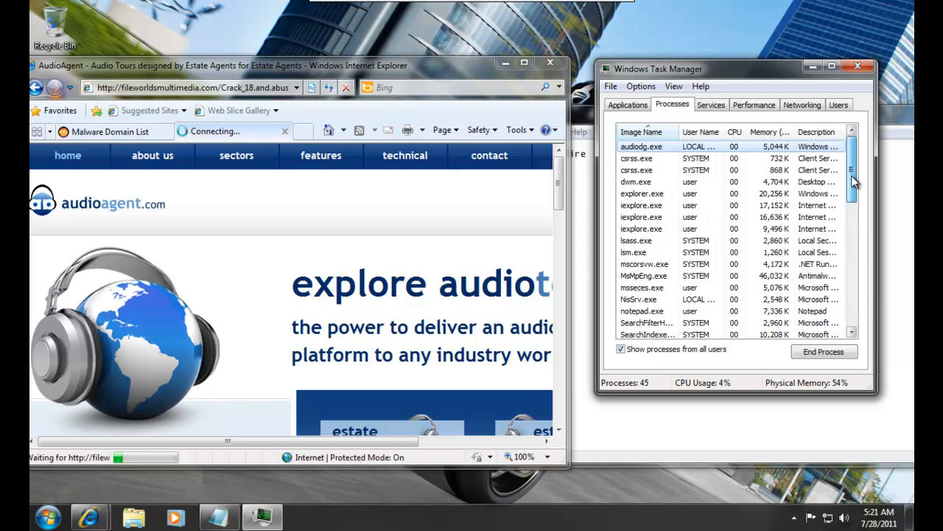
Step: Try the ilikipornosexclub.ru rolik20 video link in the second tab, which returns Error 404
left_click(108, 133)
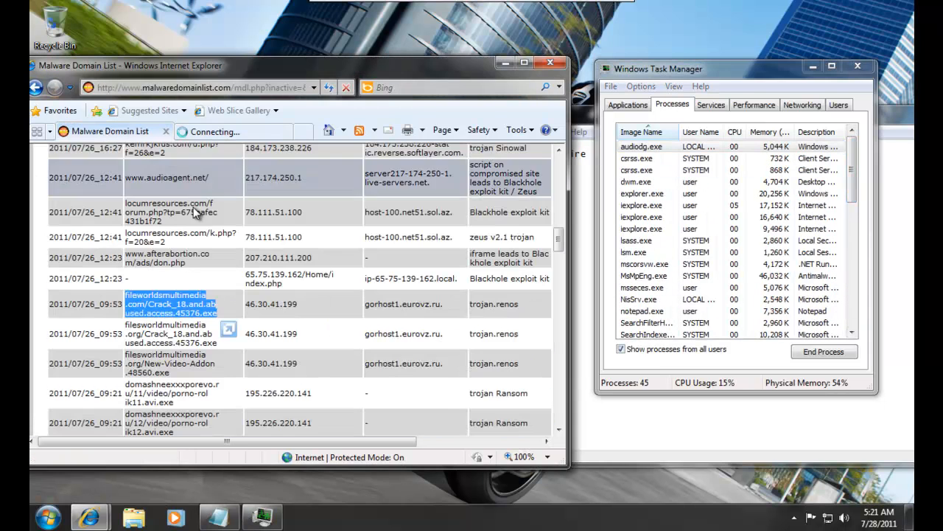
scroll(193, 241, "down", 1)
scroll(186, 246, "down", 1)
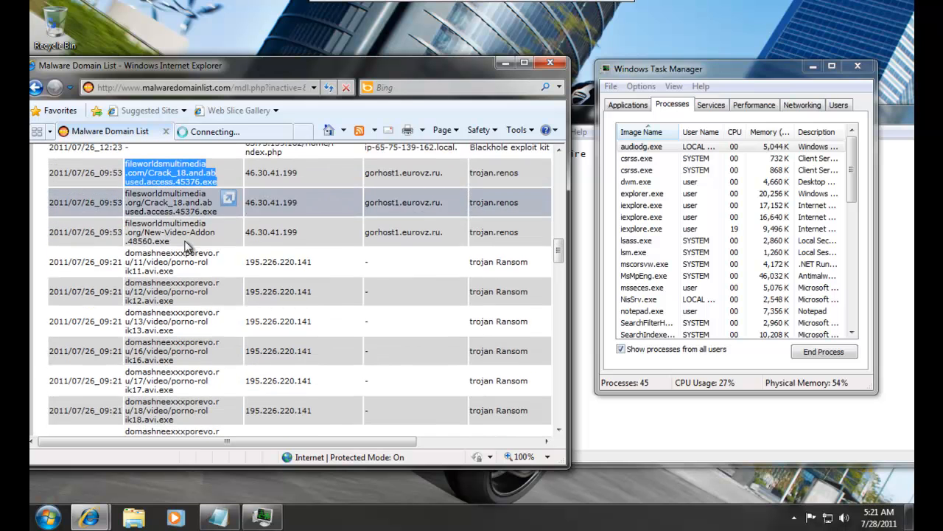
scroll(193, 256, "down", 4)
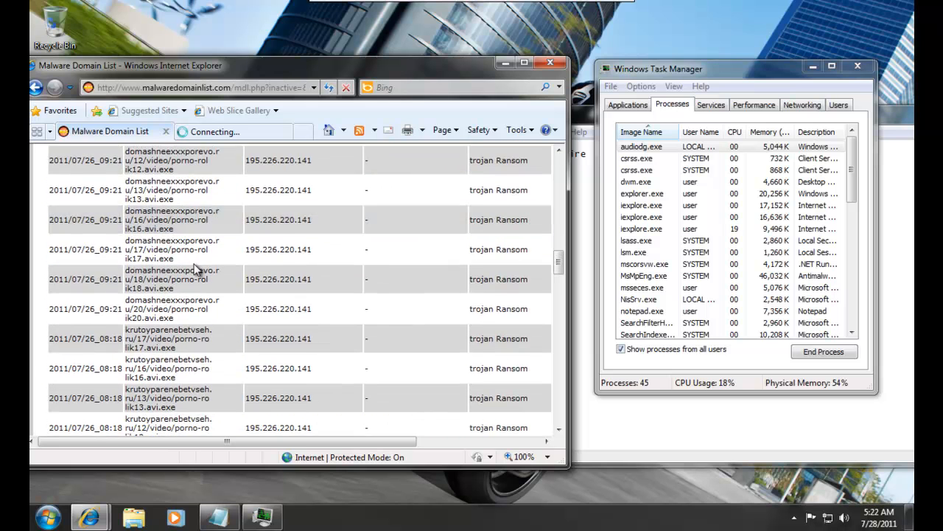
scroll(193, 237, "down", 8)
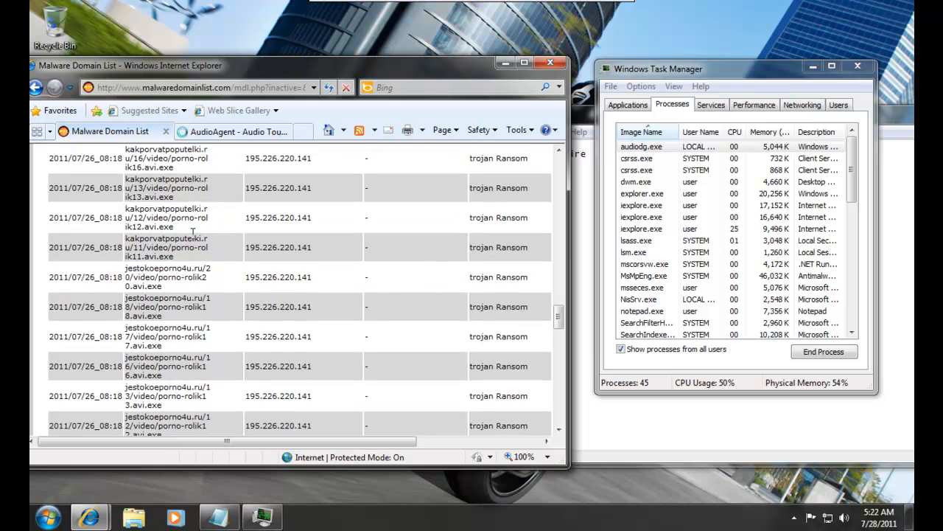
scroll(195, 280, "down", 2)
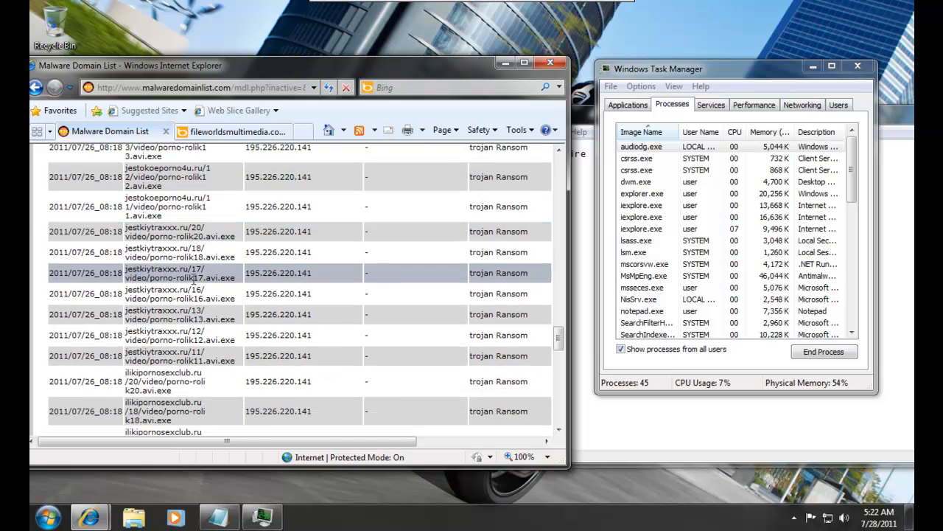
triple_click(196, 336)
key("ctrl+c")
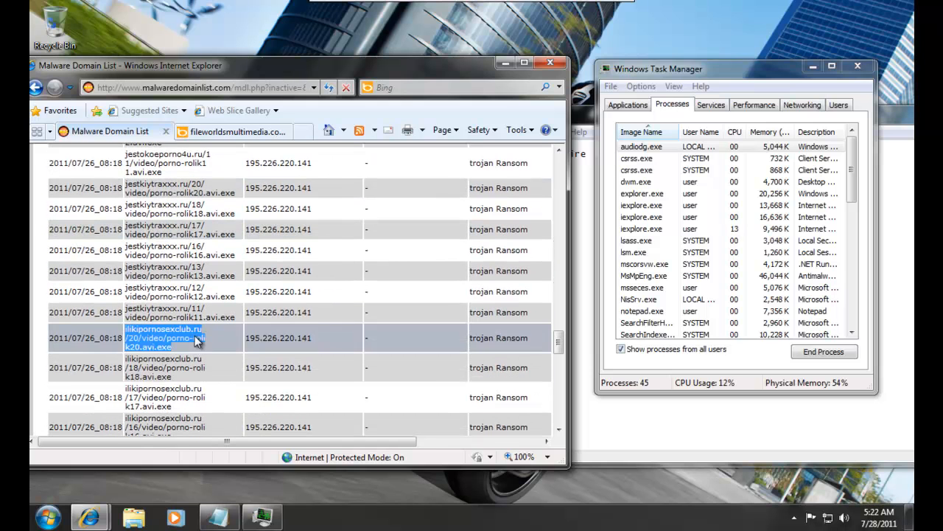
left_click(228, 131)
left_click(197, 87)
key("ctrl+v")
key("Return")
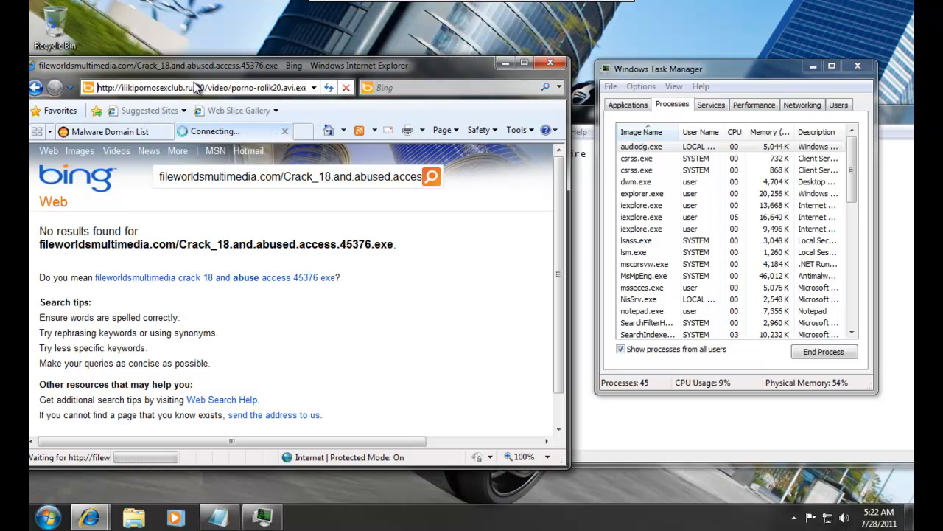
Step: Scroll further down the Malware Domain List
left_click(111, 131)
scroll(185, 364, "down", 8)
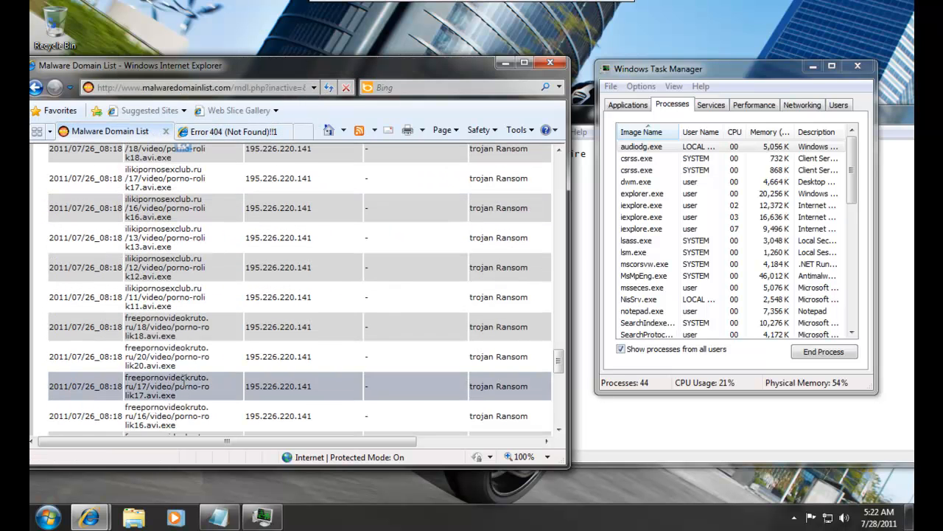
scroll(185, 363, "down", 5)
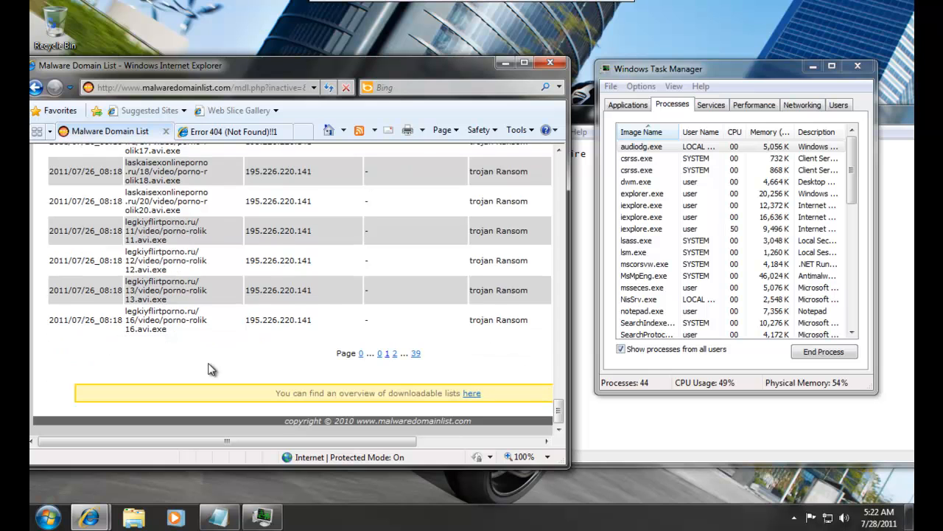
left_click(253, 87)
type("www.malc0")
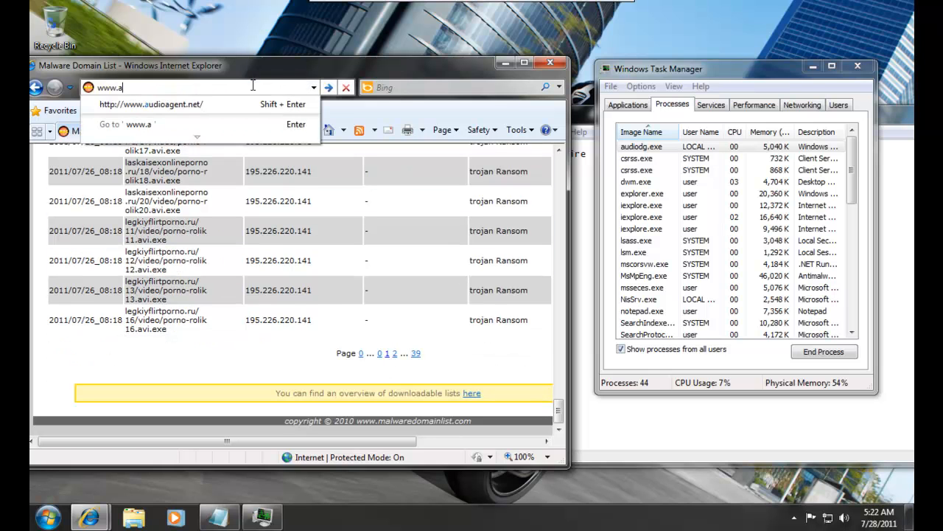
type("de.com/database")
key("Return")
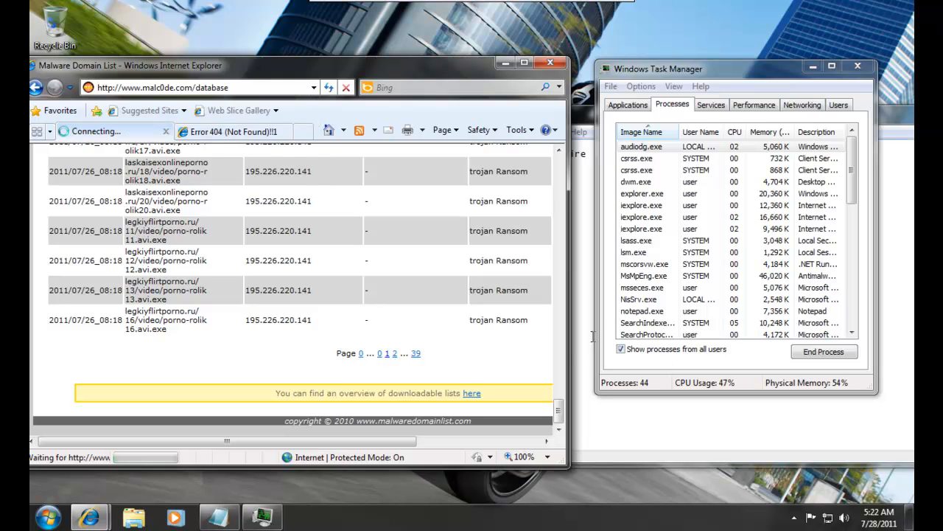
left_click(582, 333)
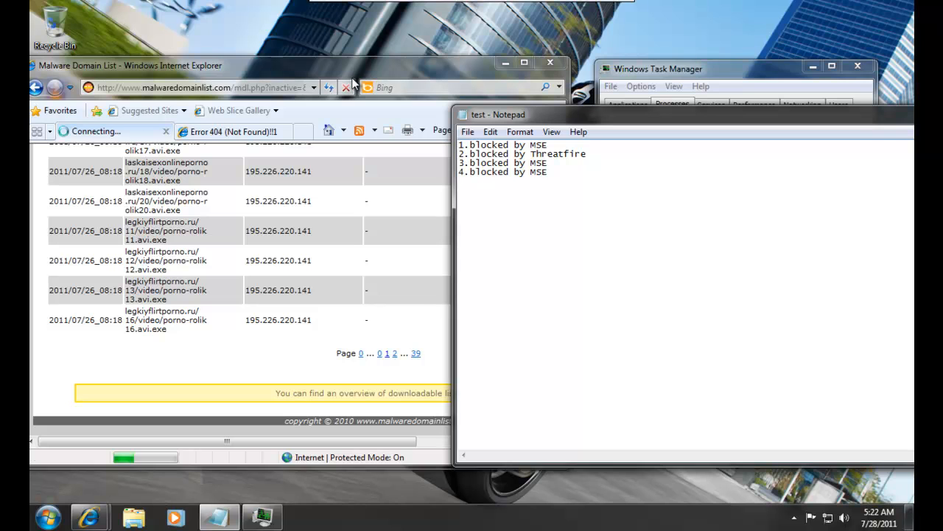
left_click(152, 65)
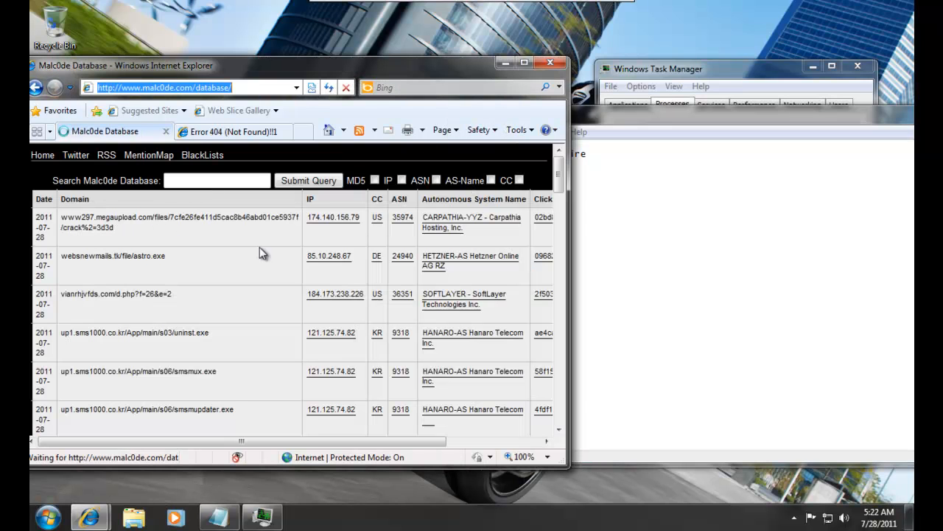
Step: Run the websnewmails.tk astro.exe download, let Security Essentials clean it, and log 5.blocked by MSE
triple_click(185, 260)
key("ctrl+c")
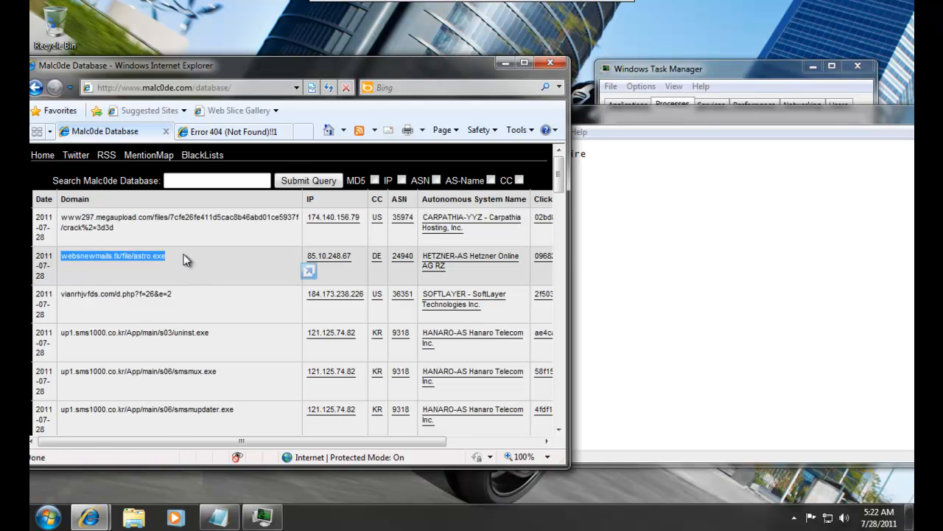
left_click(221, 133)
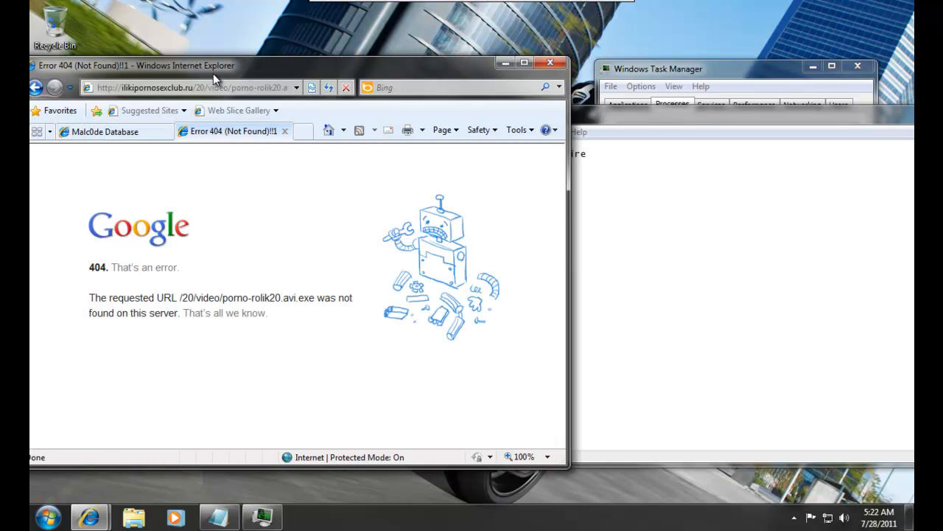
key("ctrl+v")
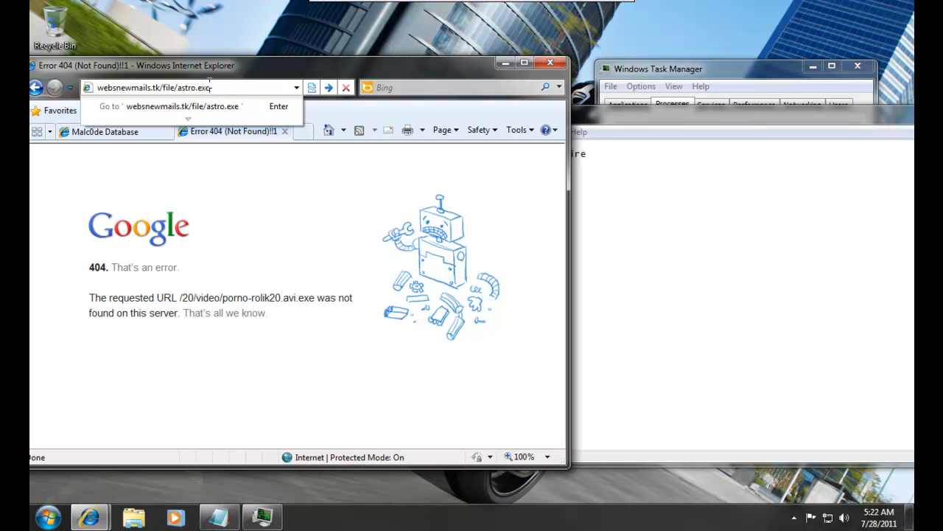
key("Return")
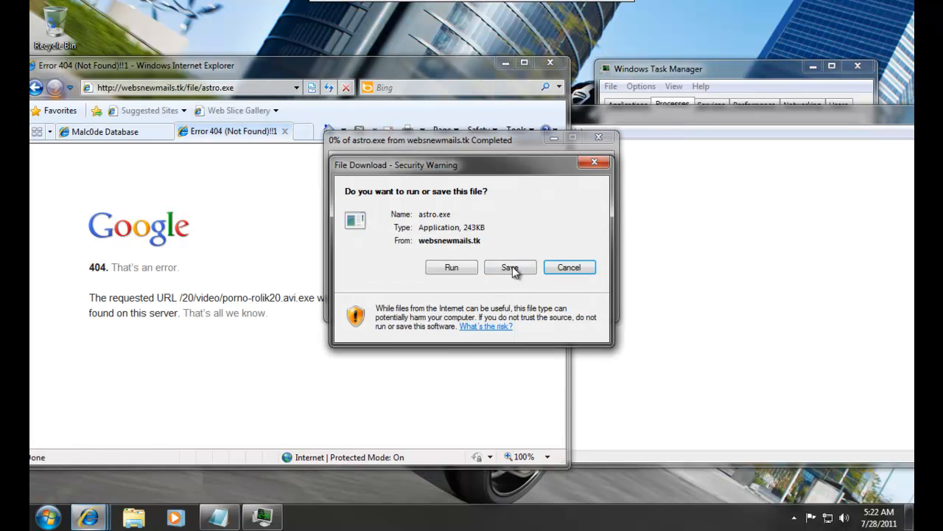
left_click(468, 268)
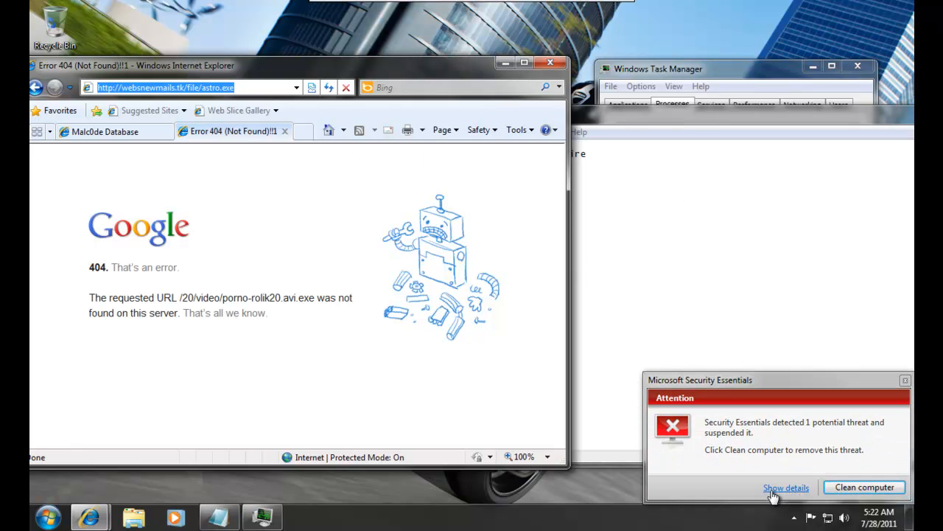
left_click(857, 489)
left_click(672, 153)
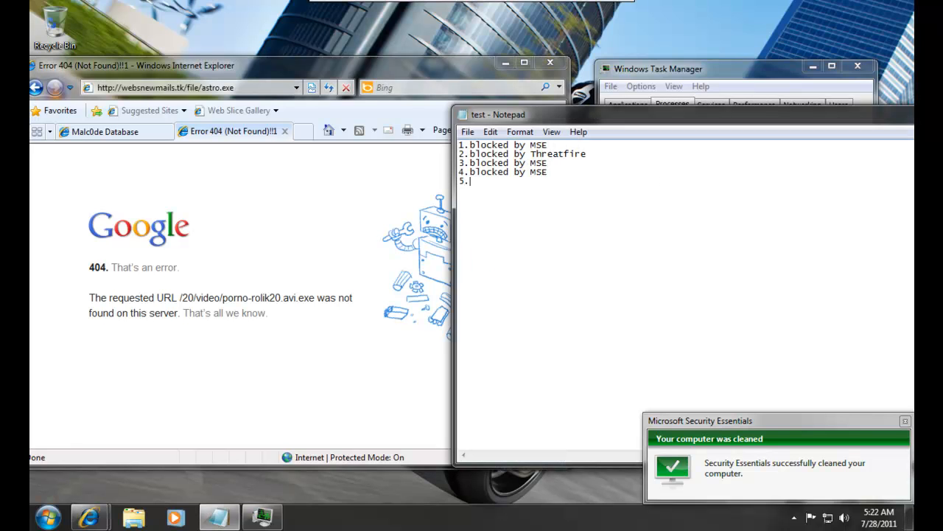
type("5.blocked by MSE")
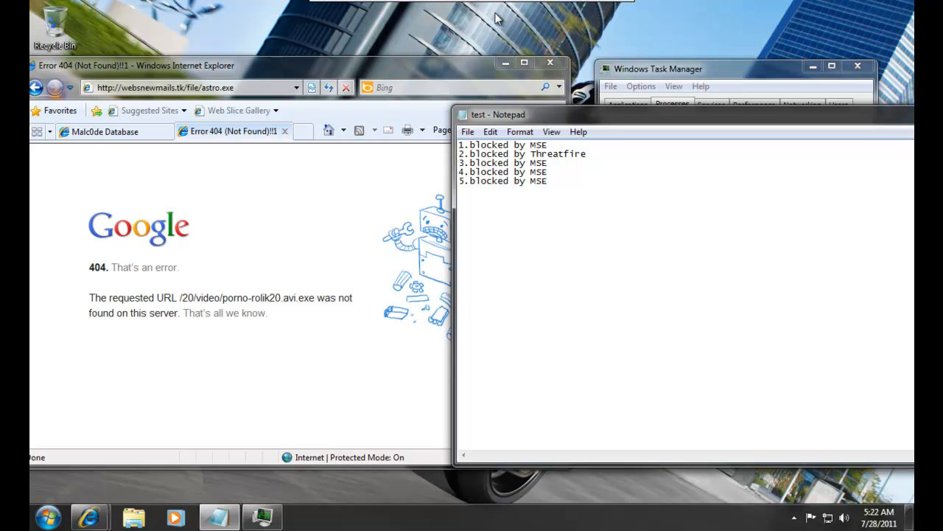
Step: Copy the smsmux.exe URL from the Malc0de Database list
left_click(89, 129)
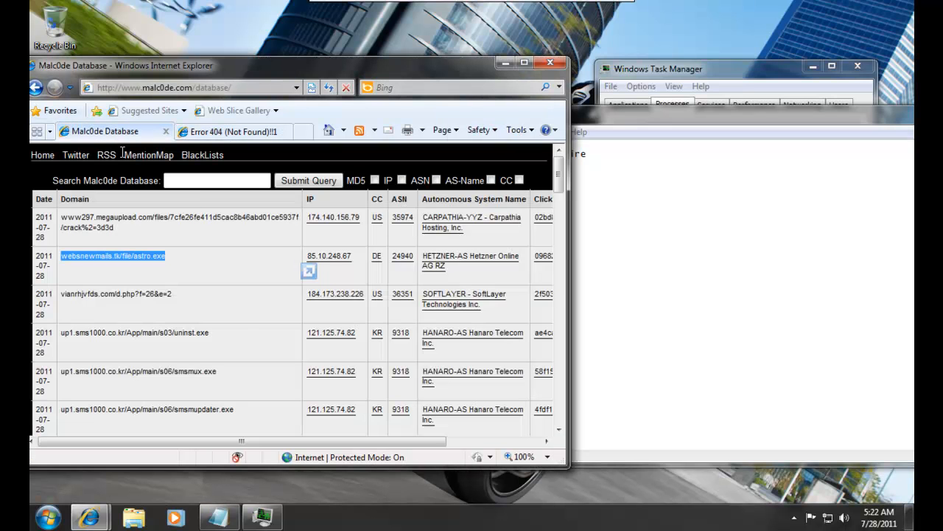
left_click_drag(244, 331, 133, 337)
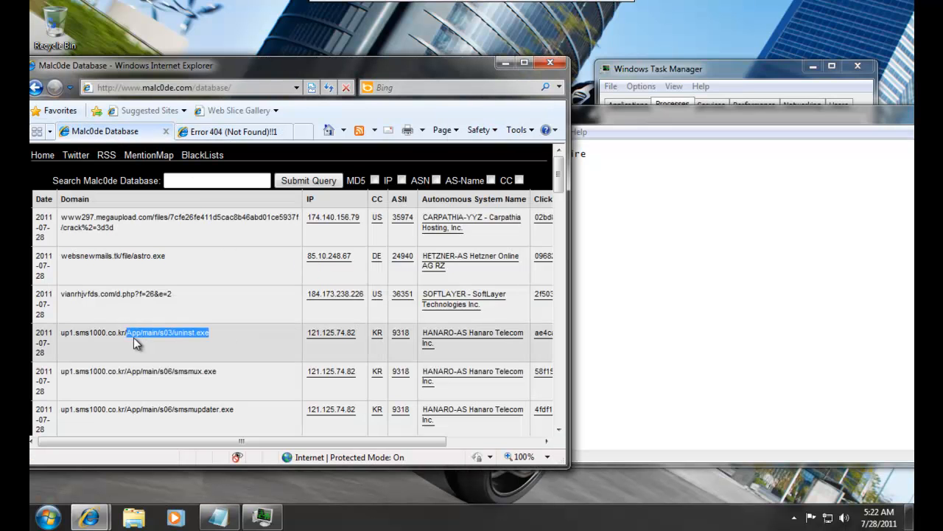
right_click(81, 353)
left_click(137, 168)
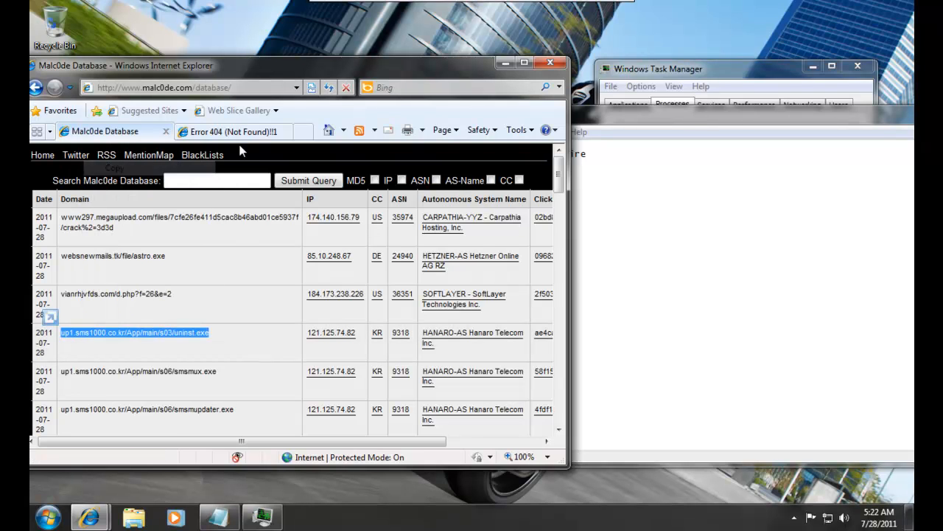
left_click_drag(217, 371, 62, 372)
right_click(73, 375)
left_click(131, 205)
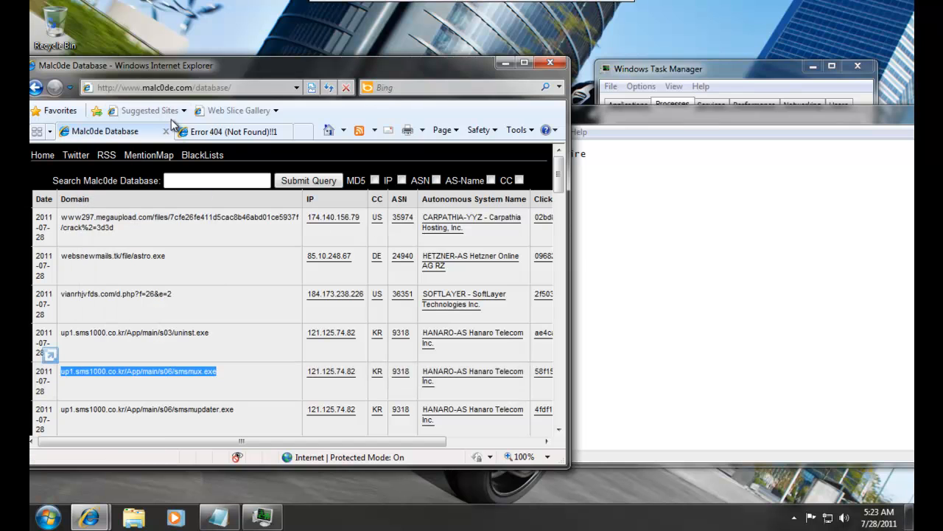
Step: Load the copied smsmux.exe URL in the 404 tab's address bar
left_click(184, 131)
left_click(199, 88)
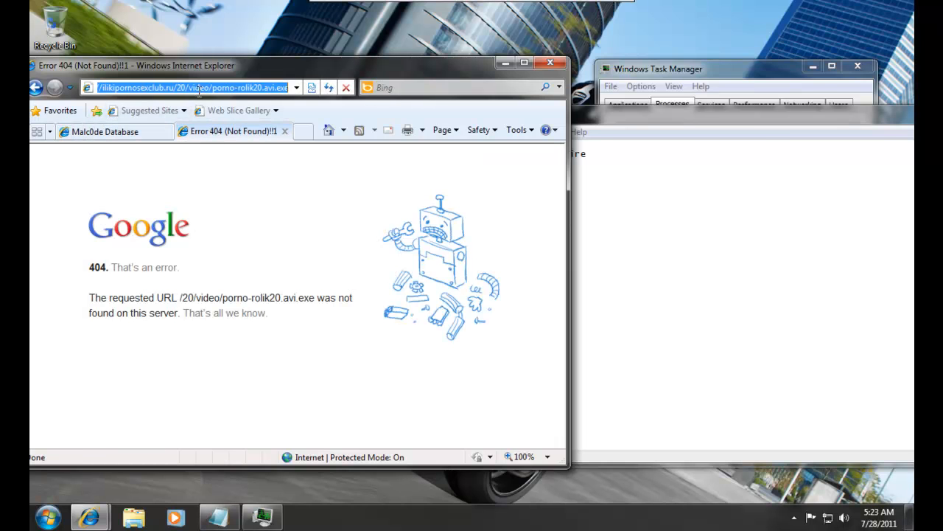
right_click(199, 89)
left_click(208, 152)
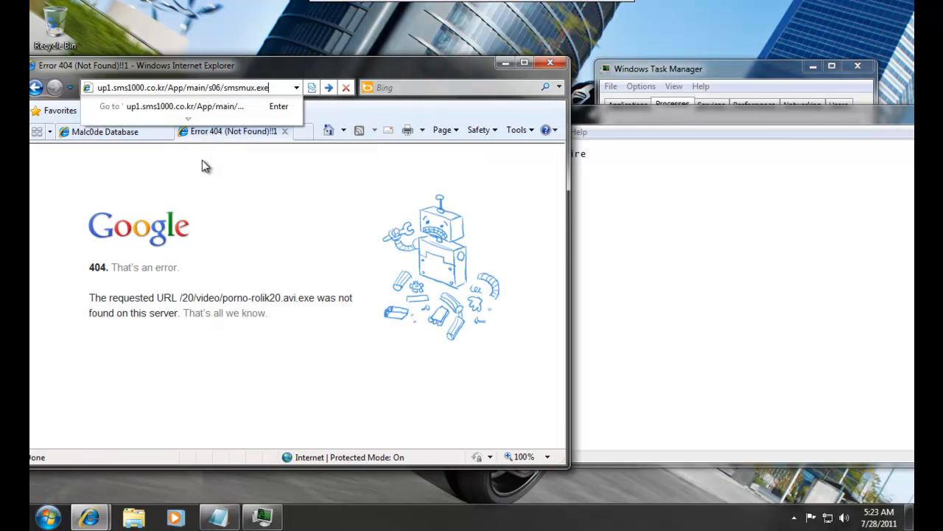
key("Return")
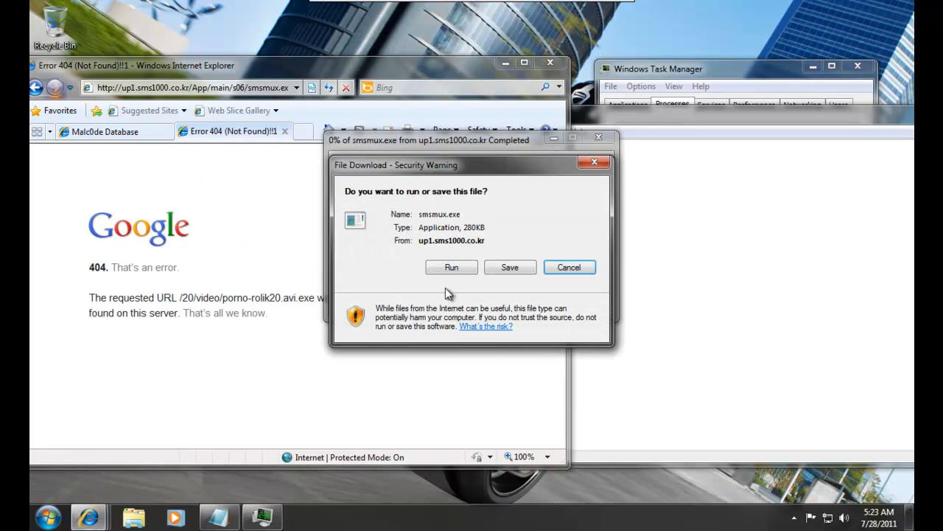
Step: Run and allow smsmux.exe, kill and quarantine it in ThreatFire, and log '6.blocked by Threatfire'
left_click(446, 274)
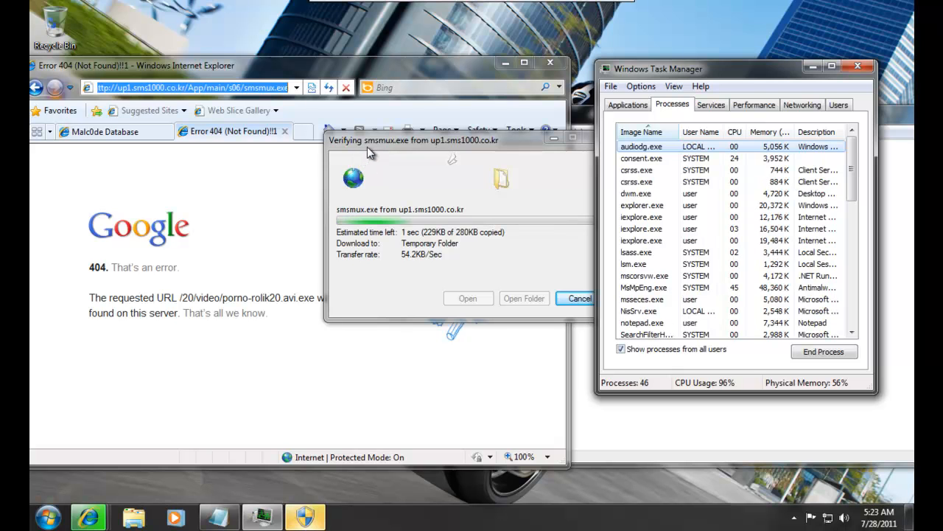
left_click(302, 520)
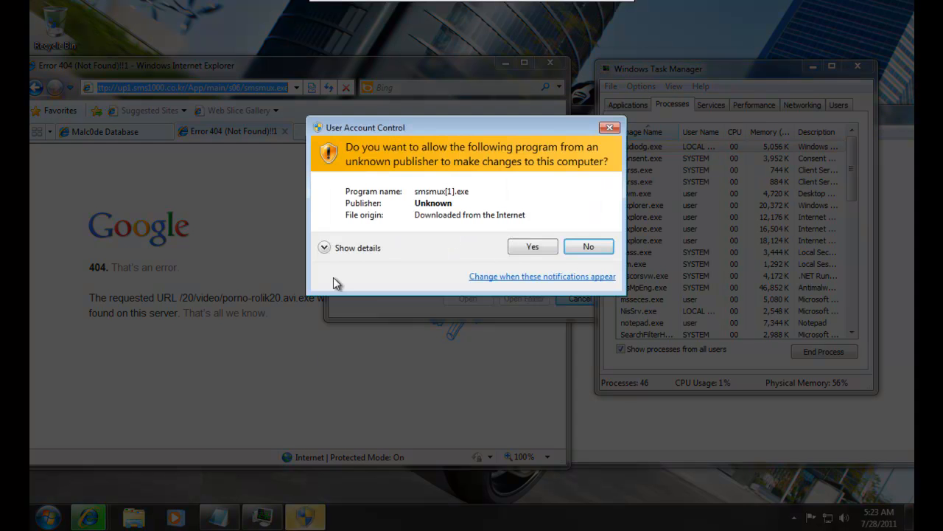
left_click(516, 248)
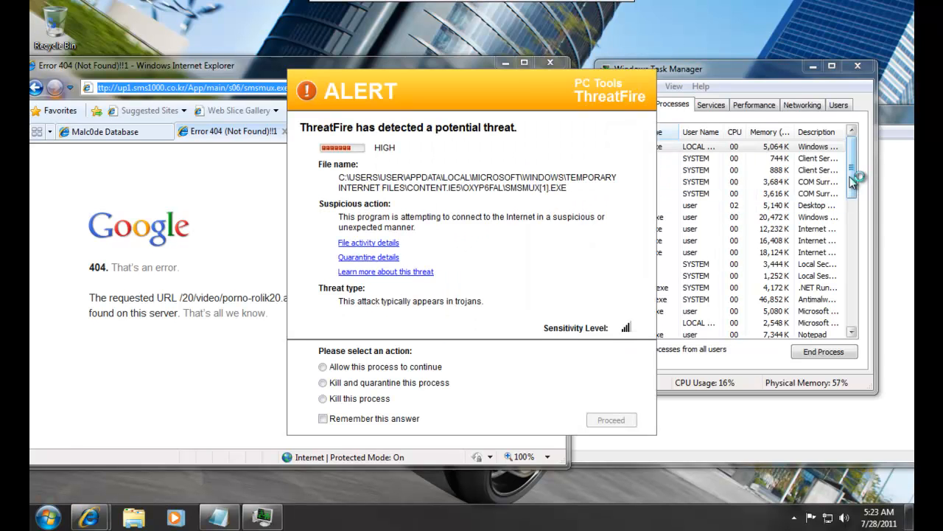
left_click(323, 383)
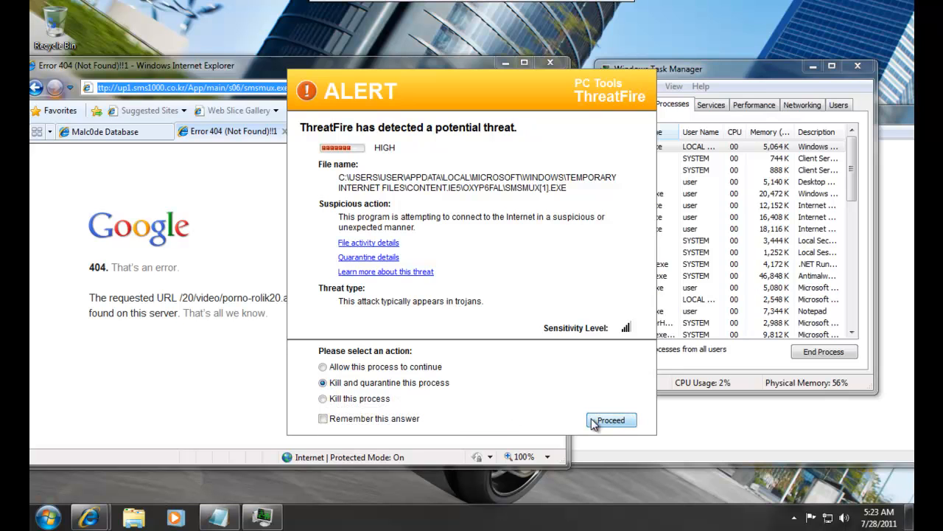
left_click(604, 420)
left_click(608, 420)
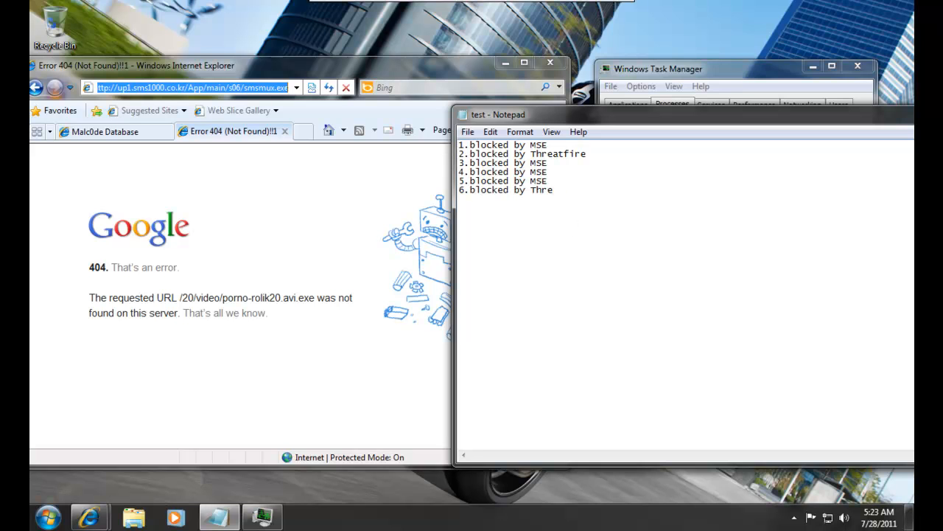
left_click(127, 131)
Step: Copy the copywritinginstitute URL from further down the Malc0de list
scroll(225, 302, "down", 1)
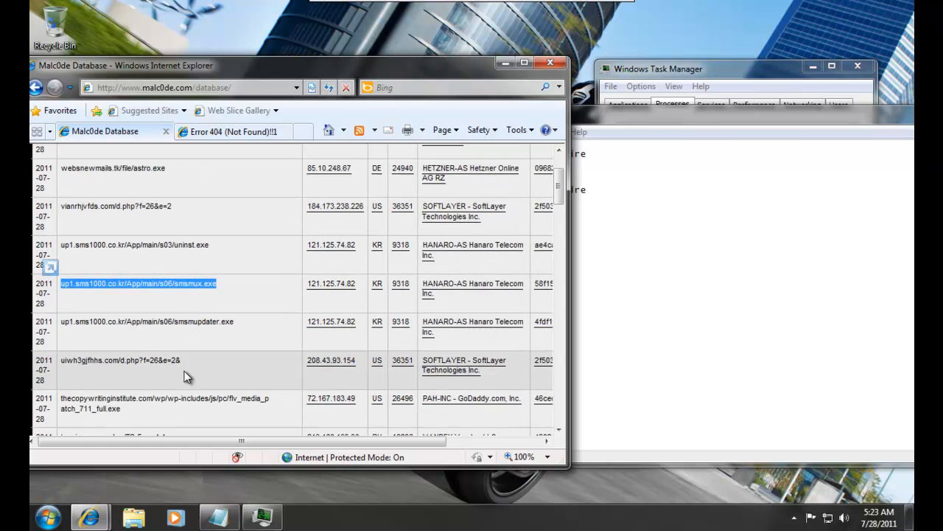
scroll(199, 372, "down", 1)
left_click_drag(199, 366, 62, 355)
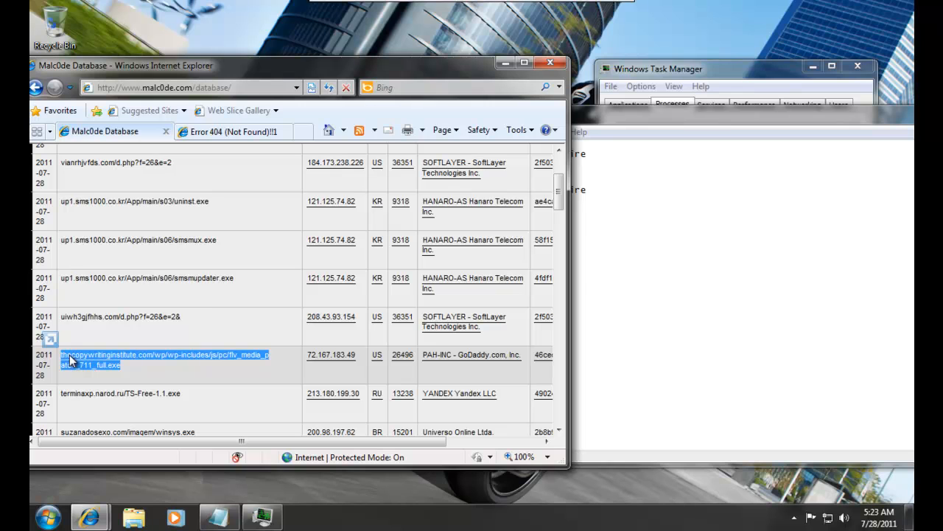
right_click(71, 357)
left_click(107, 186)
Step: Load the flv_media_patch download address in the 404 tab
left_click(234, 131)
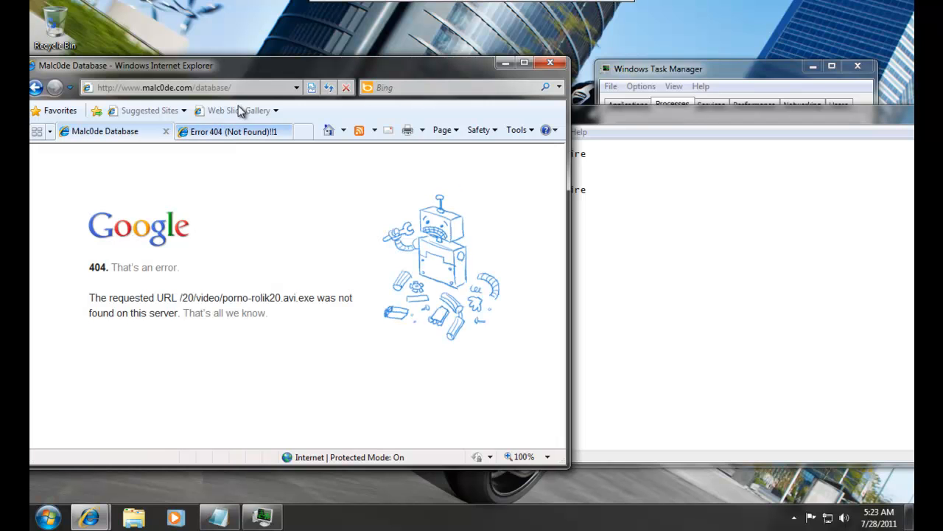
left_click(238, 87)
right_click(237, 88)
left_click(248, 149)
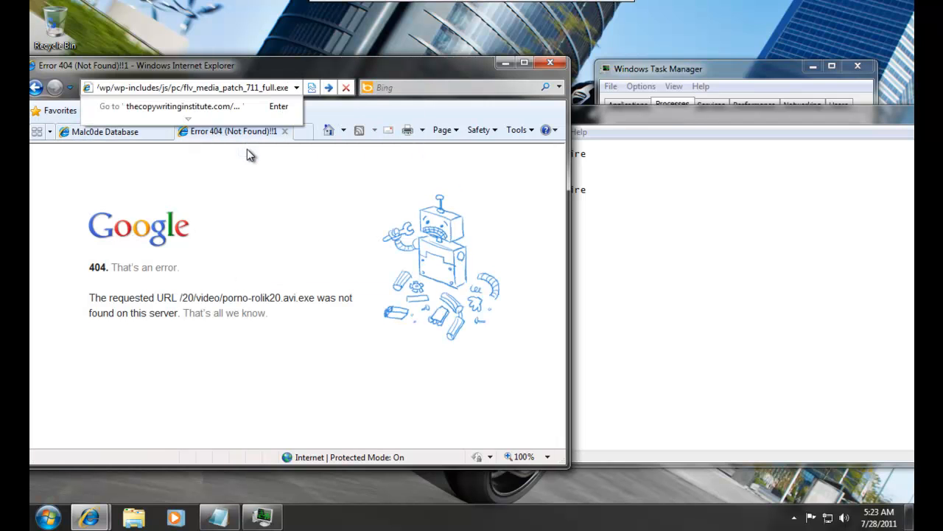
key("Return")
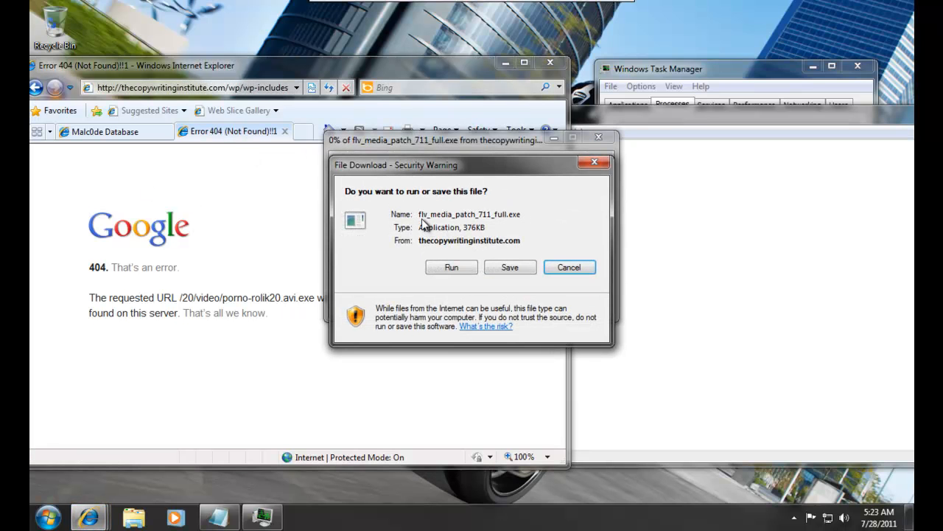
Step: Run and allow the patch, kill and quarantine it, and log '7.blocked by Threatfire'
left_click(460, 266)
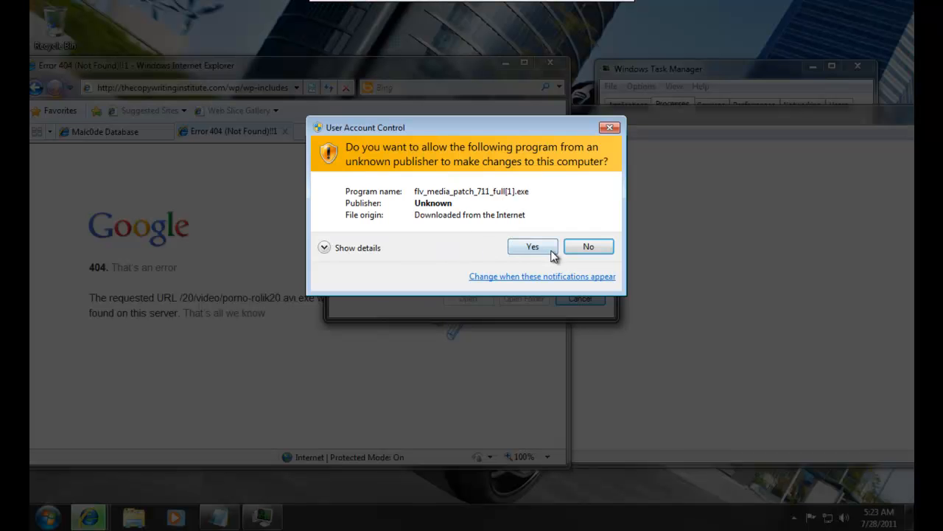
left_click(551, 250)
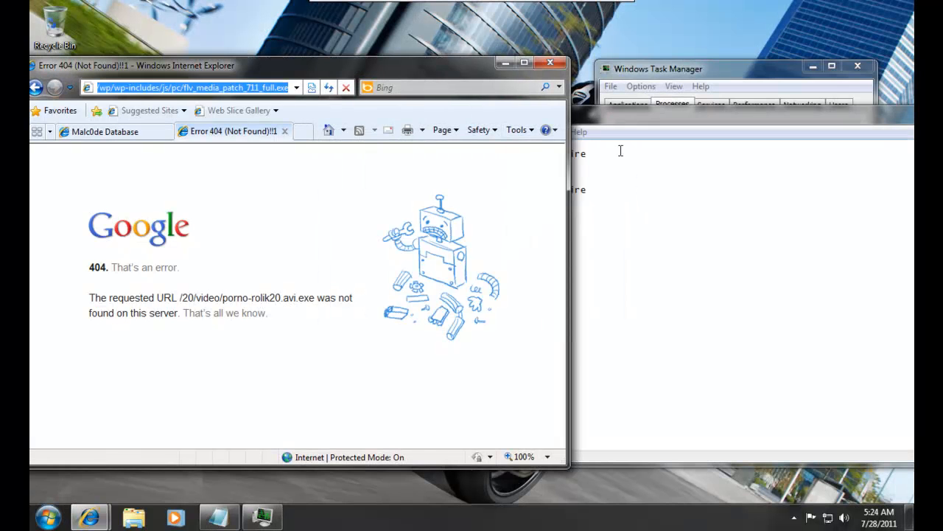
left_click(621, 150)
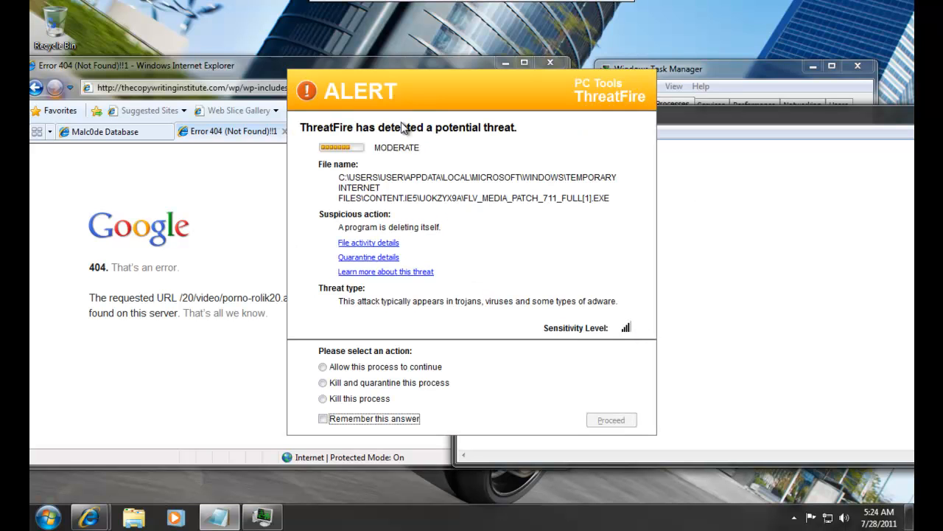
left_click(331, 383)
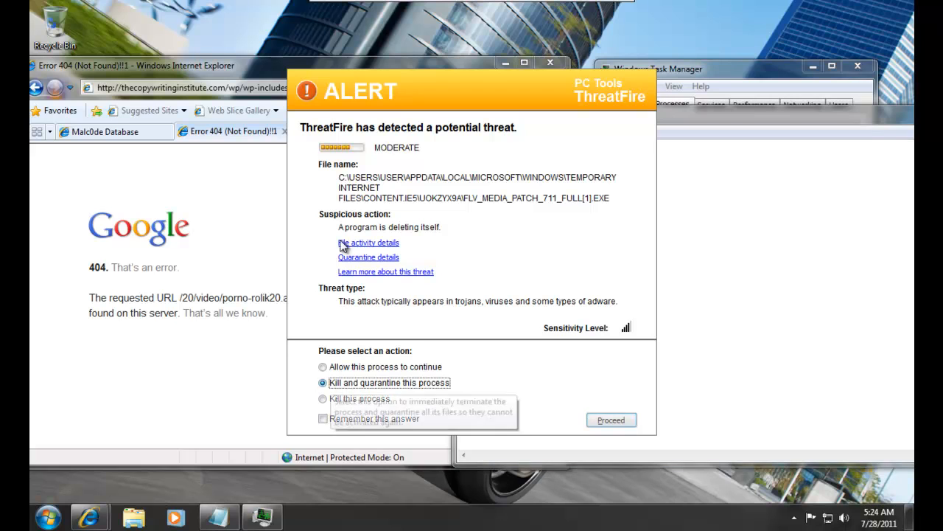
left_click(594, 426)
left_click(563, 210)
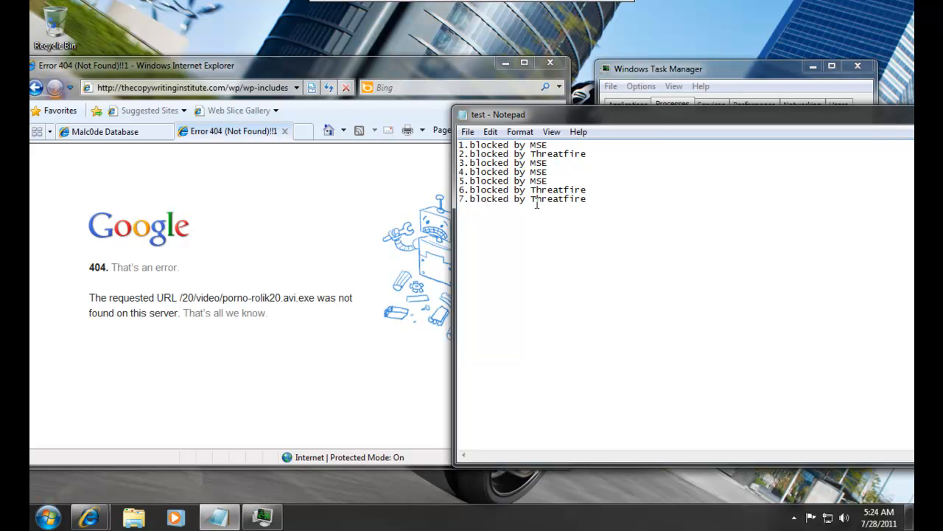
left_click(126, 136)
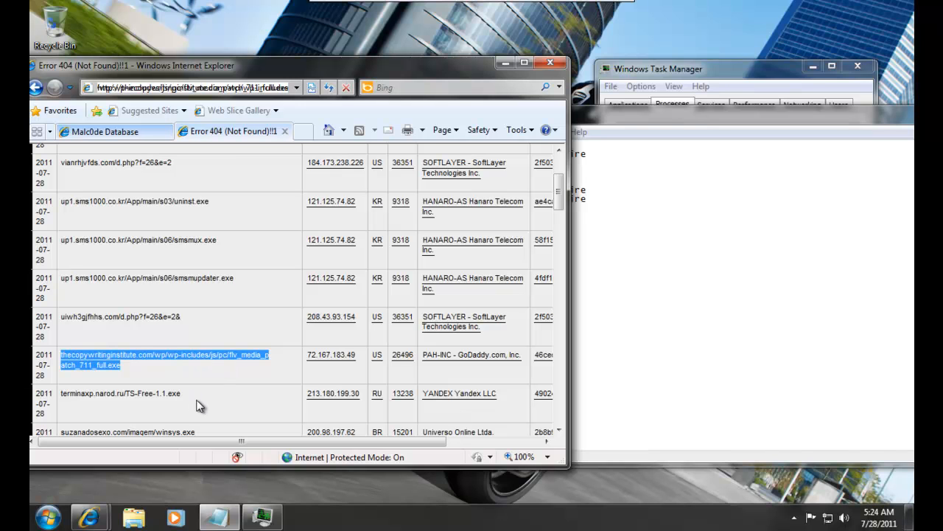
Step: Copy the terminaxp.narod.ru TS-Free-1.1.exe URL from the Malc0de list
scroll(221, 317, "down", 1)
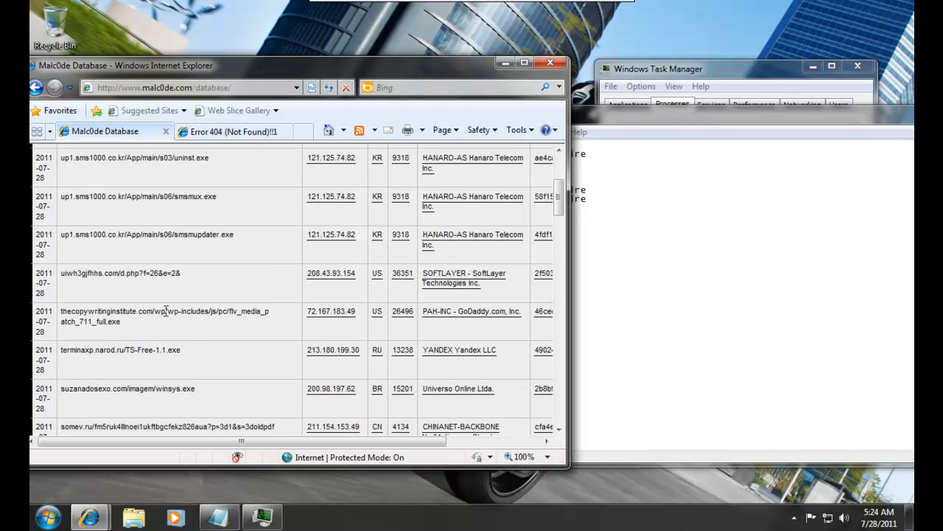
left_click_drag(183, 351, 57, 351)
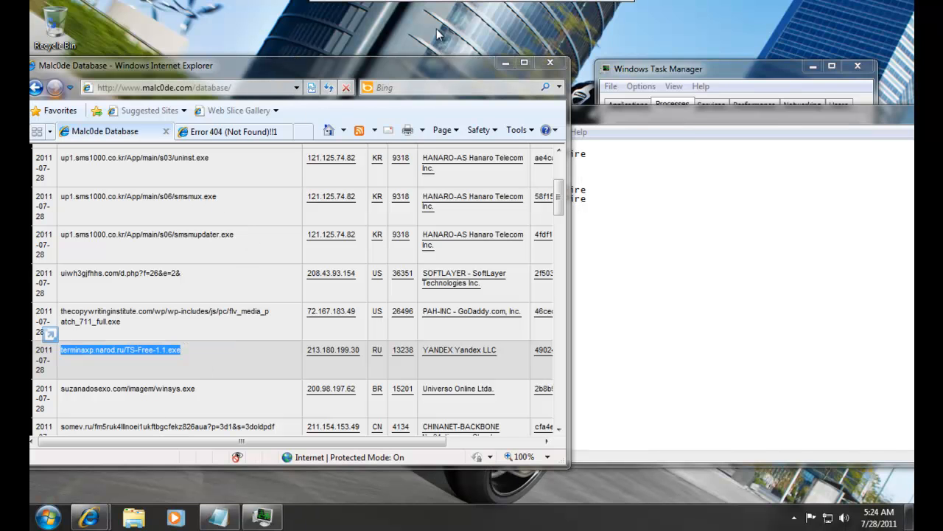
left_click_drag(652, 70, 606, 63)
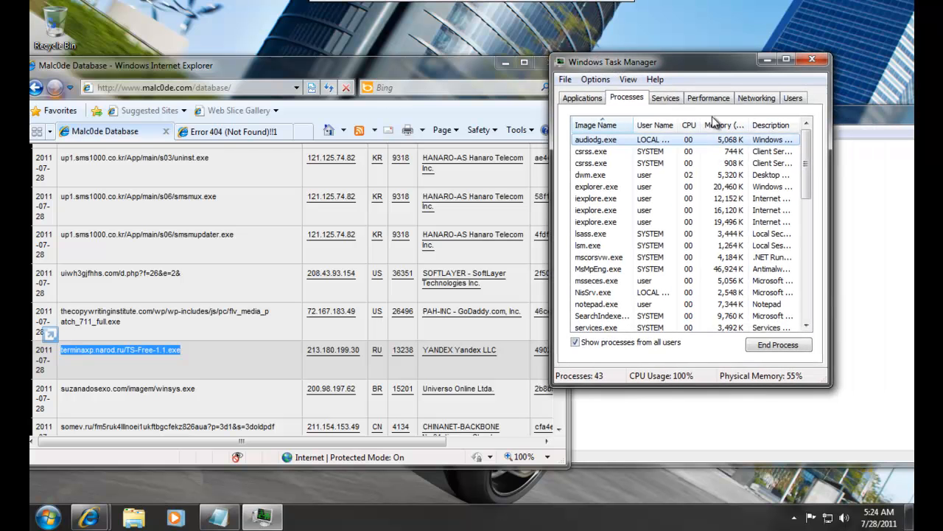
left_click_drag(805, 186, 803, 209)
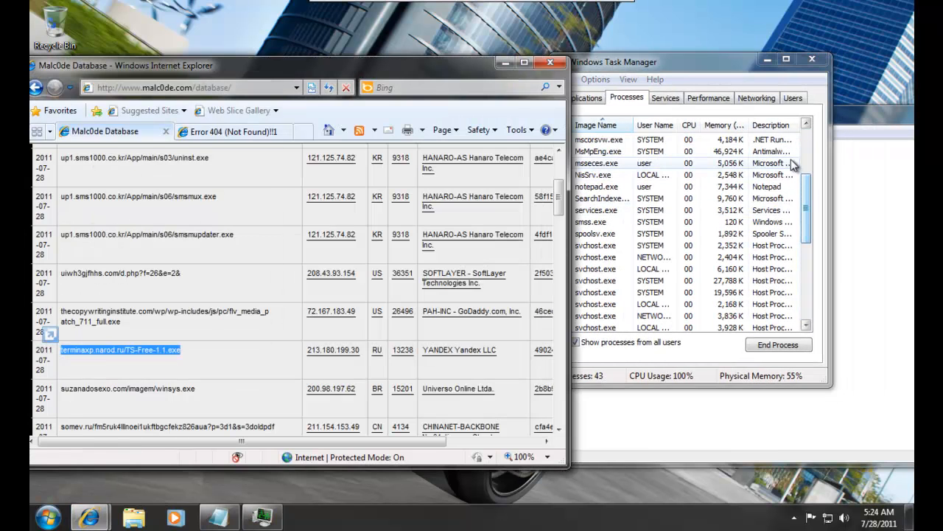
right_click(161, 353)
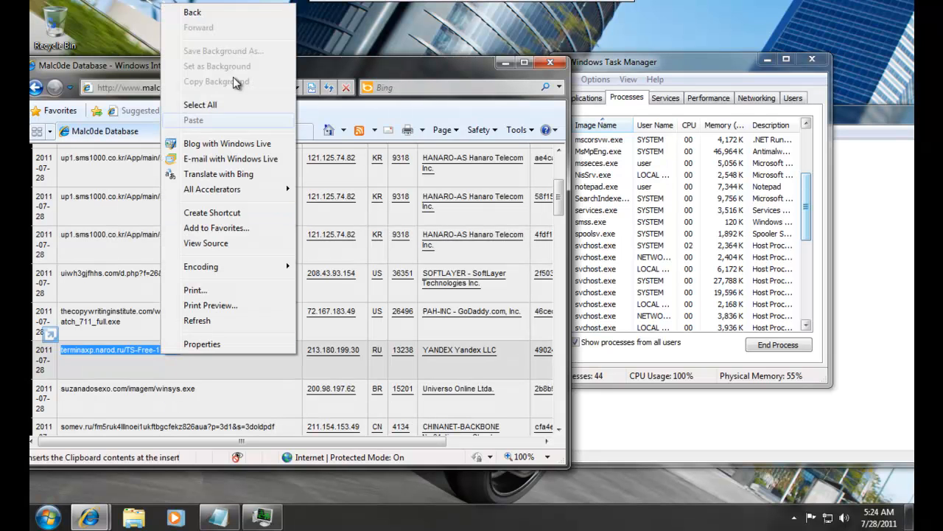
left_click(154, 349)
right_click(152, 349)
left_click(134, 346)
right_click(134, 346)
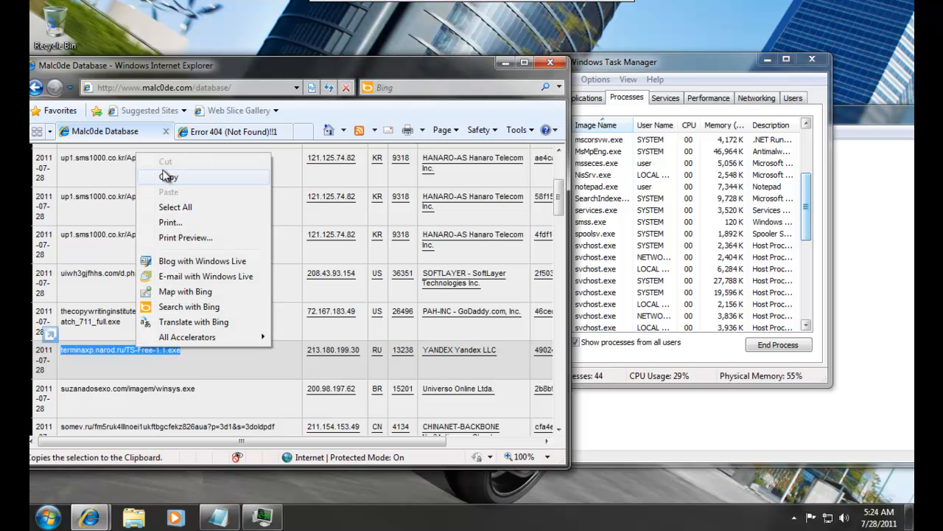
left_click(162, 177)
Step: Paste the terminaxp URL into the Error 404 tab's address bar and load it
left_click(212, 133)
left_click(212, 87)
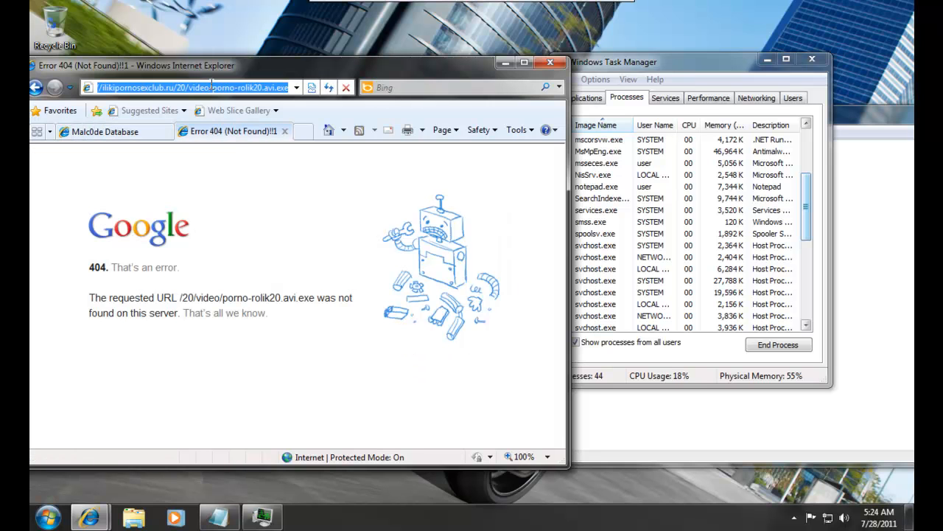
key("ctrl+v")
key("Return")
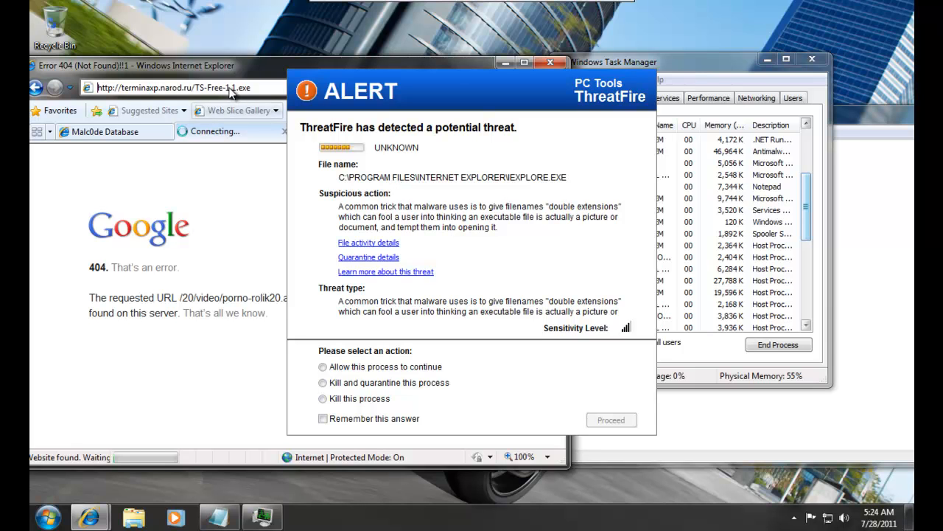
Step: Answer ThreatFire's IEXPLORE.EXE alert with 'Kill and quarantine this process'
left_click(401, 386)
left_click(610, 419)
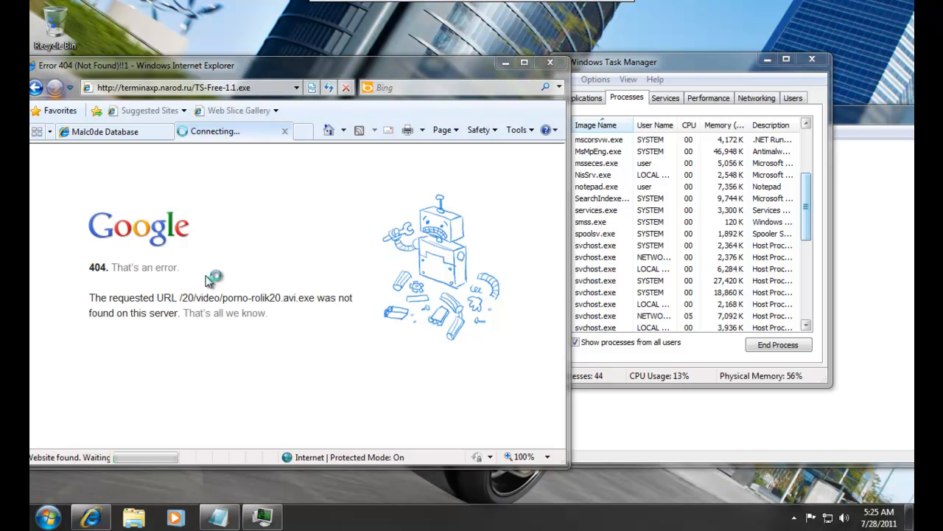
left_click(197, 136)
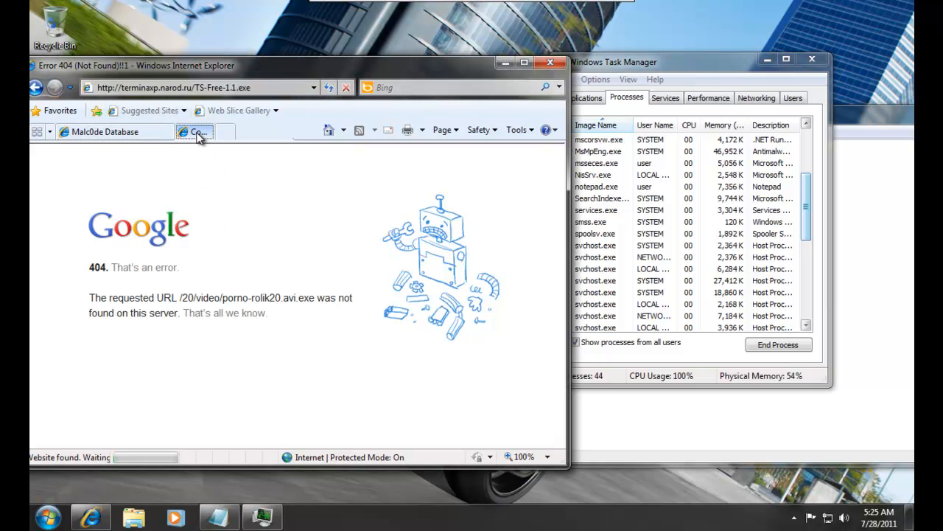
mouse_move(208, 70)
left_mouse_down()
mouse_move(145, 70)
mouse_move(266, 70)
mouse_move(221, 70)
left_mouse_up()
Step: Bring up ThreatFire's main window showing Security Status with protection ON
left_click(795, 517)
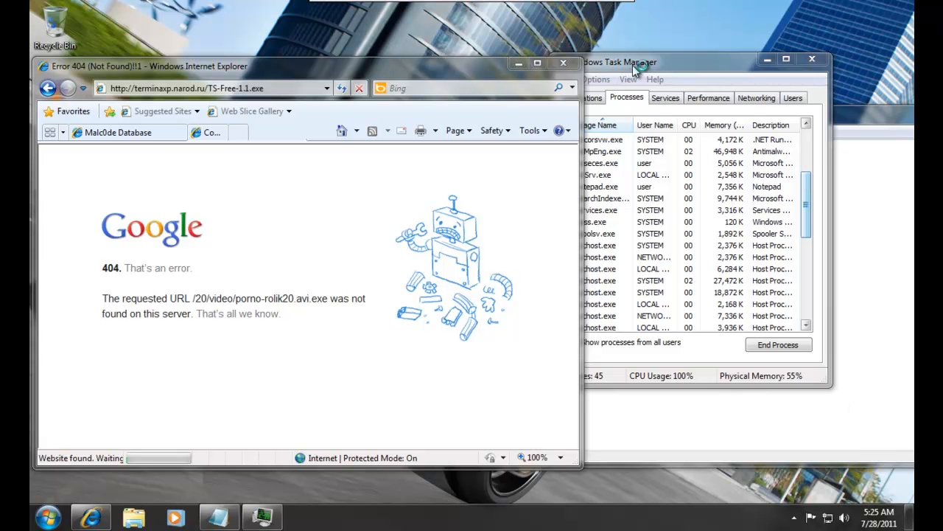
left_click_drag(632, 65, 661, 66)
left_click_drag(834, 221, 831, 151)
left_click_drag(235, 69, 191, 57)
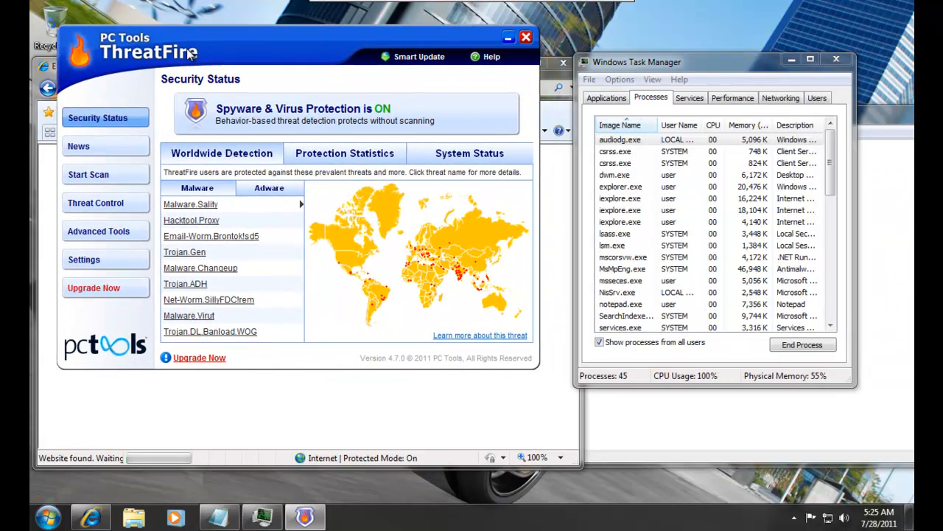
Step: In a new Task Manager, try ending the 16,224 K iexplore.exe process, then cancel
right_click(343, 519)
left_click(434, 477)
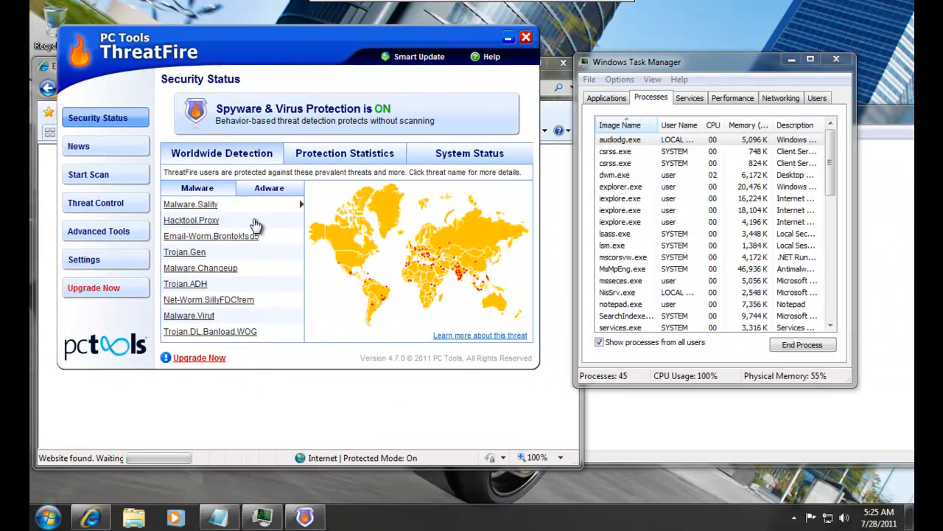
left_click(623, 199)
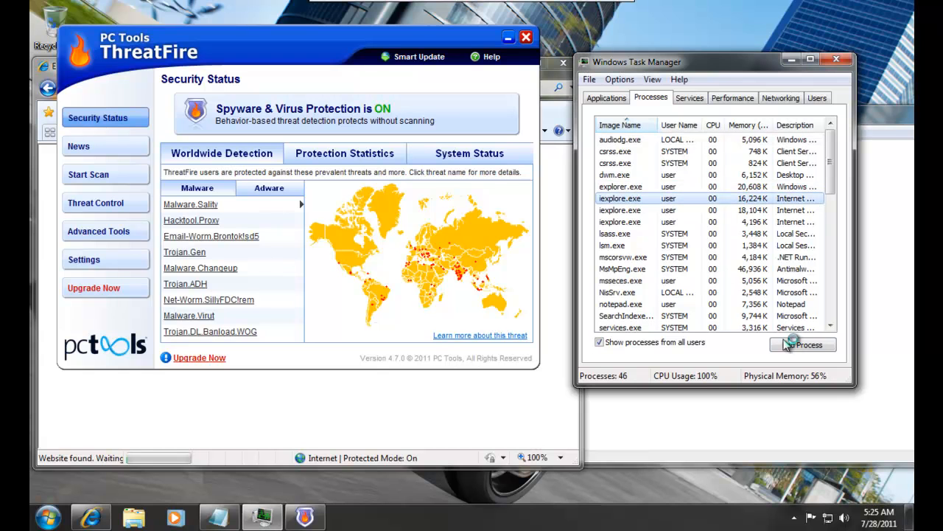
left_click(787, 345)
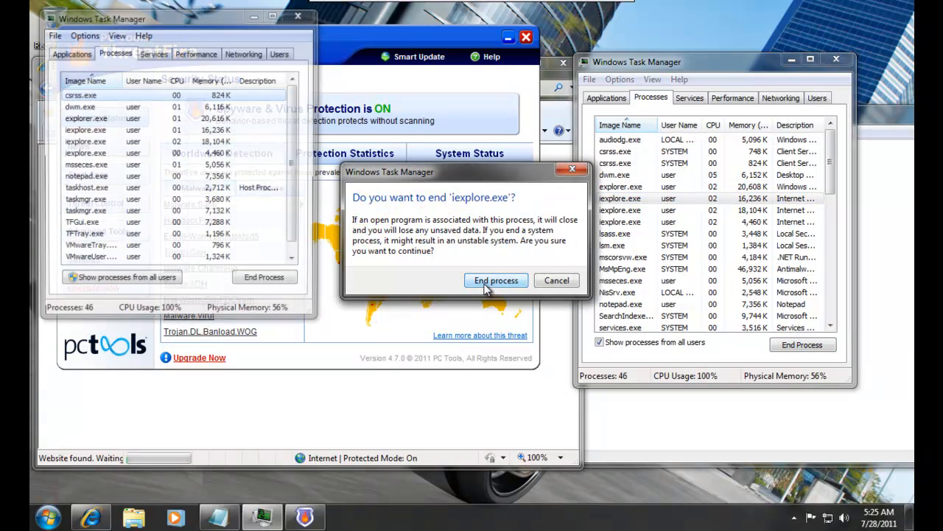
left_click(561, 280)
Step: Review ThreatFire's three quarantined threat activities, then close ThreatFire
left_click_drag(338, 43, 435, 35)
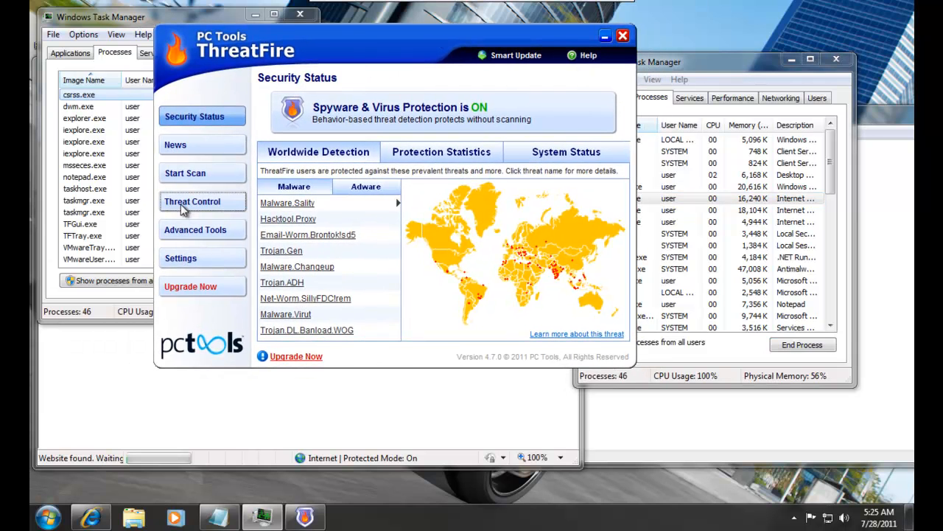
left_click(184, 207)
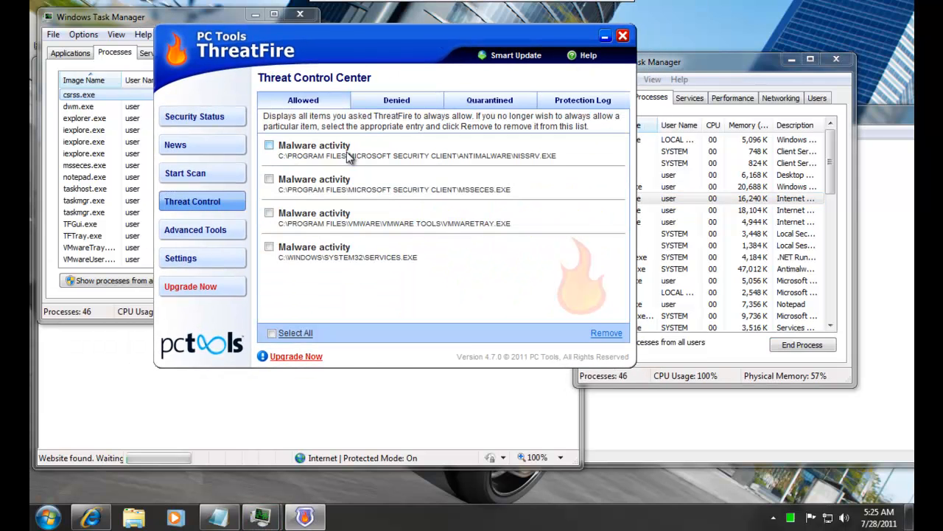
left_click(483, 101)
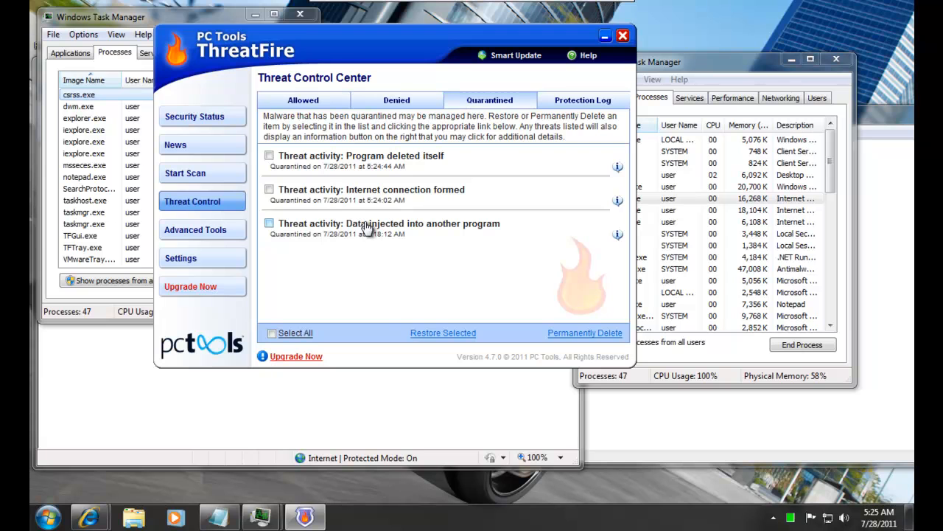
left_click(622, 39)
left_click(423, 70)
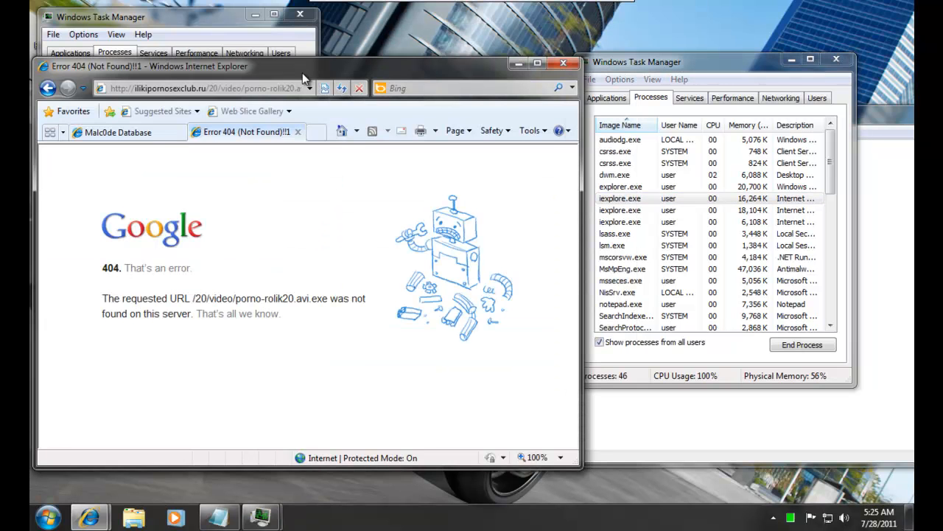
Step: Select the suzanadosexo.com winsys.exe URL in the Malc0de Database list
left_click(300, 14)
left_click(148, 133)
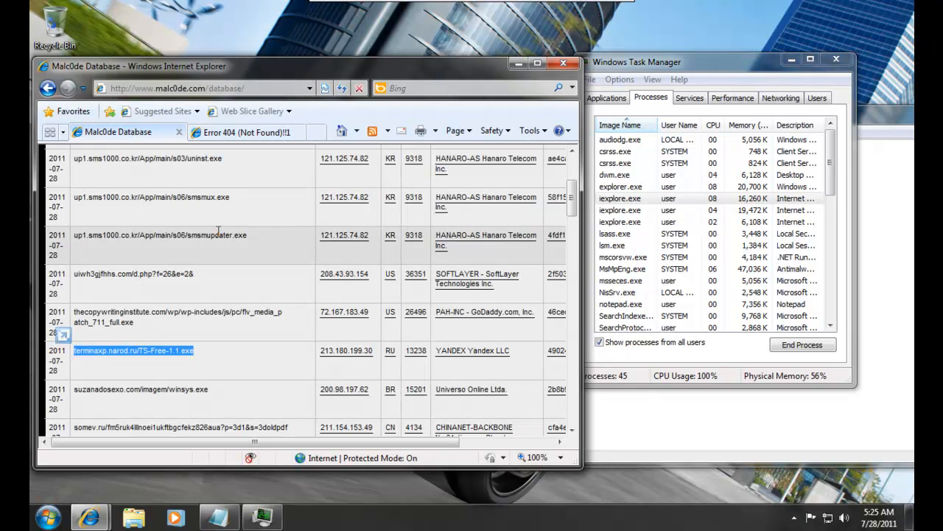
scroll(213, 323, "down", 1)
triple_click(216, 359)
key("ctrl+c")
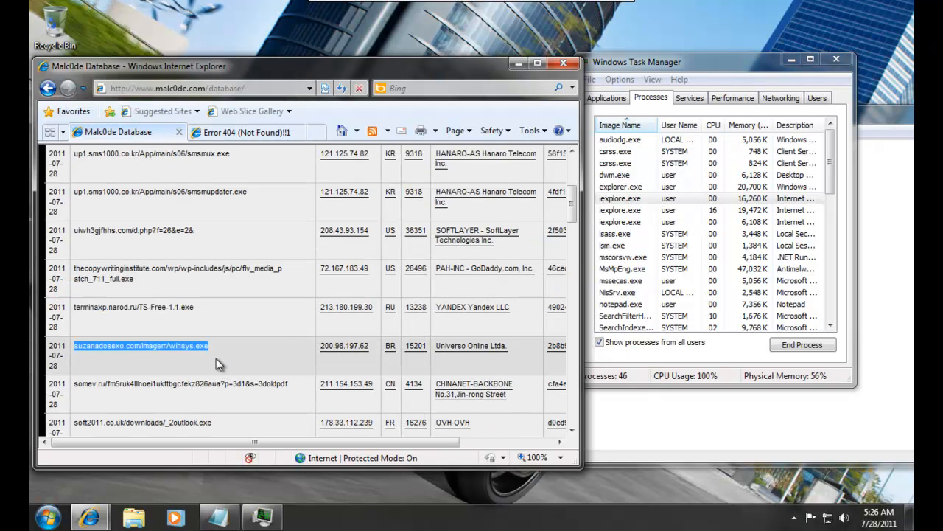
Step: Load the winsys.exe URL in the 404 tab and begin entry 8 in Notepad
left_click(236, 132)
left_click(233, 89)
key("ctrl+v")
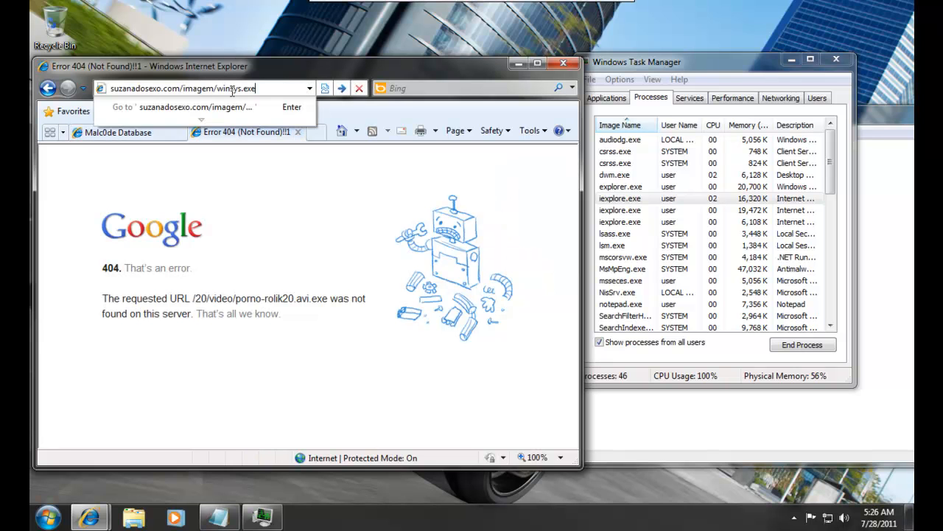
key("Return")
left_click(625, 412)
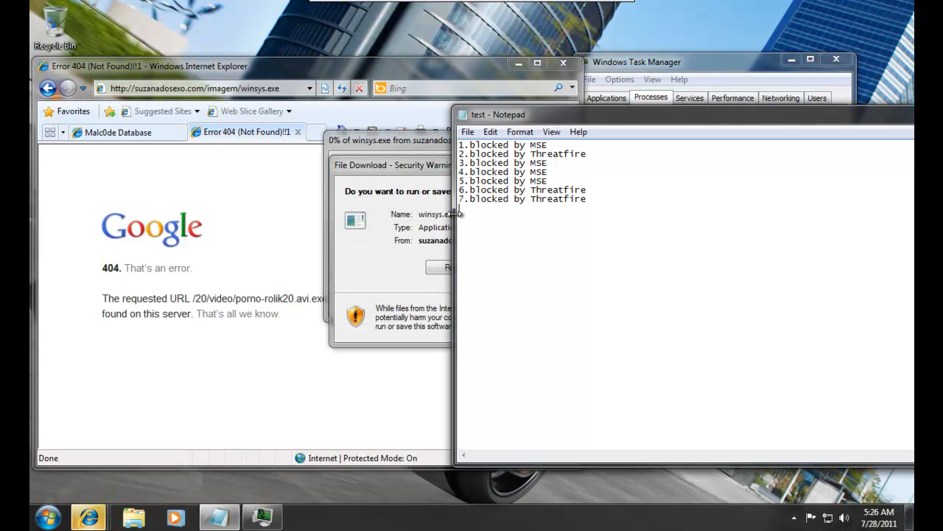
type("8.bl")
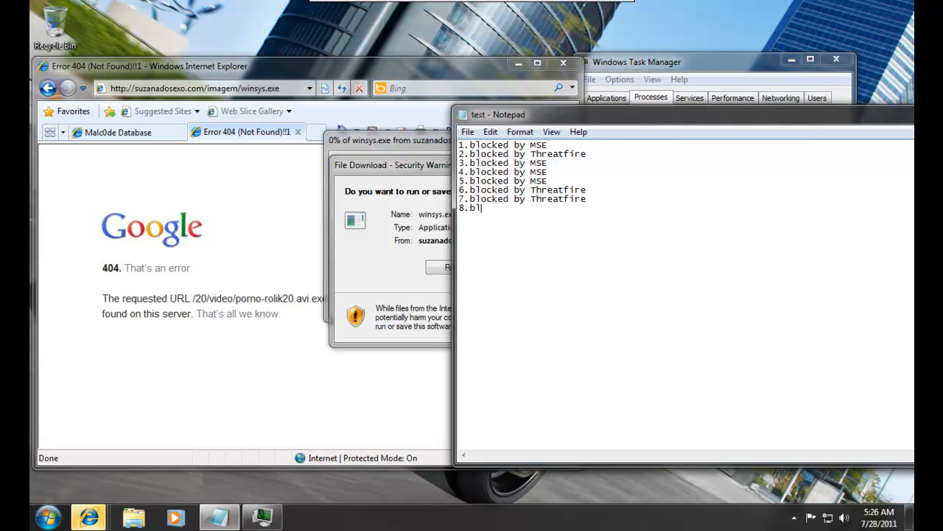
type("ocked by Threatfr")
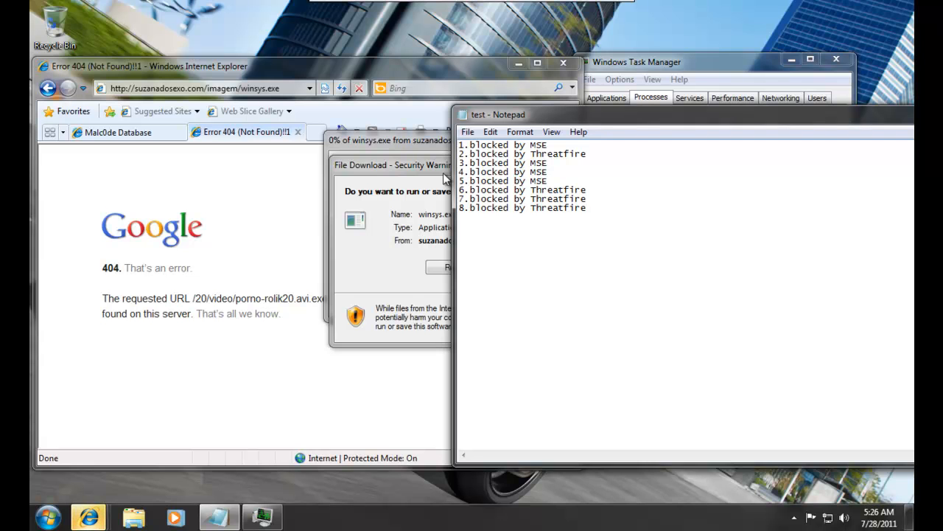
Step: Run the downloaded winsys.exe and save the Notepad blocked list
left_click(413, 221)
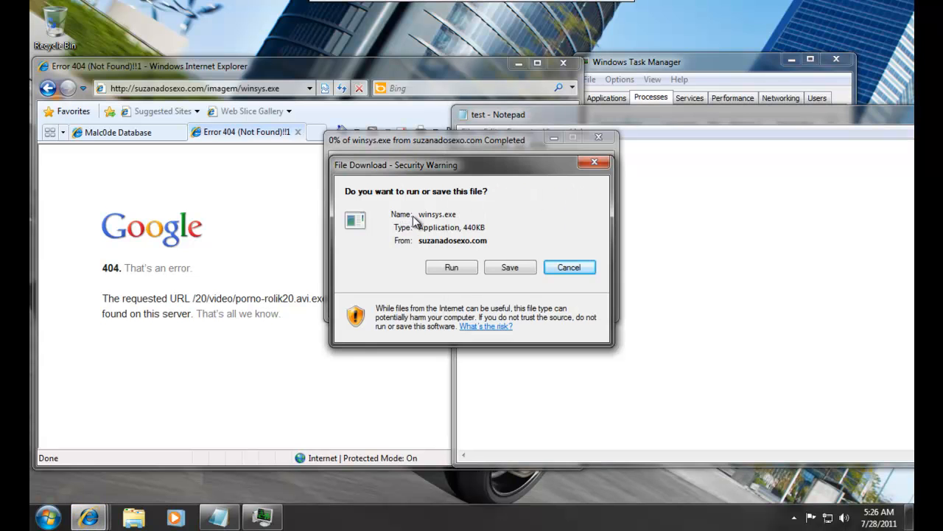
left_click(438, 270)
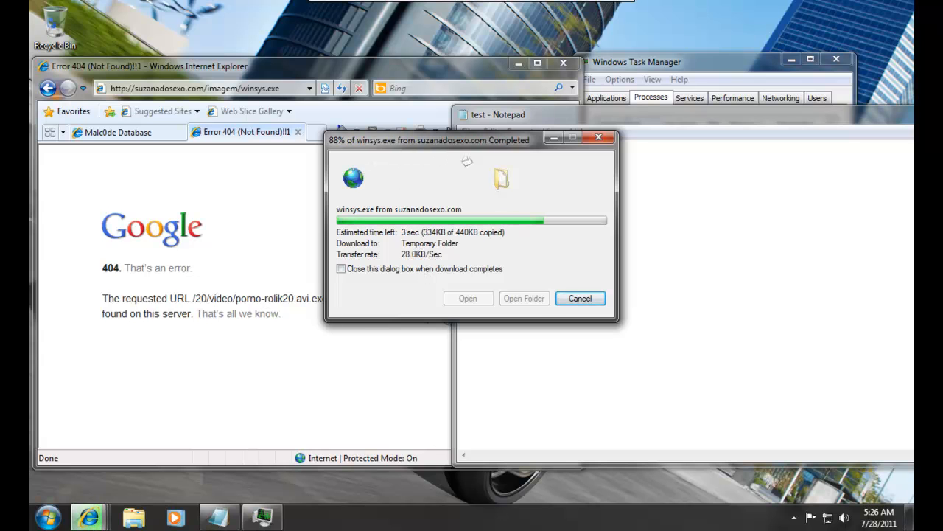
left_click(467, 133)
left_click(475, 177)
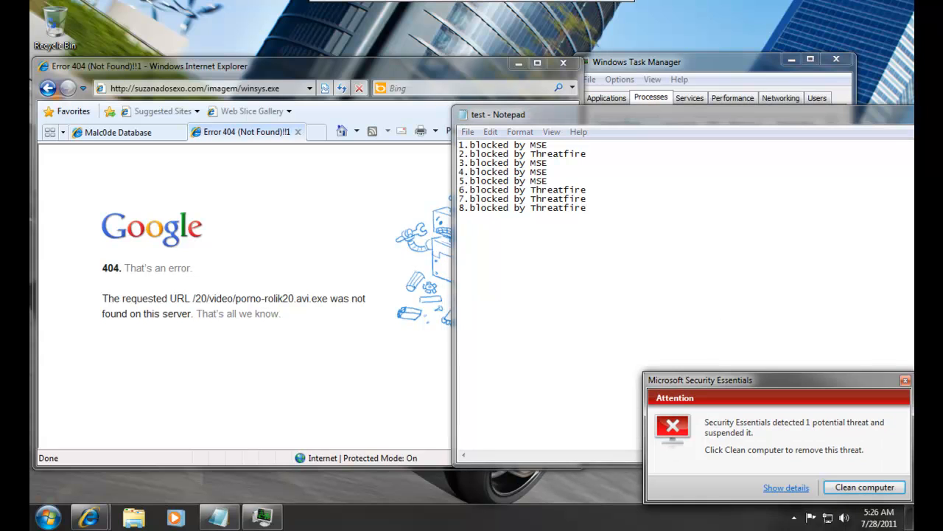
Step: Remove TrojanDownloader:Win32/Banload.YC in Security Essentials and close the alert
left_click(786, 488)
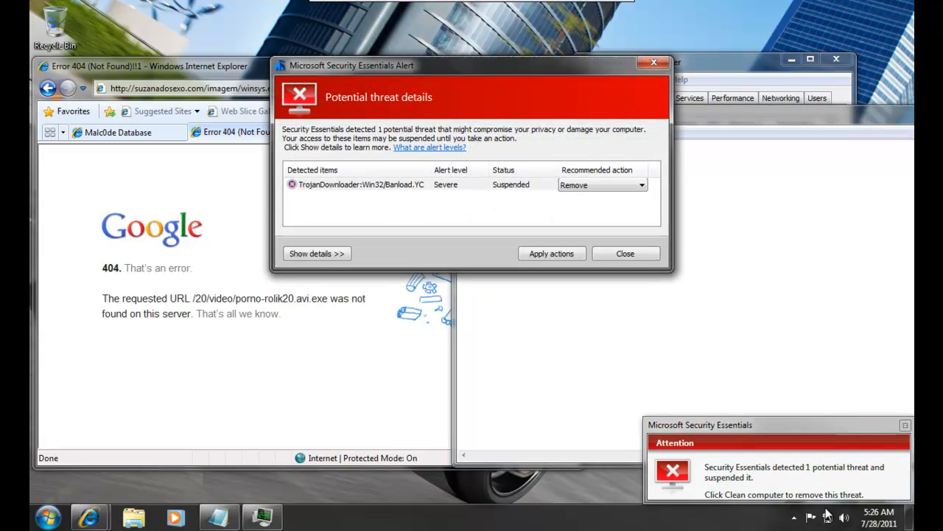
left_click(554, 258)
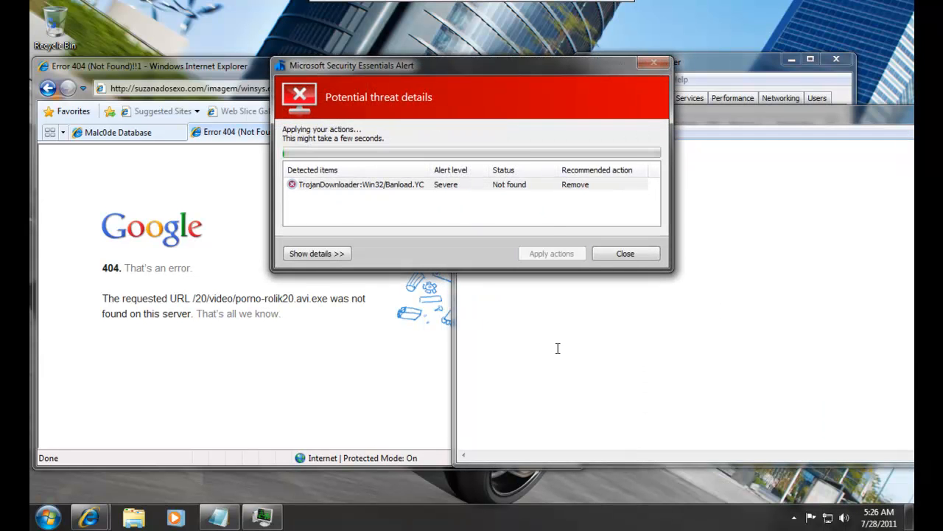
left_click(552, 321)
left_click(441, 214)
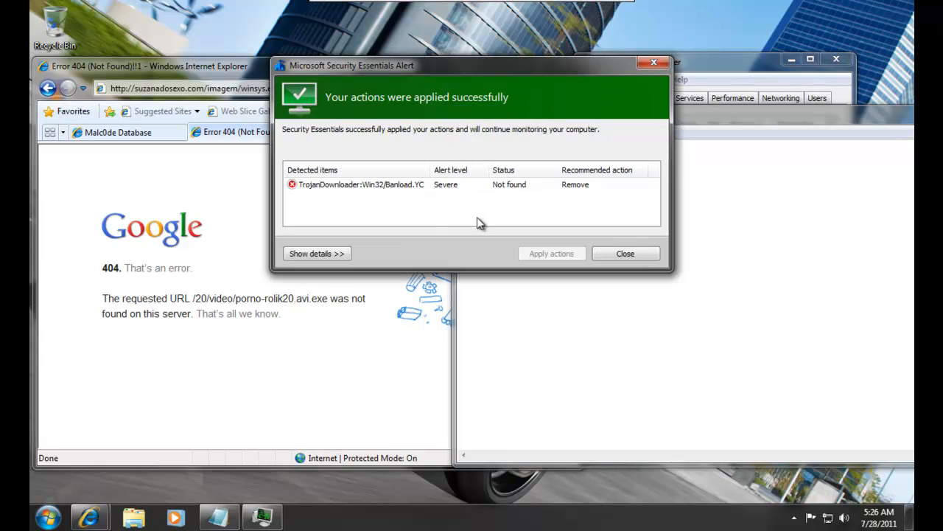
left_click(636, 255)
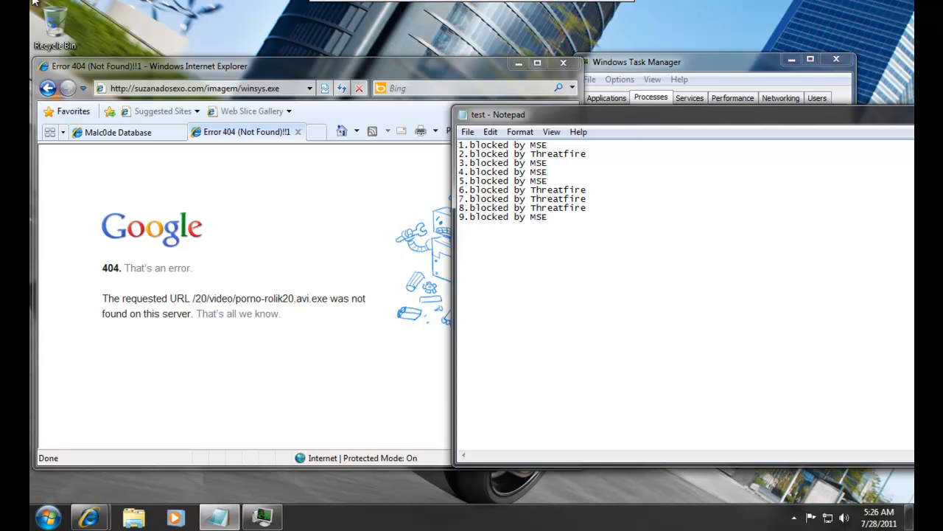
left_click(130, 133)
Step: Copy the soft2011.co.uk _2outlook.exe URL and load it in the 404 tab
scroll(250, 346, "down", 2)
triple_click(246, 338)
right_click(150, 340)
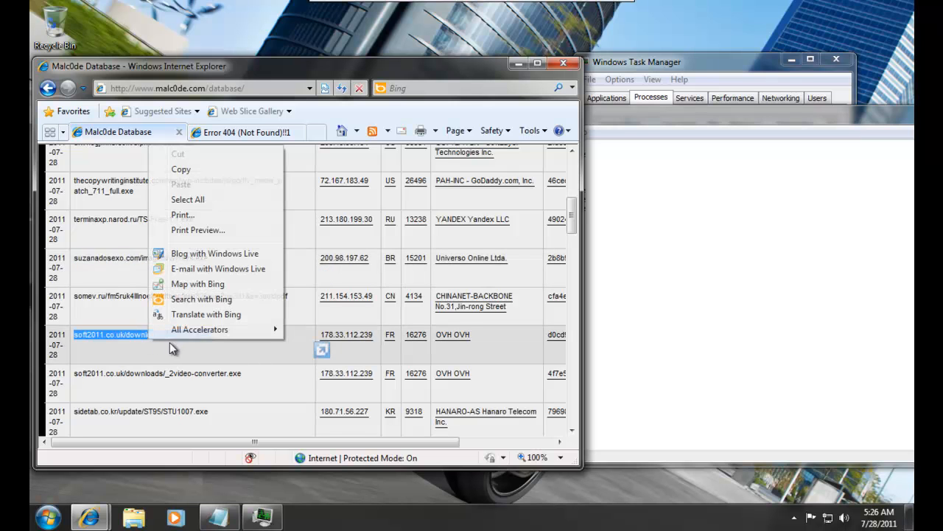
left_click(179, 170)
left_click(255, 133)
left_click(249, 88)
right_click(249, 88)
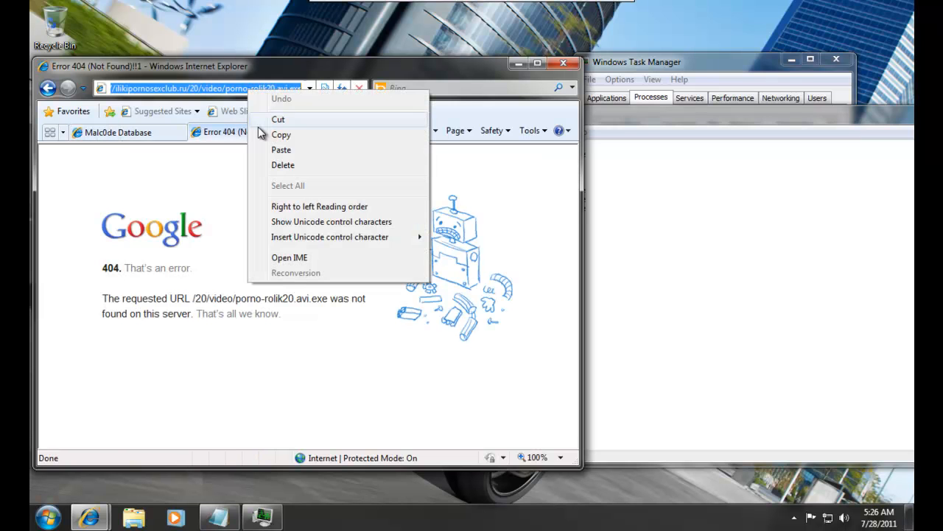
left_click(280, 150)
key("Return")
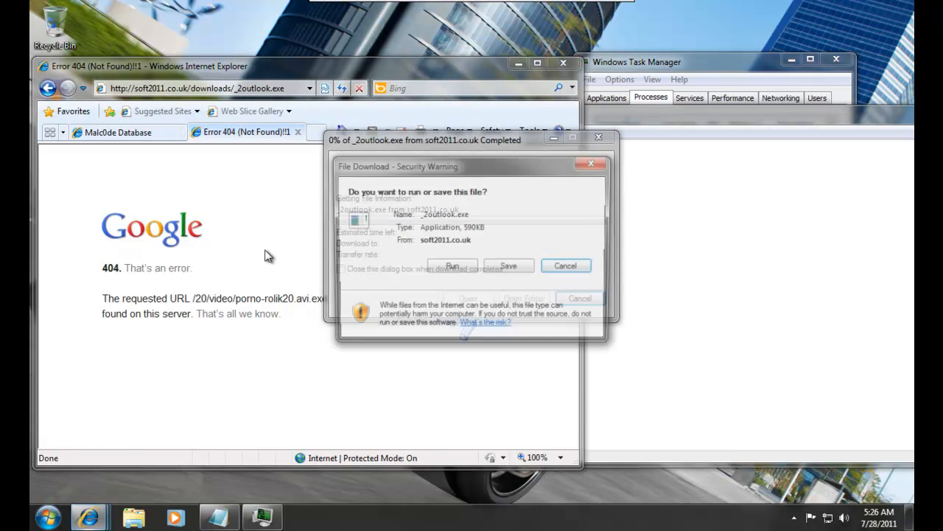
Step: Run and allow _2outlook.exe, adding a new '10.' line in Notepad
left_click(451, 267)
left_click(721, 256)
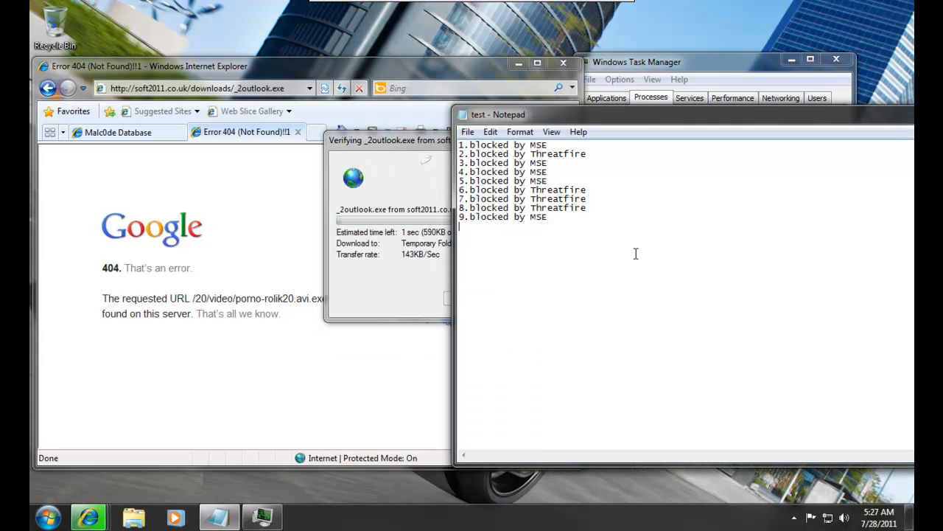
key("Return")
type("10.")
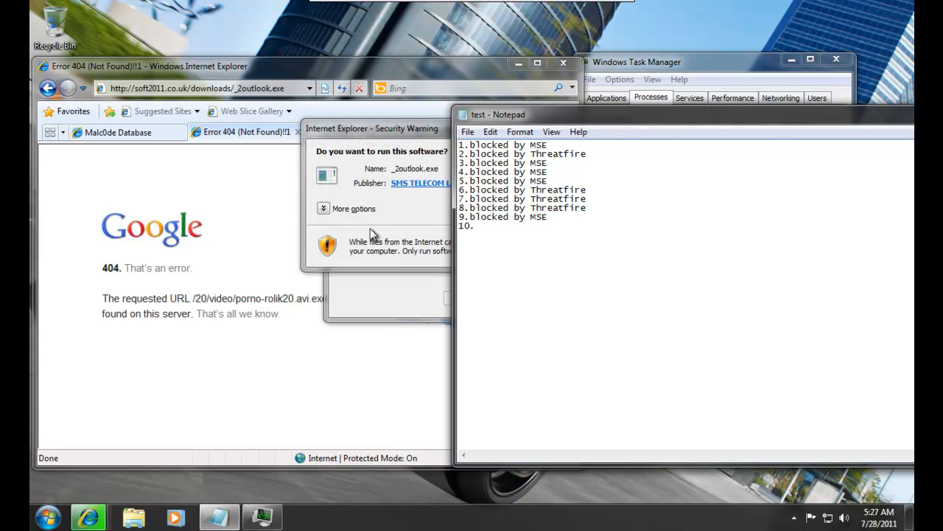
left_click(512, 207)
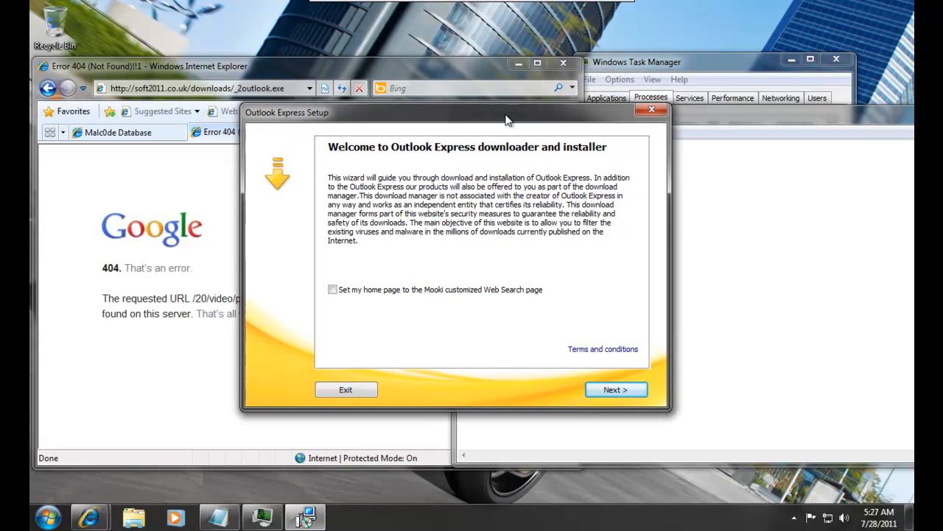
Step: Step through the fake SMS-code Outlook Express installer, then cancel it
left_click(589, 389)
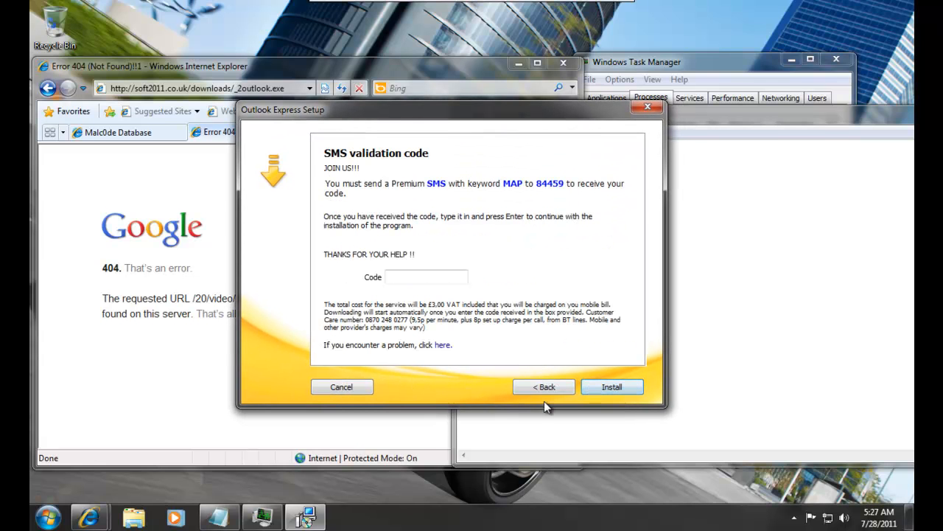
left_click(544, 388)
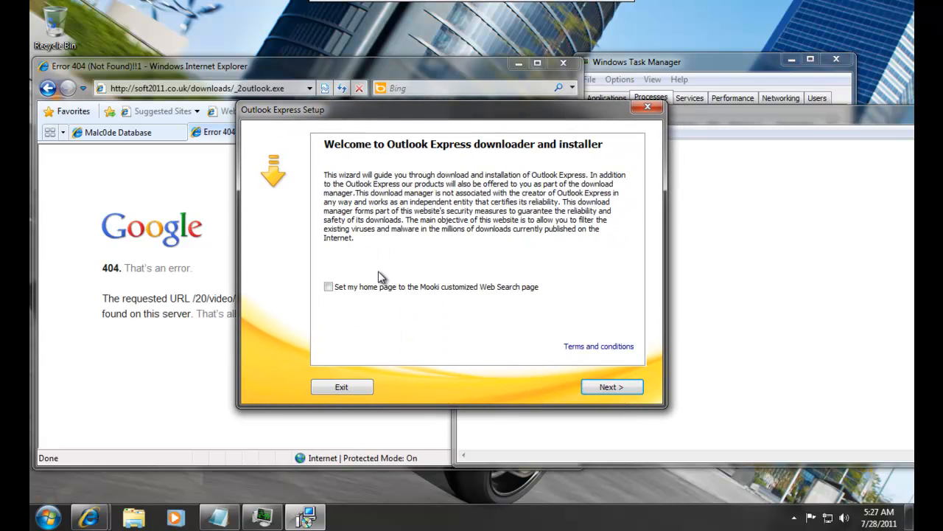
left_click(594, 392)
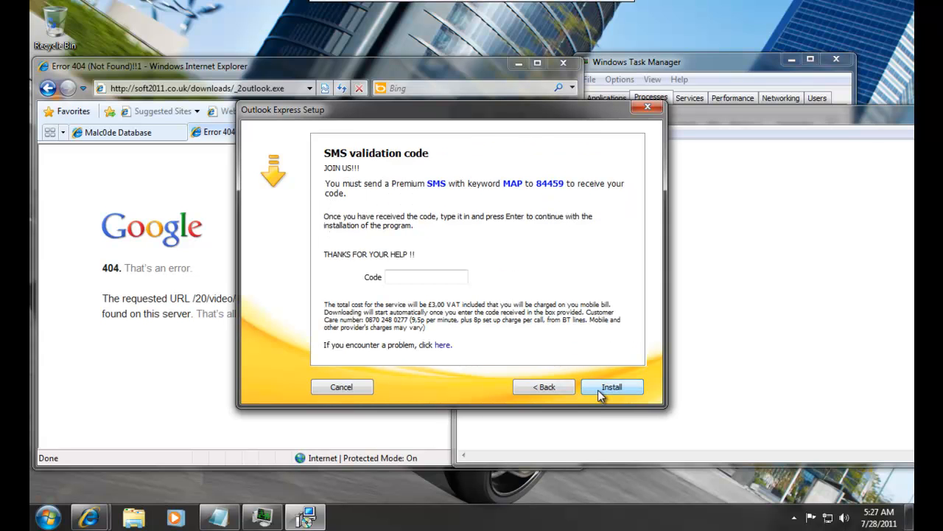
left_click(599, 396)
left_click(587, 286)
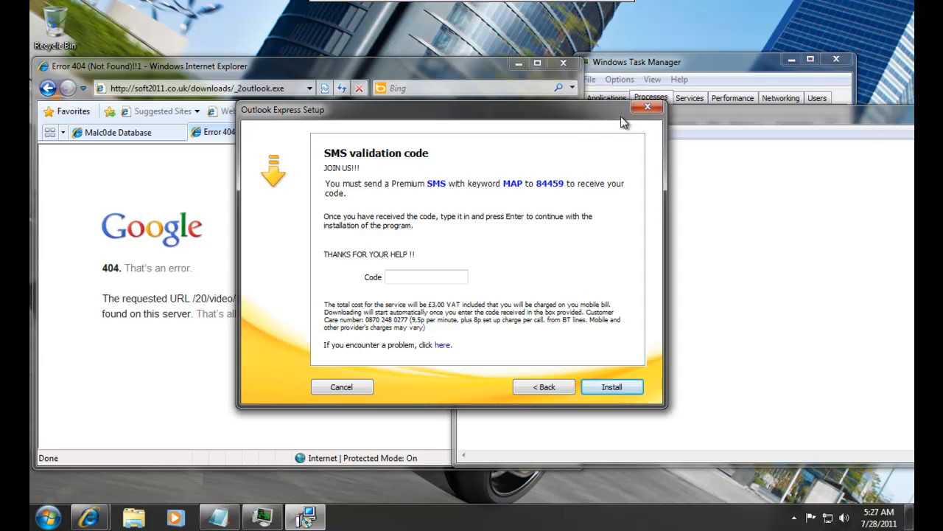
left_click(647, 107)
left_click(505, 275)
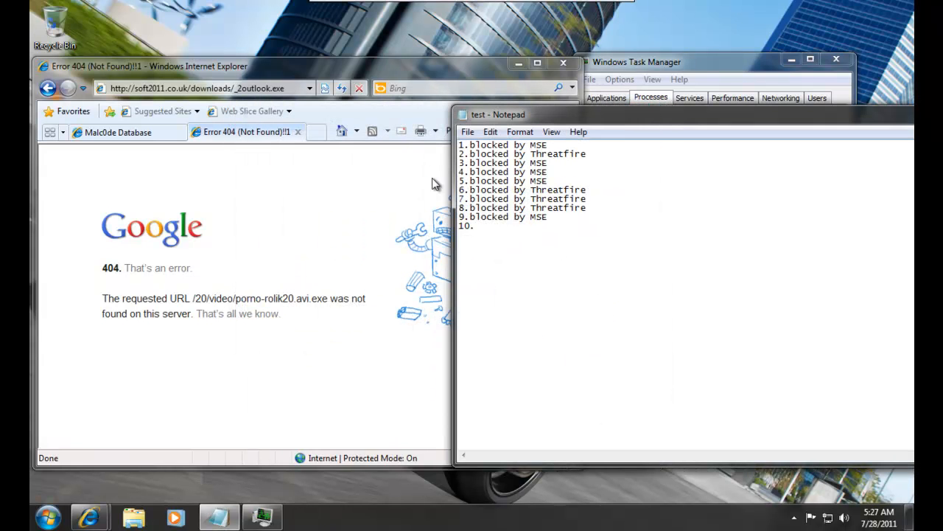
left_click(48, 517)
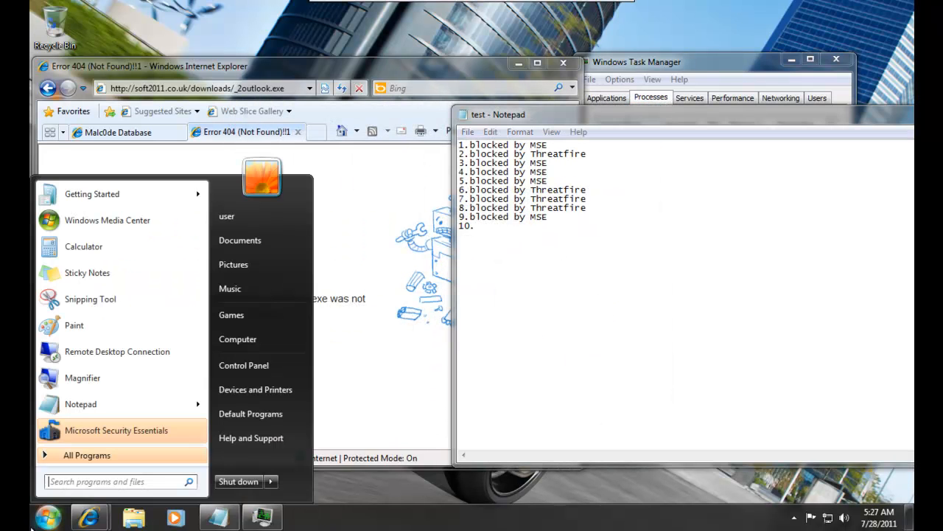
Step: Load the sidetab.co.kr STU1007.exe URL from the Malc0de list in the 404 tab
left_click(137, 132)
triple_click(219, 372)
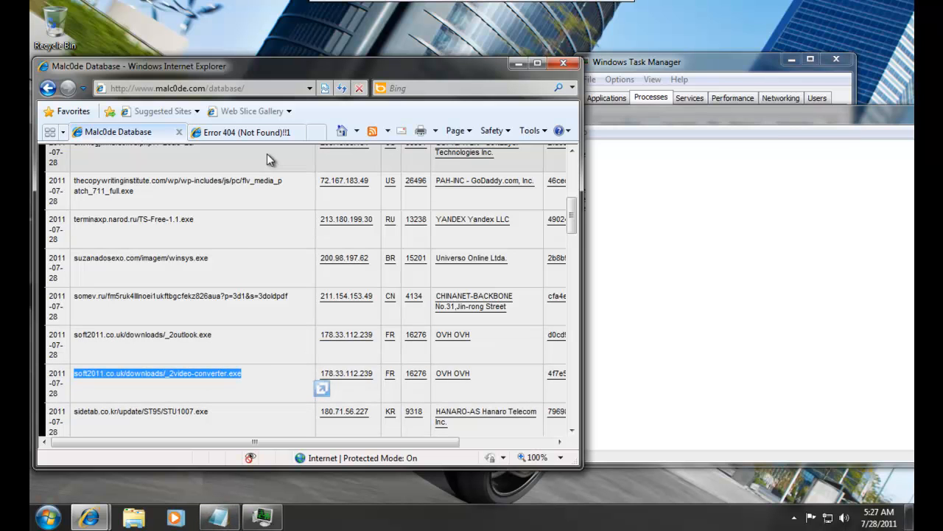
left_click(226, 390)
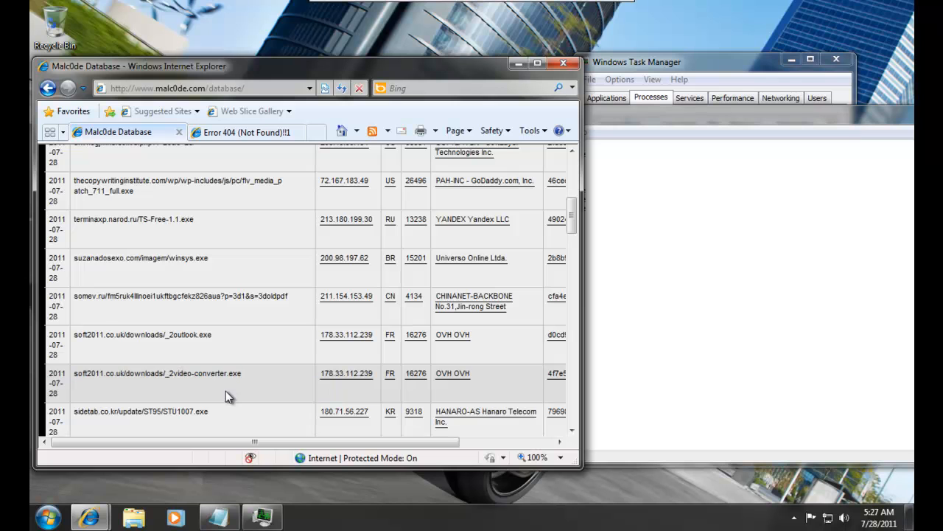
triple_click(222, 410)
key("ctrl+c")
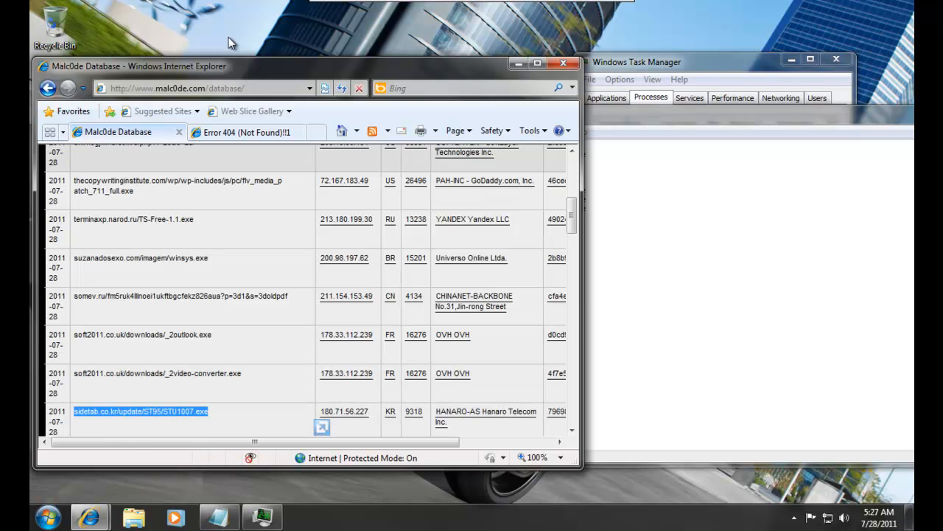
left_click(215, 136)
left_click(229, 88)
key("ctrl+v")
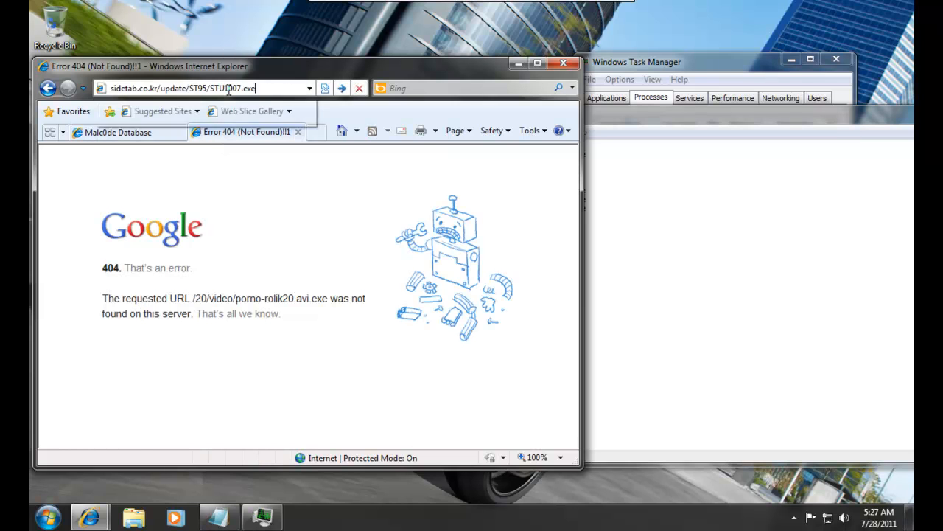
key("Return")
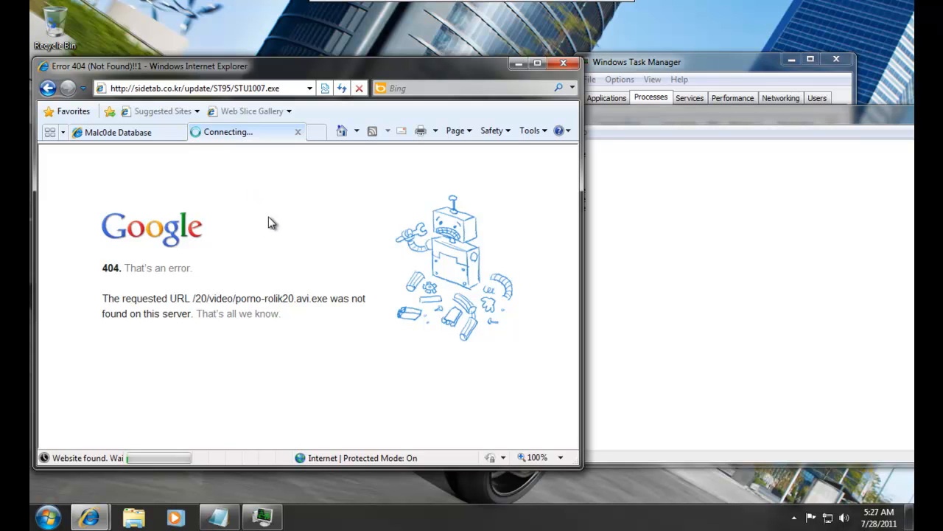
Step: Run STU1007.exe and allow it, triggering the Security Essentials potential-threat alert
left_click(447, 266)
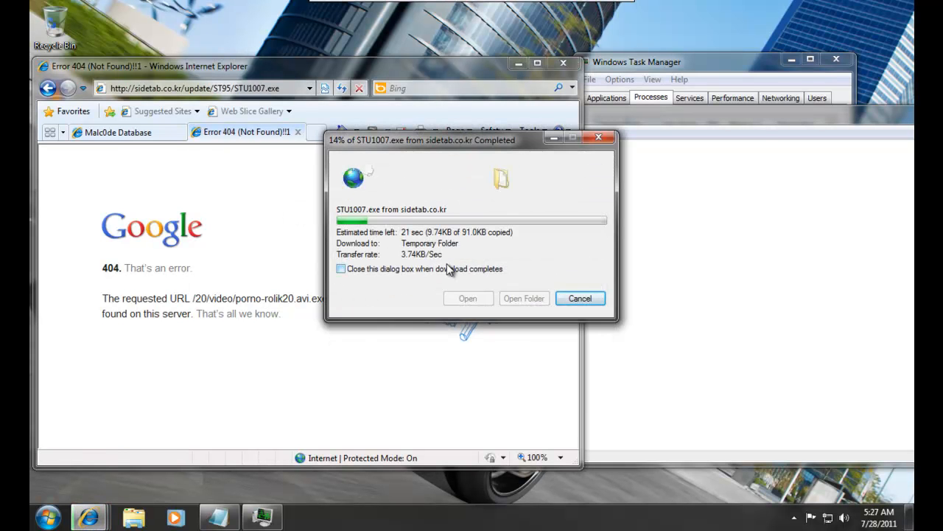
left_click(701, 262)
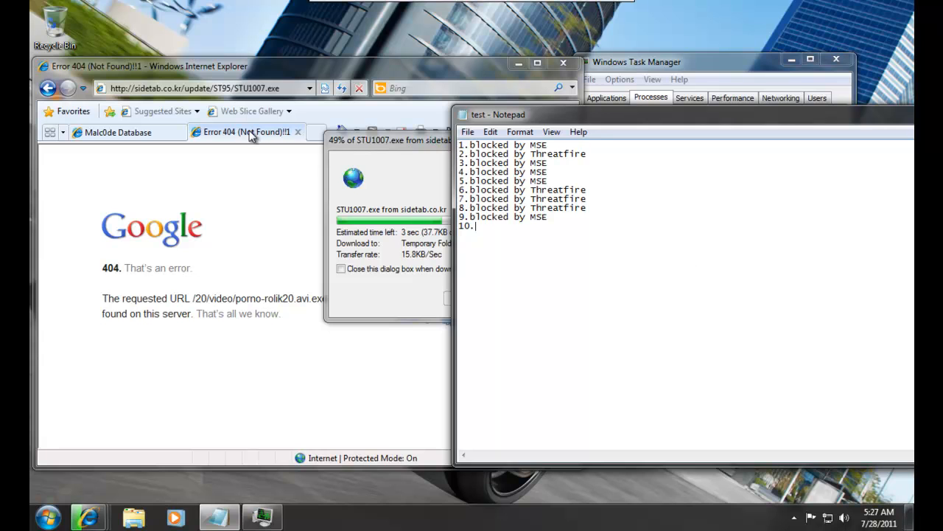
left_click_drag(383, 144, 213, 130)
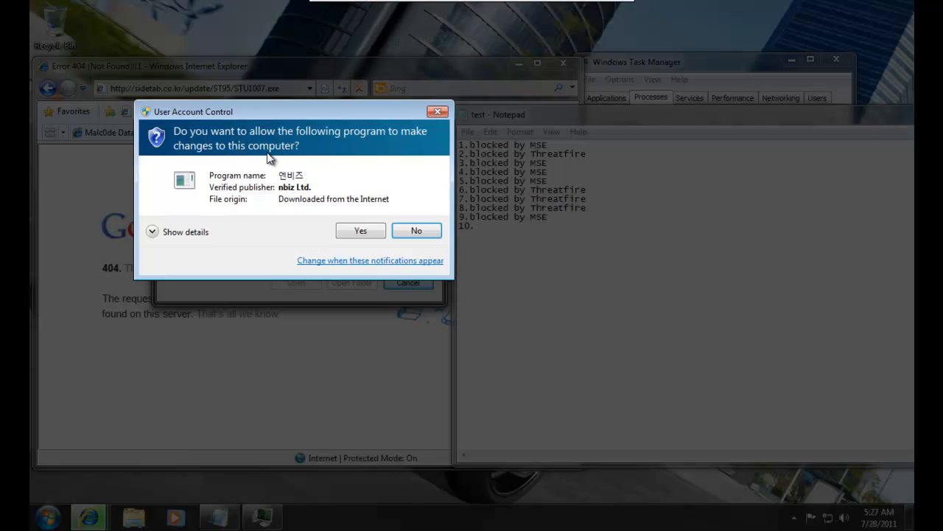
left_click(354, 233)
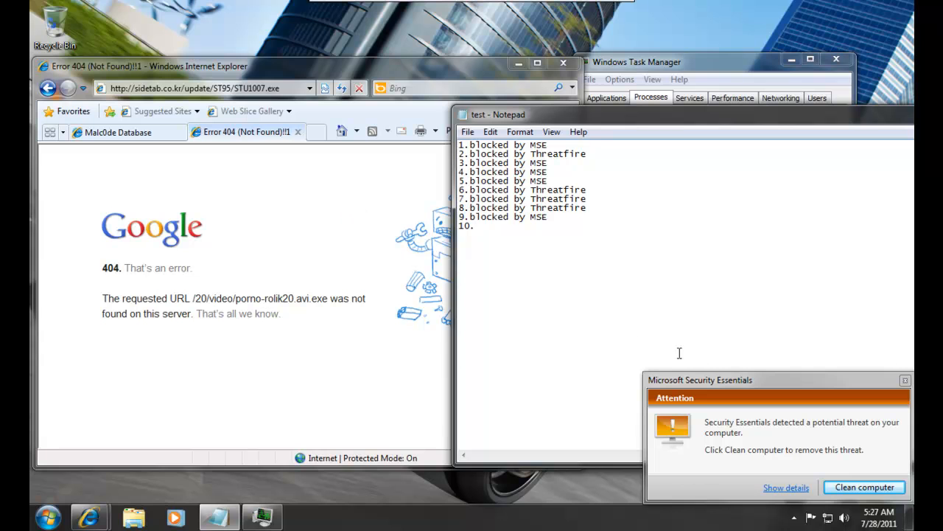
left_click(666, 372)
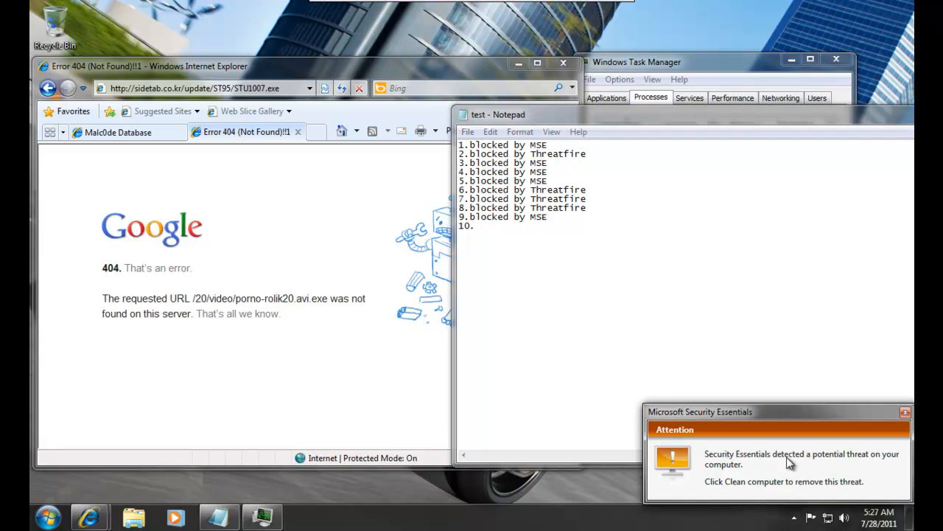
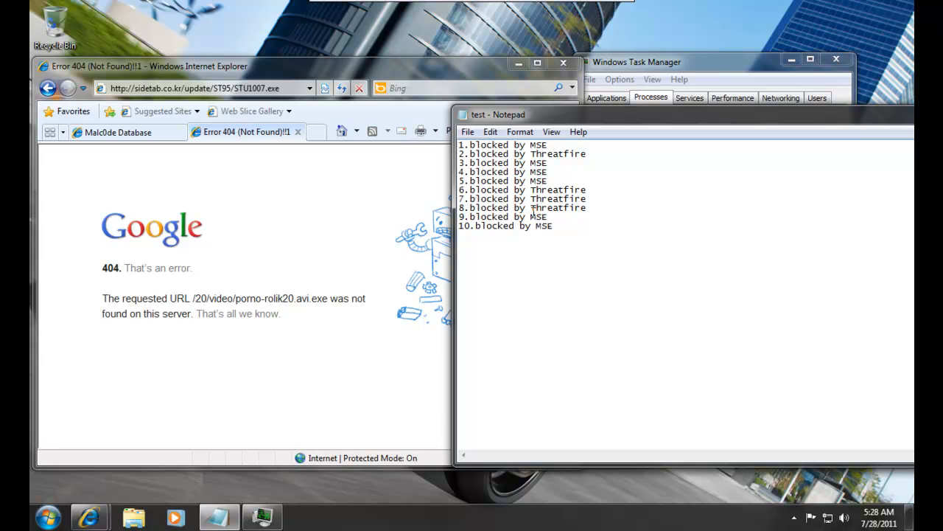
Step: Save the ten-entry blocked-samples list in Notepad and close Internet Explorer with all its tabs
left_click(467, 132)
left_click(487, 179)
left_click(554, 65)
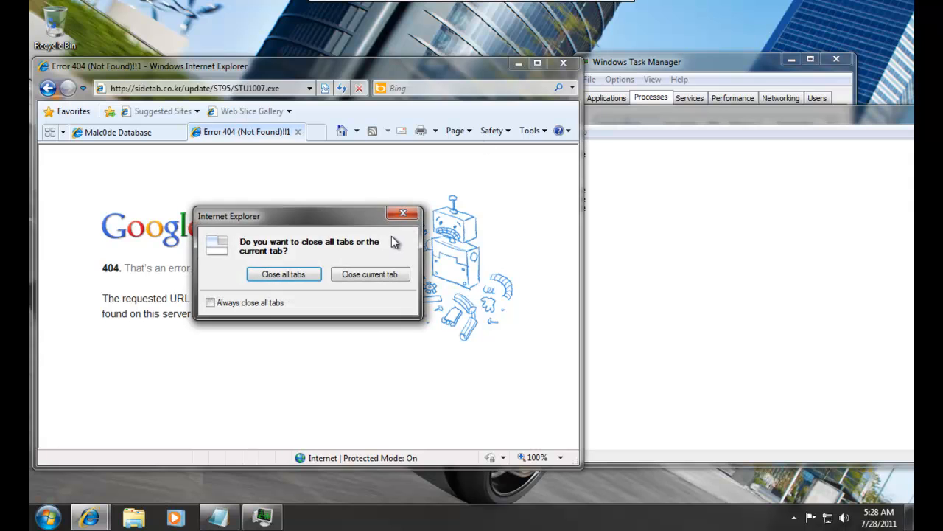
left_click(309, 274)
Step: Snap Notepad to the left and close it, then show the hidden tray icons
key("super+Left")
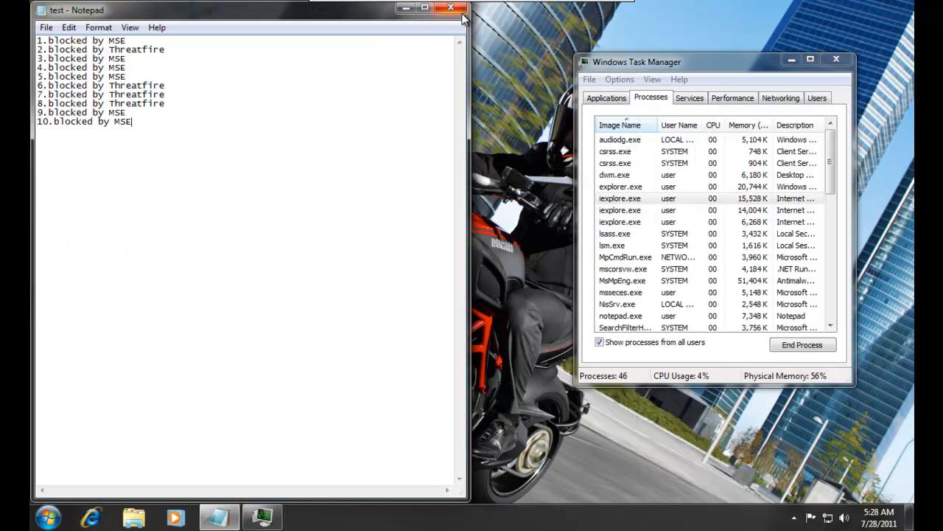
left_click(450, 8)
left_click(794, 517)
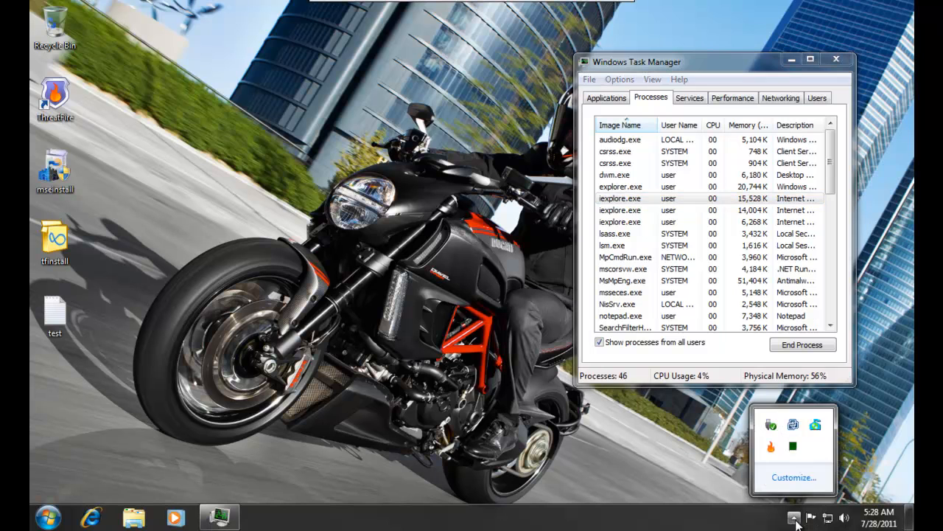
Step: Start cleaning Adware:Win32/SideTab in Security Essentials and expand the threat details
left_click(811, 428)
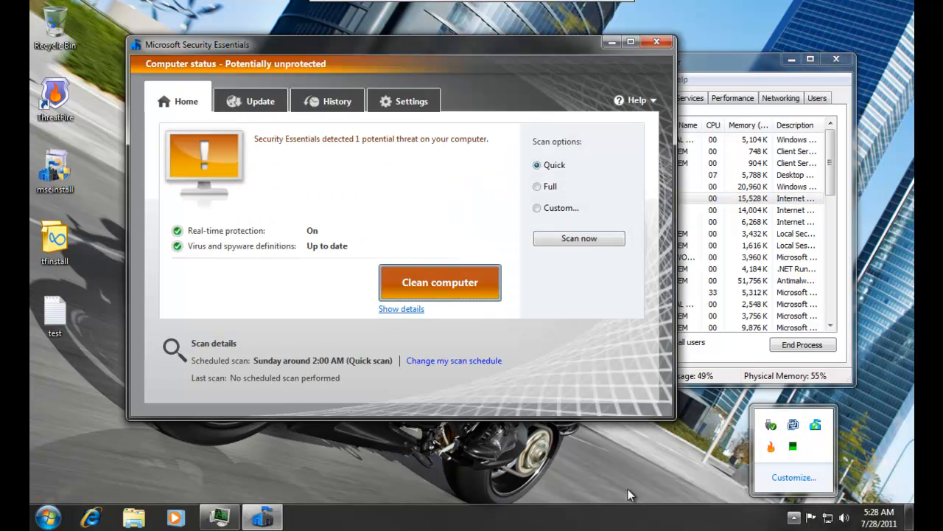
left_click(465, 293)
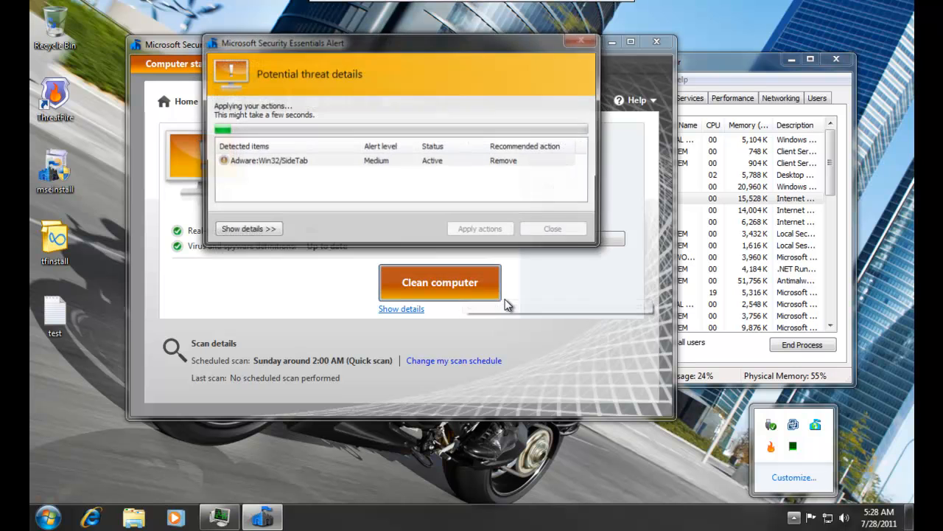
left_click_drag(316, 47, 265, 80)
left_click(214, 263)
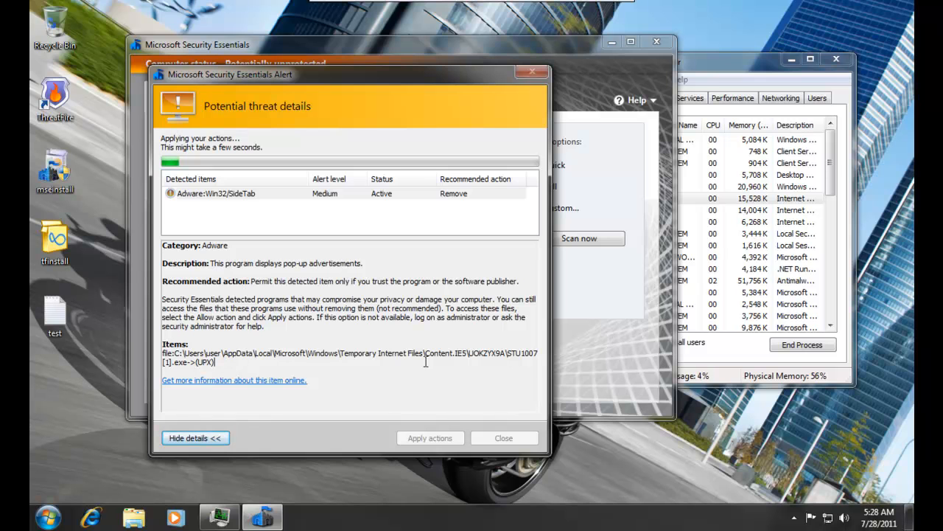
Step: Have ThreatFire kill and quarantine the flagged process
left_click(731, 81)
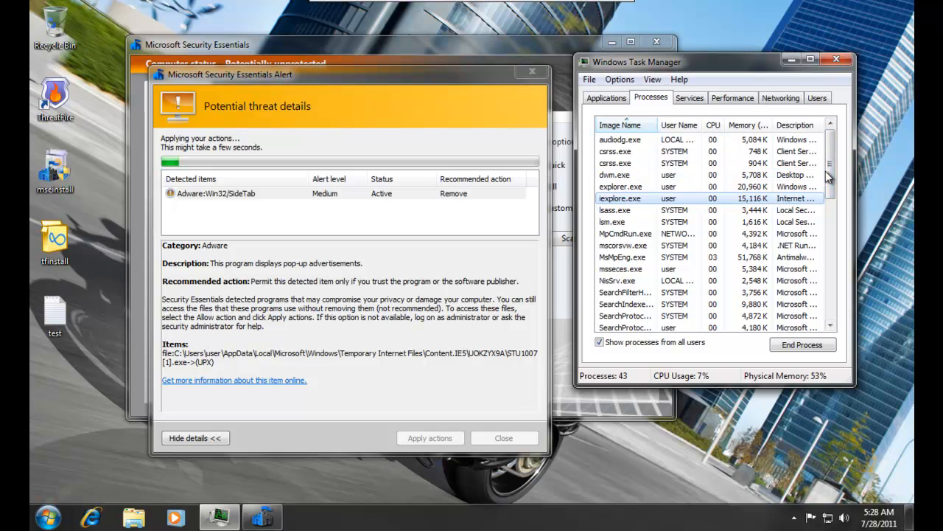
scroll(827, 189, "down", 1)
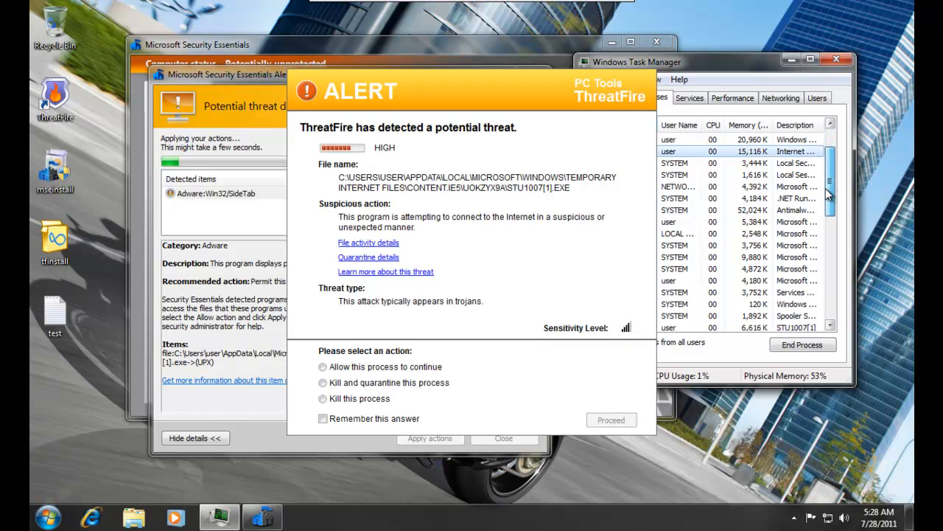
scroll(817, 142, "up", 1)
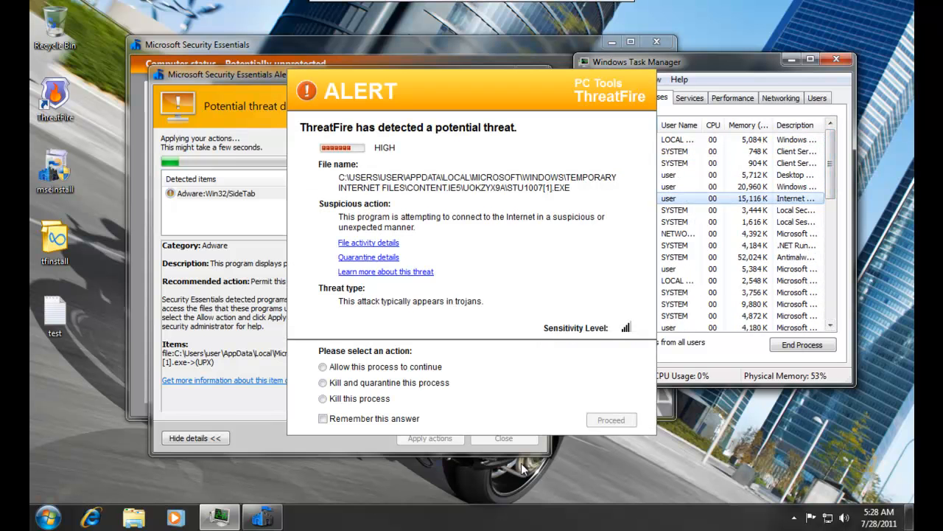
left_click(406, 384)
left_click(610, 420)
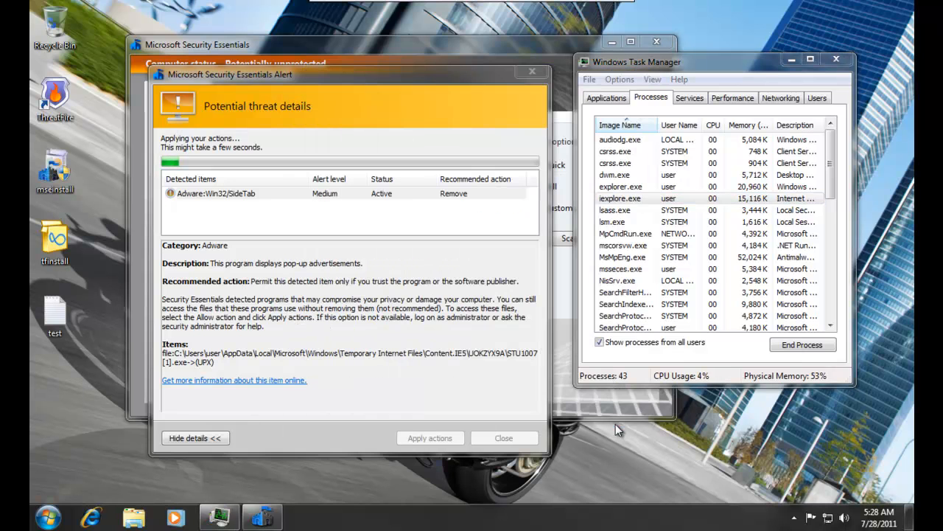
Step: Compare the alert with the running processes and maximize Task Manager, now at 41 processes
left_click(262, 84)
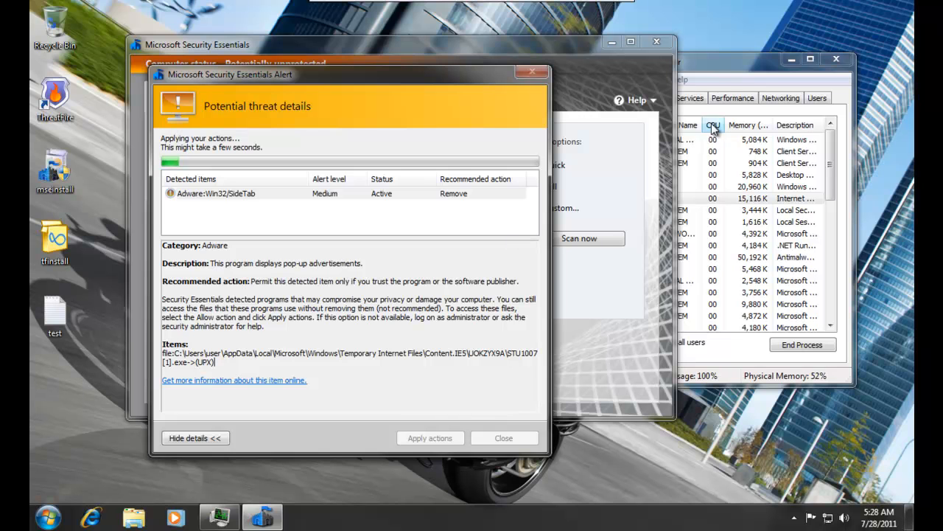
left_click(709, 65)
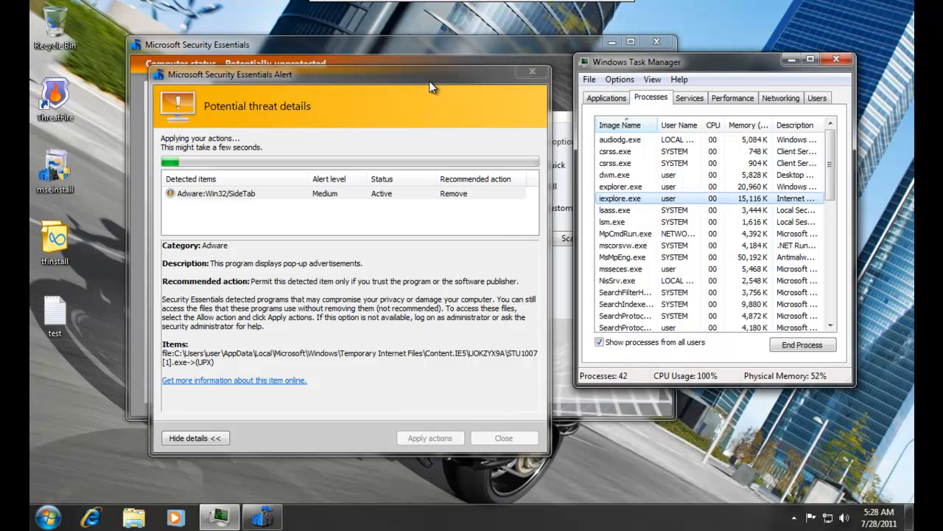
left_click(498, 87)
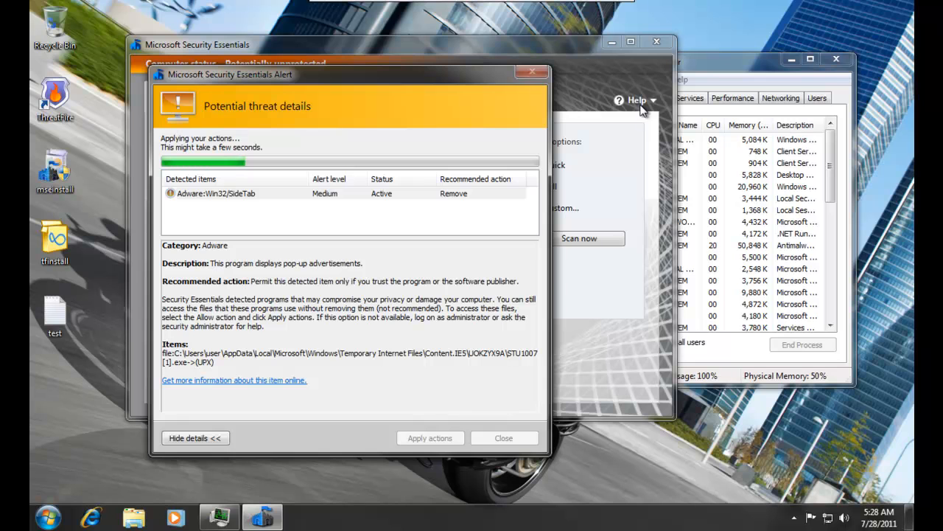
double_click(729, 70)
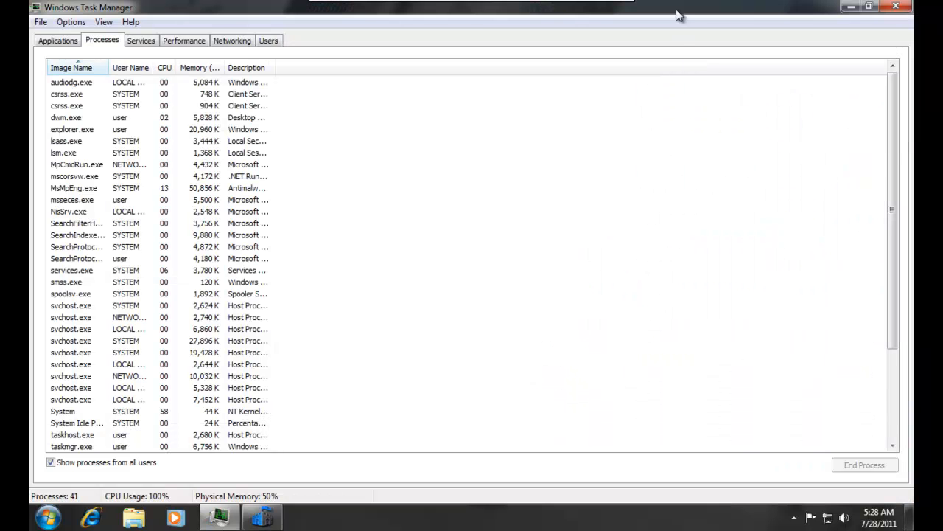
Step: Exit the VM's full screen, cancel the still-powered-on prompt, and restore full-screen view
scroll(624, 118, "down", 3)
scroll(622, 176, "up", 3)
left_click(620, 5)
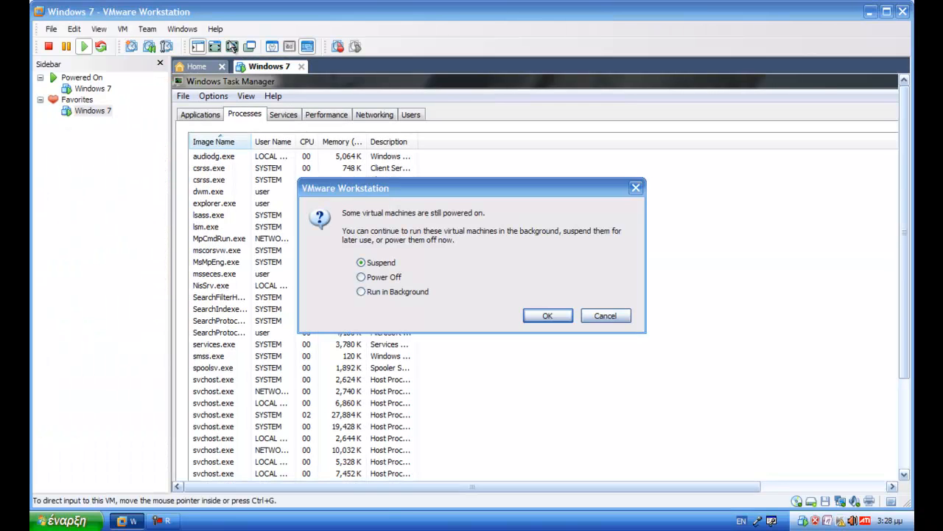
left_click(613, 318)
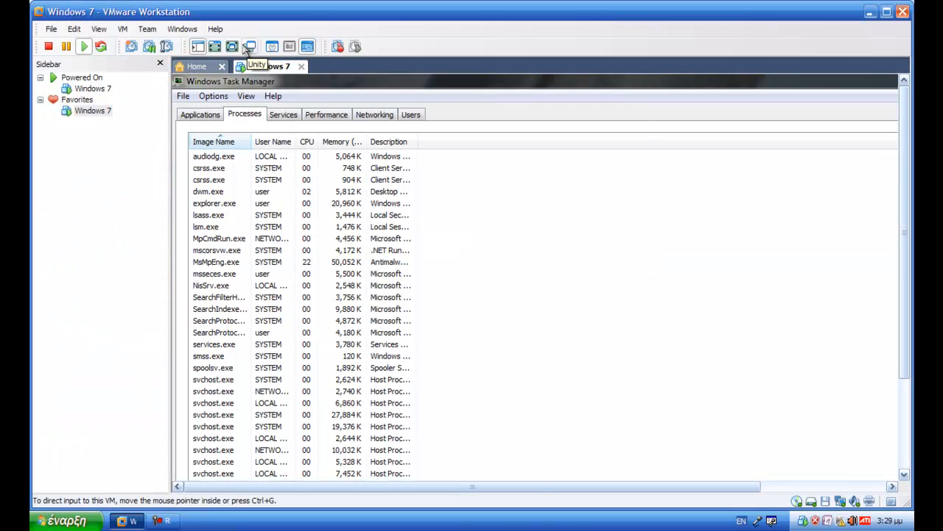
left_click(250, 47)
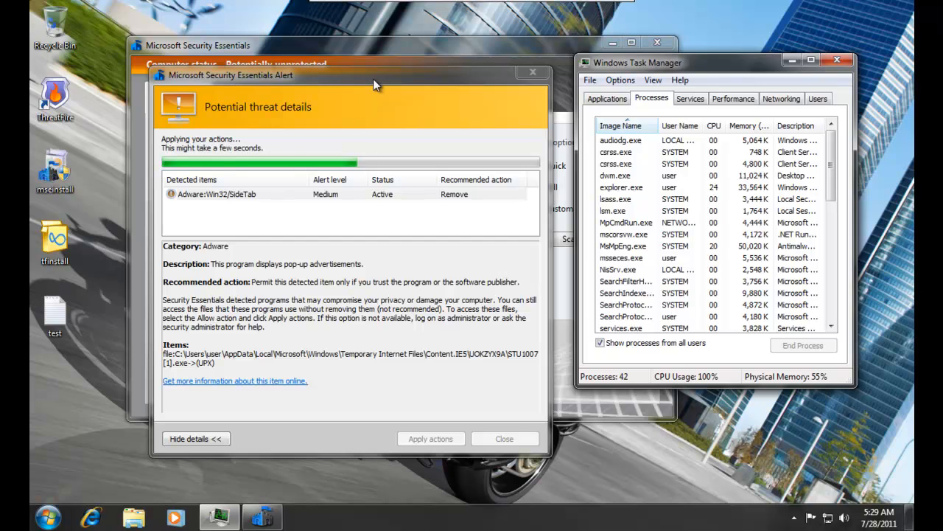
Step: Move the SideTab alert aside and check the VM power menu without acting
left_click_drag(372, 79, 250, 57)
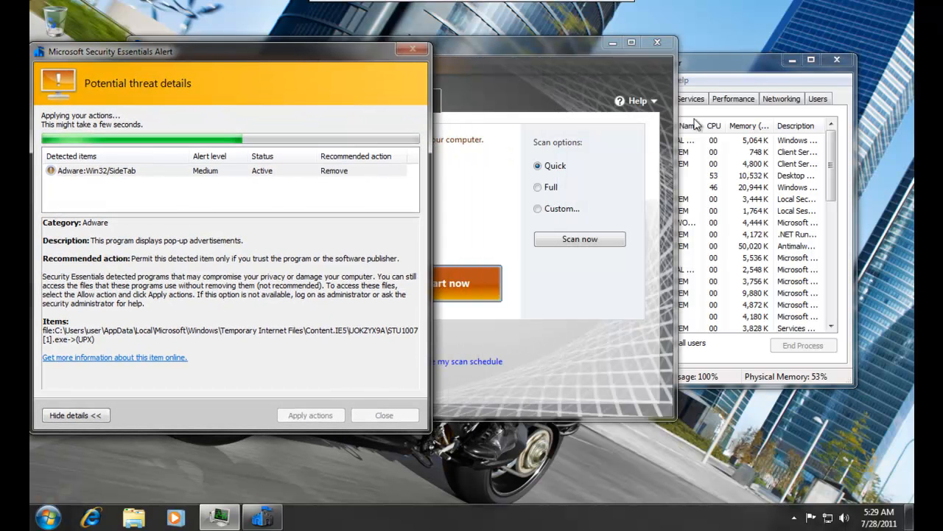
left_click(380, 9)
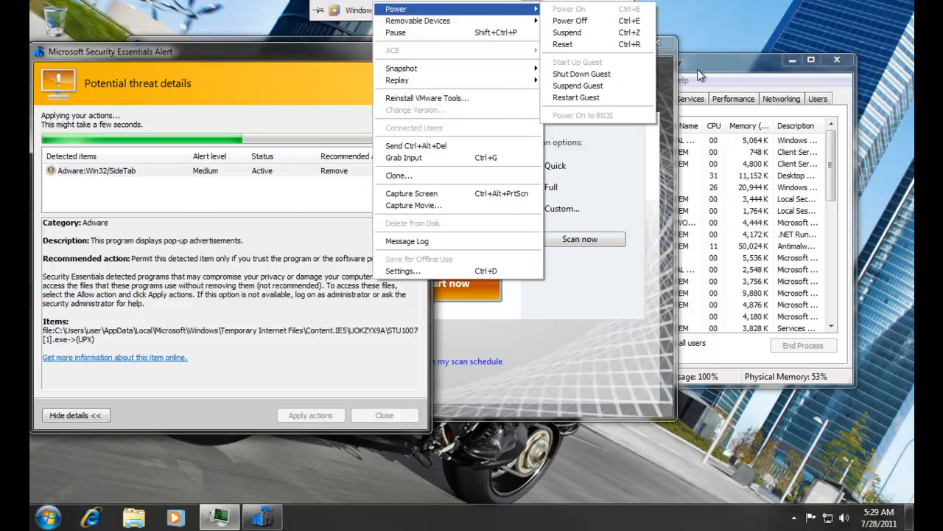
left_click(340, 331)
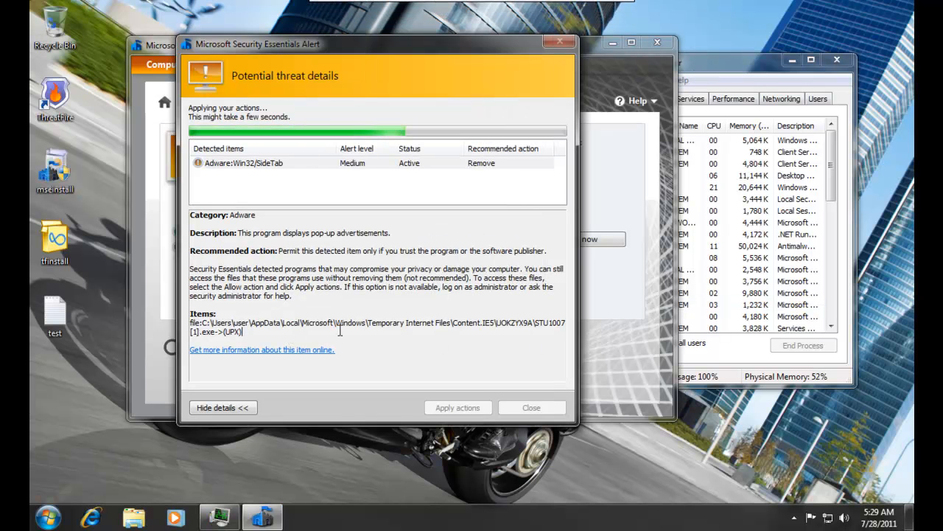
left_click(766, 78)
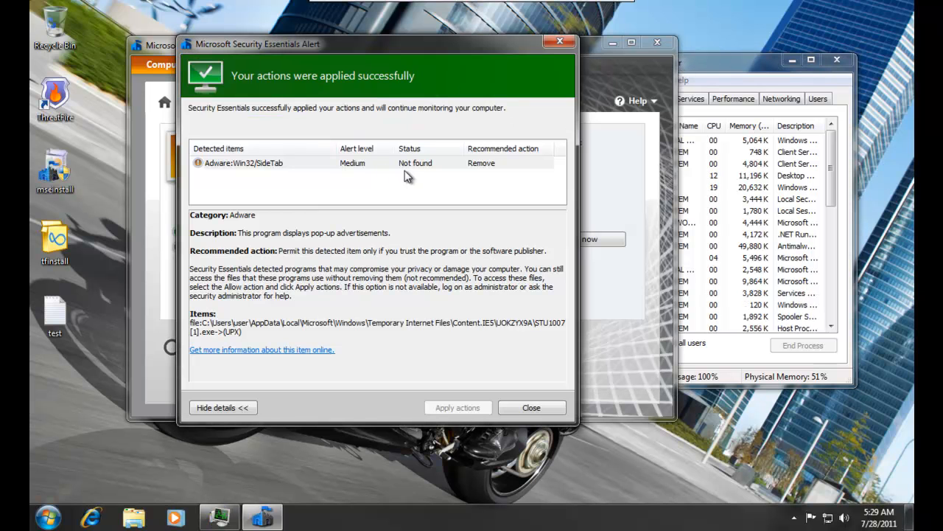
Step: Close the finished SideTab alert and Task Manager, and move the Security Essentials window
left_click(531, 408)
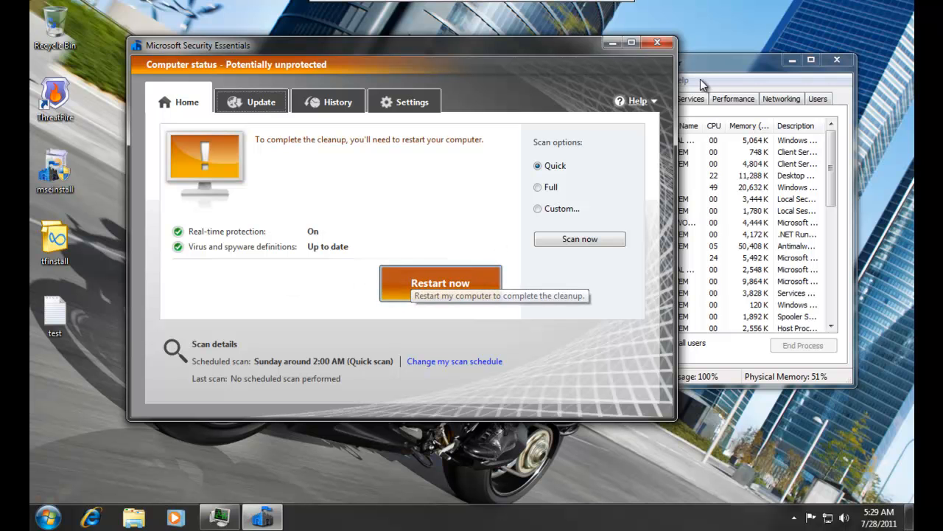
left_click(837, 60)
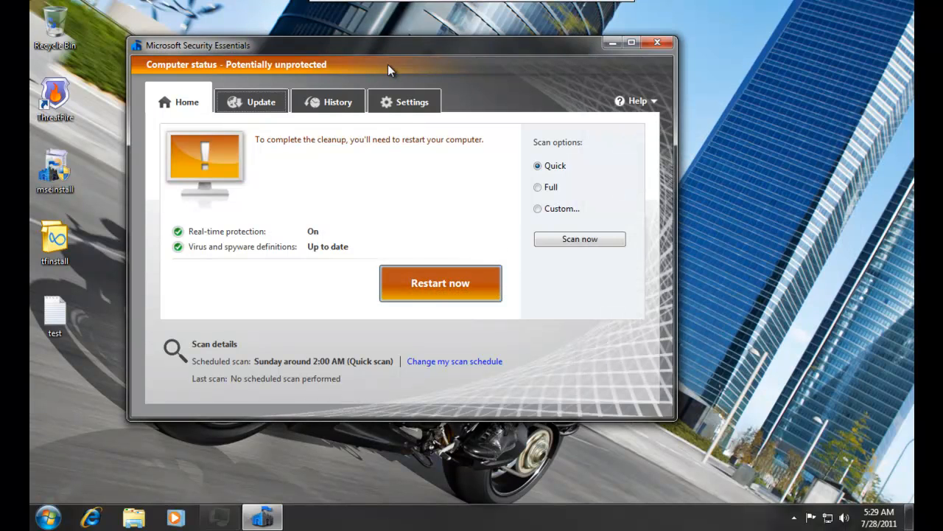
left_click_drag(369, 51, 394, 84)
mouse_move(398, 7)
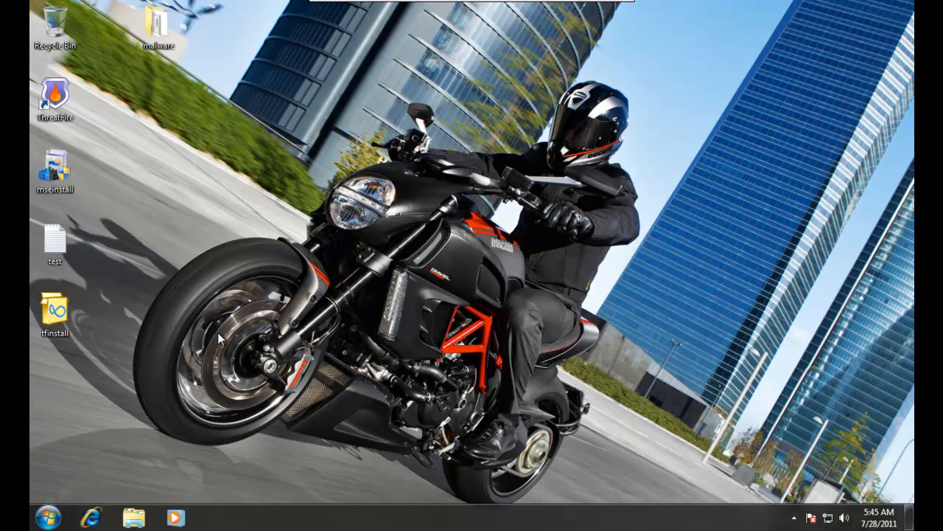
Step: Open the 359-item malware folder and launch Calculator via a 'calcu' Start search
left_click(33, 523)
double_click(162, 52)
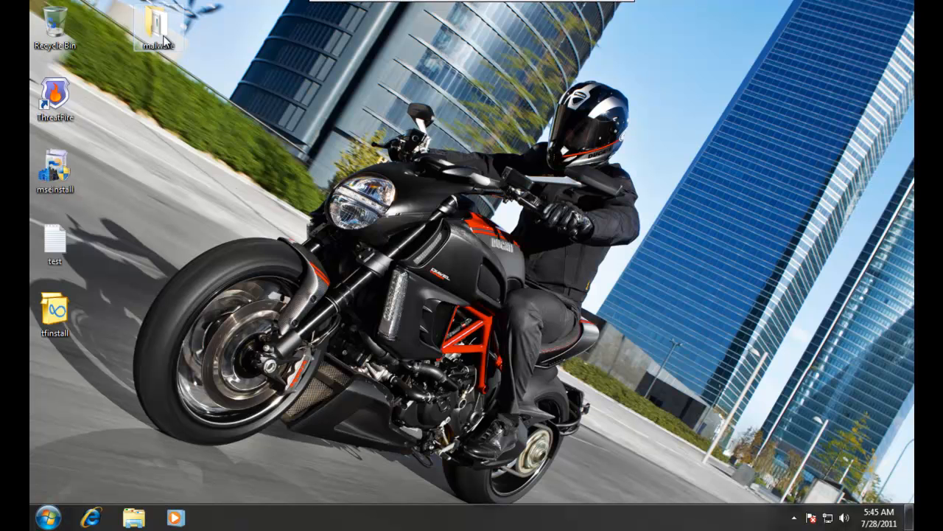
key("super")
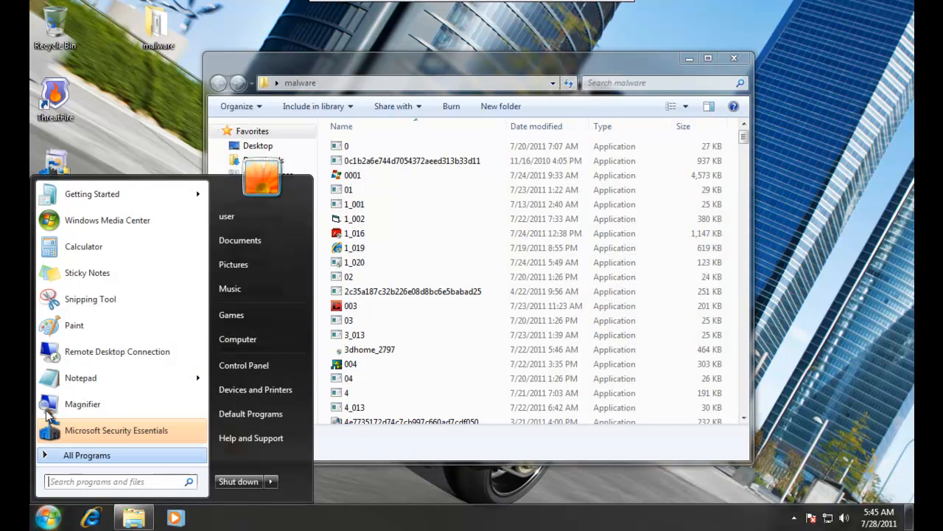
type("calculator")
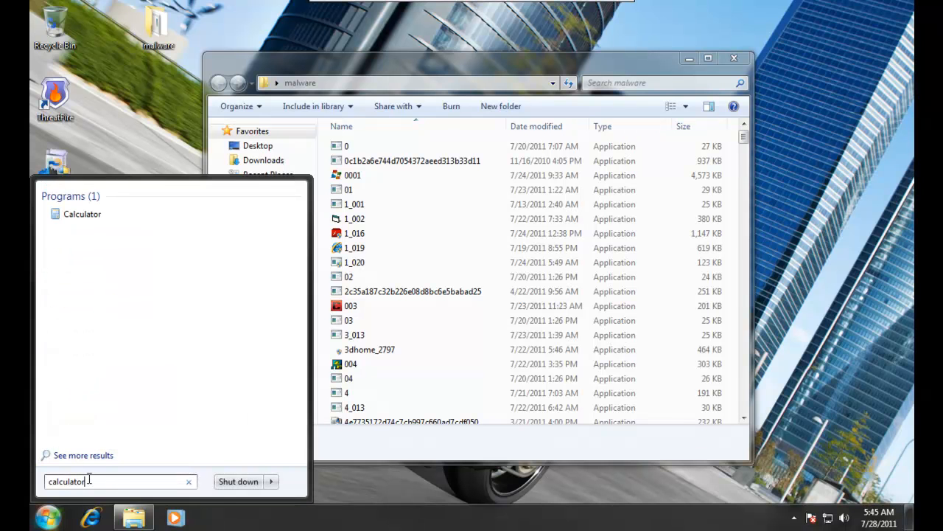
left_click(97, 219)
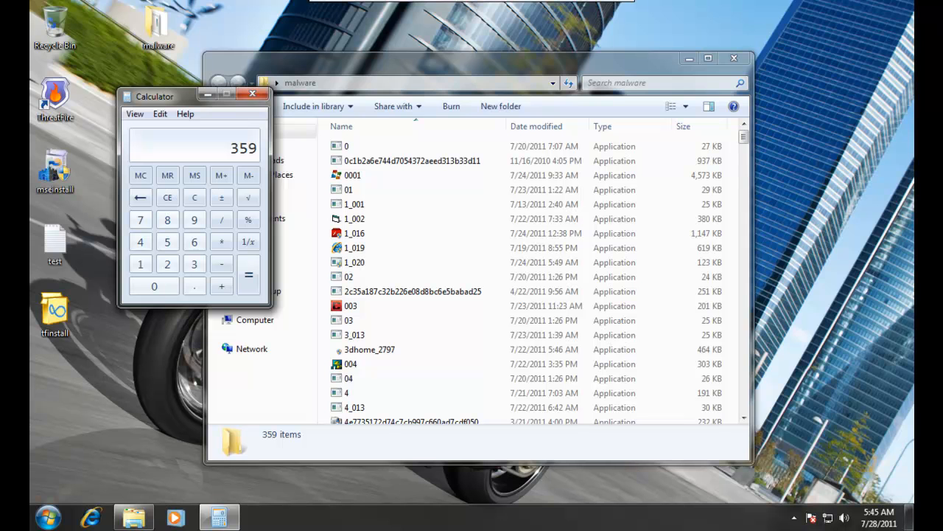
Step: Minimize the windows and scan the malware folder with Microsoft Security Essentials
left_click(689, 58)
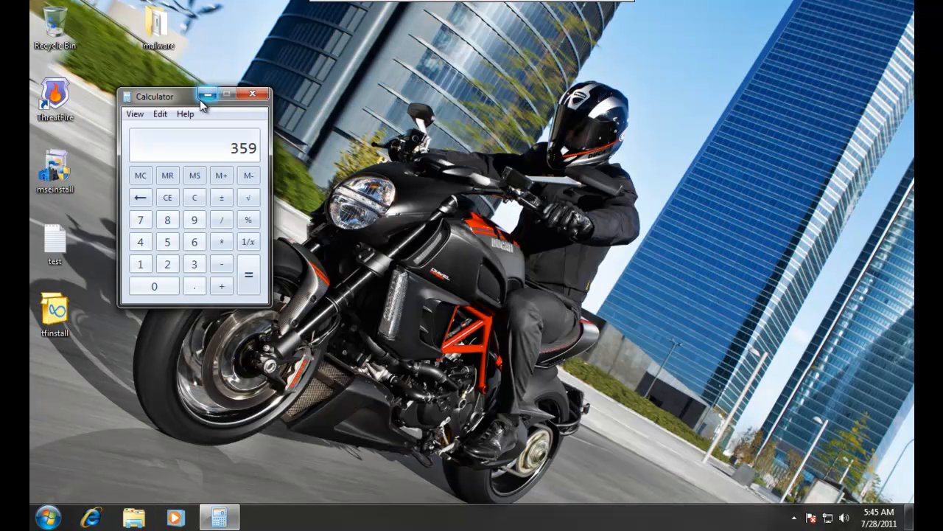
left_click(204, 96)
right_click(156, 23)
left_click(202, 49)
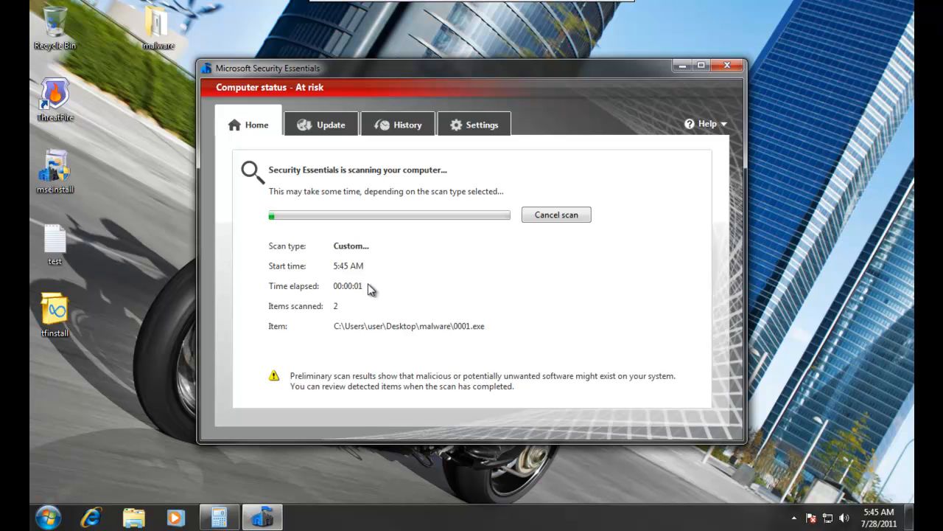
Step: Wait for the custom scan to finish on 2182 items, reporting 118 potential threats
mouse_move(376, 2)
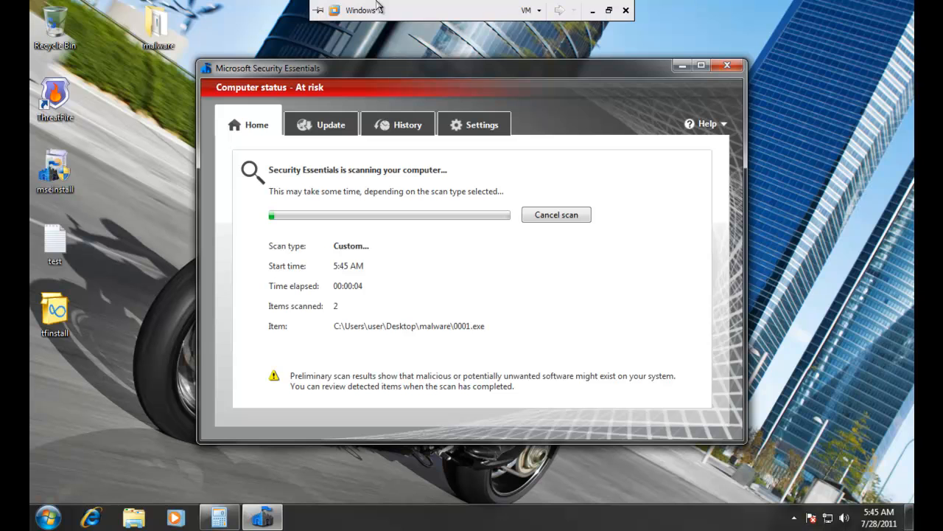
key("alt+Tab")
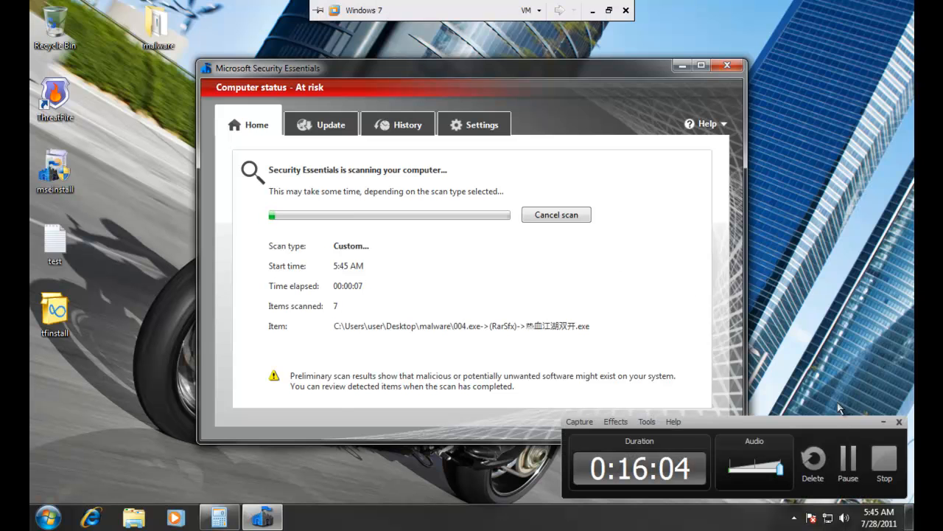
left_click(843, 448)
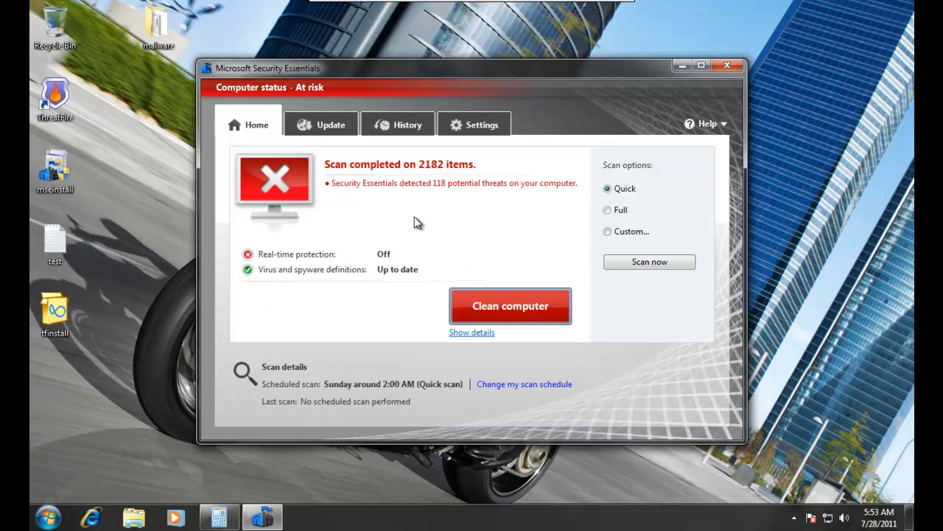
Step: Start cleaning the detected threats and view details of the first Trojan and TrojanDownloader entries
left_click(470, 308)
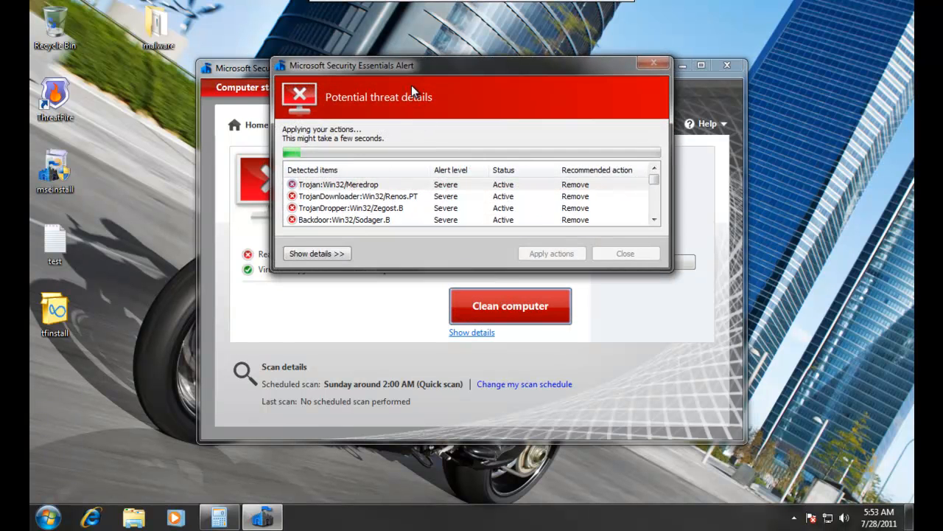
left_click(336, 254)
left_click(338, 185)
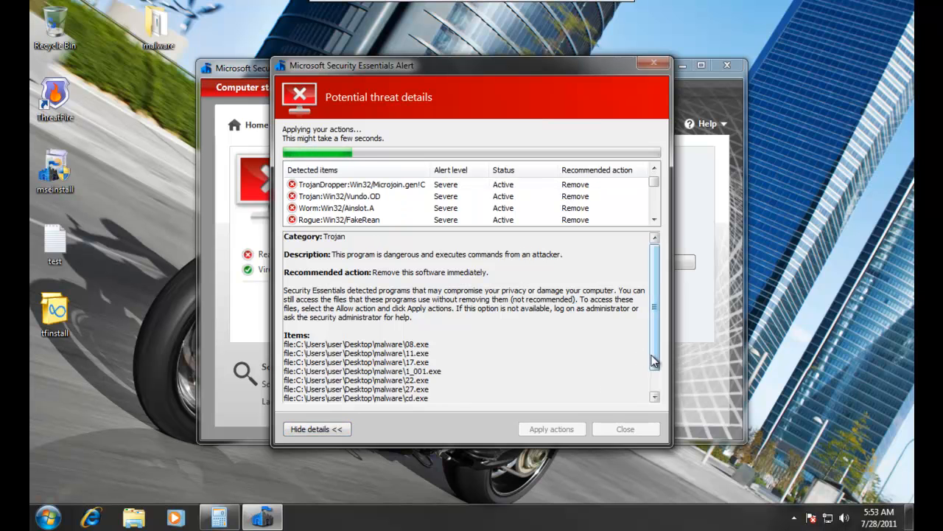
left_click_drag(653, 358, 651, 419)
left_click(424, 193)
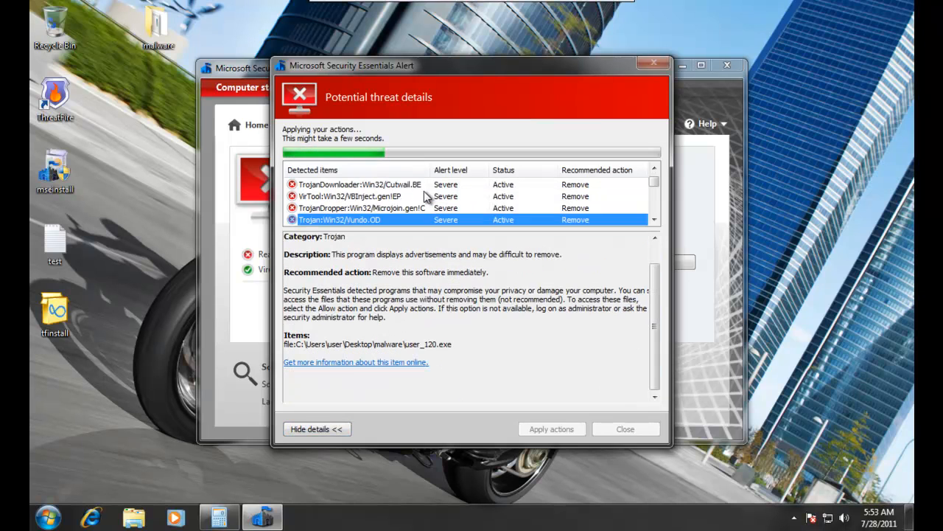
left_click(424, 194)
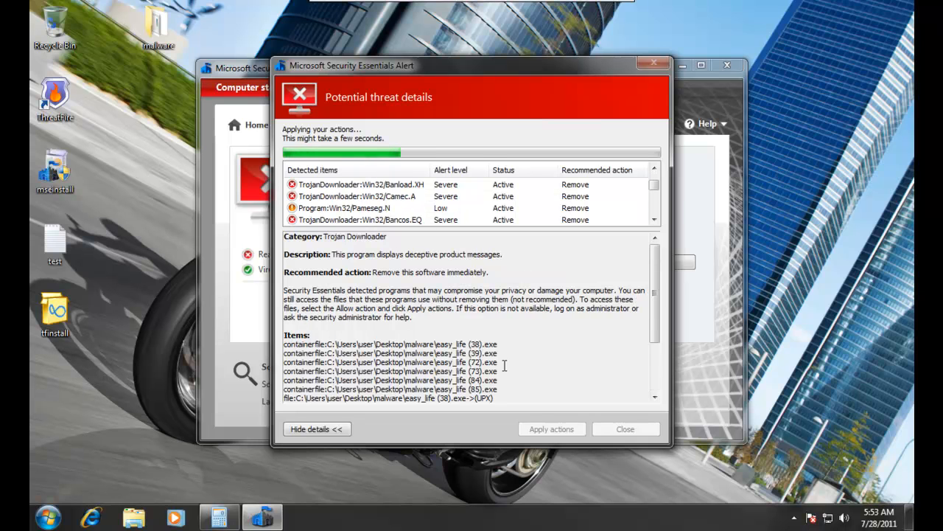
scroll(640, 352, "down", 3)
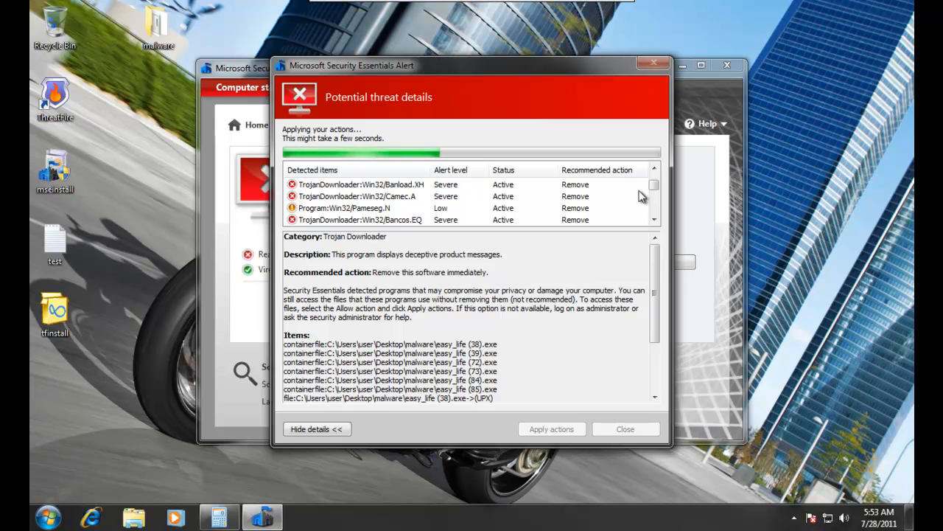
mouse_move(653, 187)
left_mouse_down()
mouse_move(653, 227)
mouse_move(644, 168)
mouse_move(641, 176)
left_mouse_up()
Step: Step through the detected threats list while the removal actions are applied
left_click(653, 219)
left_click(653, 219)
left_click(653, 219)
left_click(653, 219)
left_click(653, 219)
left_click(653, 219)
left_click(653, 219)
left_click(653, 218)
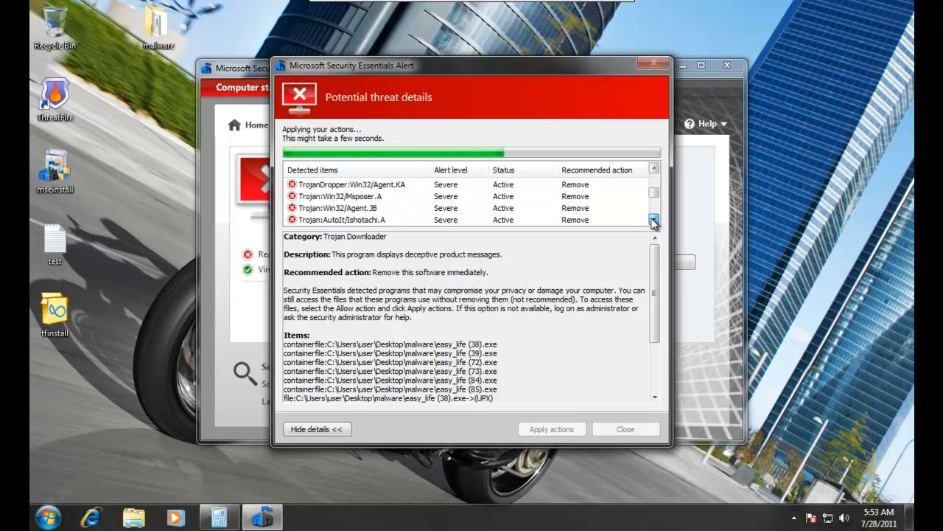
left_click(652, 219)
left_click(653, 219)
left_click(653, 219)
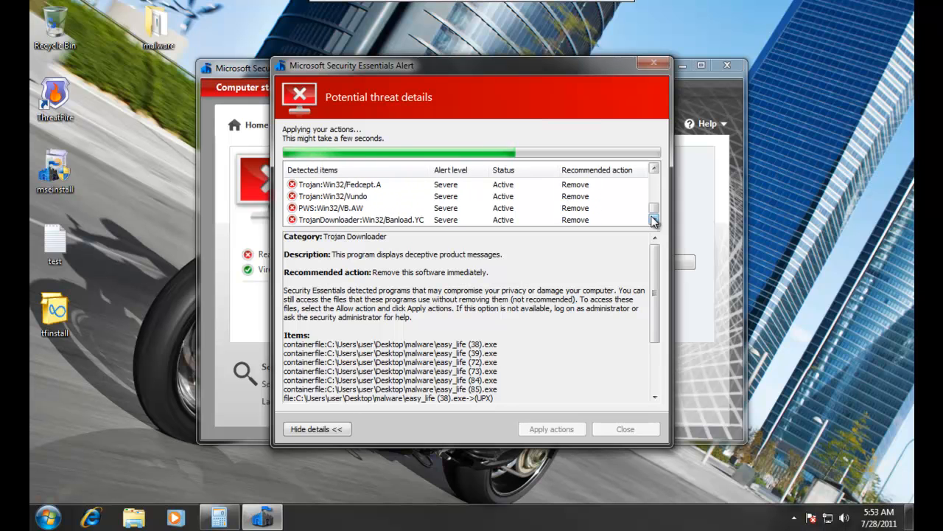
left_click(654, 169)
left_click(654, 169)
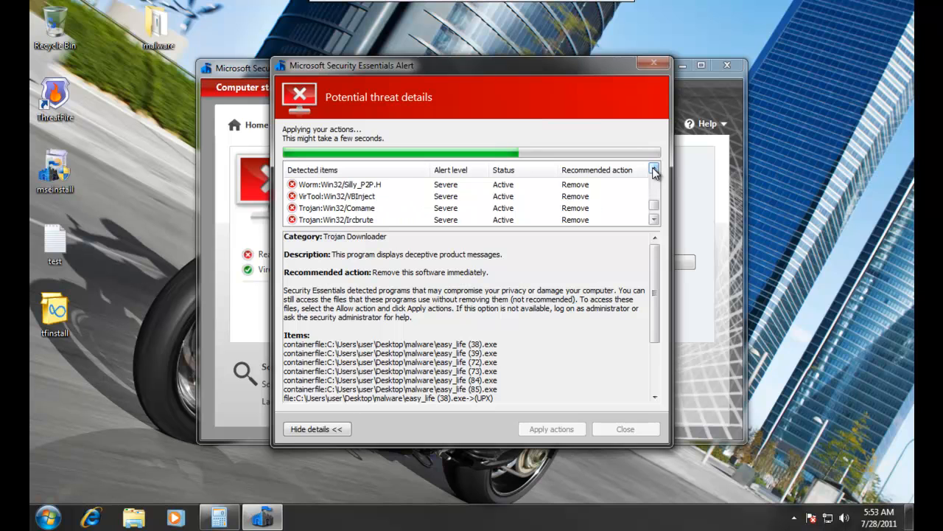
left_click(654, 169)
left_click(653, 169)
left_click(654, 169)
left_click(654, 169)
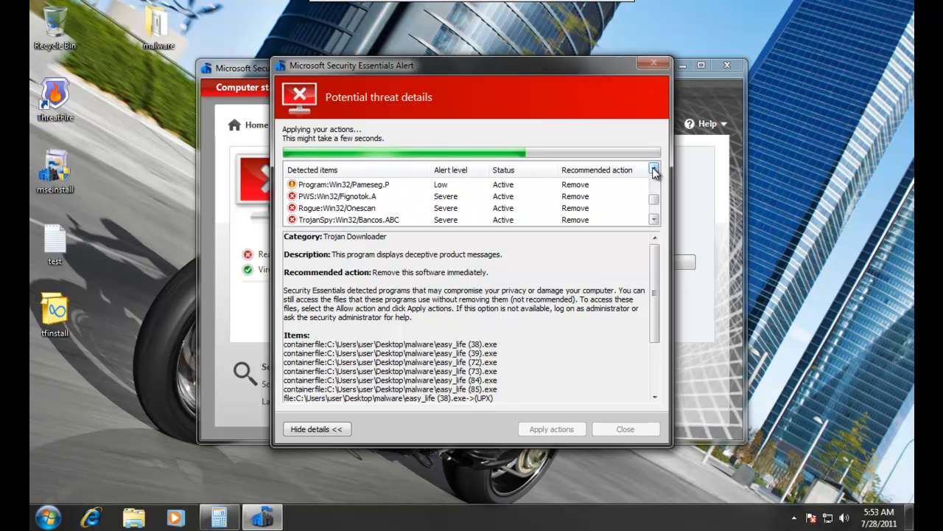
left_click(653, 168)
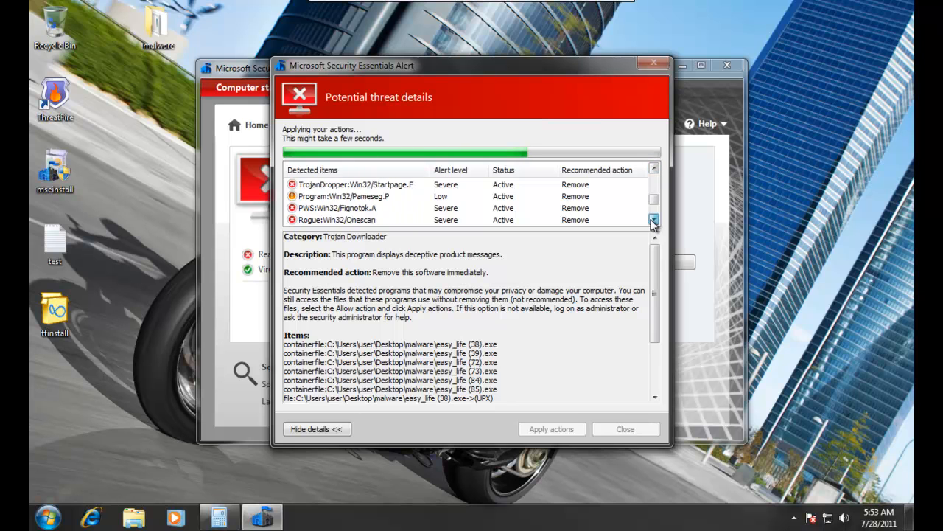
left_click(653, 219)
left_click(654, 220)
left_click(653, 220)
left_click(653, 220)
left_click(654, 220)
left_click(654, 220)
left_click(654, 220)
left_click(653, 220)
left_click(654, 220)
left_click(654, 221)
left_click(654, 220)
left_click(654, 220)
left_click(654, 220)
left_click(653, 220)
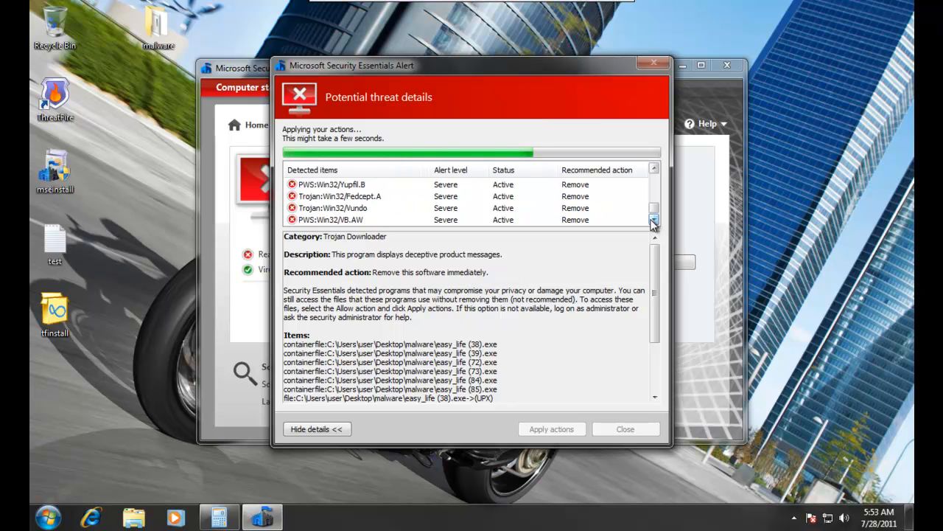
left_click(653, 220)
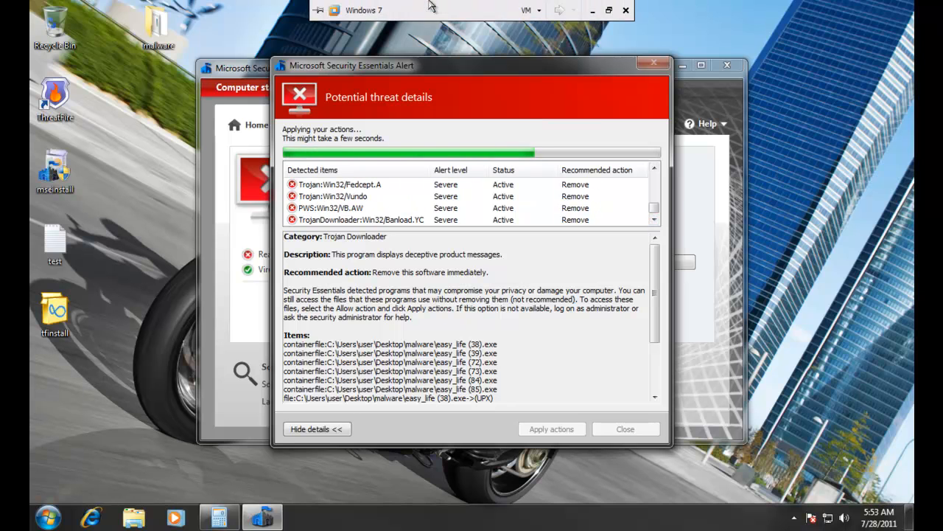
Step: Review details of PWS:Win32/VB.AW, Program:MSIL/Pameseg, CeeInject, Sinowal, Msposer.A and Troxen!rts entries
key("alt+Tab")
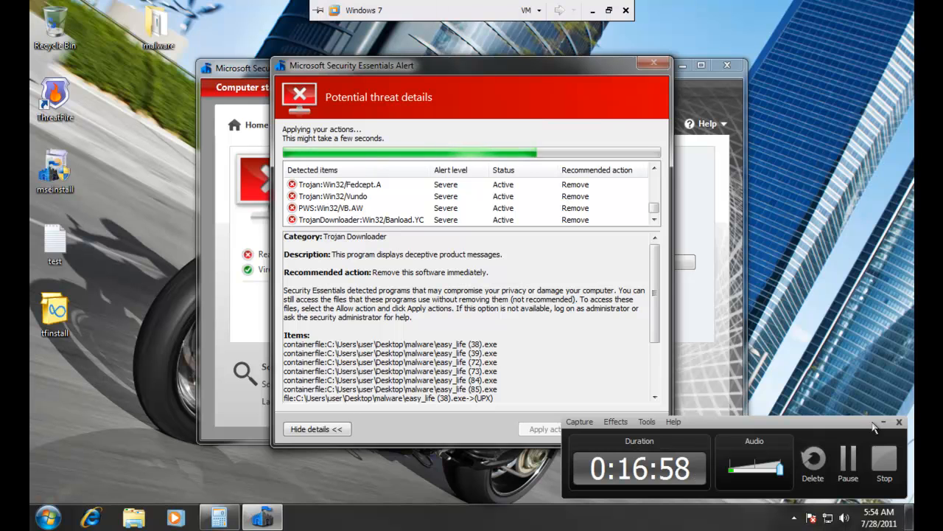
mouse_move(451, 2)
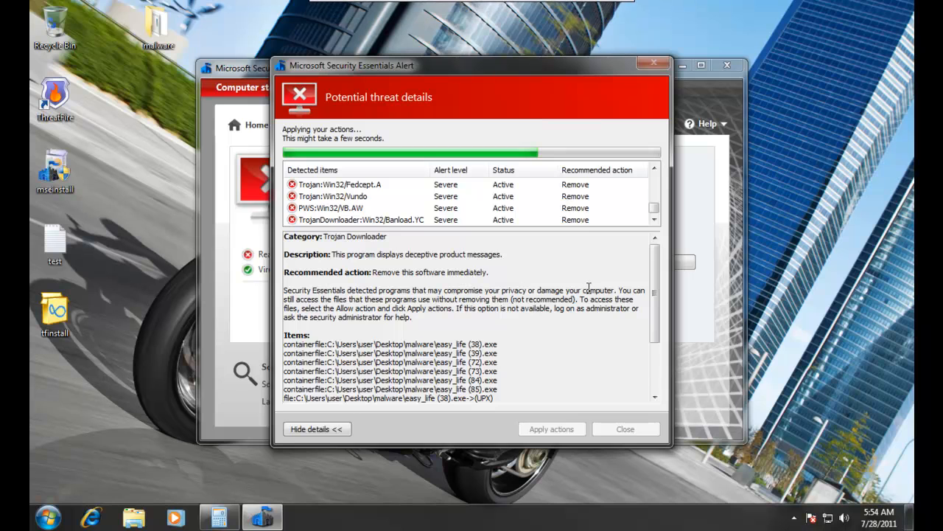
left_click(323, 209)
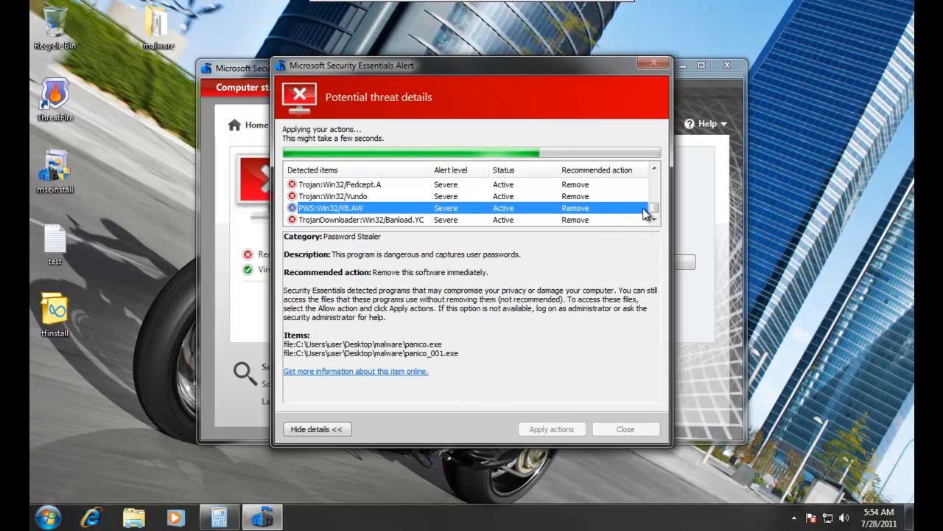
scroll(652, 210, "down", 3)
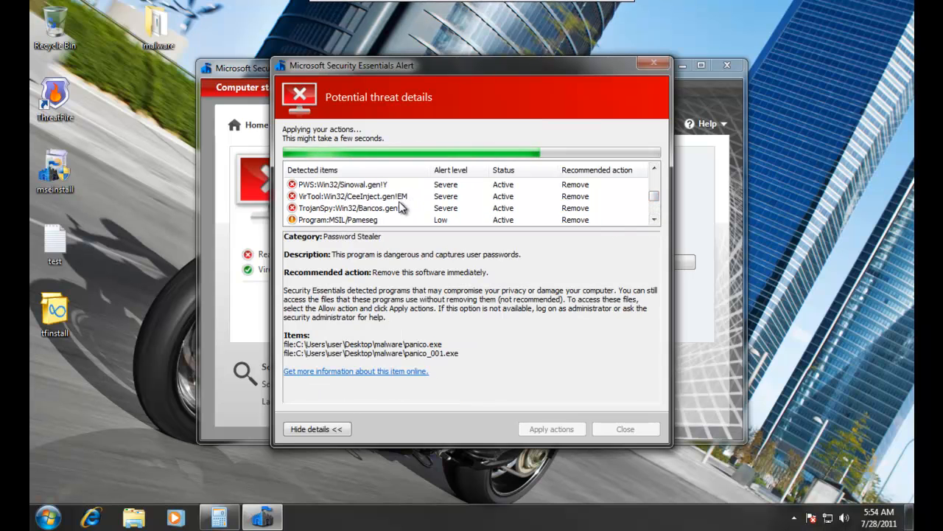
left_click(402, 221)
left_click(397, 197)
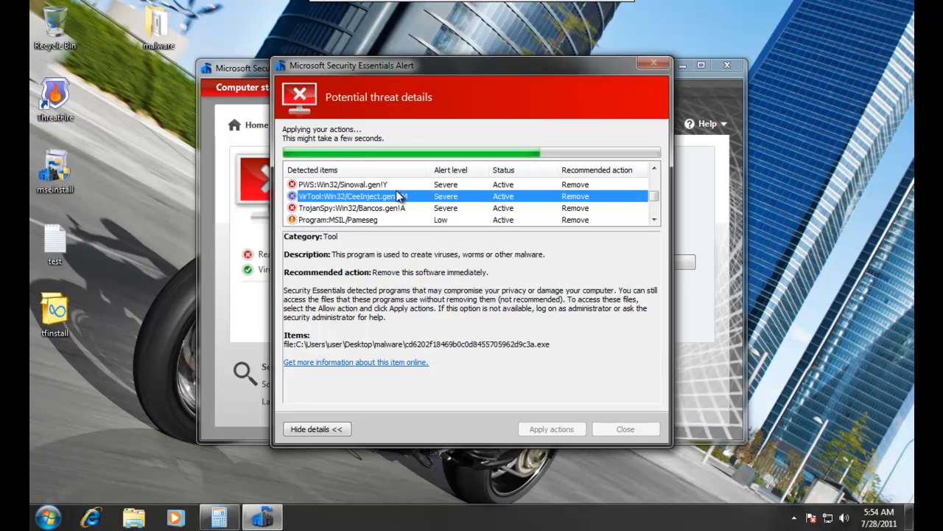
left_click(396, 186)
scroll(395, 191, "up", 2)
left_click(394, 194)
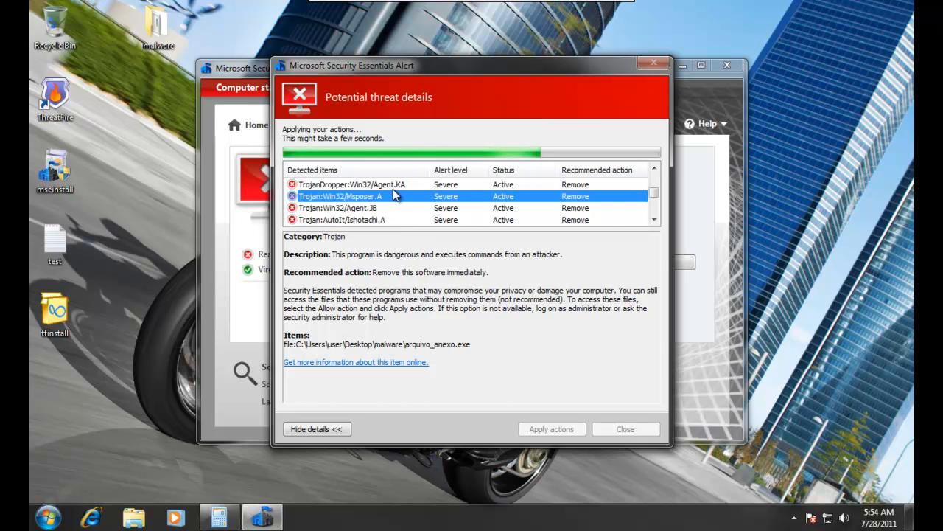
scroll(395, 195, "up", 1)
left_click(394, 195)
scroll(395, 196, "up", 3)
scroll(395, 196, "down", 1)
left_click(395, 197)
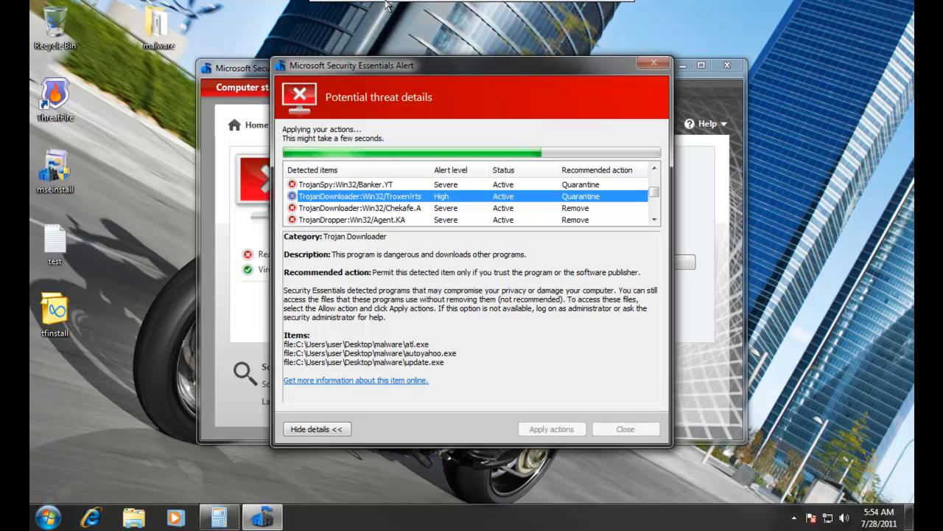
Step: Scroll through the remaining threats, then close the finished alert and dismiss Sample Submission
key("alt+Tab")
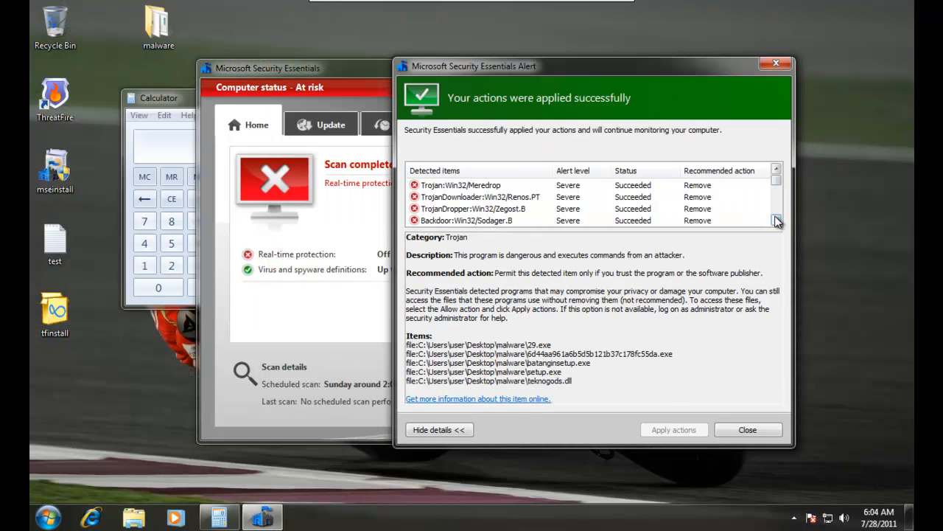
left_click(776, 220)
left_click(776, 221)
left_click(776, 221)
left_click(776, 220)
left_click(776, 220)
left_click(776, 221)
left_click(776, 220)
left_click(776, 220)
left_click(776, 220)
left_click(776, 220)
left_click(776, 221)
left_click(776, 220)
left_click(776, 220)
left_click(776, 221)
left_click(776, 221)
left_click(776, 221)
left_click(776, 221)
left_click(776, 221)
left_click(759, 427)
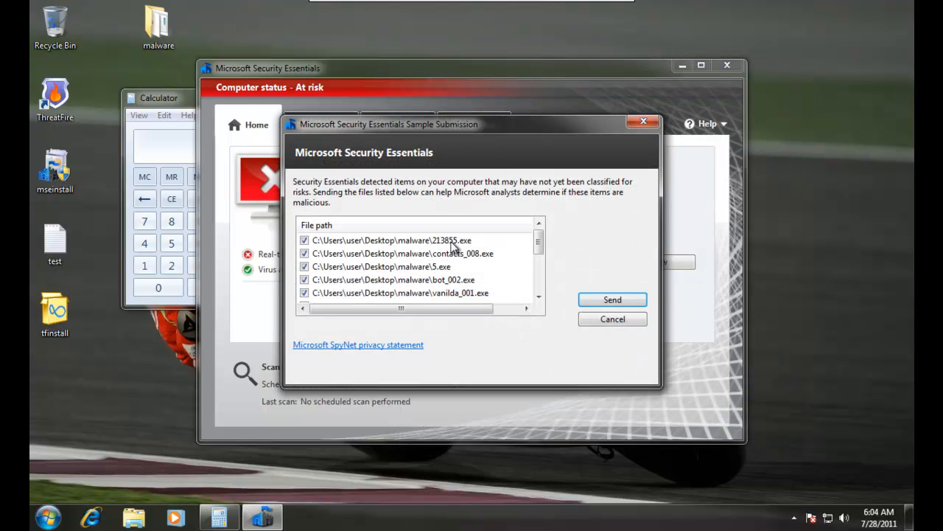
left_click(630, 301)
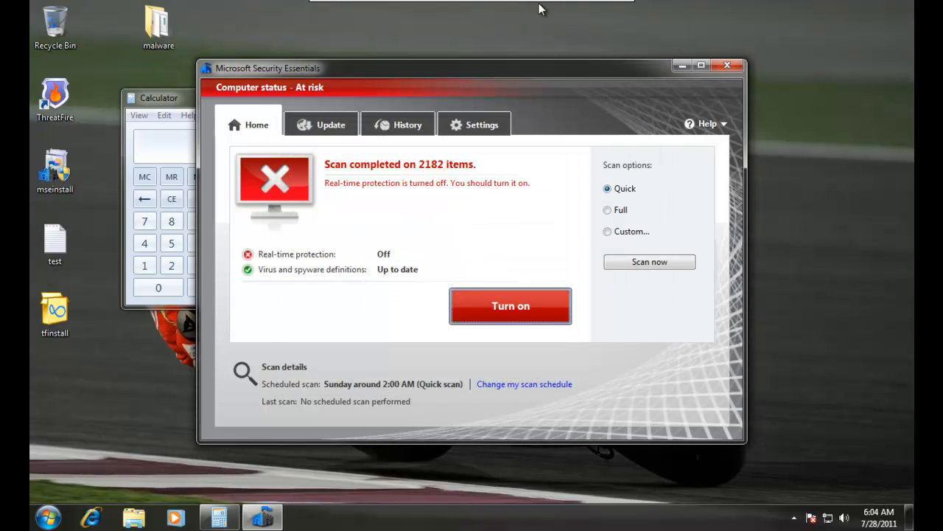
Step: Move Security Essentials aside and open the malware folder to confirm 85 items remain
left_click_drag(344, 76, 910, 59)
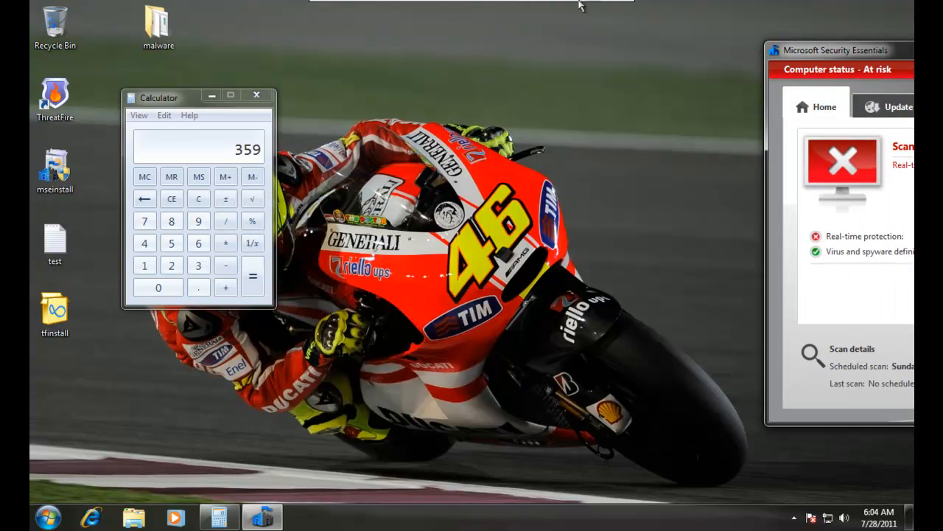
double_click(157, 23)
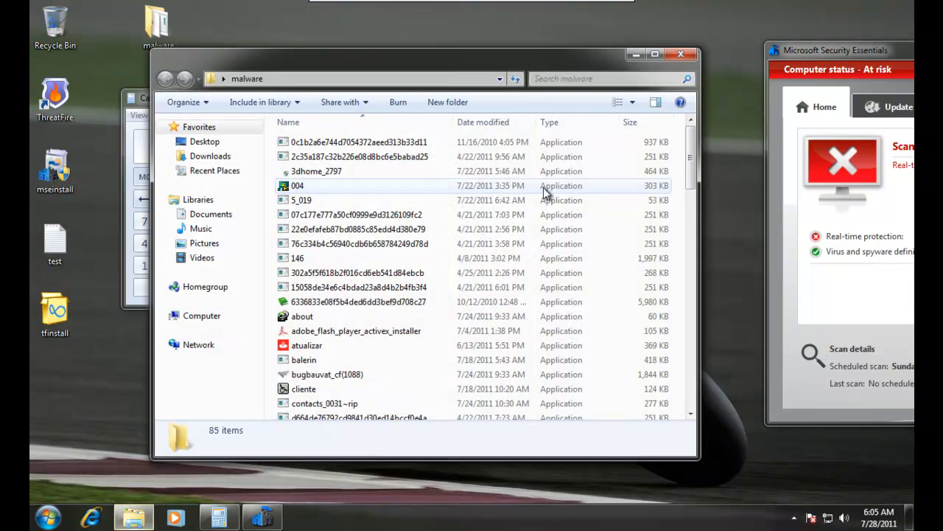
left_click(670, 53)
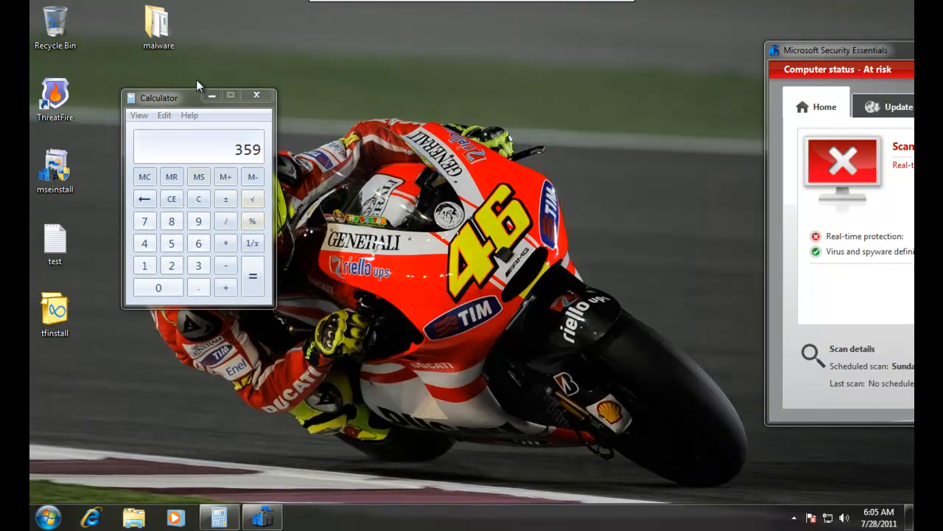
left_click_drag(171, 109, 185, 97)
double_click(156, 23)
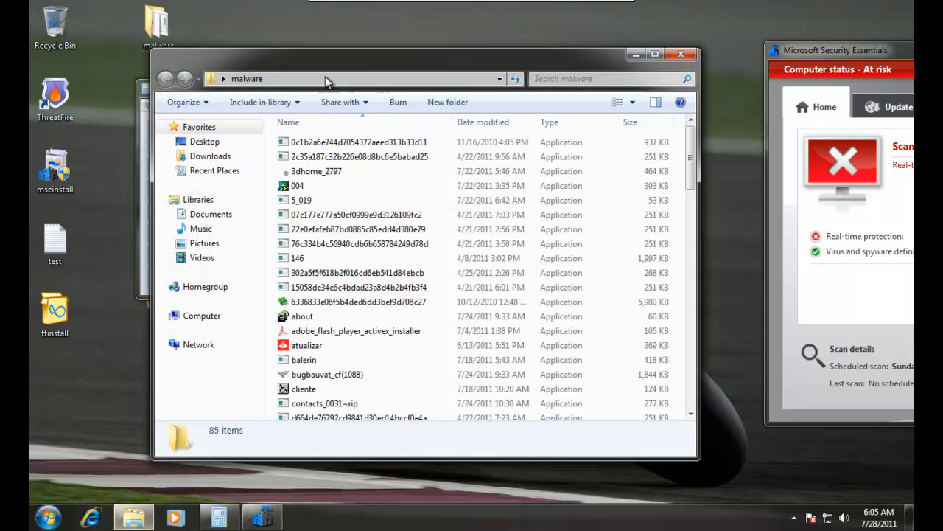
left_click(636, 53)
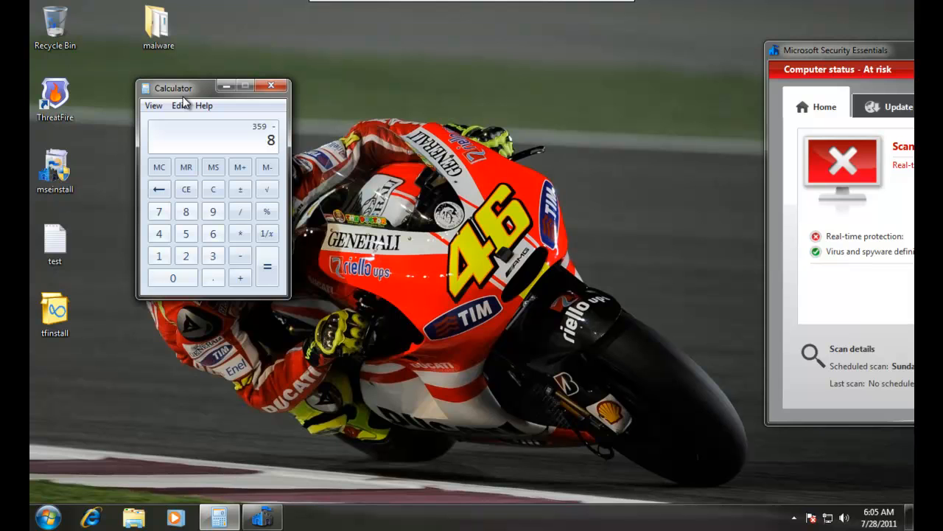
Step: Compute 359-85 = 274 and 274/359 = 0.7632311977715877 in Calculator, then close it
key("Return")
type("9")
key("Return")
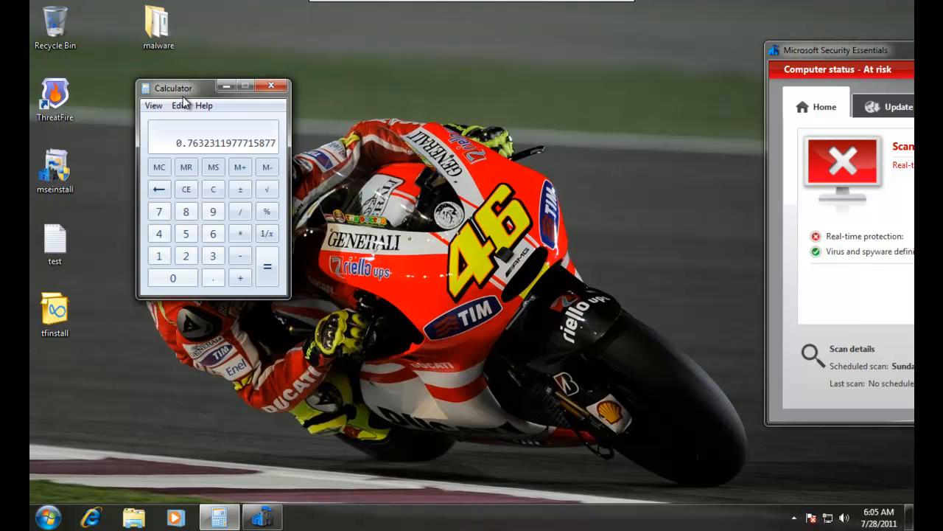
left_click(271, 85)
left_click_drag(771, 52, 347, 11)
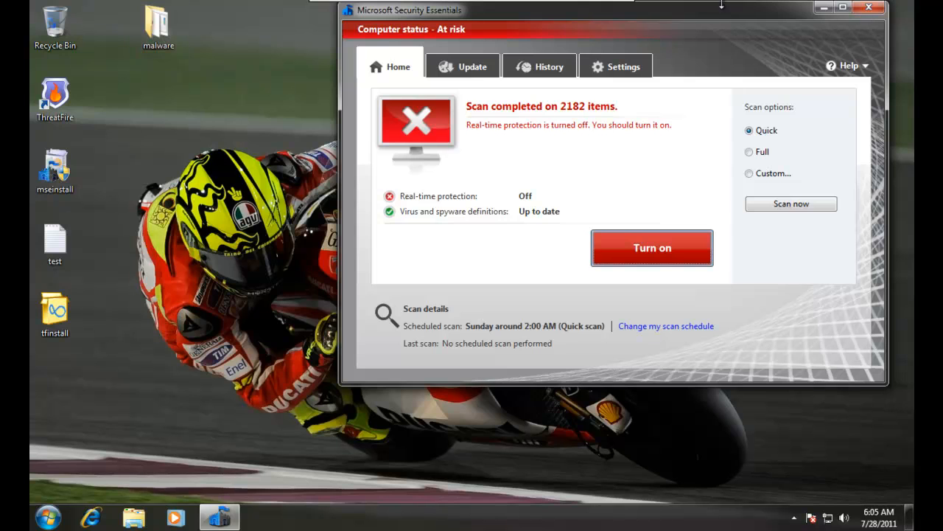
Step: Turn Security Essentials real-time protection back on and check the hidden tray icons
left_click_drag(713, 14, 625, 30)
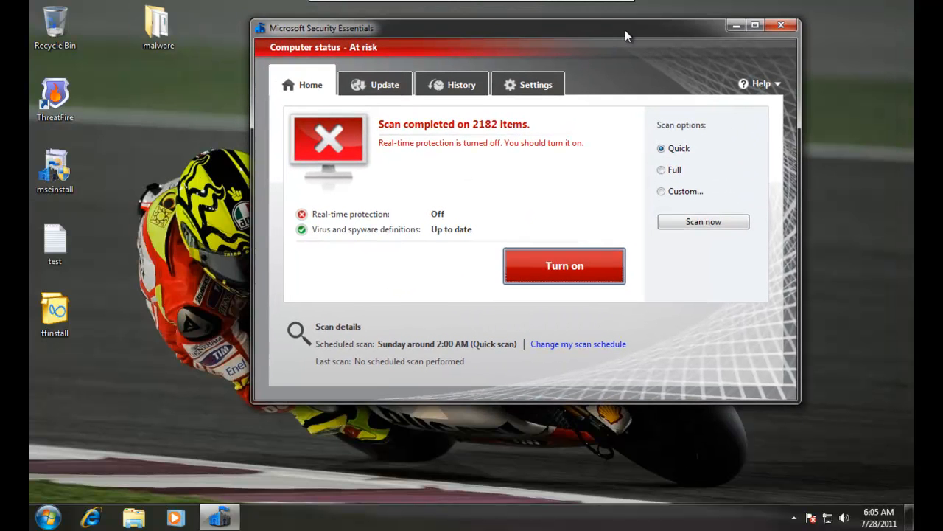
left_click(587, 270)
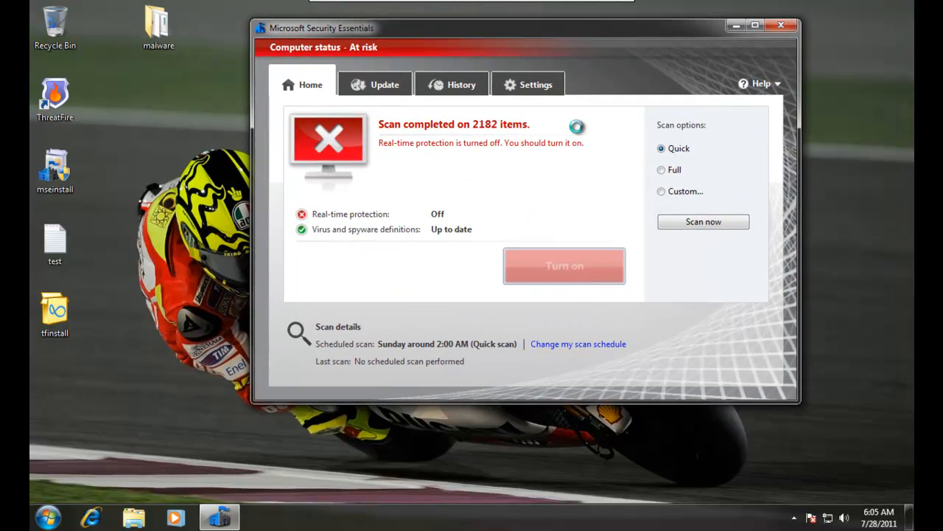
left_click(794, 518)
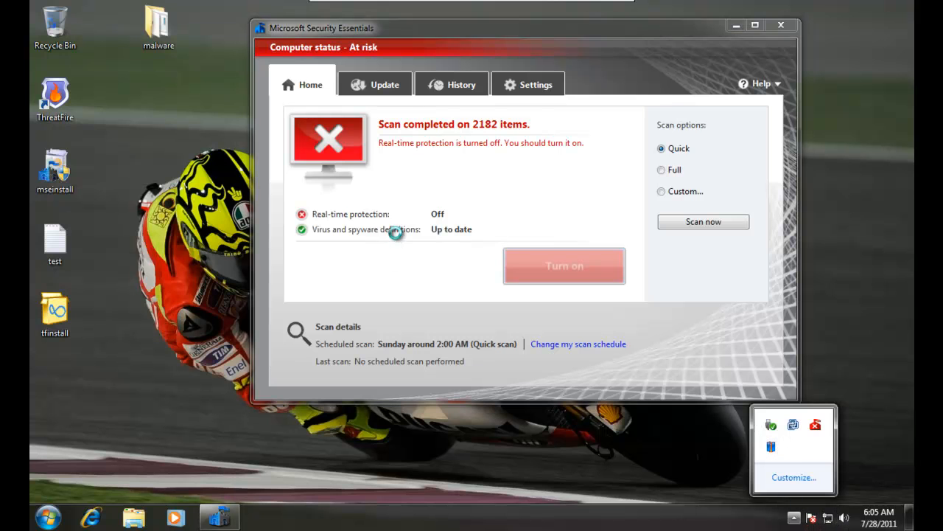
left_click(355, 34)
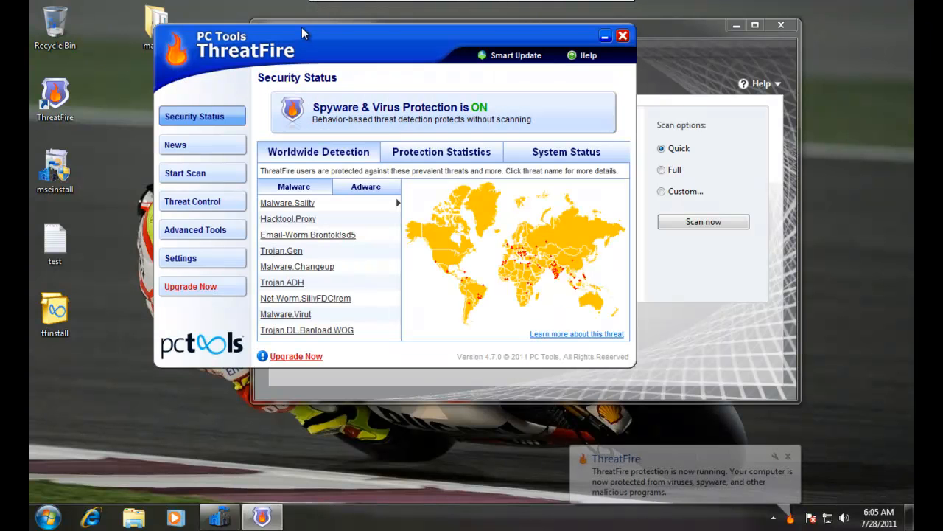
Step: Close ThreatFire, review the Action Center messages, and close Security Essentials showing Protected
left_click(622, 37)
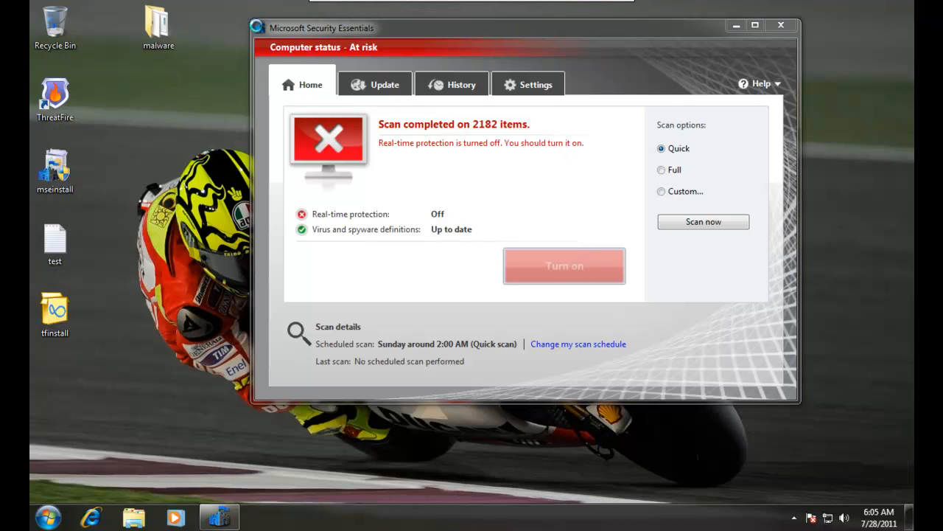
left_click(219, 518)
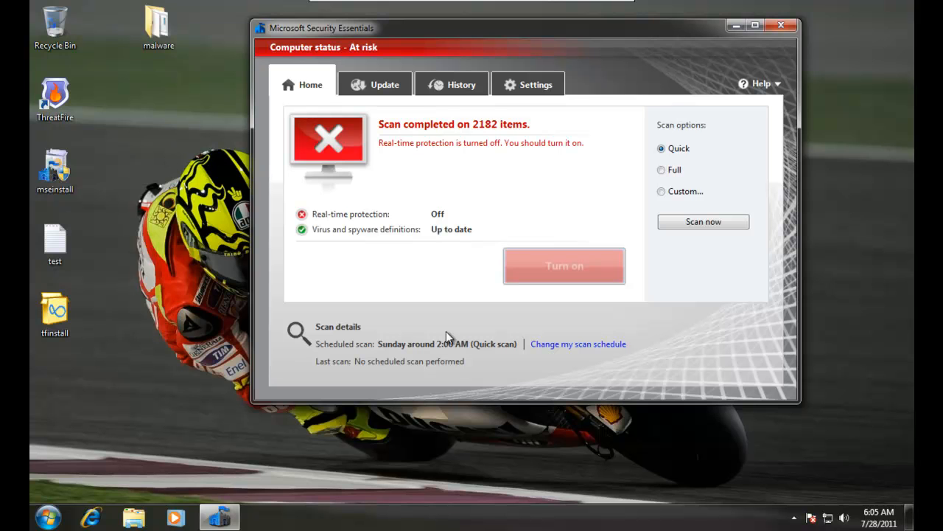
left_click(810, 520)
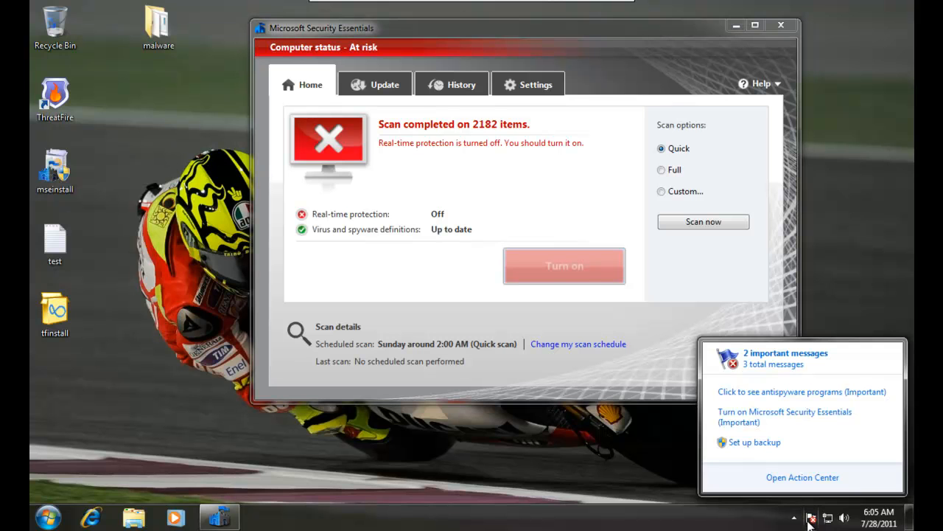
left_click(559, 483)
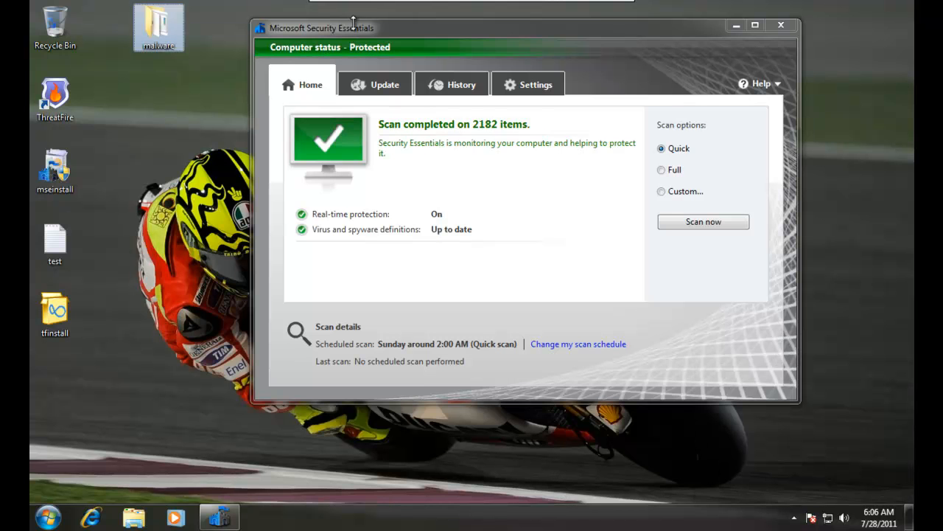
left_click(781, 27)
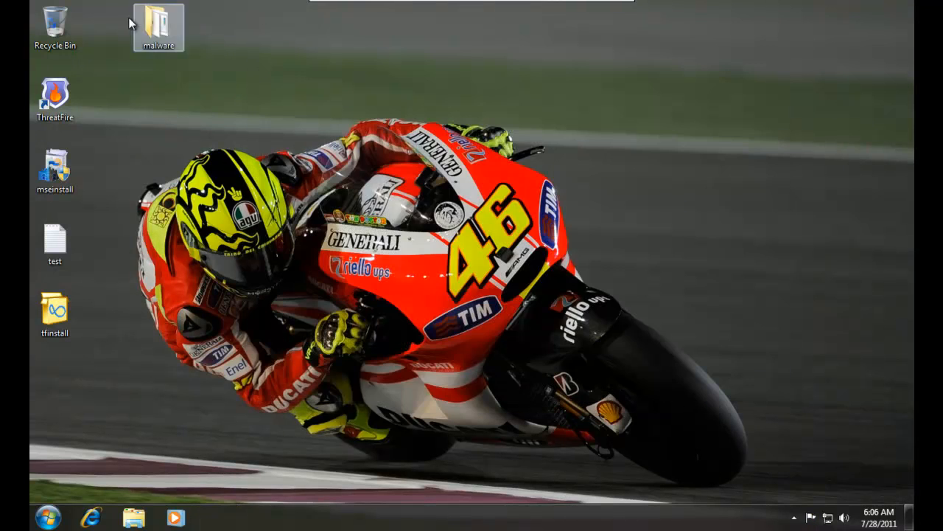
Step: Maximise the 85-item malware folder and run the first sample, dismissing the not-valid-Win32 error
double_click(152, 27)
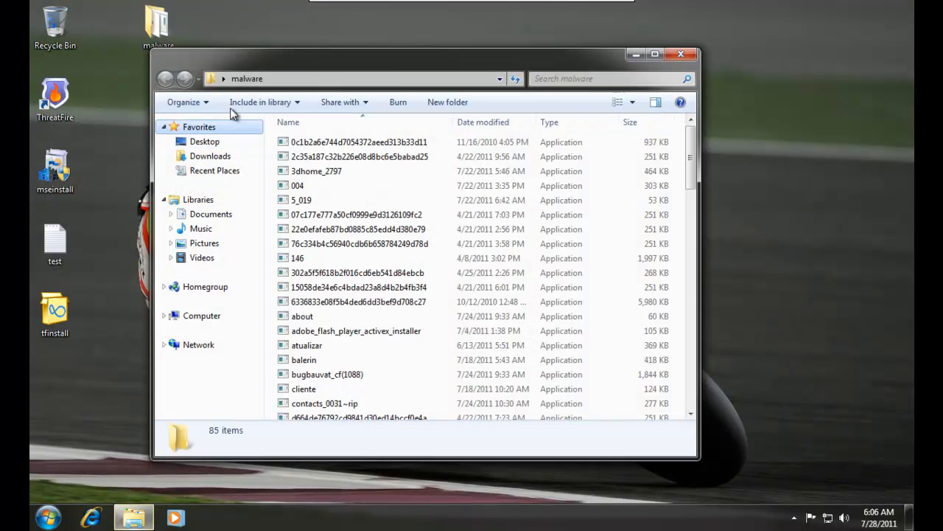
double_click(260, 66)
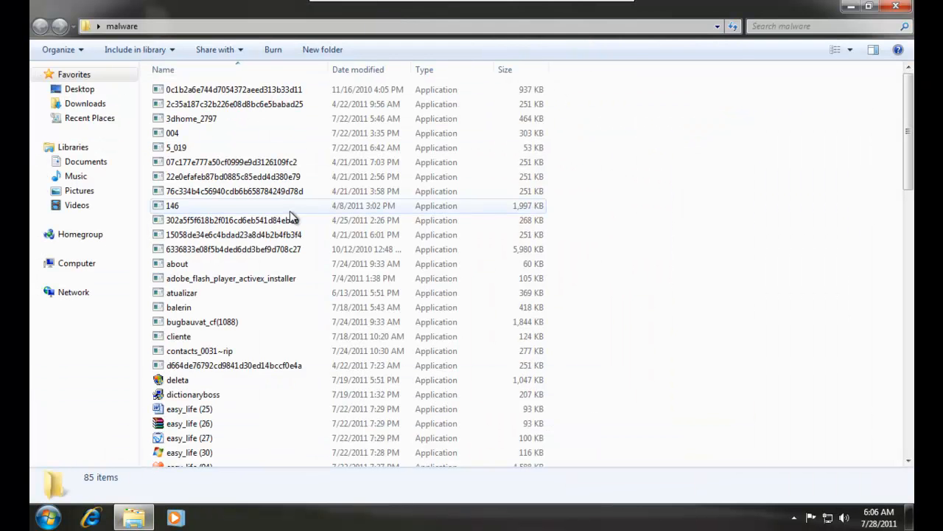
left_click(241, 89)
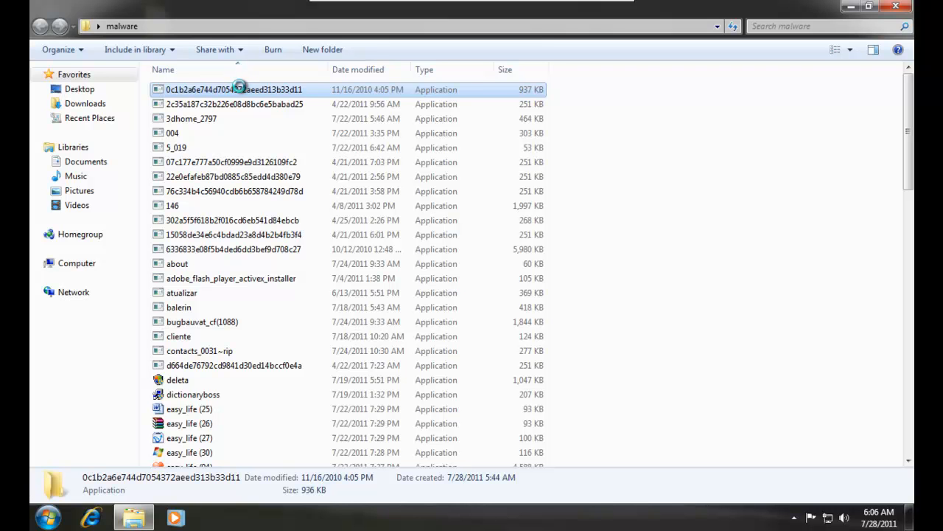
right_click(248, 94)
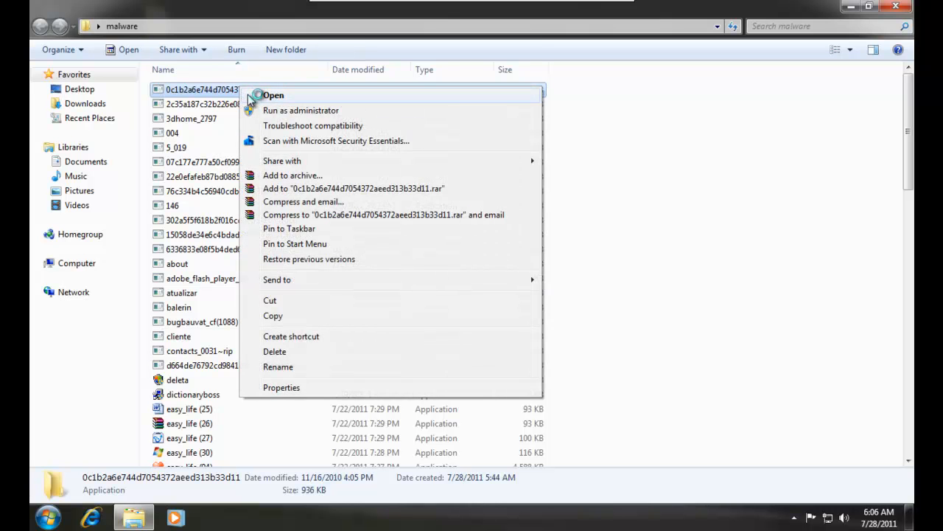
left_click(248, 94)
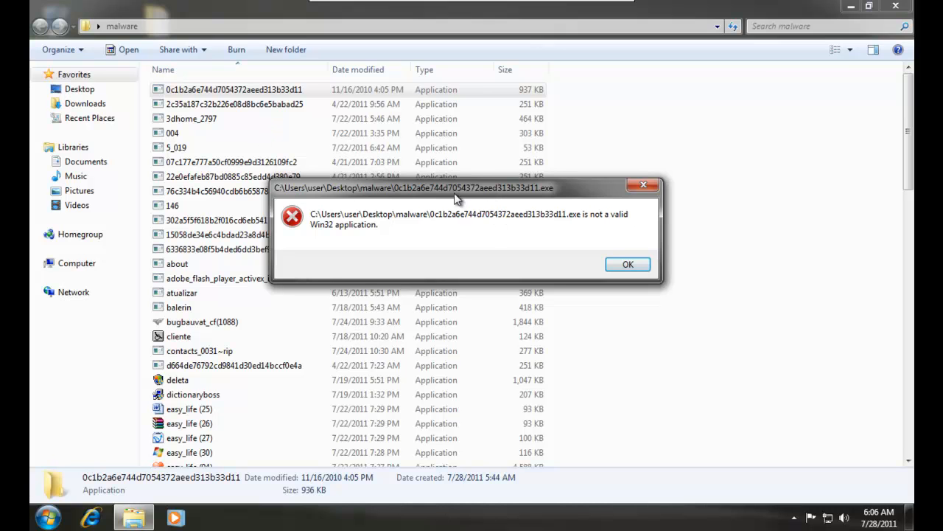
left_click_drag(440, 181, 398, 146)
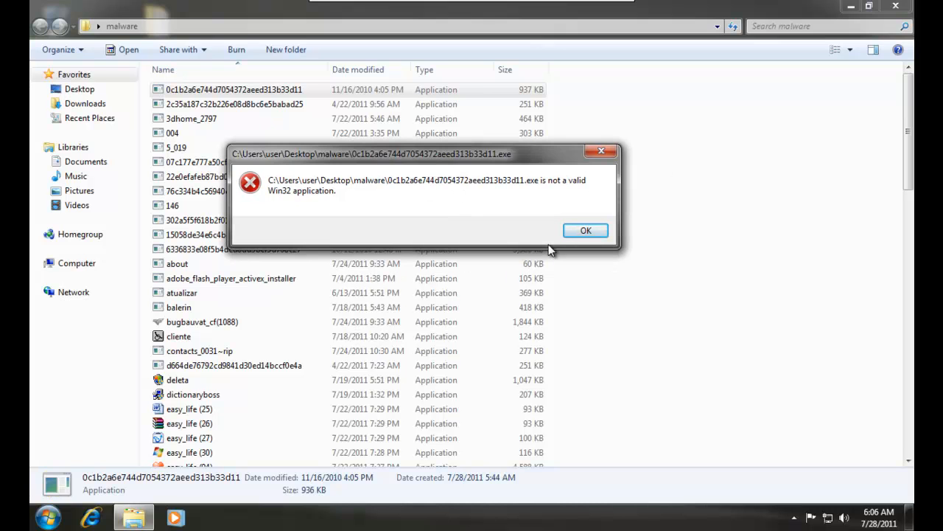
left_click(579, 233)
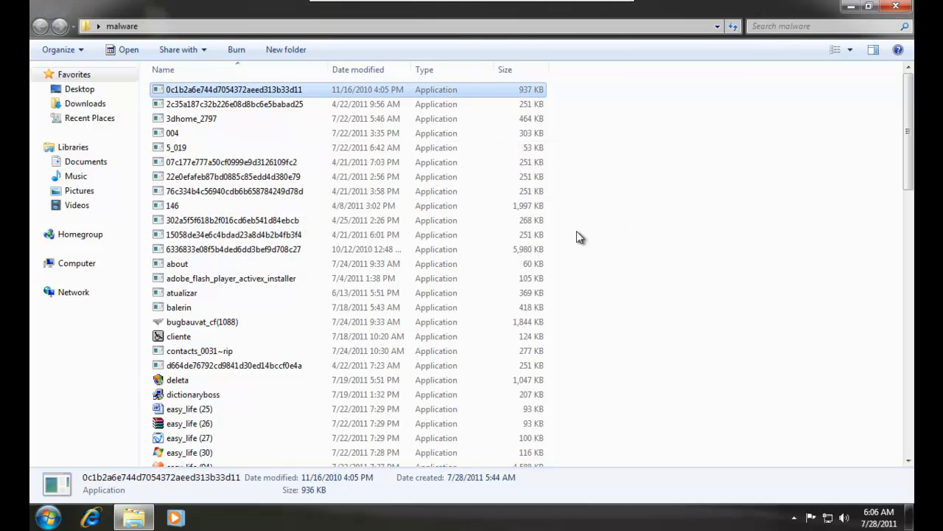
Step: Check the hidden tray icons, then minimise and restore the malware folder window
left_click(794, 518)
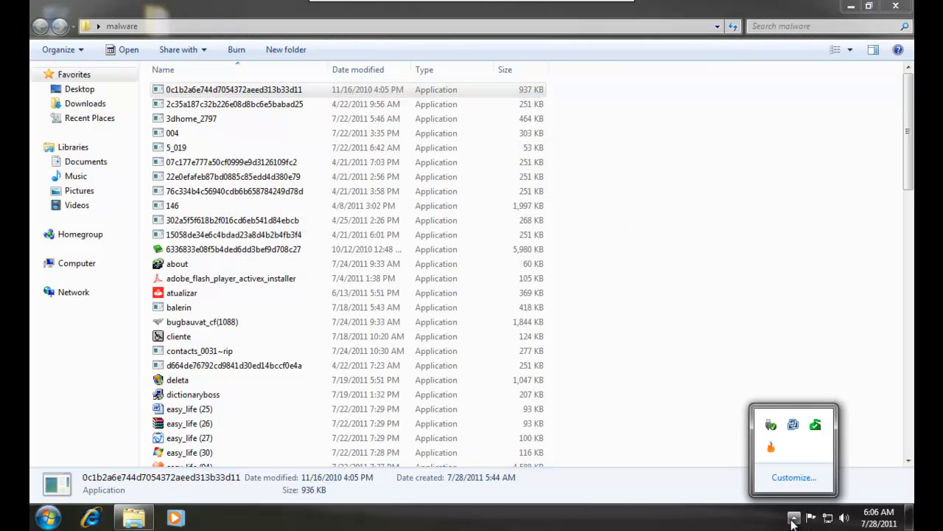
left_click(642, 304)
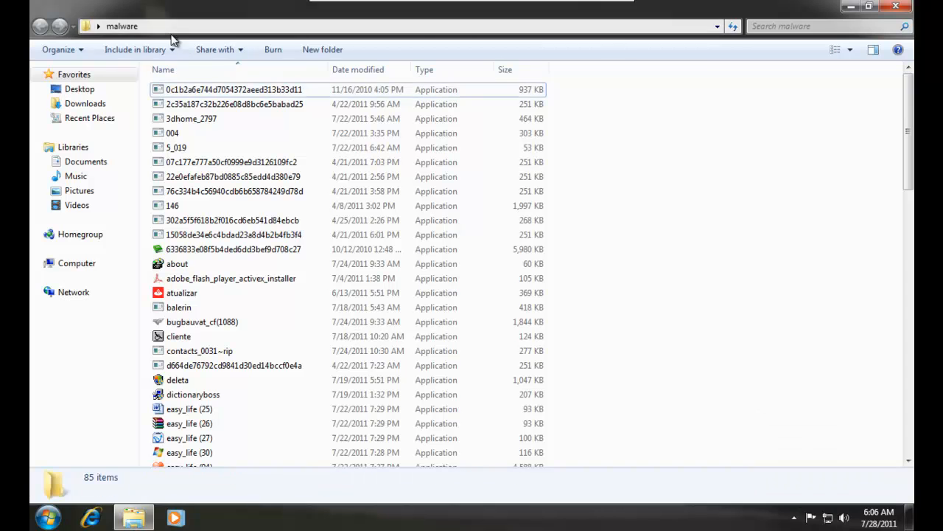
left_click(134, 518)
left_click(132, 518)
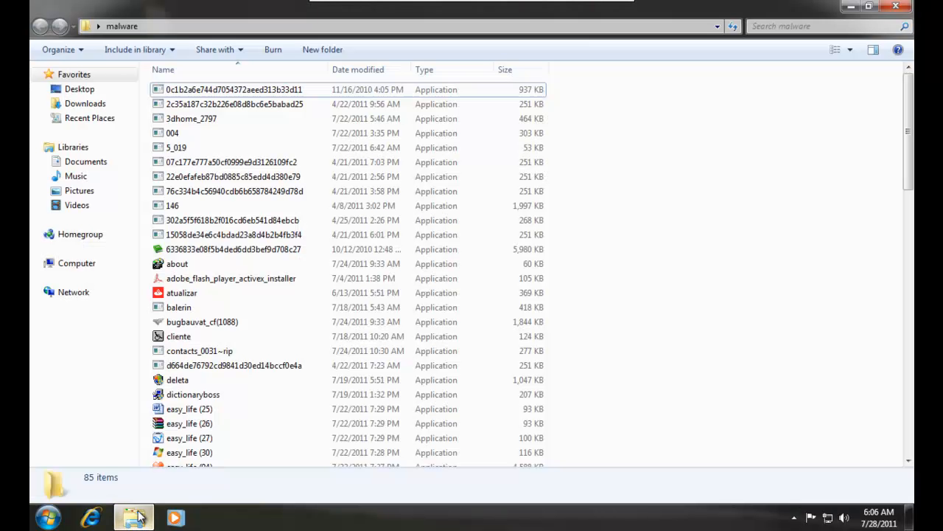
Step: Run the second sample 2c35a187… and the 3dhome_2797 sample from the malware folder
double_click(198, 104)
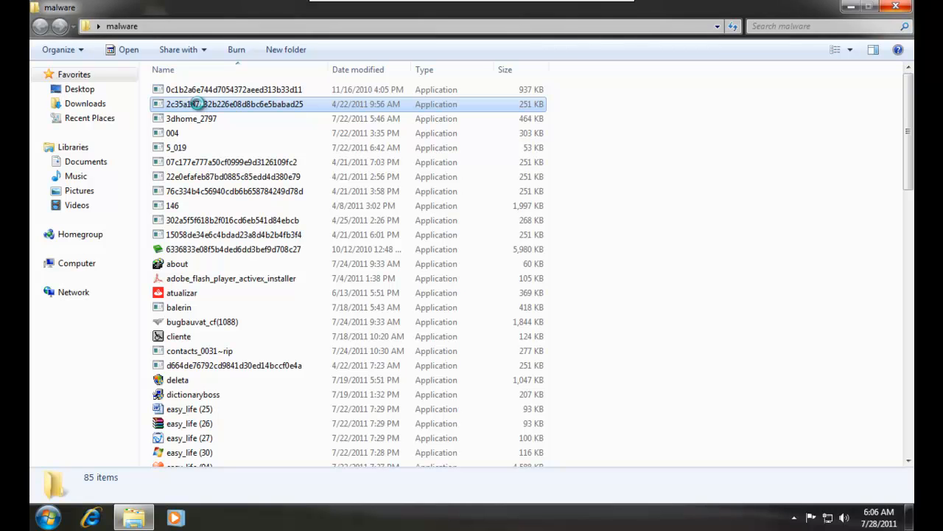
right_click(199, 107)
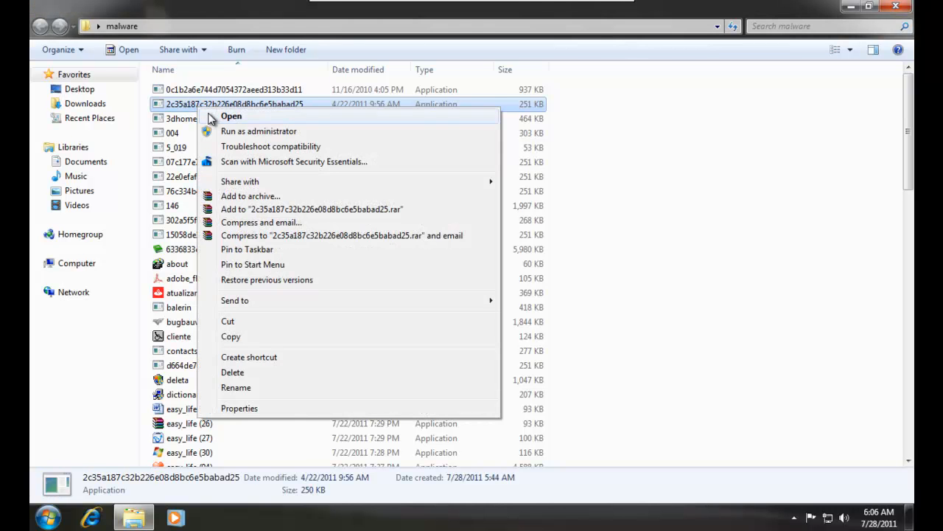
left_click(207, 117)
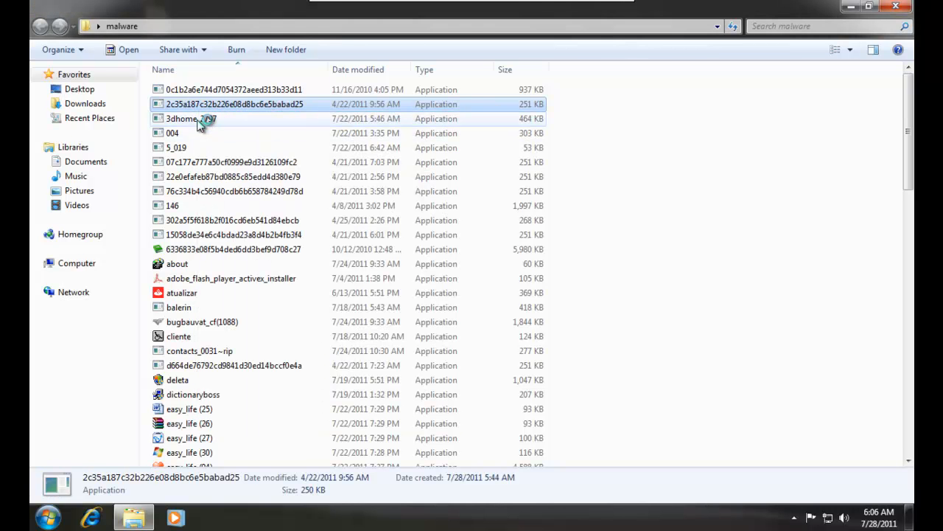
left_click(197, 121)
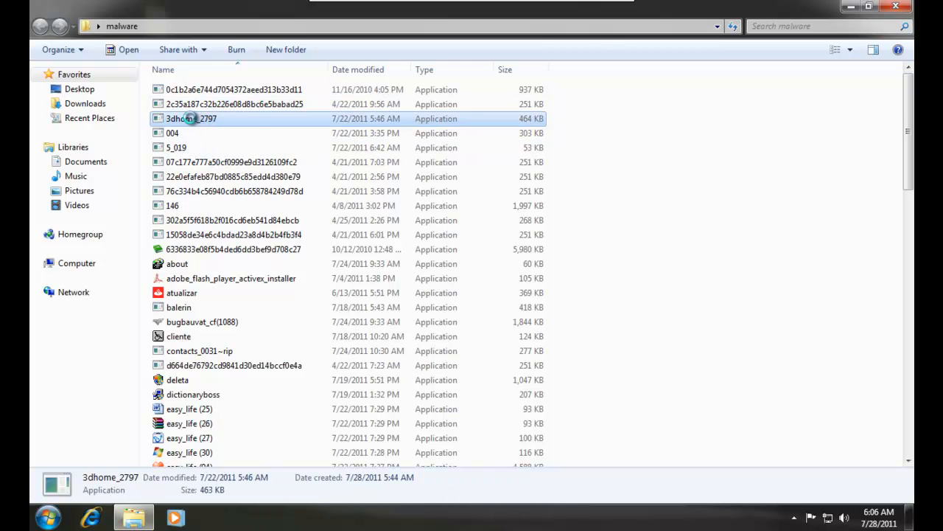
right_click(195, 121)
left_click(203, 127)
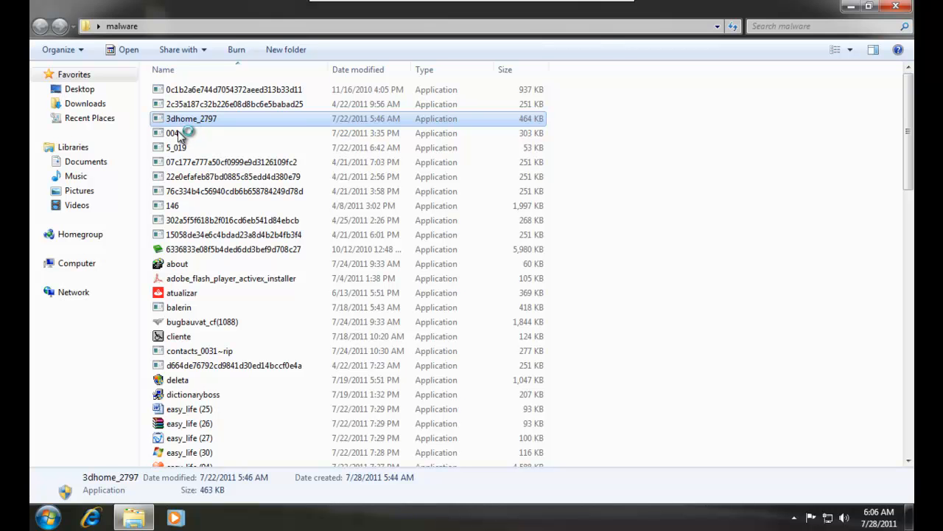
Step: Start Task Manager from the taskbar and allow 3dhome_2797 to make changes
right_click(354, 524)
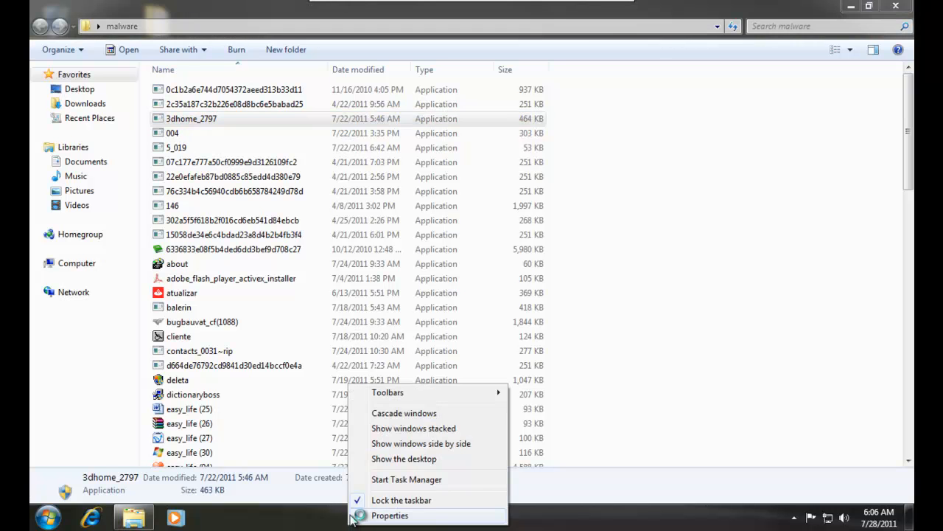
left_click(369, 481)
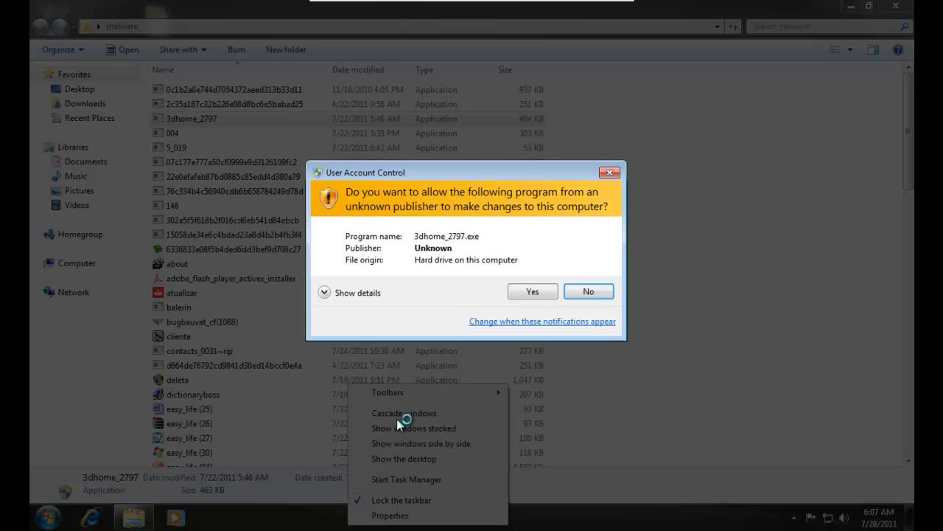
left_click(520, 293)
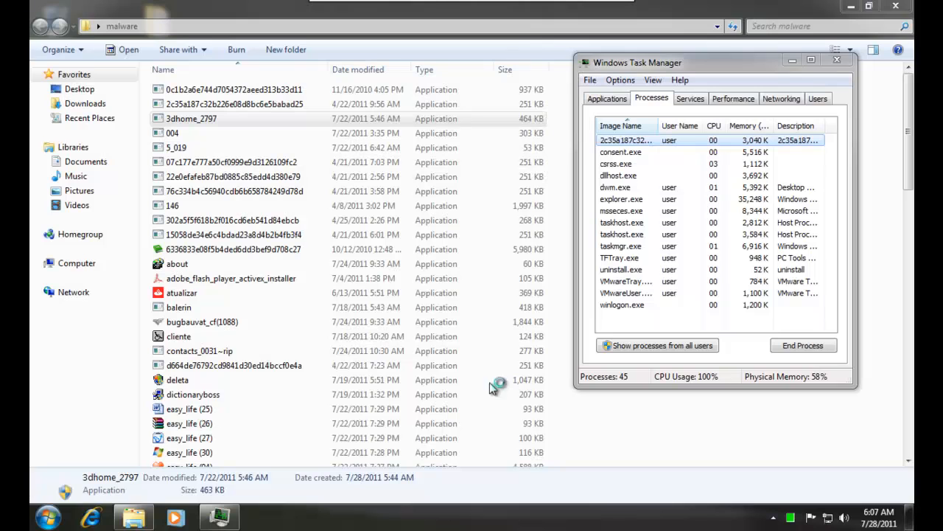
Step: Confirm the GabPath uninstall and dismiss its success message
left_click_drag(667, 68, 655, 57)
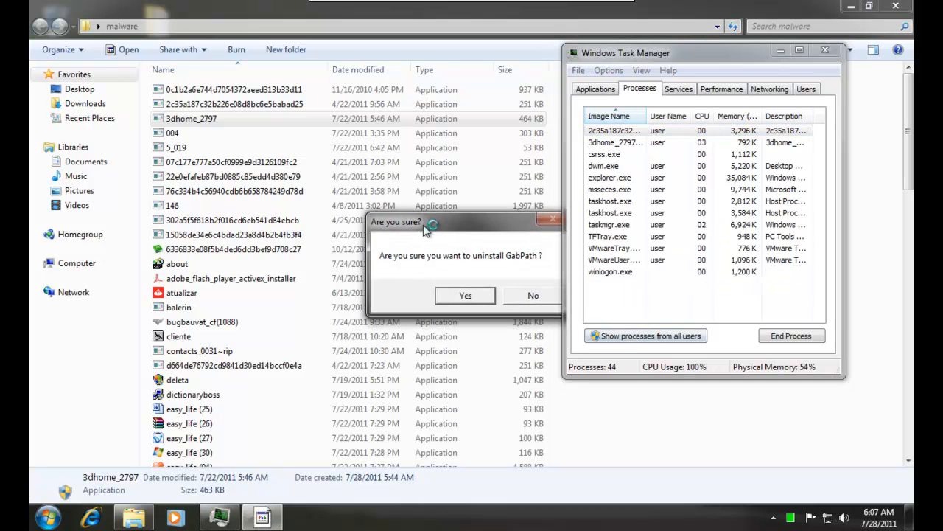
left_click(435, 282)
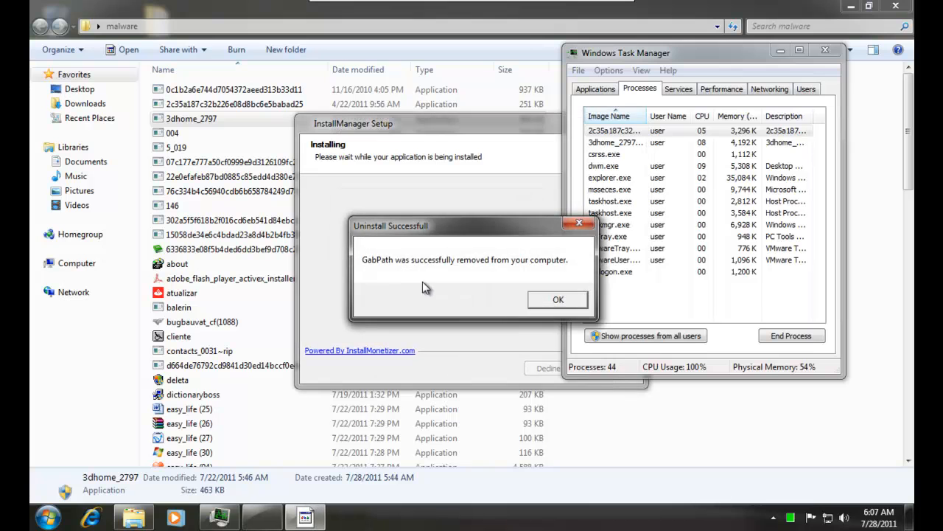
left_click(532, 302)
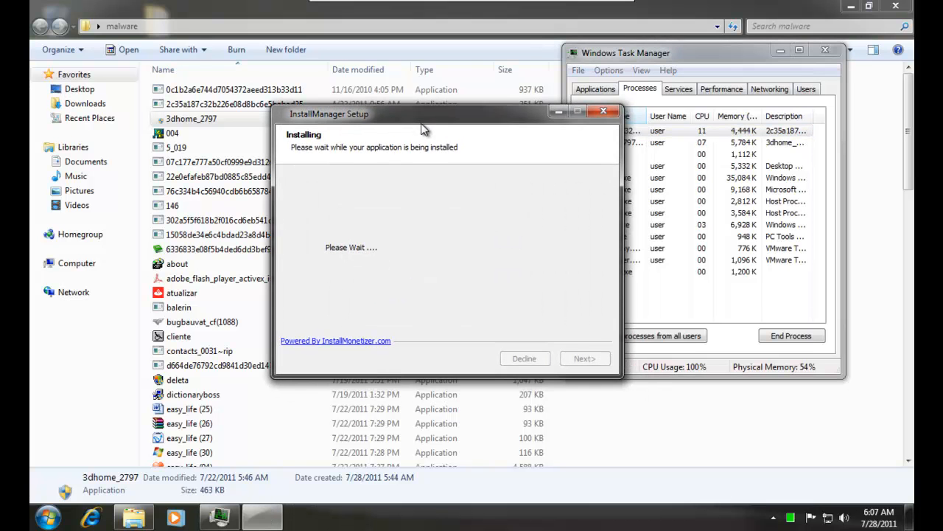
Step: Kill and quarantine the flagged processes in both ThreatFire alerts
left_click(675, 62)
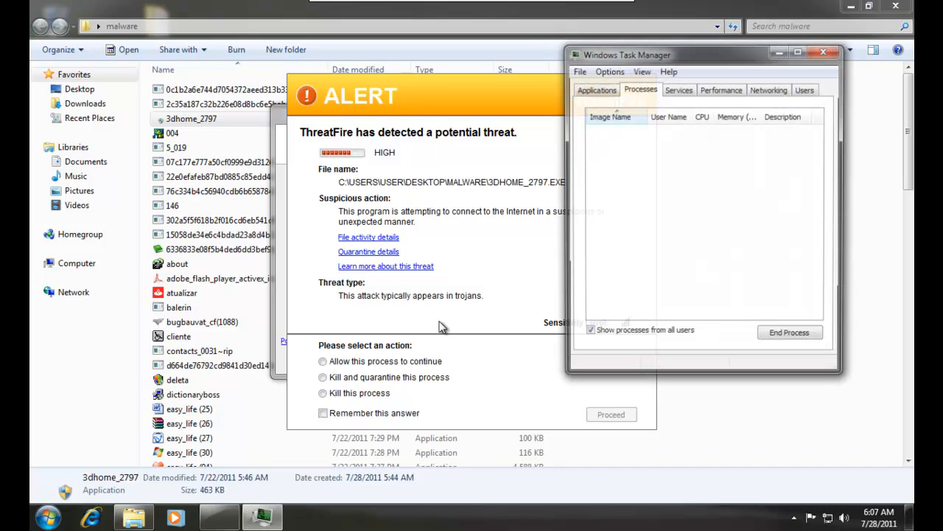
left_click(405, 378)
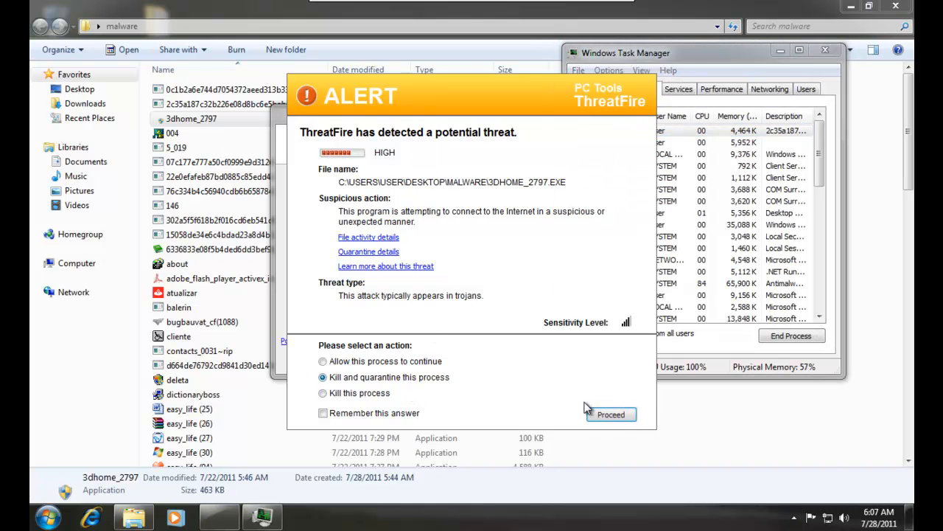
left_click(611, 414)
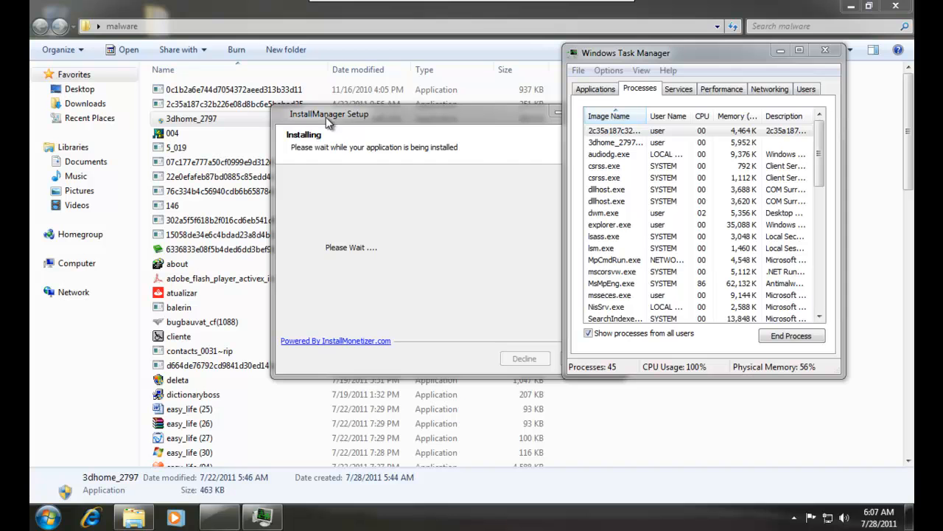
left_click(659, 131)
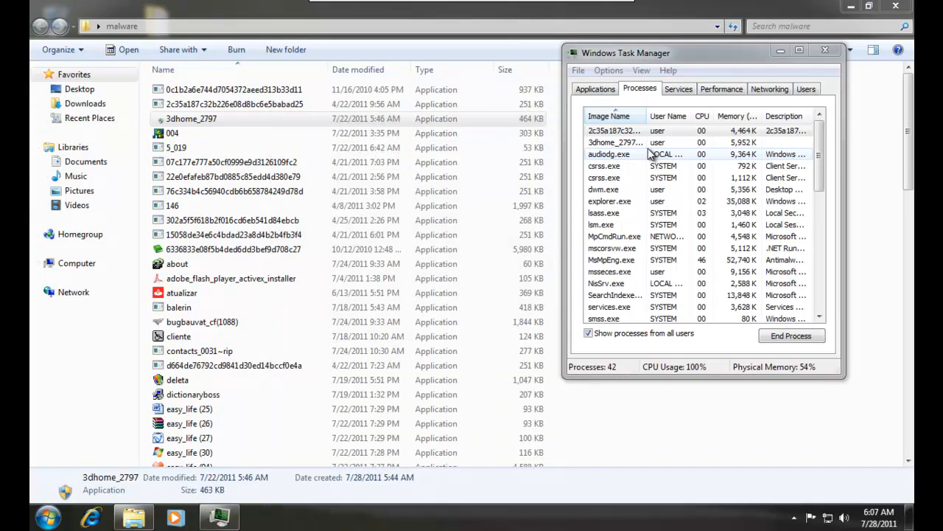
left_click(371, 385)
left_click(611, 422)
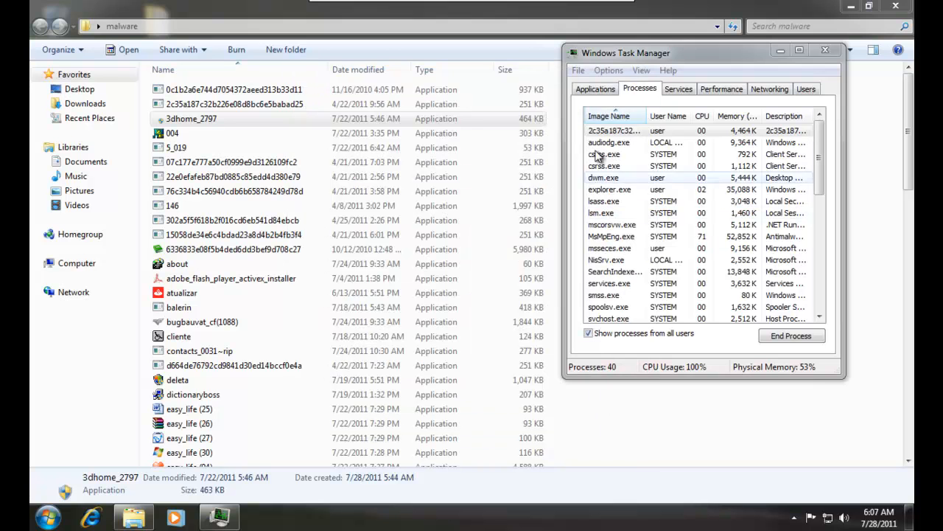
left_click(167, 132)
Step: Launch sample 004, then dismiss the compatibility warning and close the installer
double_click(168, 133)
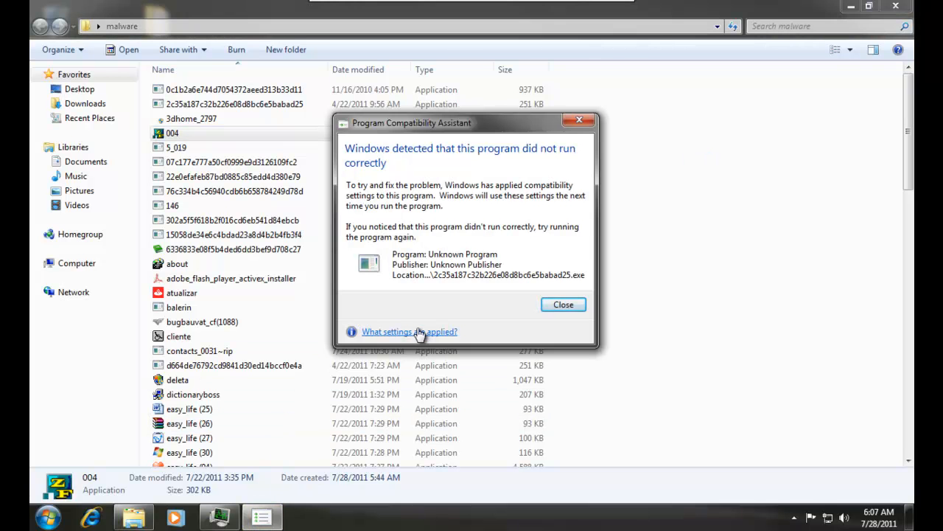
left_click(576, 308)
key("Return")
left_click(489, 307)
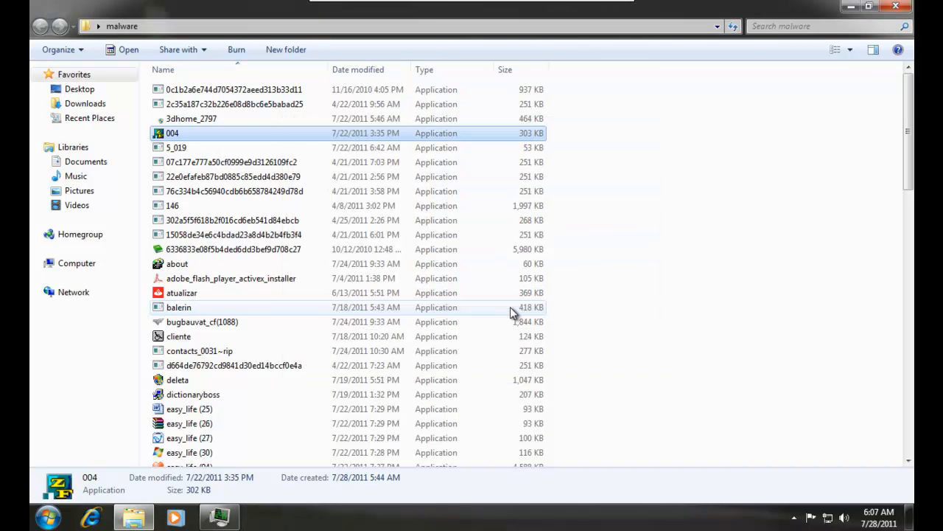
Step: Rerun 004 and extract its files into a new Desktop folder named 123
double_click(228, 137)
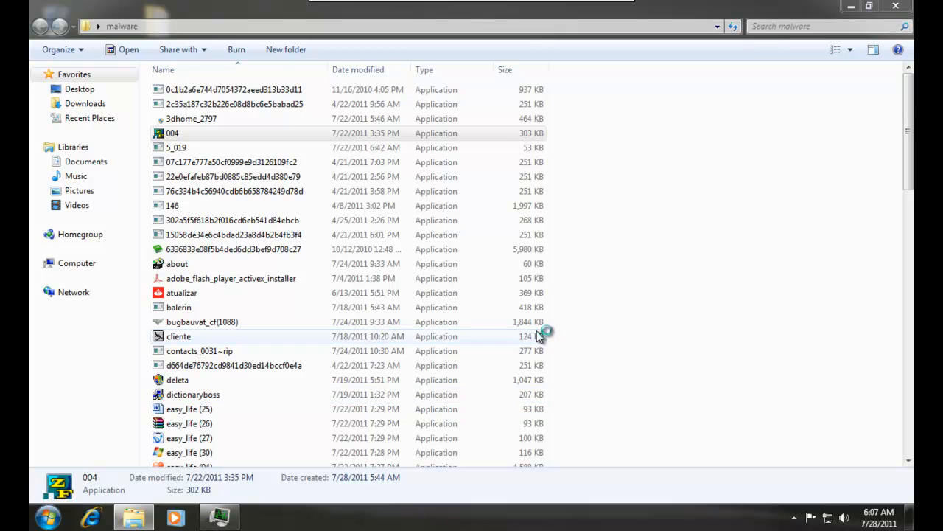
left_click(598, 324)
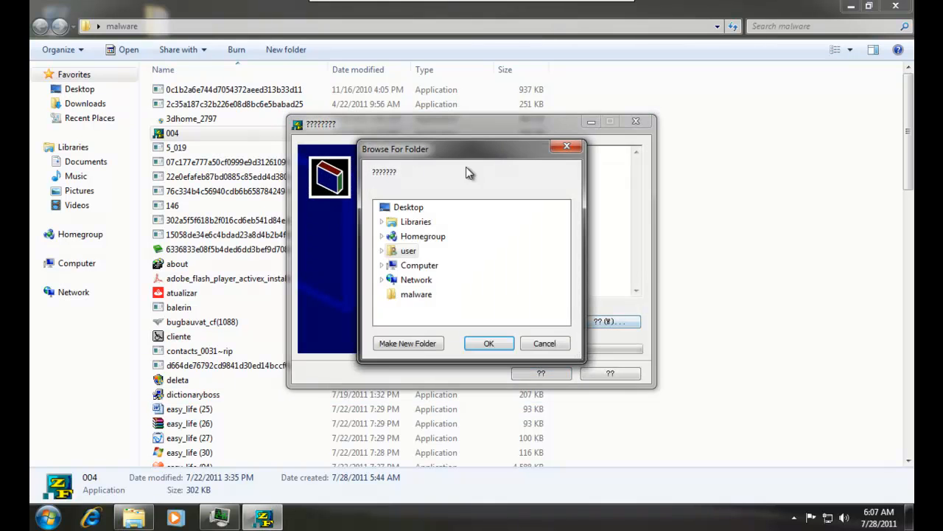
left_click(406, 207)
left_click(433, 341)
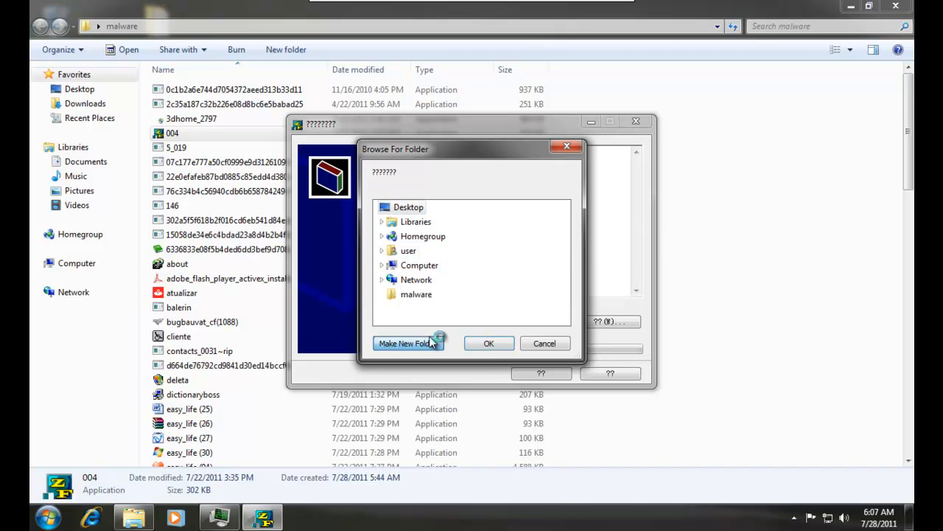
type("123")
key("Return")
left_click(488, 343)
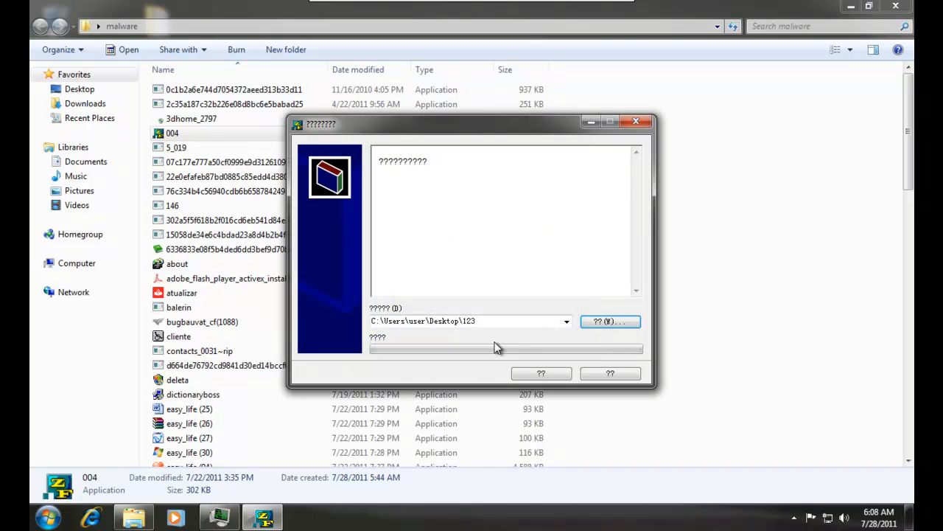
left_click(541, 374)
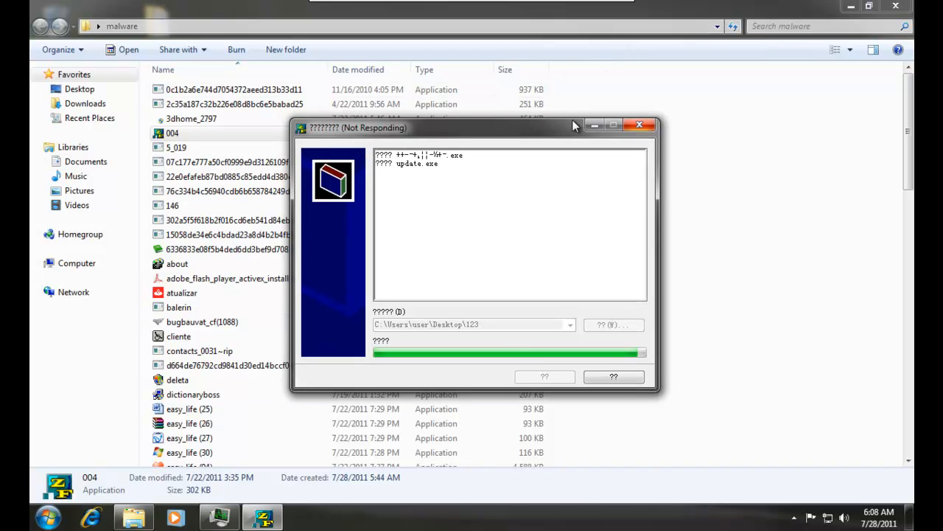
Step: Allow update.exe to make changes and postpone ThreatFire's required reboot with Restart Later
left_click(851, 7)
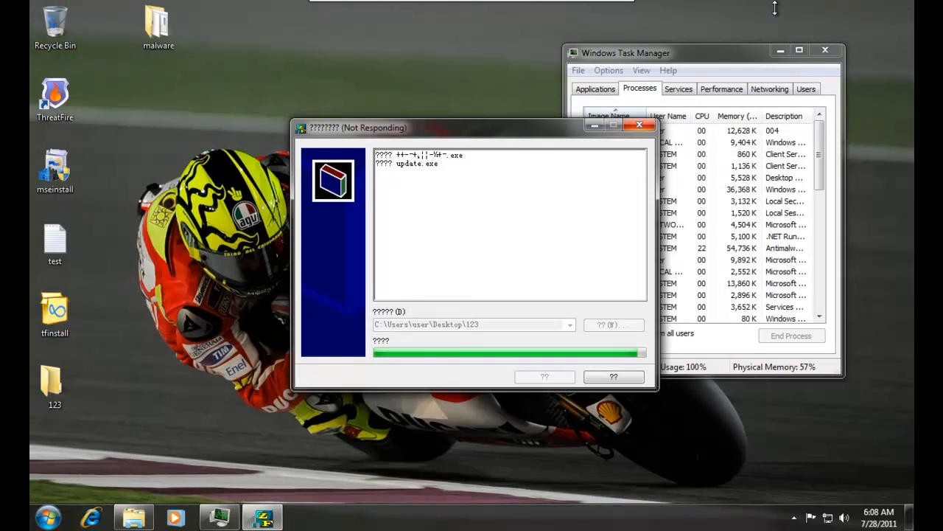
left_click(643, 46)
left_click_drag(643, 46, 819, 52)
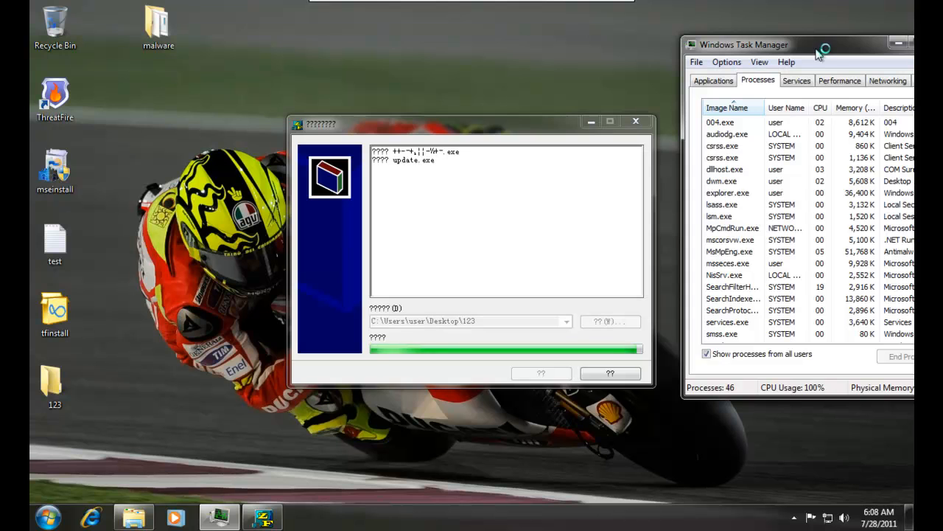
left_click_drag(792, 49, 755, 68)
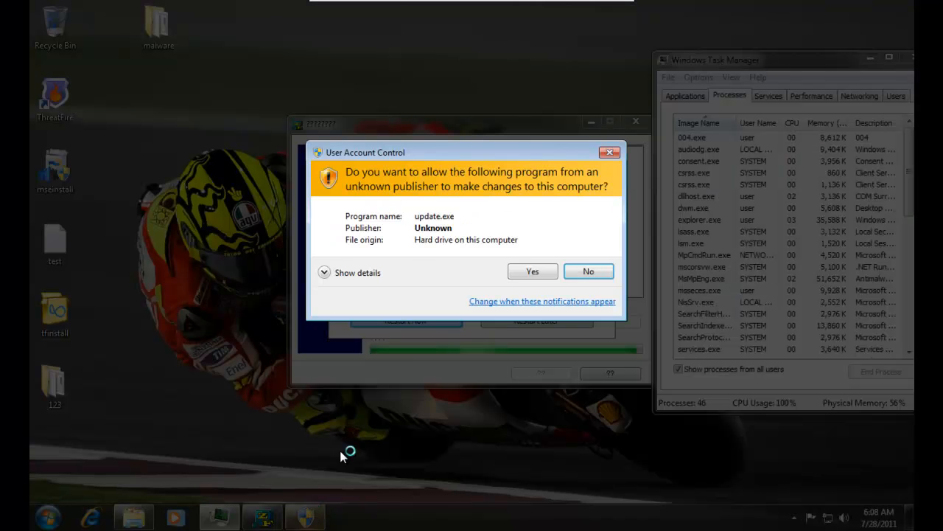
left_click(526, 269)
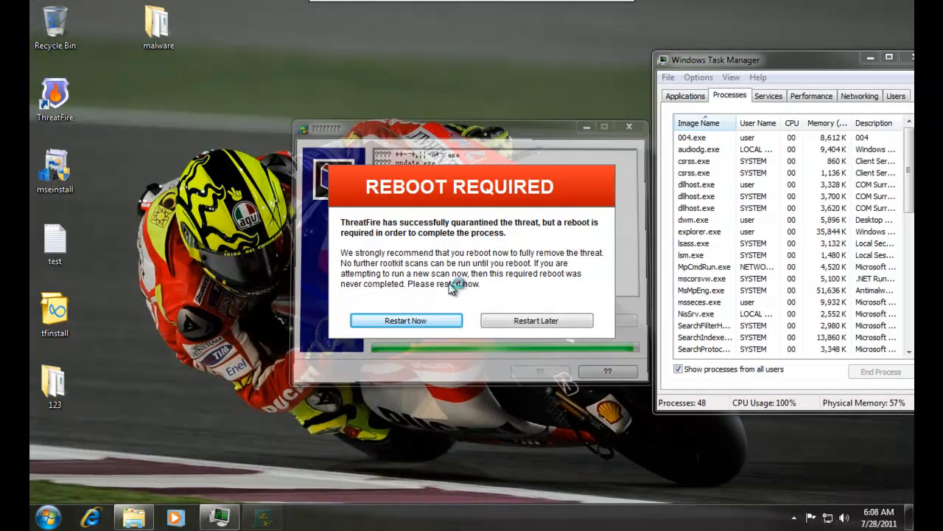
left_click(525, 322)
left_click_drag(759, 59, 614, 14)
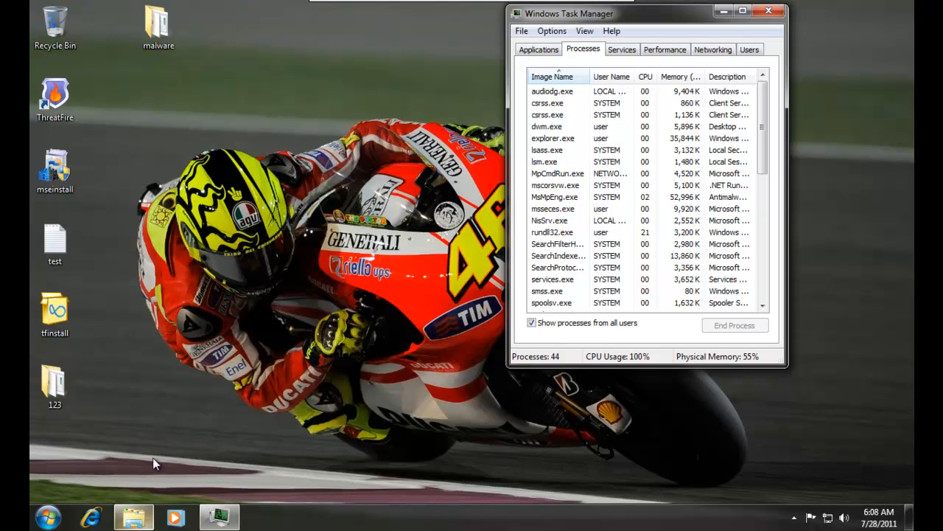
Step: Launch 5_019, kill and quarantine update.exe, and acknowledge the blocked Trojan-Dropper alert
left_click(134, 517)
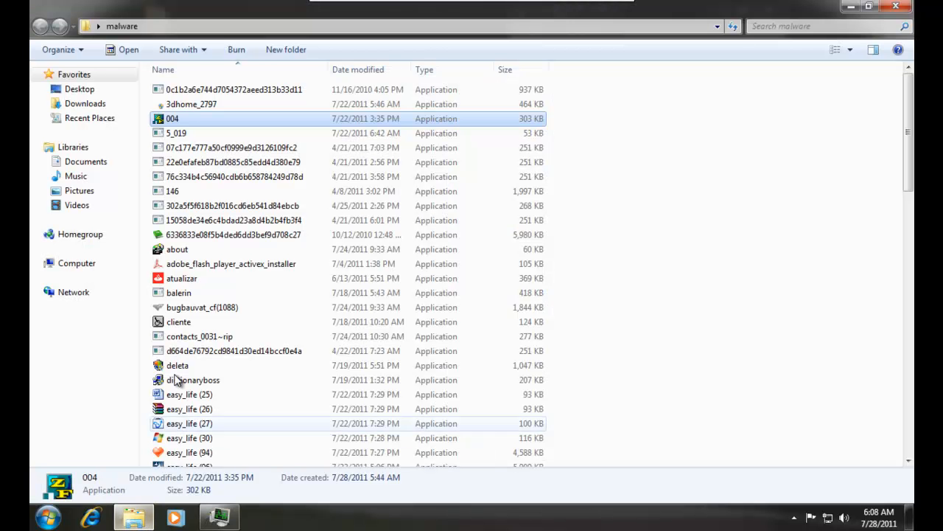
double_click(176, 132)
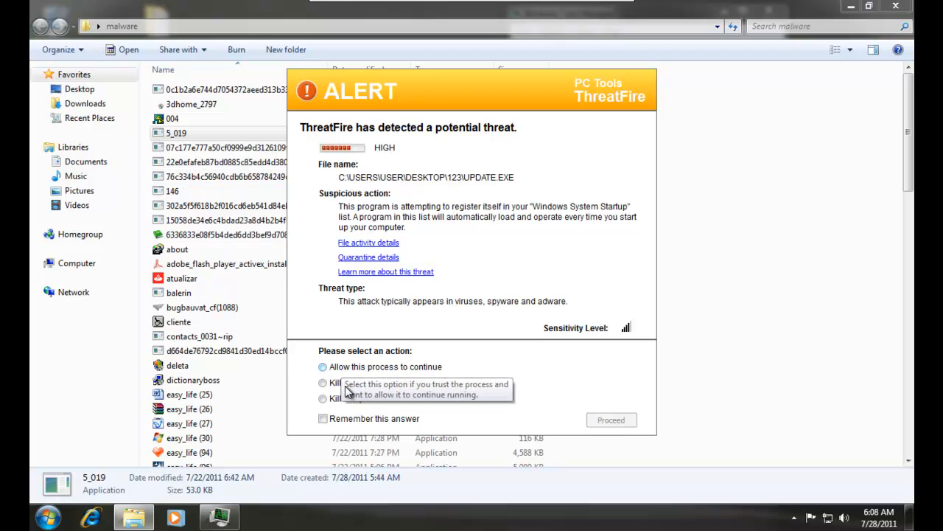
left_click(348, 384)
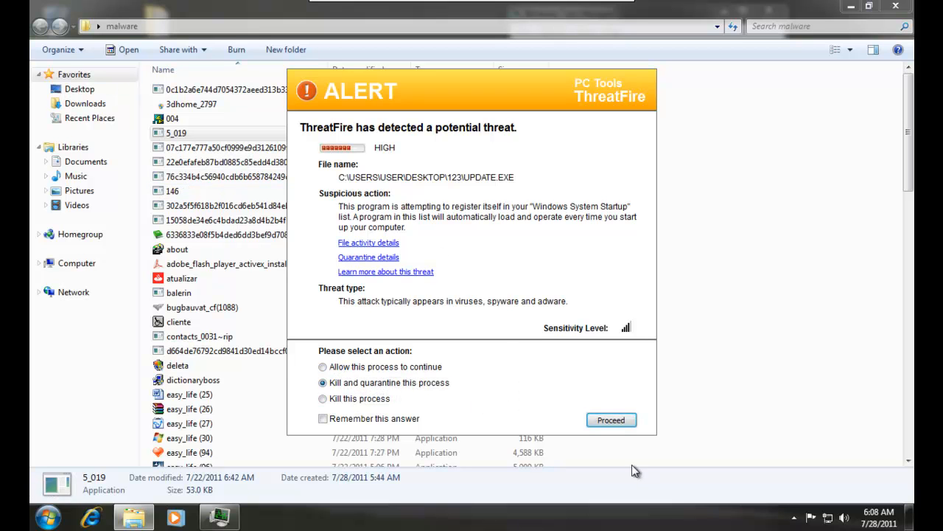
left_click(611, 422)
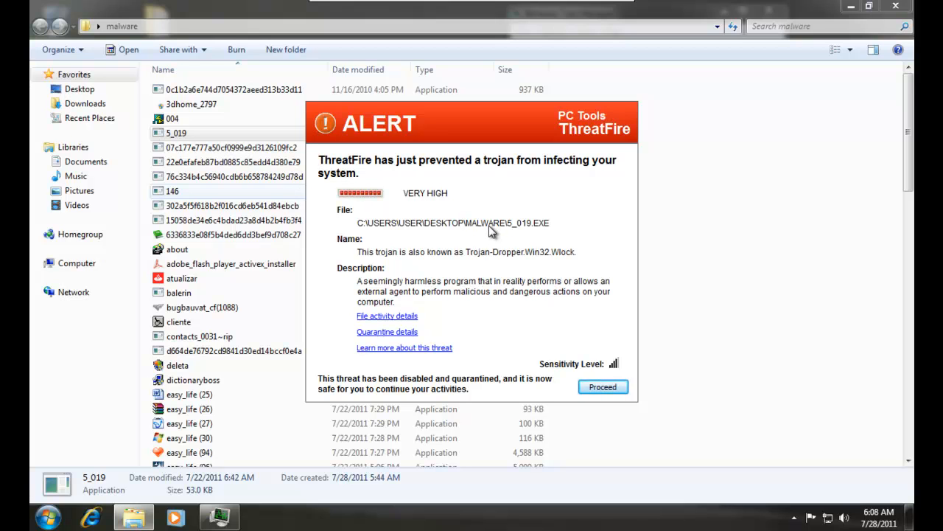
left_click(602, 386)
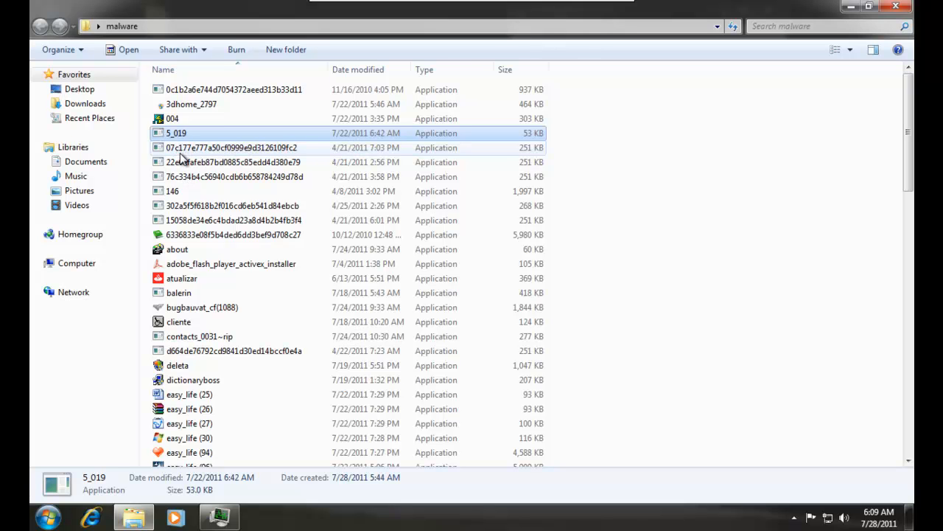
Step: Launch the 07c177e777… sample, kill and quarantine it, and confirm the GabPath uninstall
left_click(184, 149)
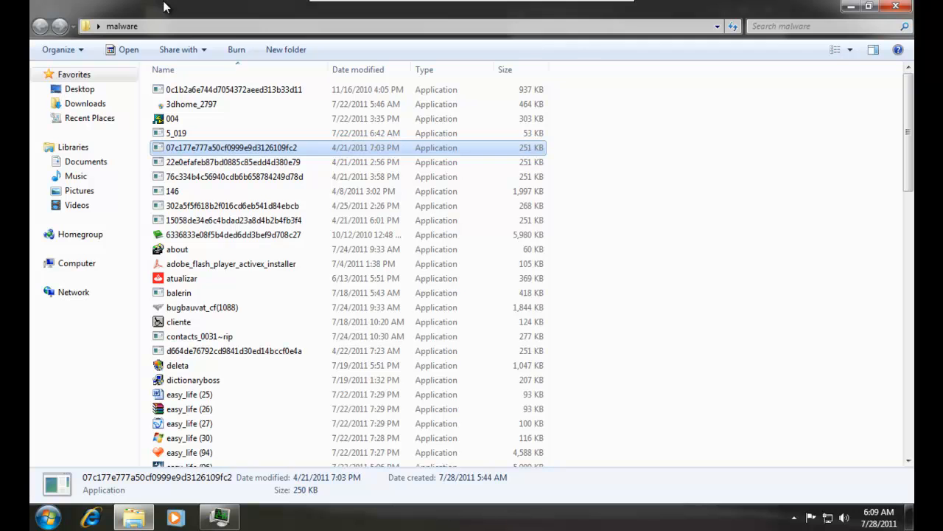
double_click(184, 150)
left_click(219, 516)
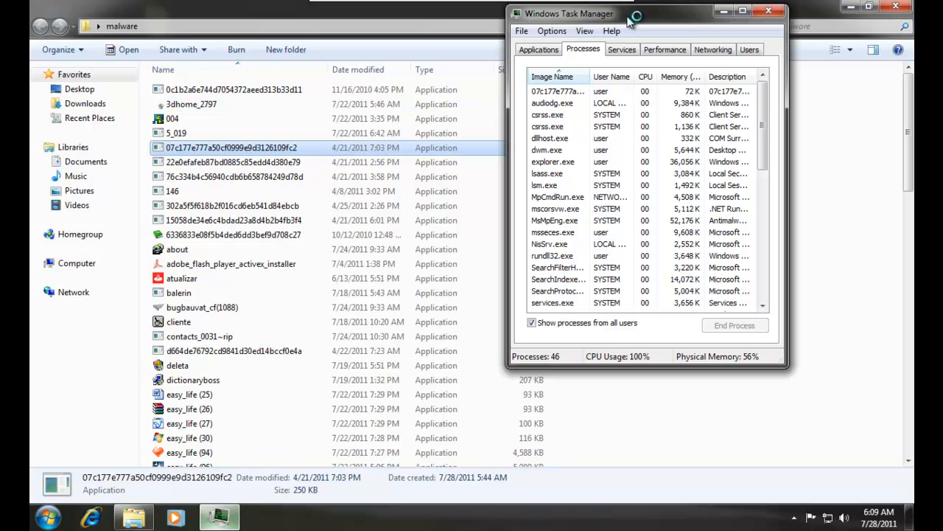
left_click(368, 382)
left_click(610, 419)
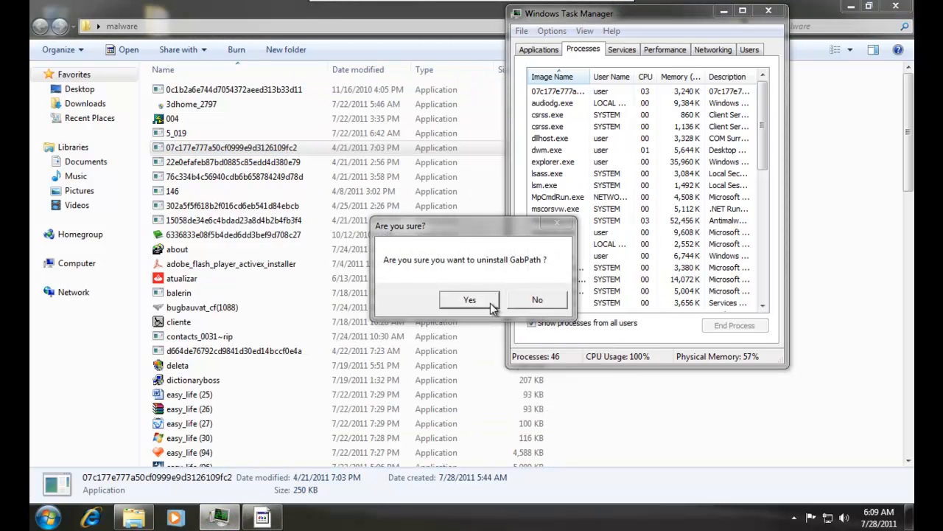
left_click(469, 300)
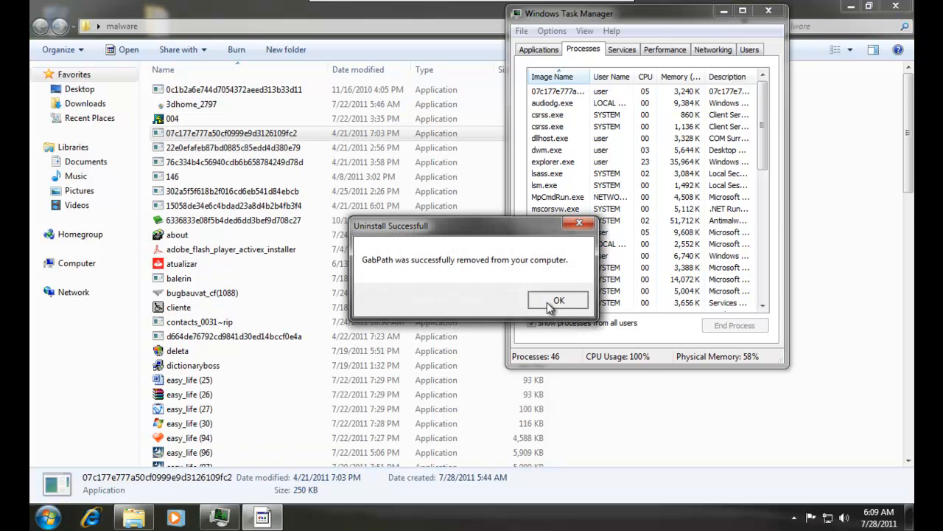
left_click(558, 300)
Step: Kill and quarantine the next flagged process, then launch the 22e0efafeb87… sample
left_click_drag(628, 21, 460, 31)
left_click_drag(621, 137, 698, 146)
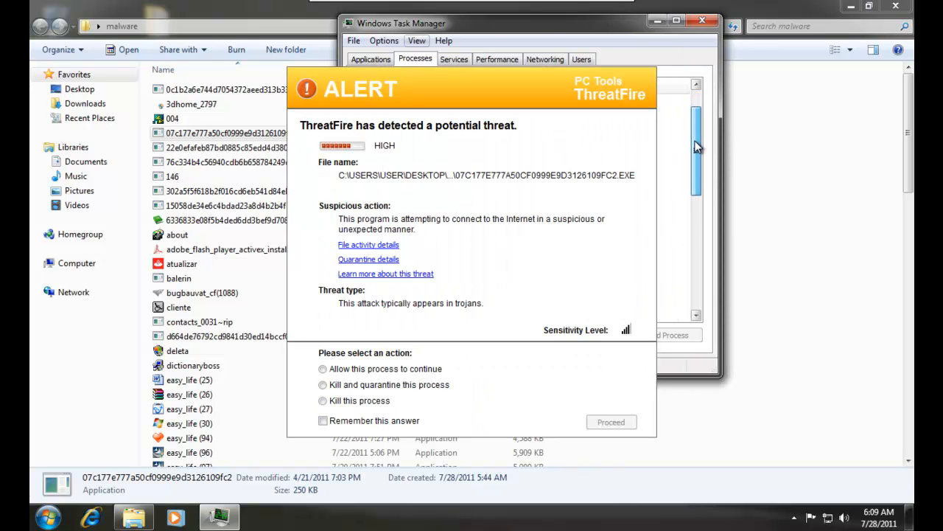
left_click(389, 386)
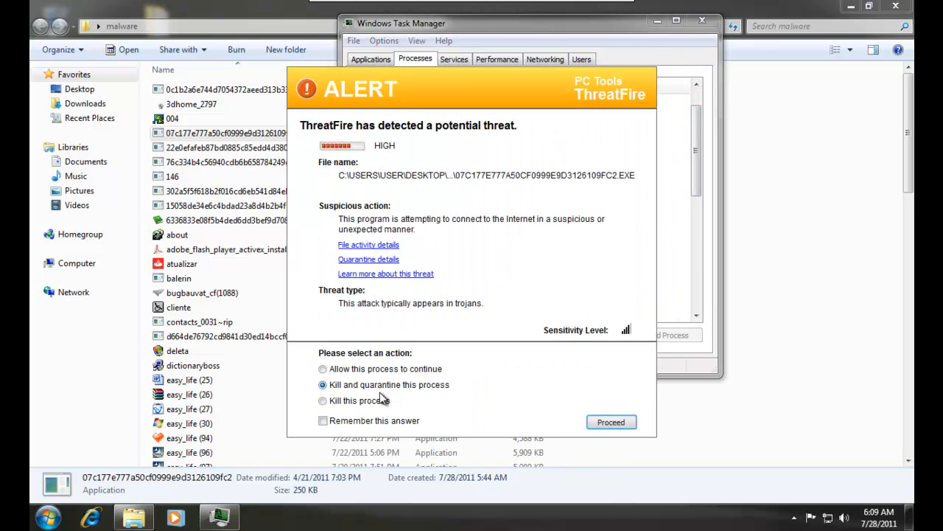
left_click(611, 420)
left_click_drag(693, 140, 693, 112)
left_click(286, 7)
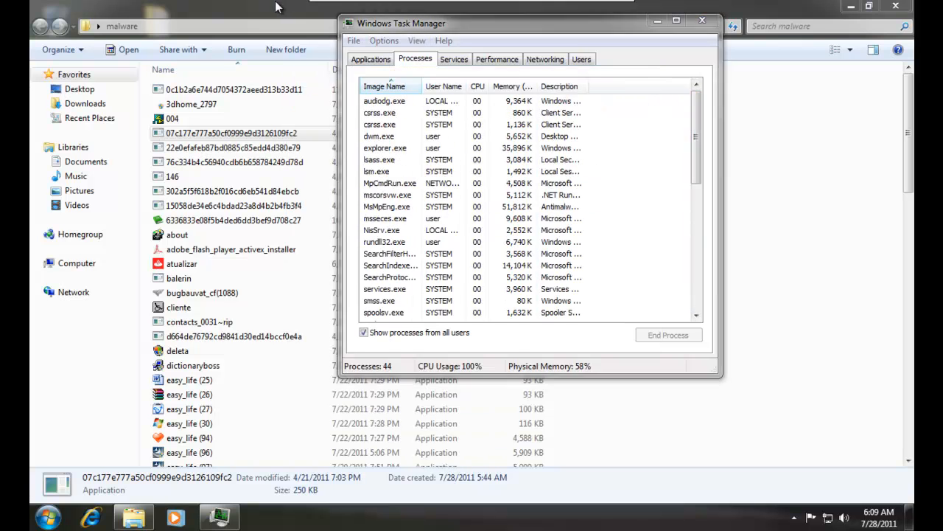
left_click(255, 150)
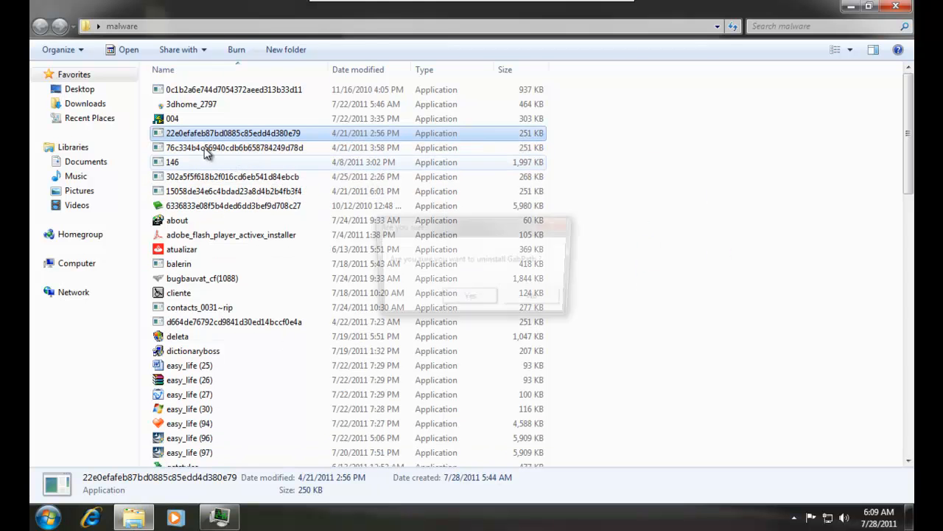
Step: Launch the 76c334b4c569… sample and confirm the GabPath uninstall
left_click(472, 303)
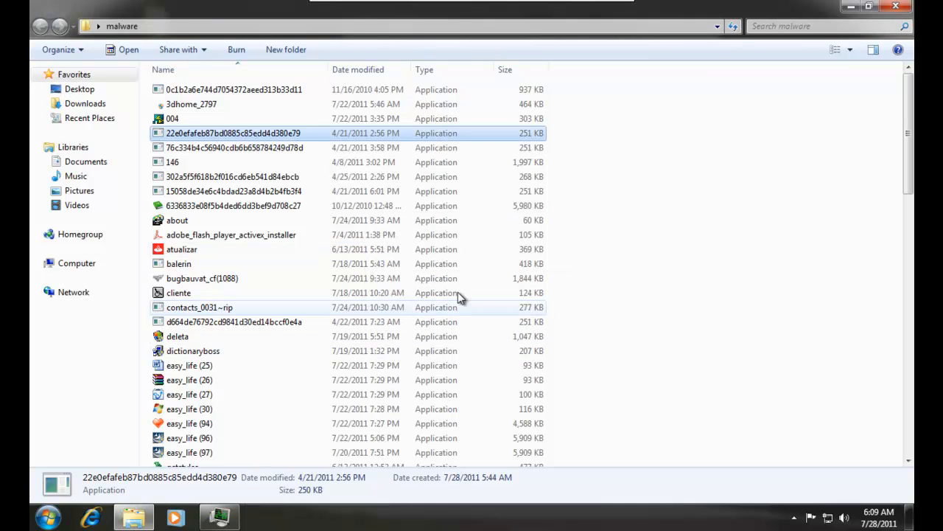
double_click(190, 148)
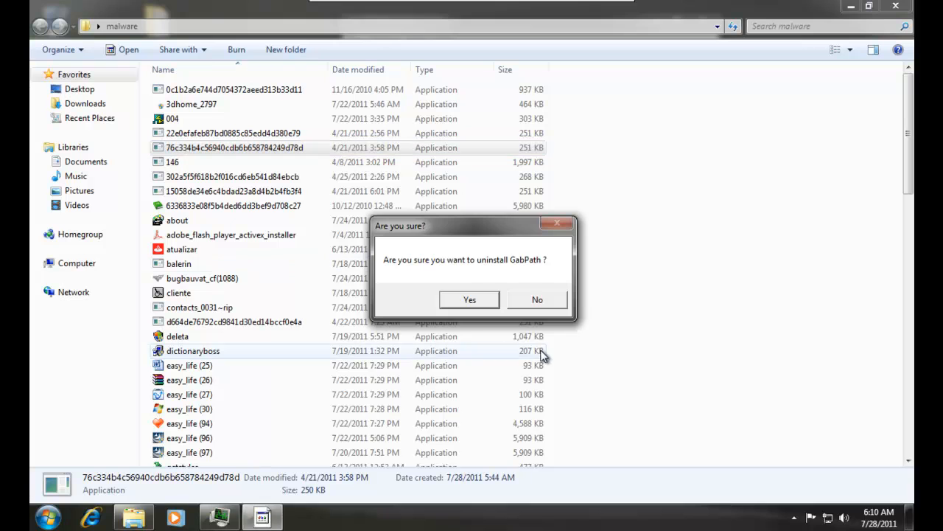
left_click(485, 301)
left_click(545, 302)
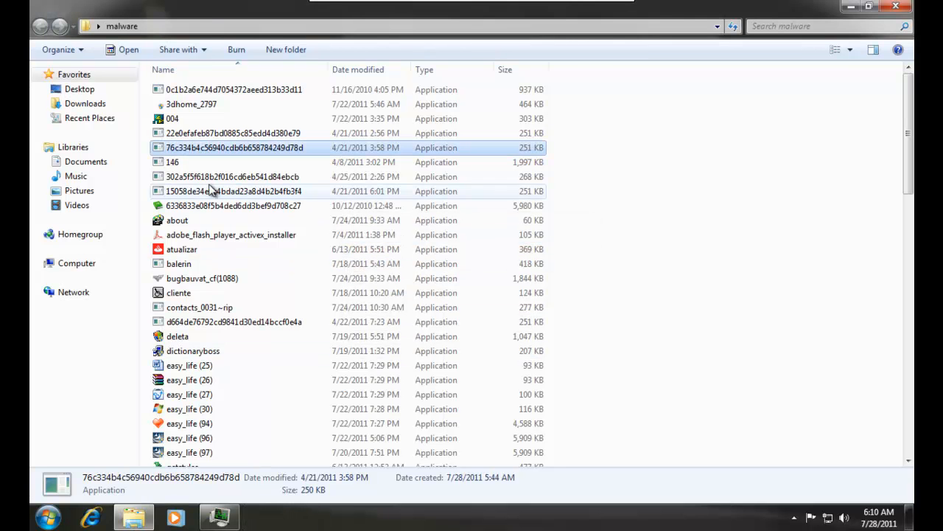
Step: Run 146, kill and quarantine the flagged process, and close the crash and Win32 errors
double_click(179, 162)
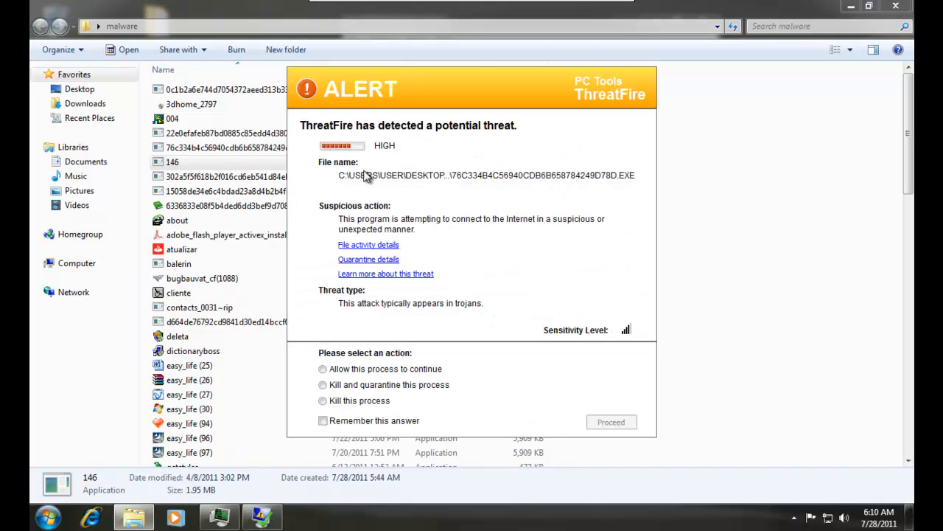
left_click(402, 385)
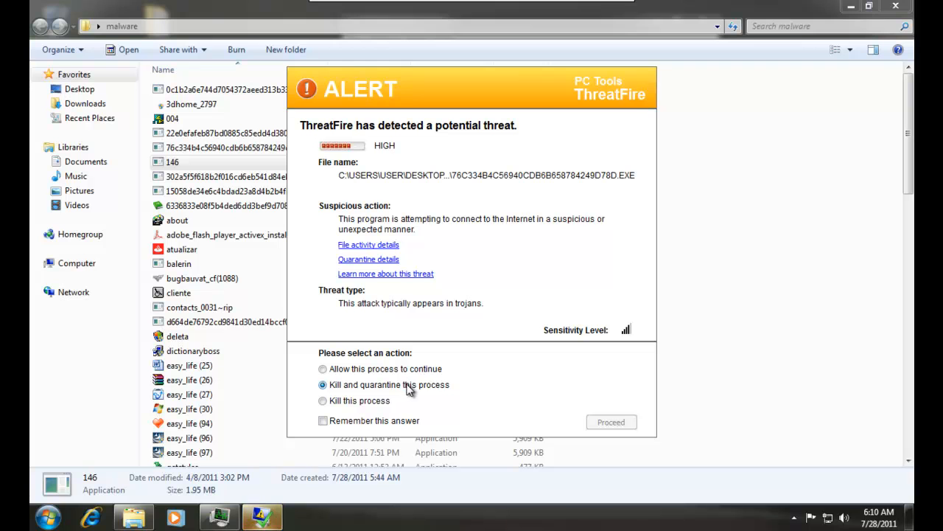
left_click(611, 422)
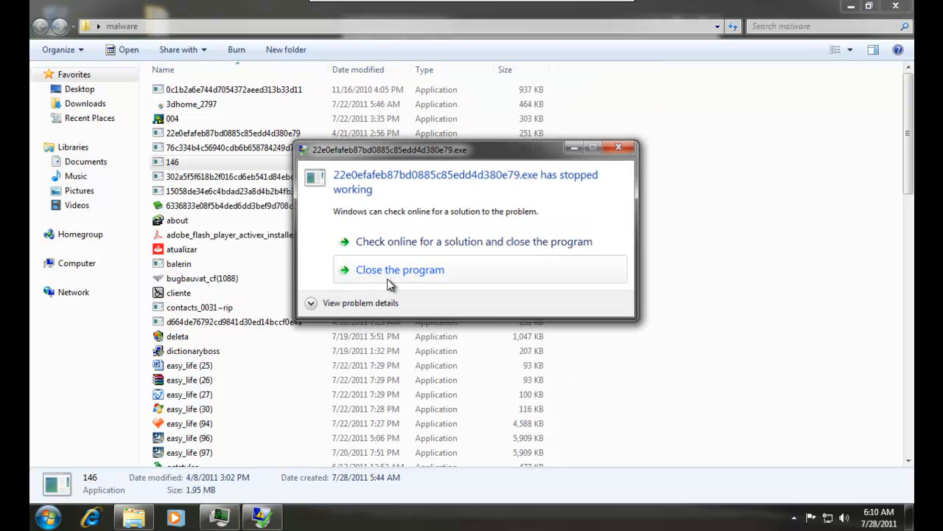
left_click(475, 276)
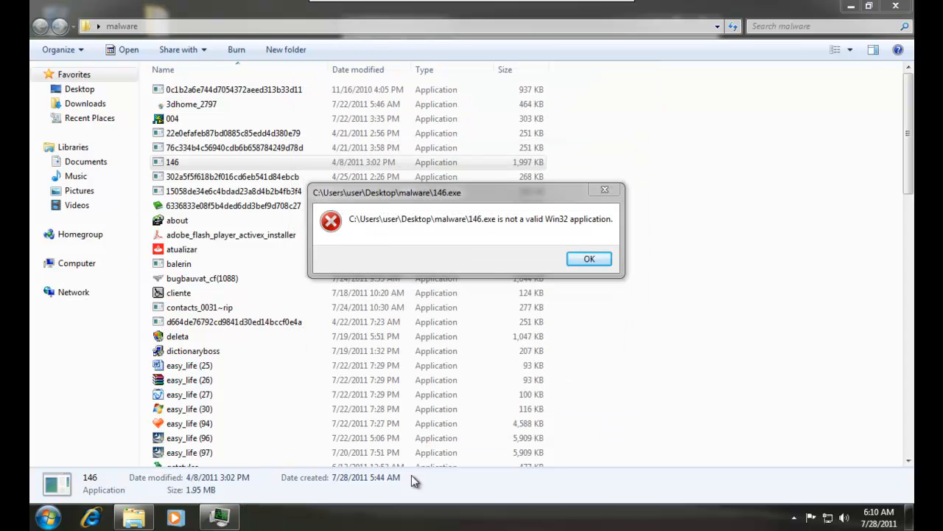
left_click(588, 262)
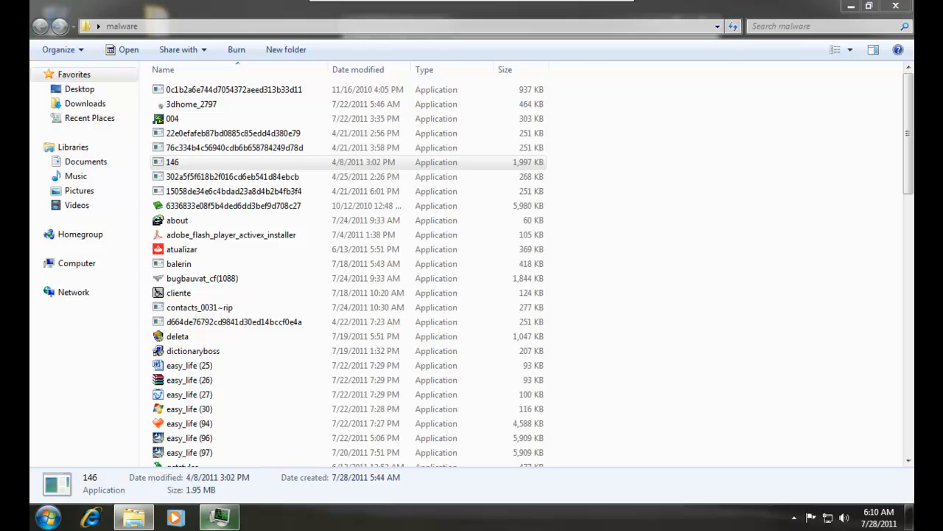
left_click(219, 517)
Step: Launch 302a5f5f…, widen Task Manager's Image Name column, confirm GabPath uninstall, choose Kill and quarantine
left_click(219, 517)
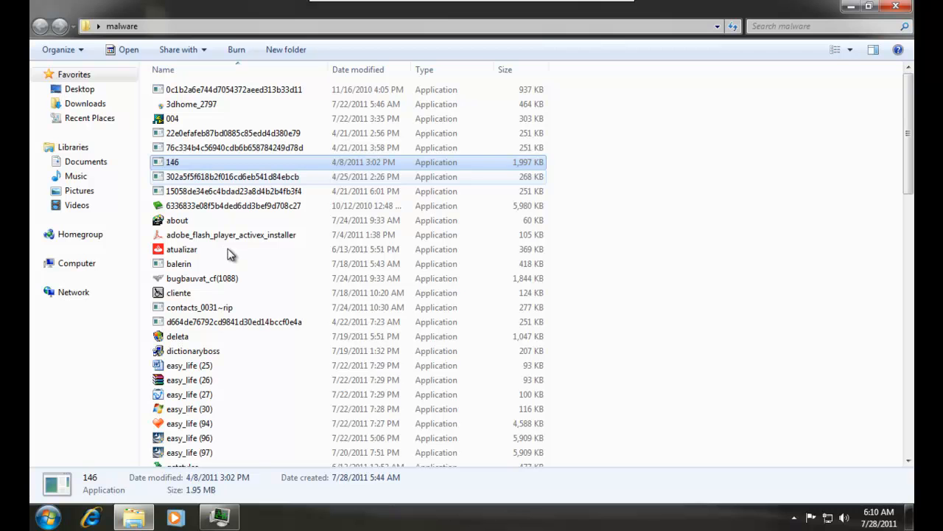
key("Down")
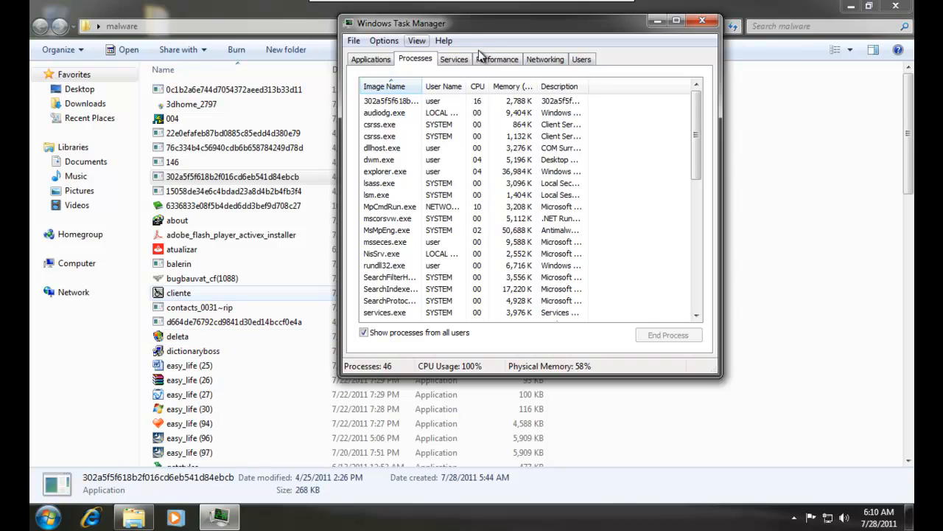
left_click_drag(421, 90, 573, 88)
left_click_drag(472, 27, 674, 132)
left_click(463, 300)
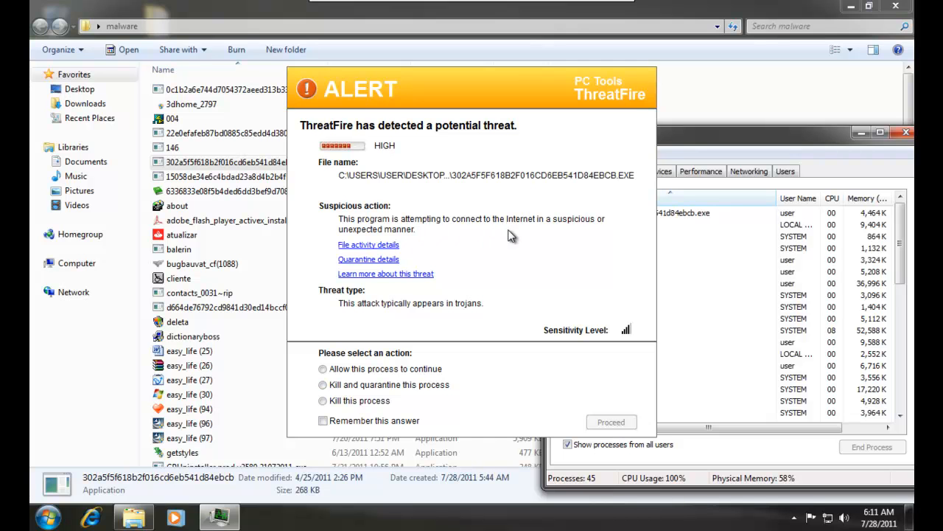
left_click(390, 389)
Step: Quarantine the 302a5f5f… process, launch 15058de34e…, and confirm the GabPath uninstall
left_click(611, 422)
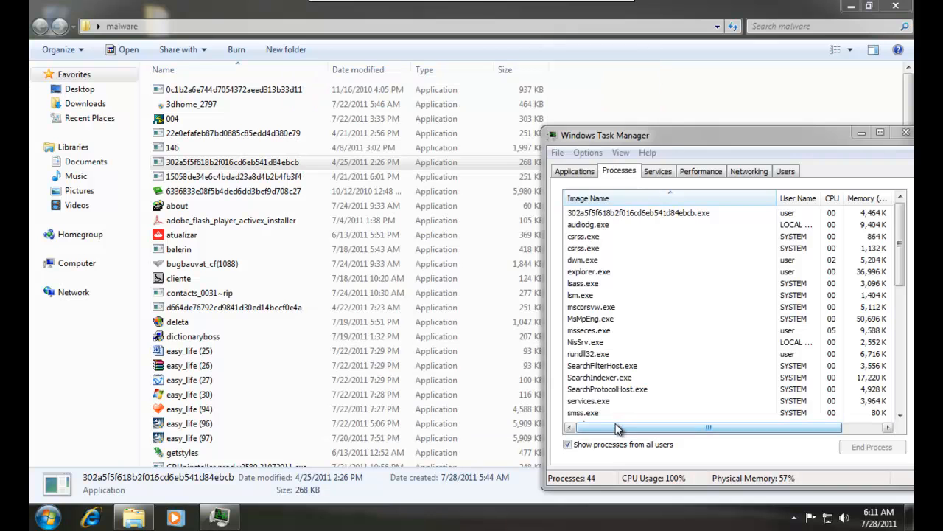
left_click(241, 180)
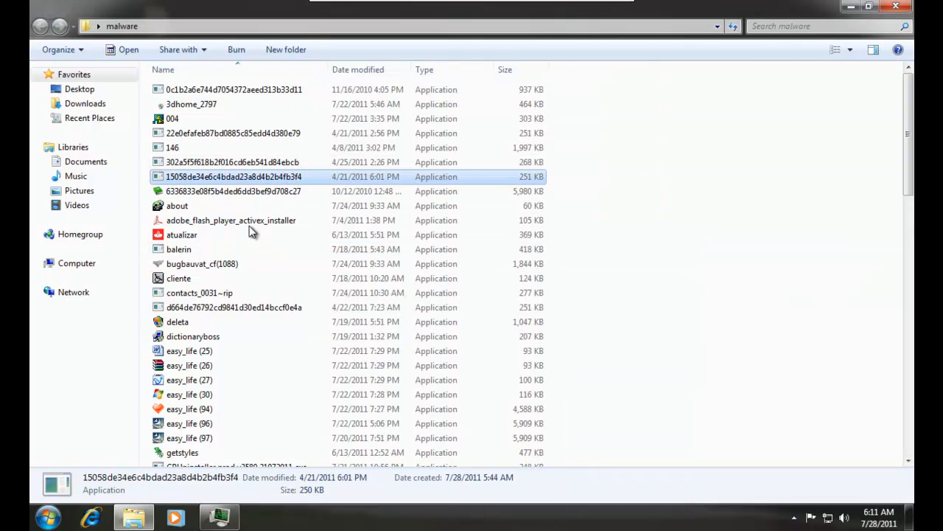
key("Return")
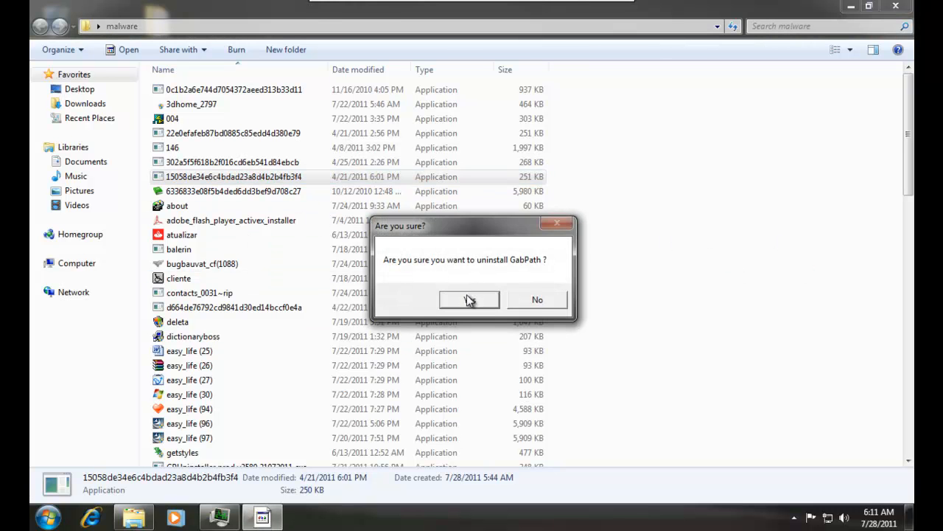
left_click(467, 294)
left_click(551, 300)
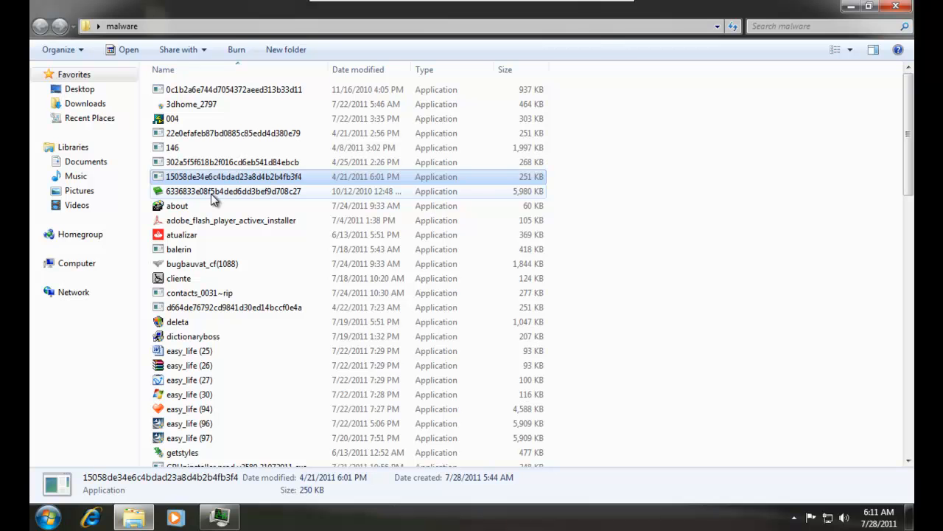
Step: Check Task Manager for the new sample, then kill and quarantine the flagged process
left_click(219, 520)
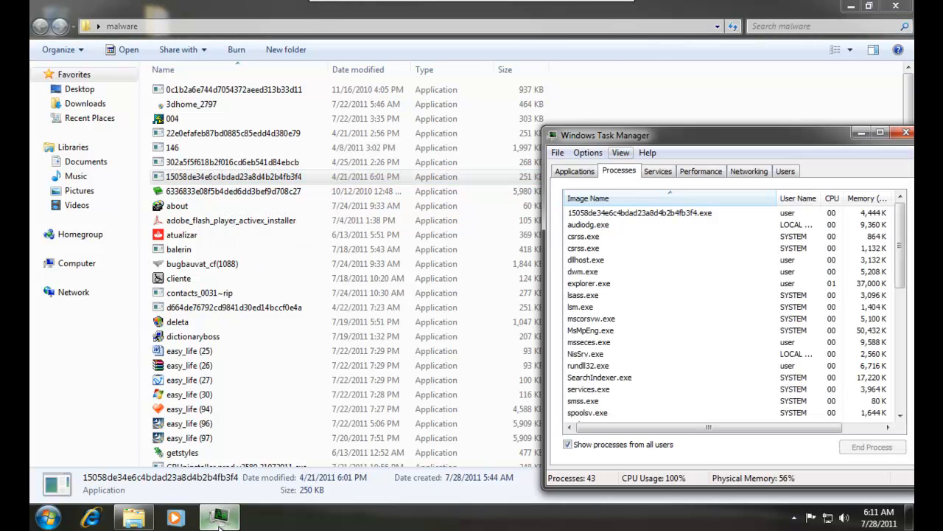
left_click(220, 519)
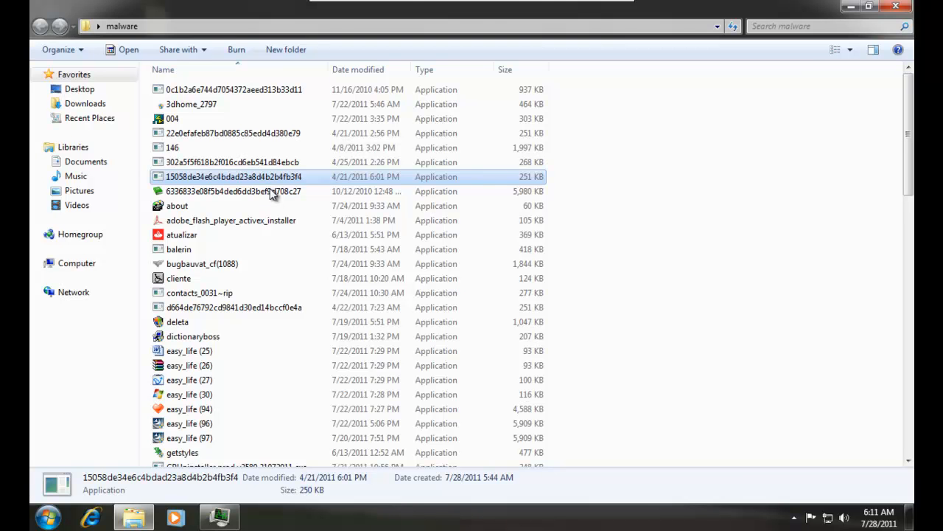
left_click(272, 193)
left_click(343, 385)
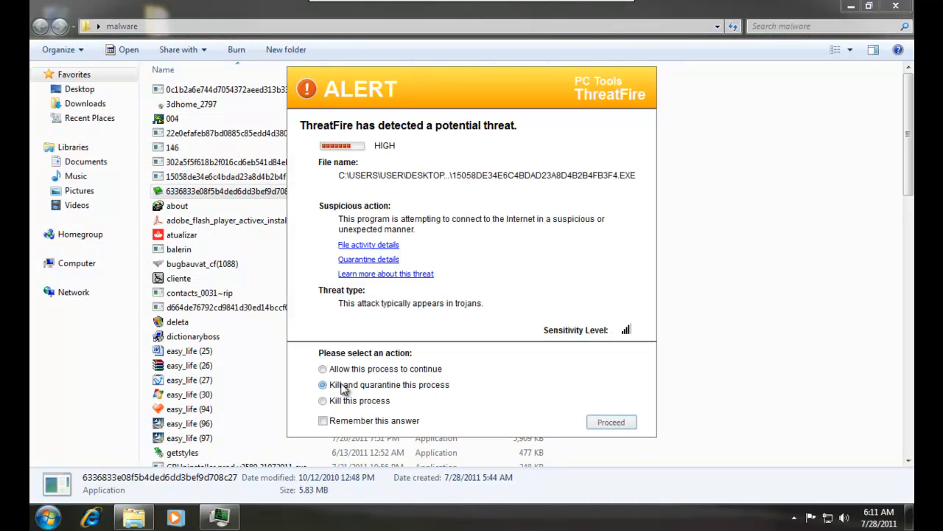
left_click(611, 426)
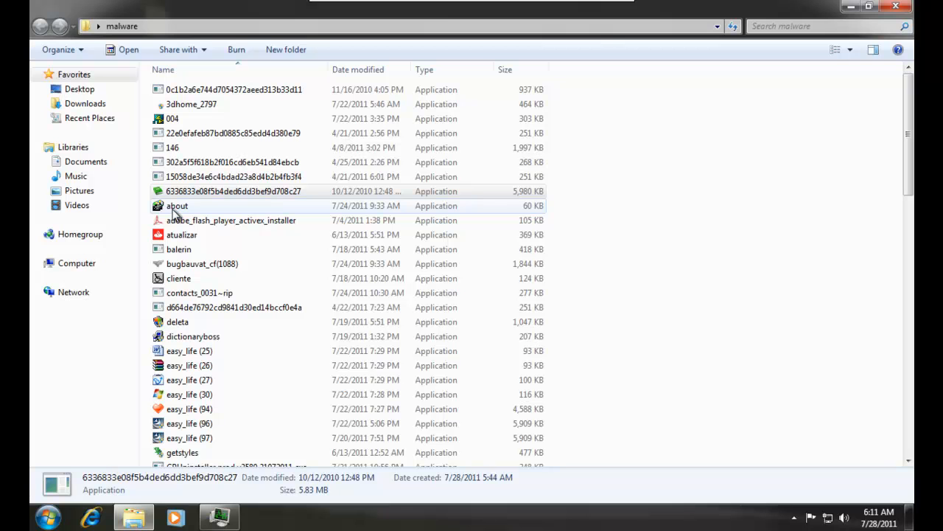
Step: Run about, dismiss its invalid Win32 error, then launch adobe_flash_player_activex_installer
left_click(174, 210)
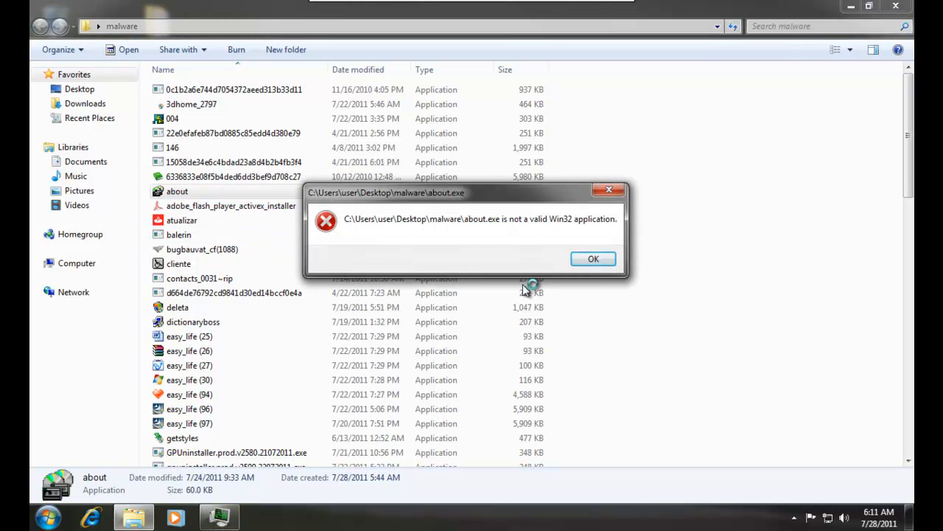
left_click(592, 260)
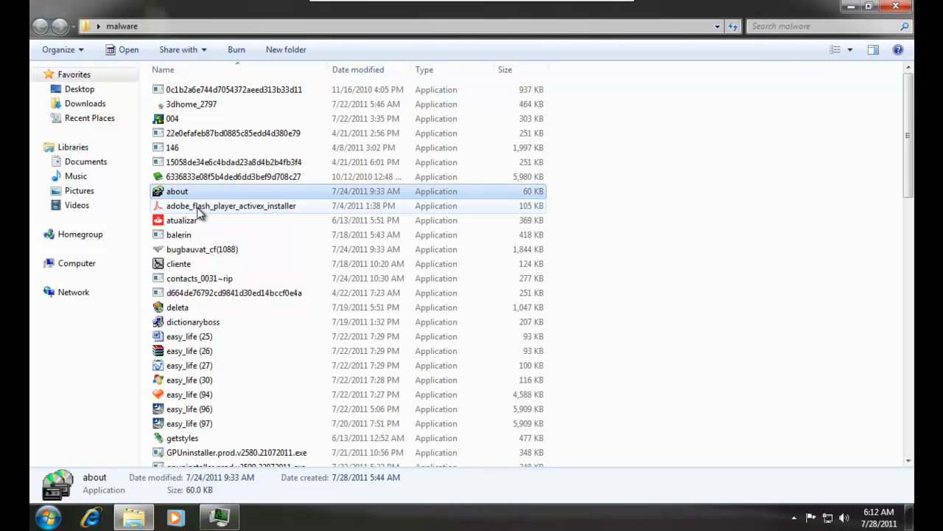
left_click(201, 209)
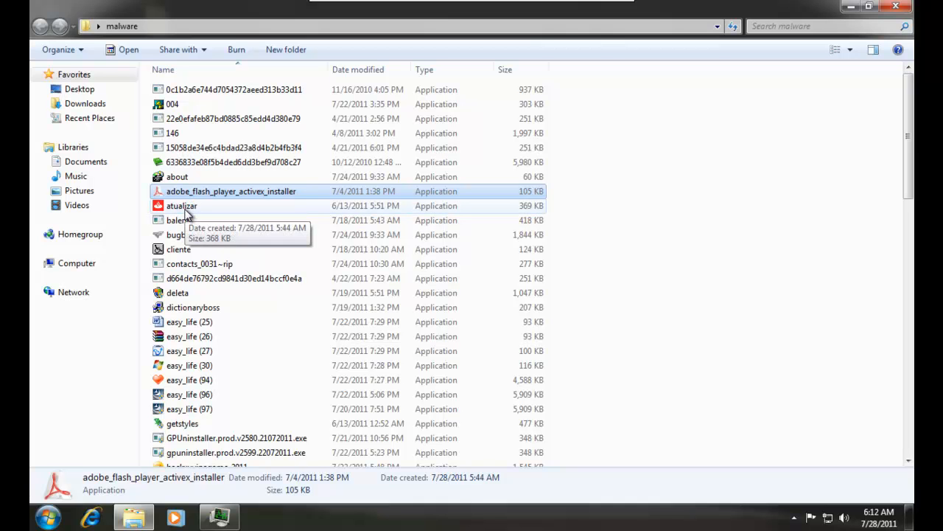
left_click(184, 211)
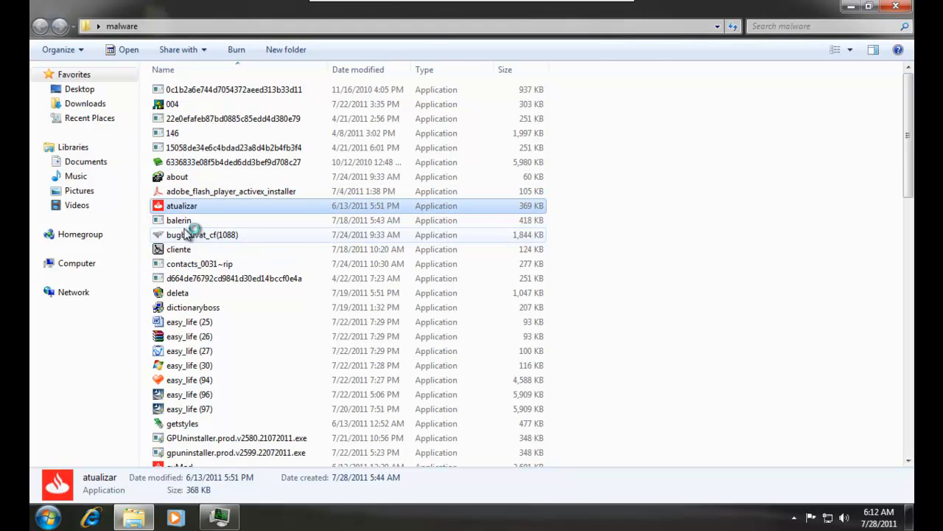
Step: Kill and quarantine gvMod.exe from the ThreatFire alert
left_click(219, 520)
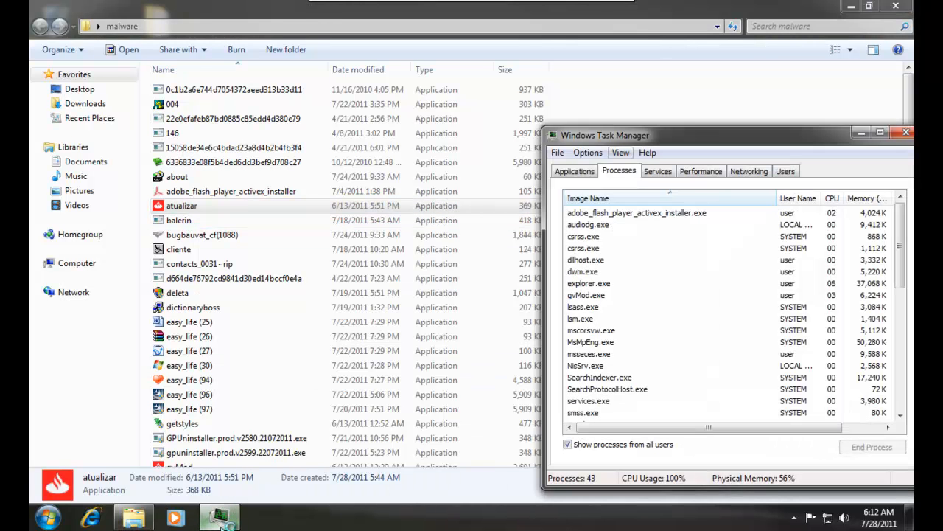
mouse_move(901, 247)
left_mouse_down()
mouse_move(901, 390)
mouse_move(900, 243)
left_mouse_up()
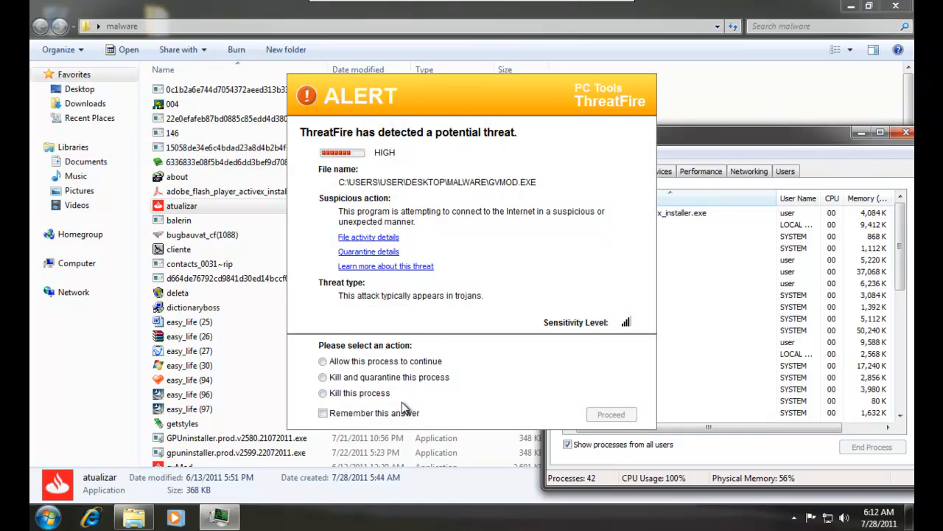
left_click(391, 377)
left_click(626, 415)
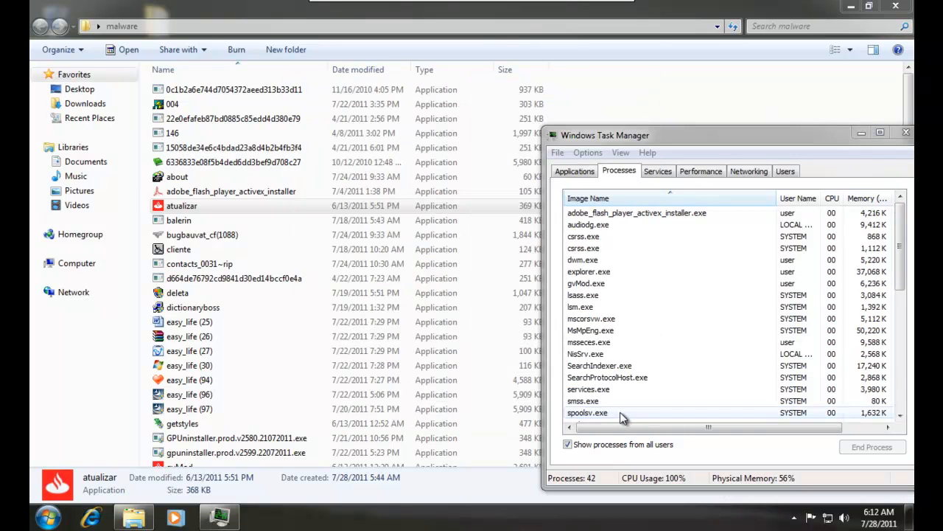
Step: Launch the balerin sample and bring up the Task Manager process list
double_click(169, 221)
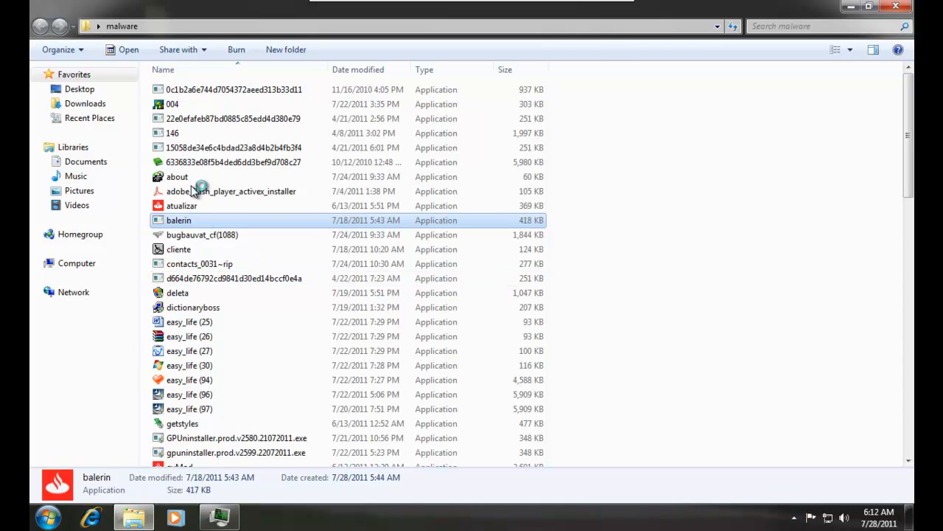
left_click(219, 517)
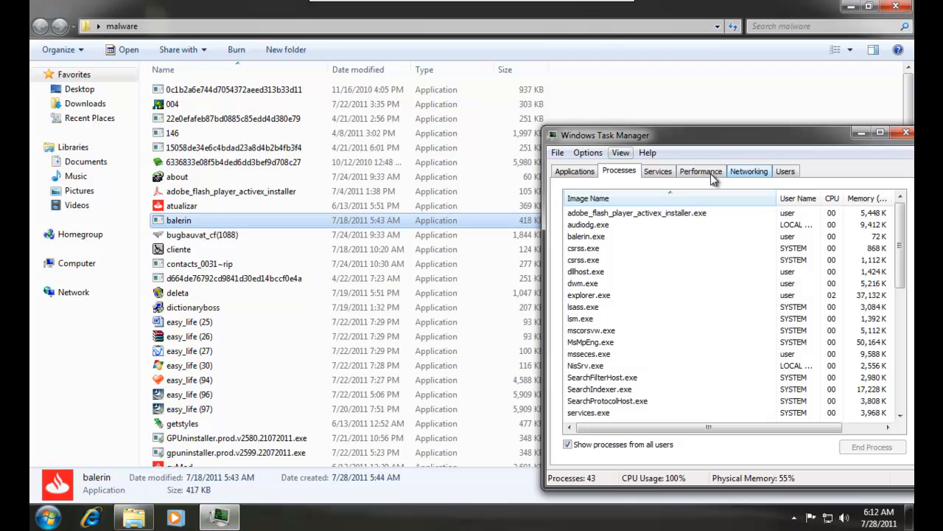
left_click_drag(684, 146, 646, 62)
left_click(193, 235)
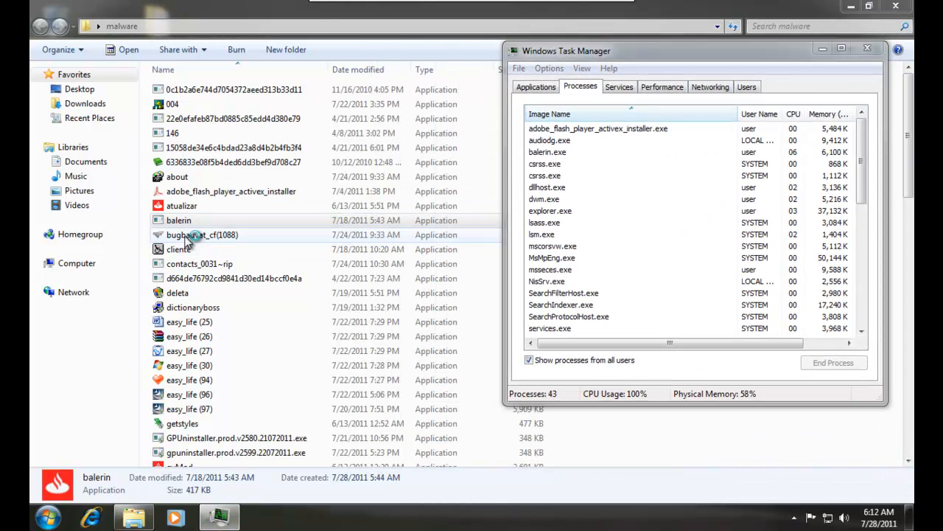
Step: Sort Task Manager's processes by CPU usage, highest first, and move the window right
left_click(590, 53)
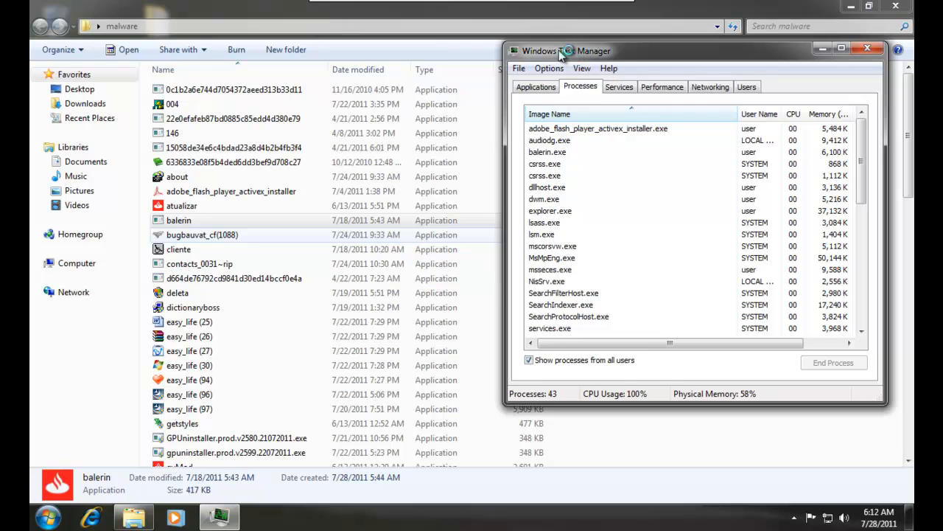
left_click_drag(595, 61, 508, 39)
double_click(508, 39)
left_click_drag(411, 25, 289, 34)
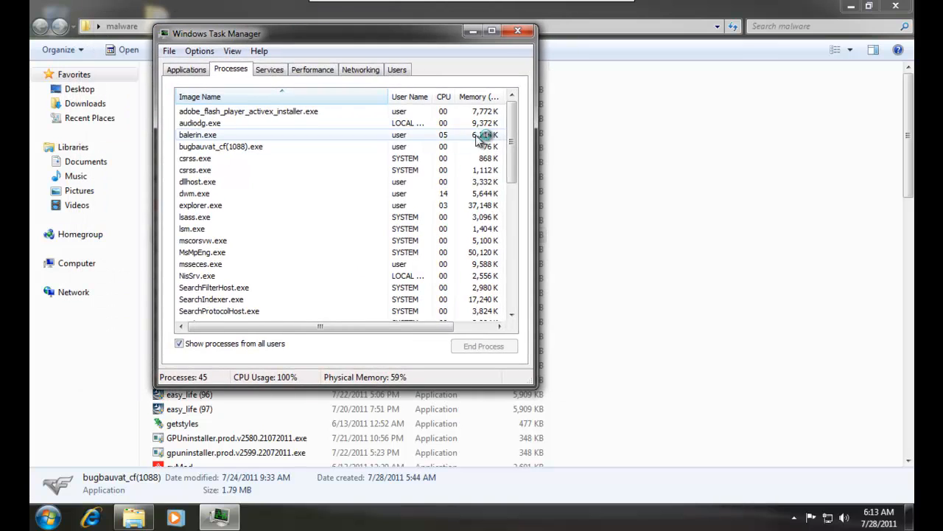
left_click(443, 97)
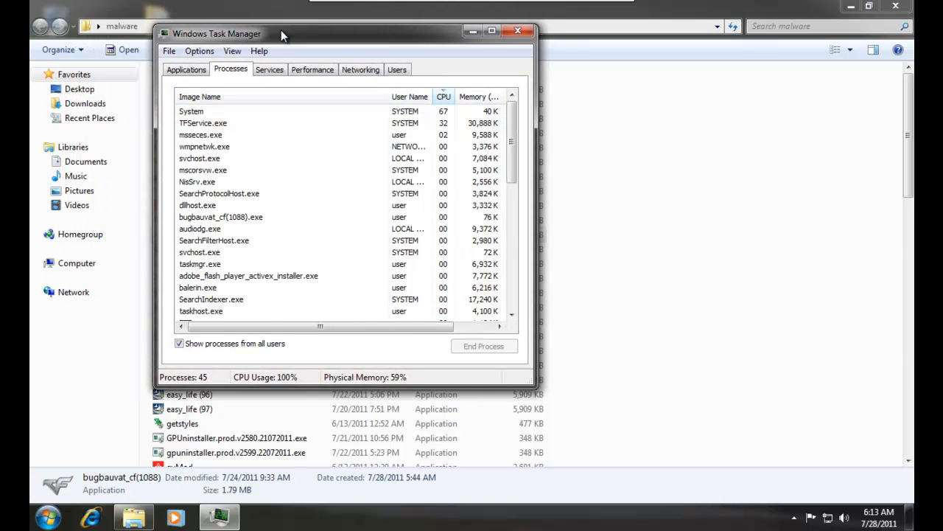
left_click_drag(281, 30, 692, 48)
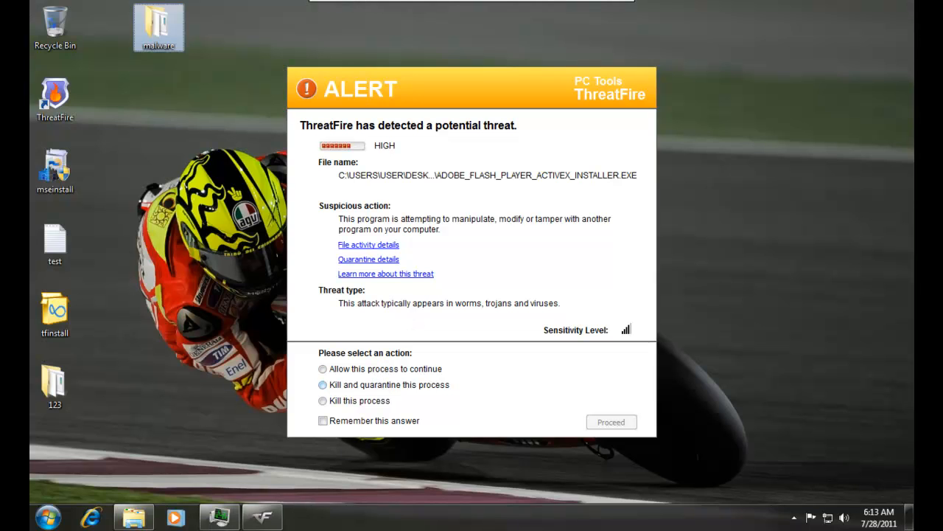
Step: Kill and quarantine the flagged installer process, postpone the reboot, and dismiss the BugBauVat_CF messages
left_click(324, 385)
left_click(612, 422)
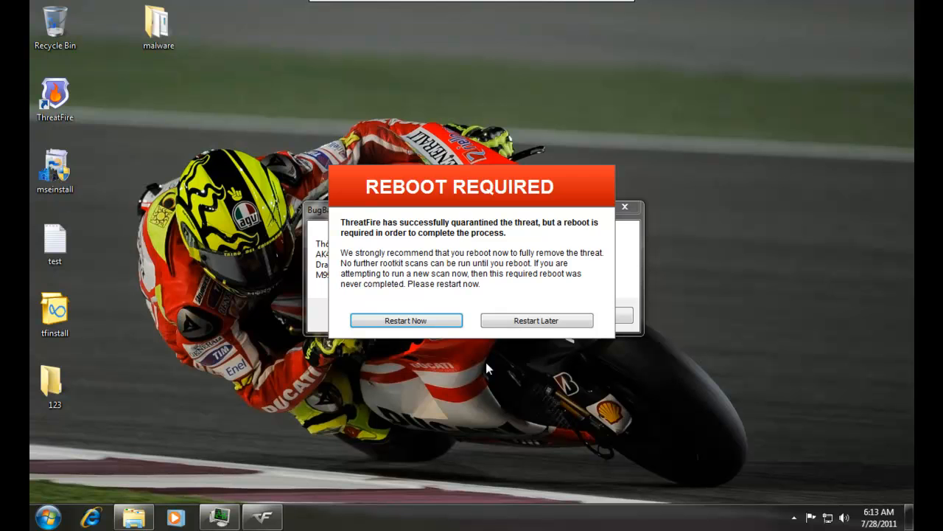
left_click(525, 324)
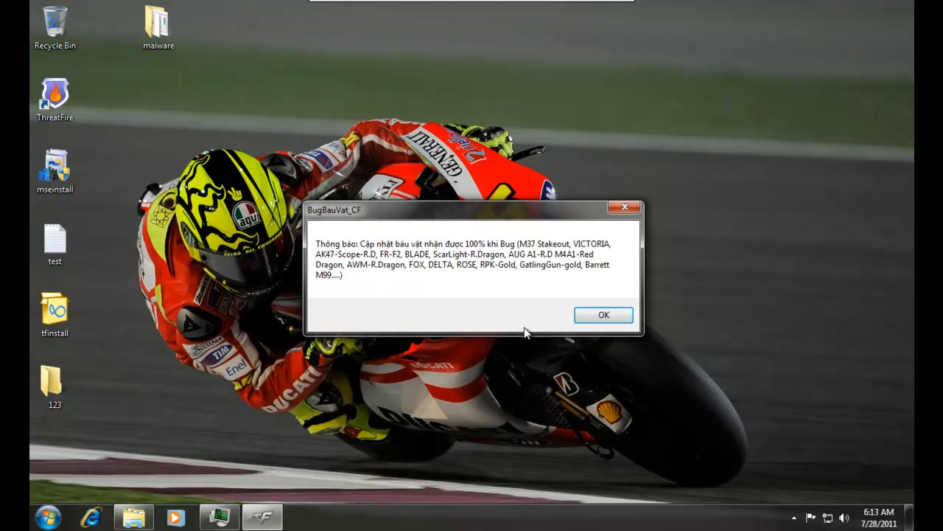
left_click(598, 315)
left_click(564, 301)
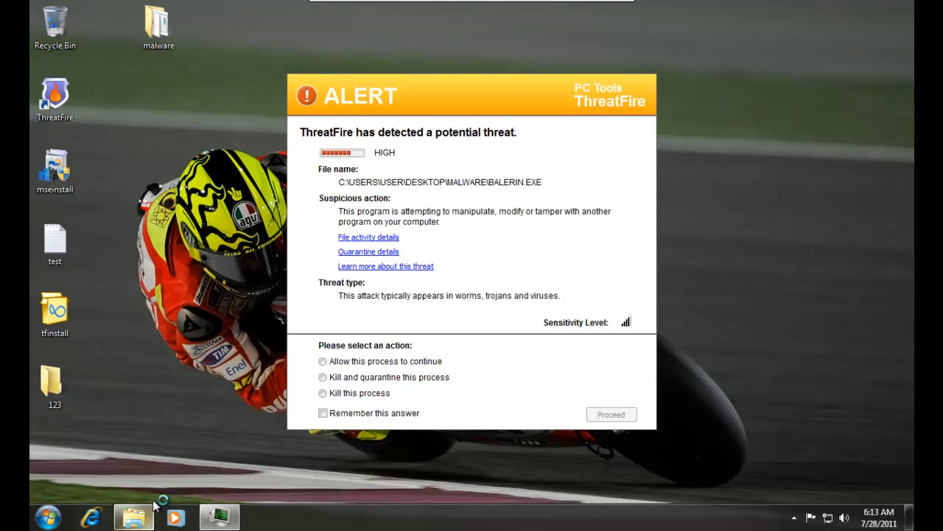
Step: Kill and quarantine balerin.exe and dismiss the program compatibility warning
left_click(451, 378)
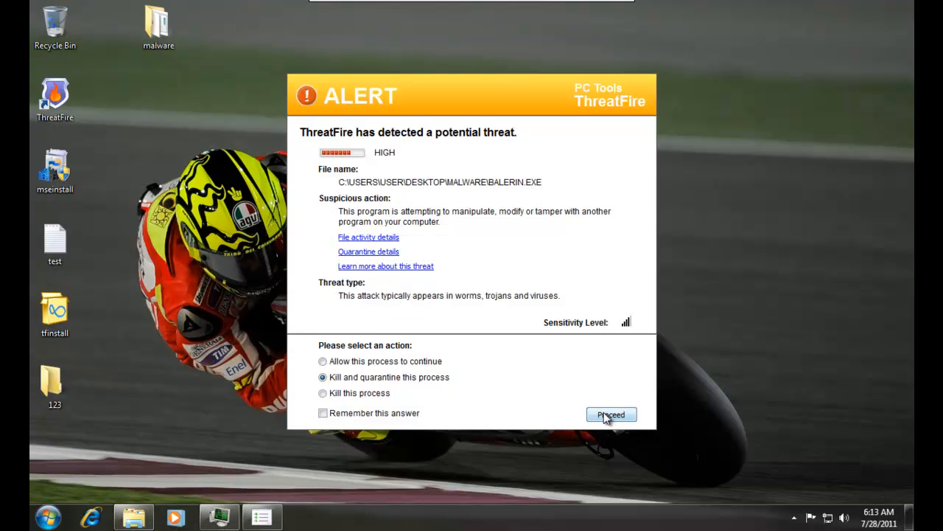
left_click(611, 414)
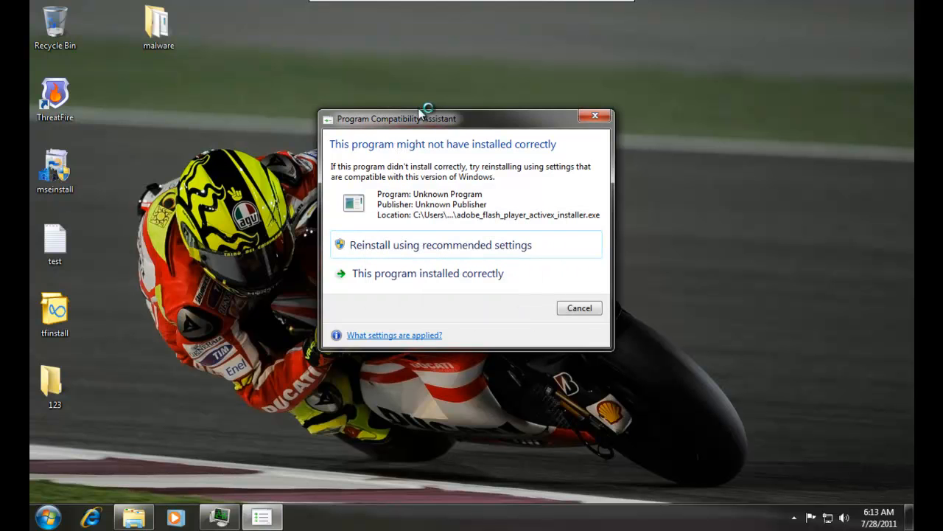
left_click(589, 310)
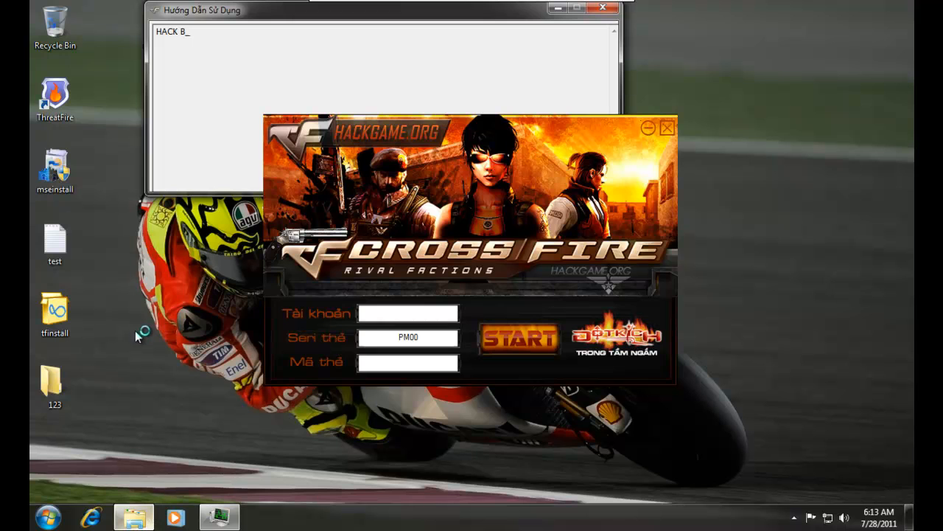
Step: Close the self-typing instructions window, the CrossFire hack window and the connecting Internet Explorer window
left_click_drag(196, 12, 265, 47)
left_click(662, 42)
left_click(661, 129)
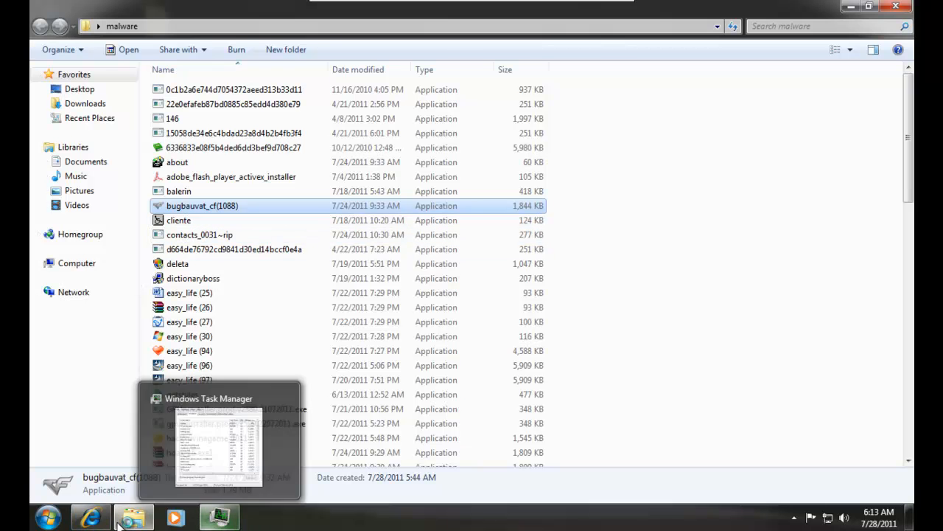
left_click(87, 520)
right_click(87, 520)
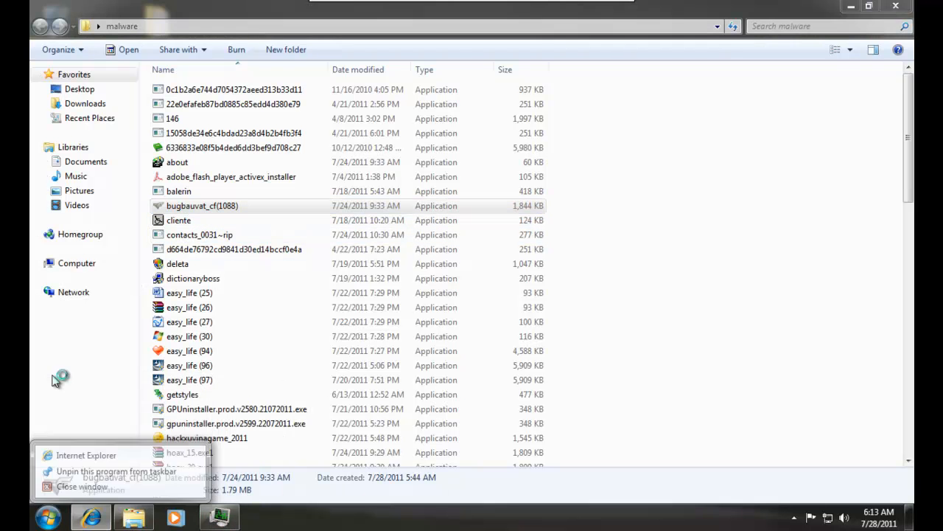
left_click(81, 479)
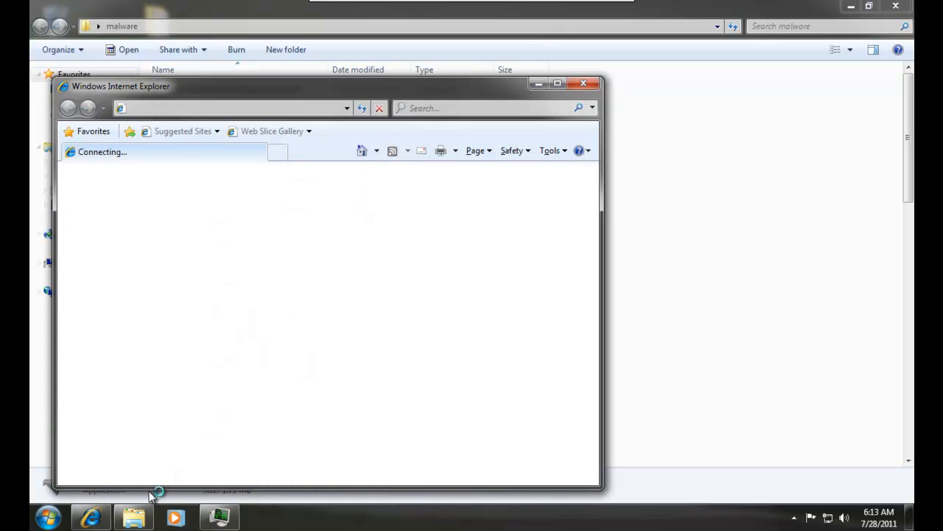
left_click(582, 85)
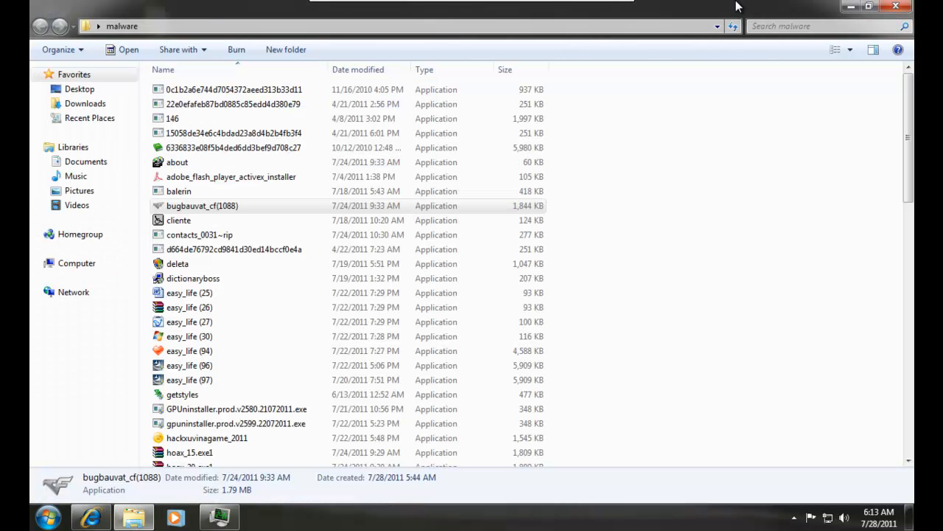
Step: Maximize Task Manager and sort the processes alphabetically by name
left_click(220, 518)
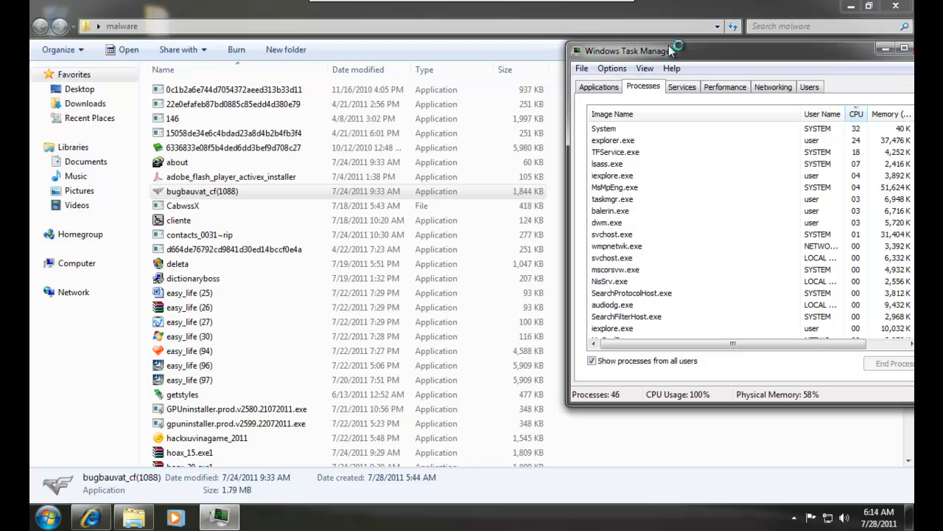
double_click(665, 51)
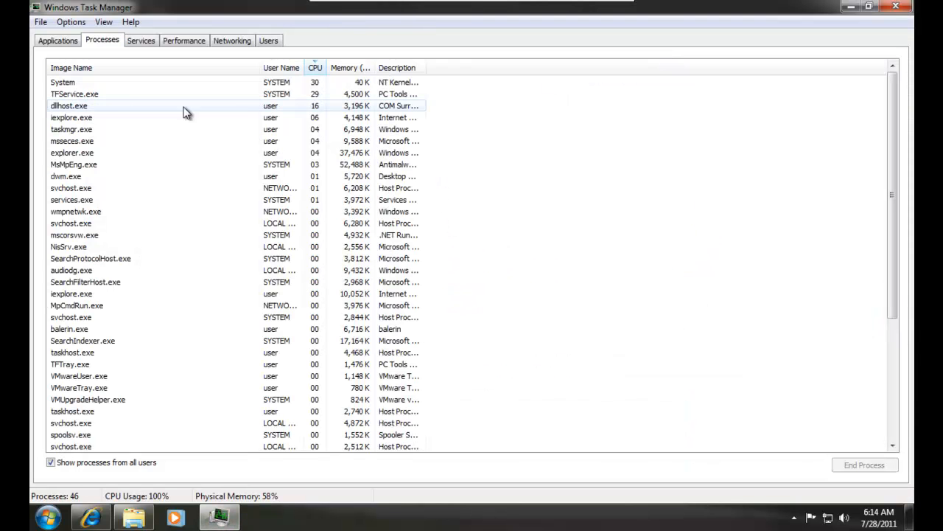
left_click(120, 67)
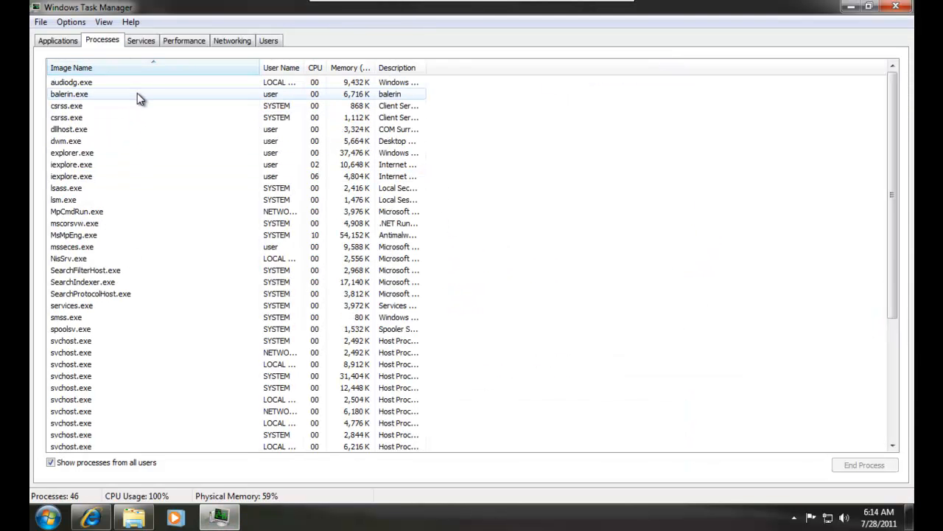
scroll(123, 208, "down", 4)
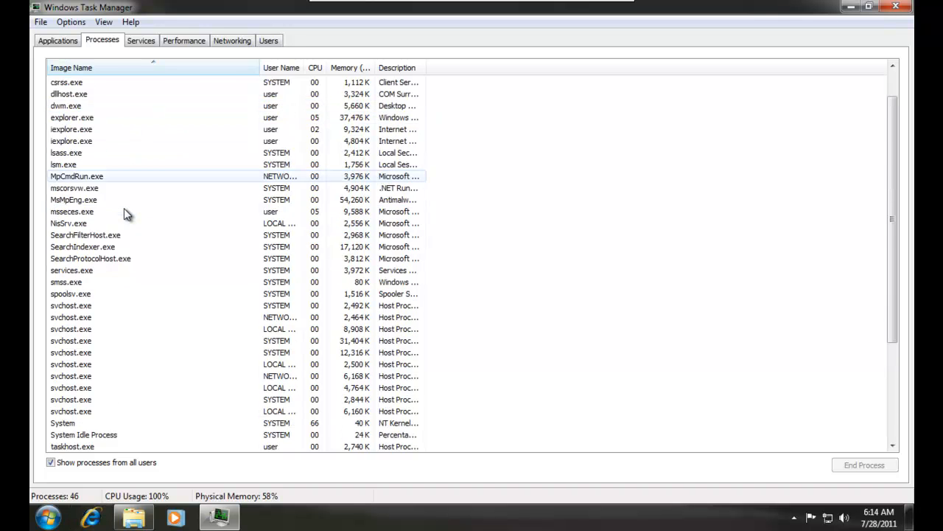
scroll(125, 205, "down", 1)
Step: Find the cliente file and its cliente.exe process, widening the Description column
left_click(225, 516)
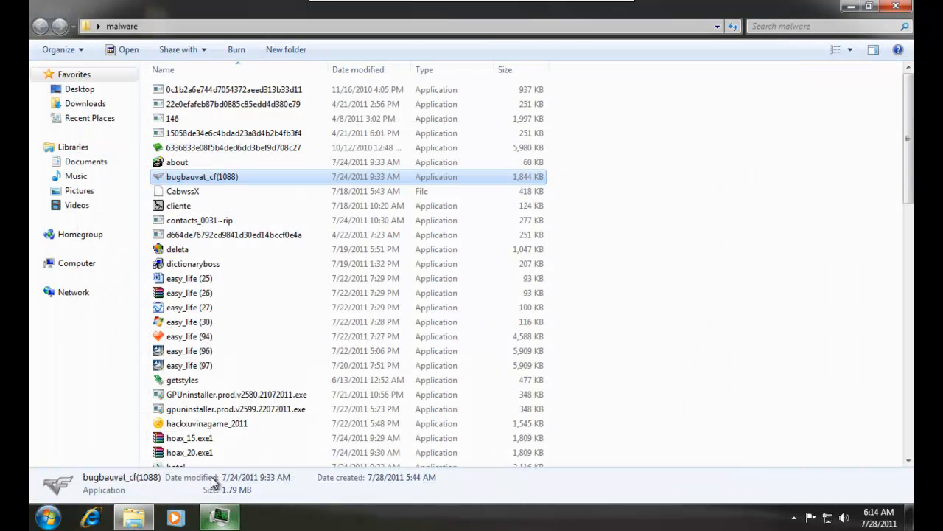
left_click(186, 206)
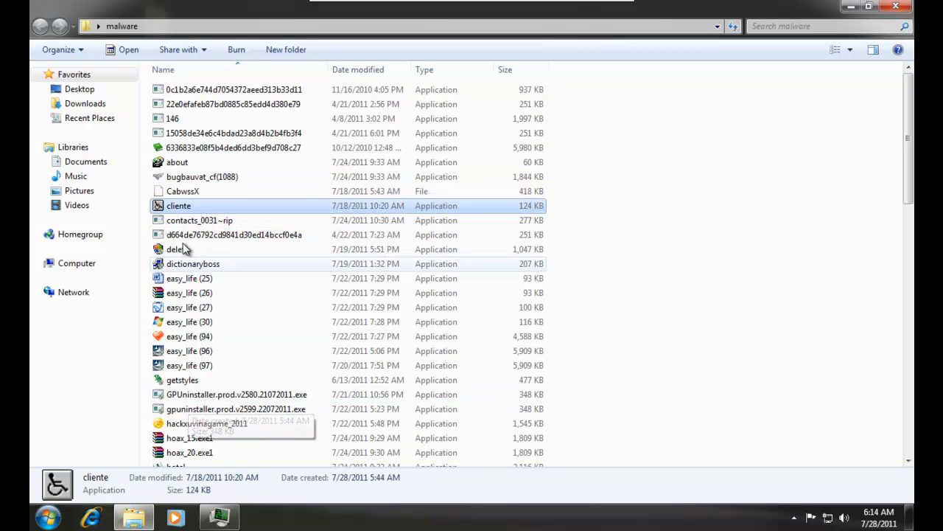
left_click(223, 520)
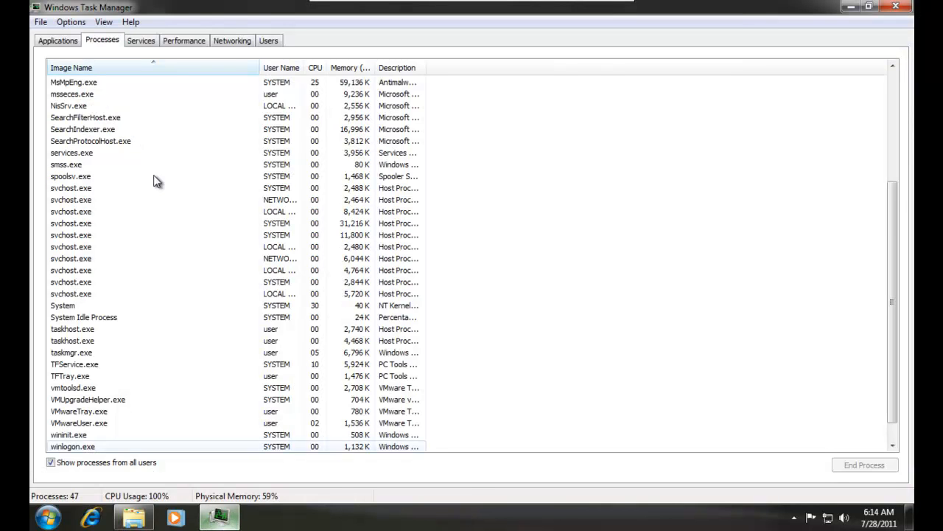
scroll(158, 188, "down", 1)
scroll(145, 202, "up", 4)
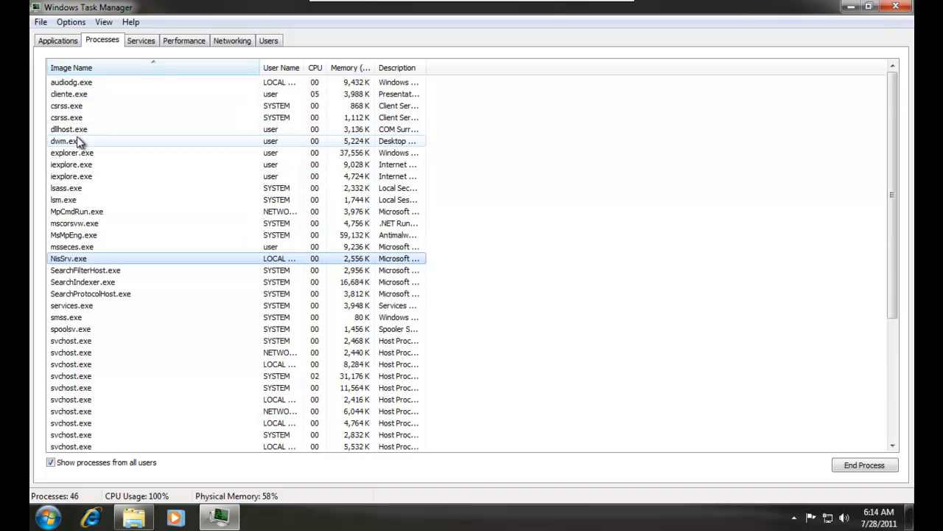
left_click(68, 95)
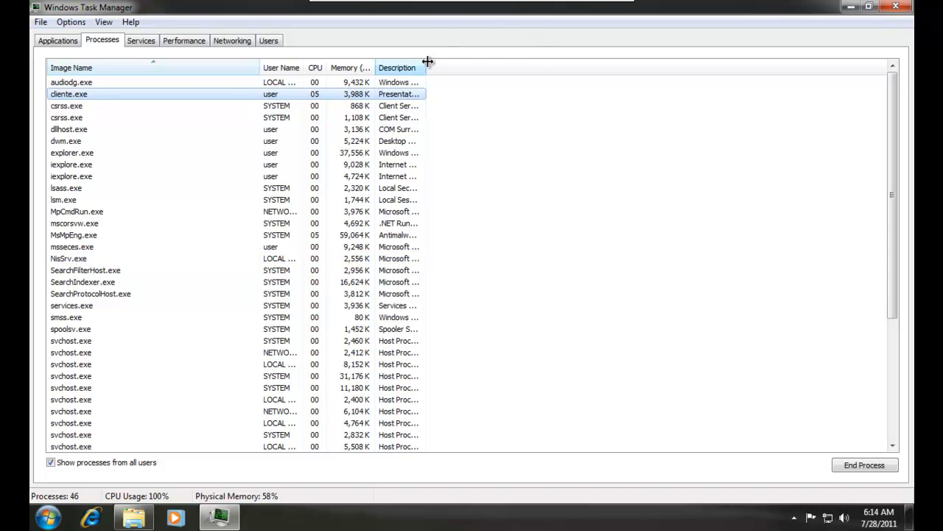
left_click_drag(427, 62, 547, 62)
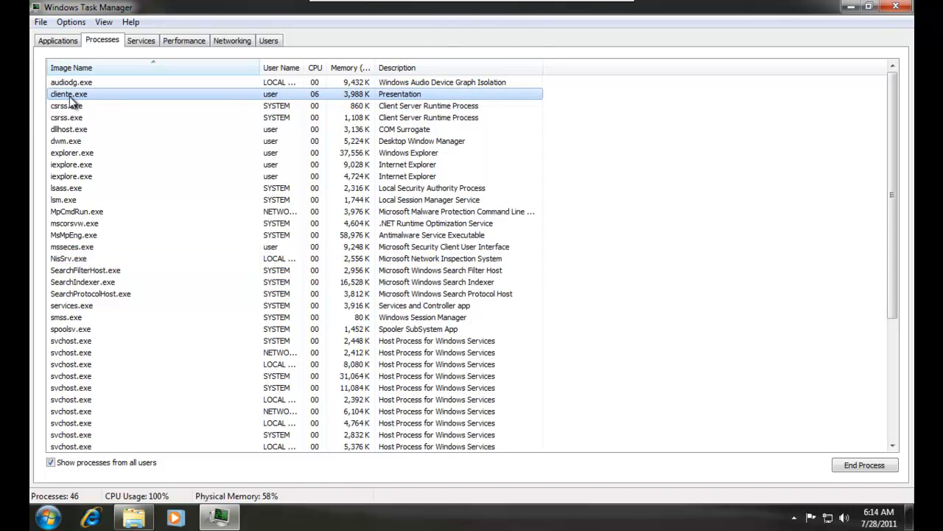
Step: Kill and quarantine balerin.exe from the ThreatFire alert
left_click(219, 518)
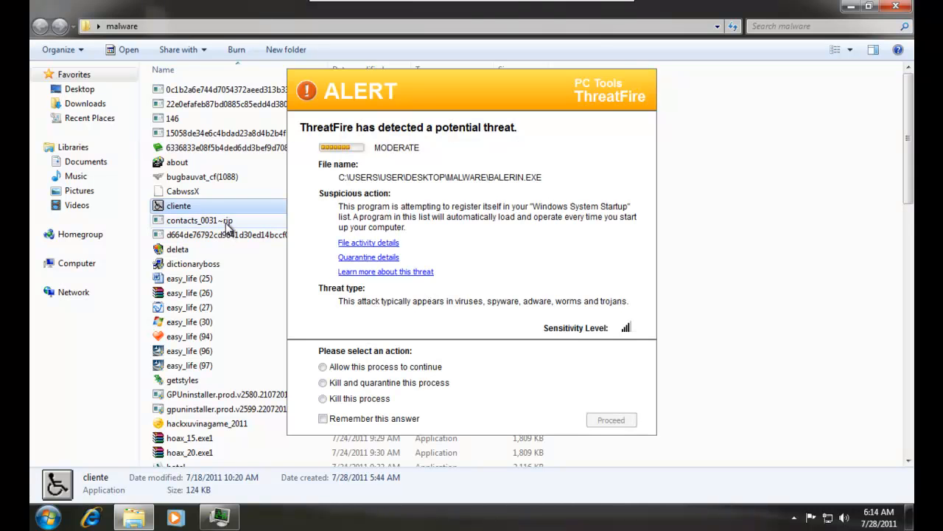
left_click(402, 383)
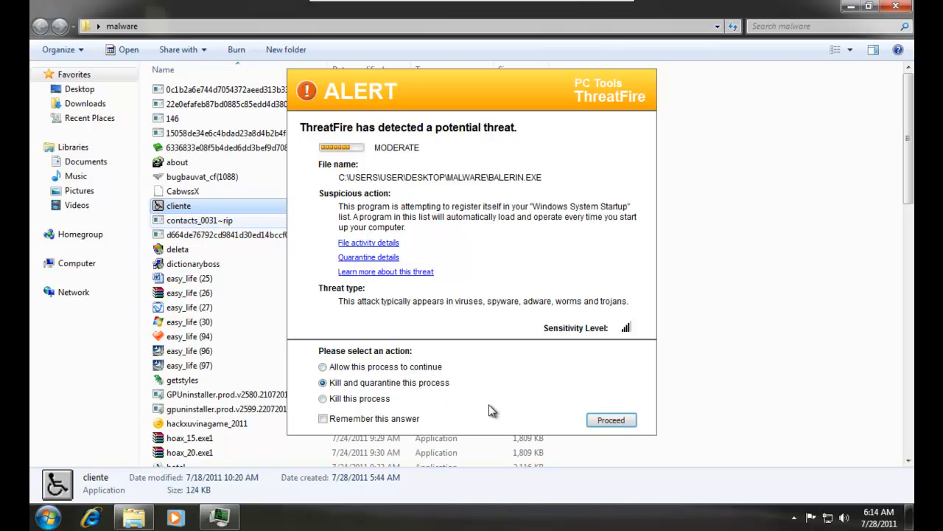
left_click(621, 421)
left_click(163, 6)
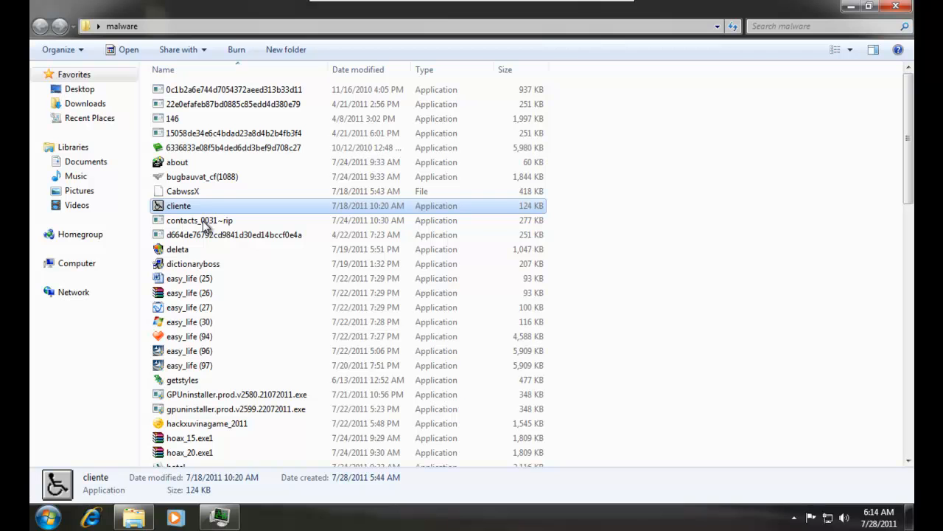
Step: Inspect the two iexplore.exe processes, then select cliente.exe
left_click(220, 518)
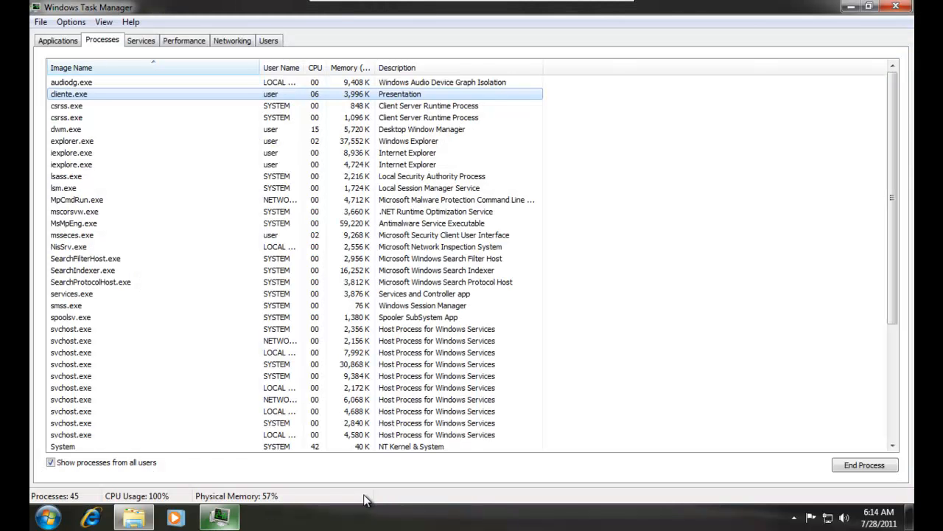
left_click(293, 156)
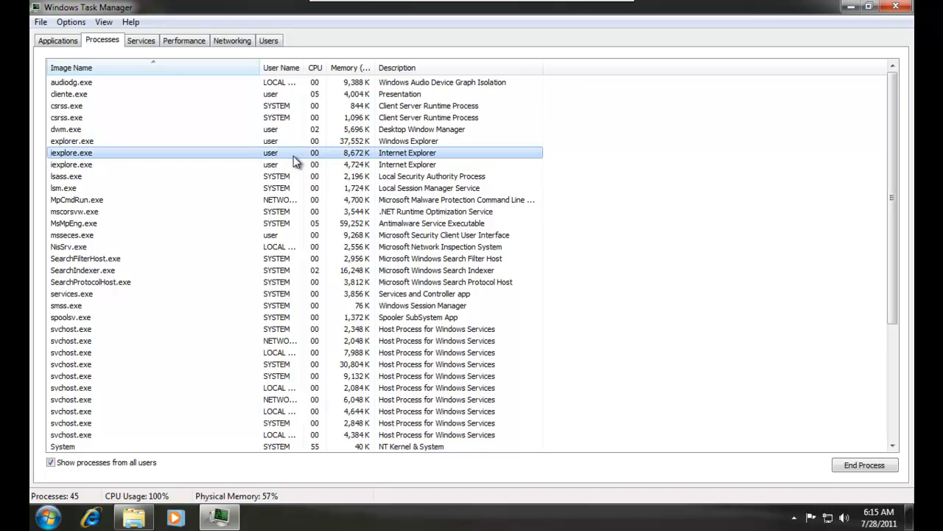
left_click(299, 164)
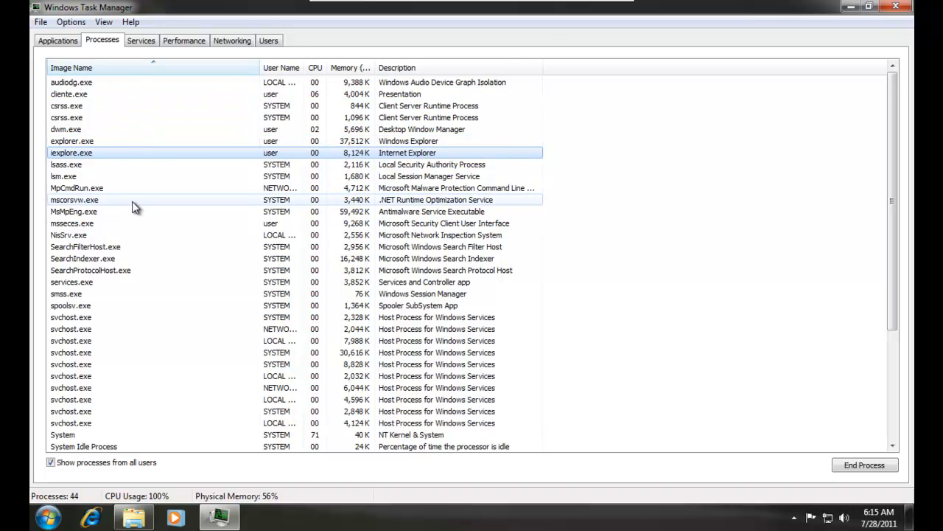
scroll(132, 179, "down", 4)
scroll(136, 177, "up", 4)
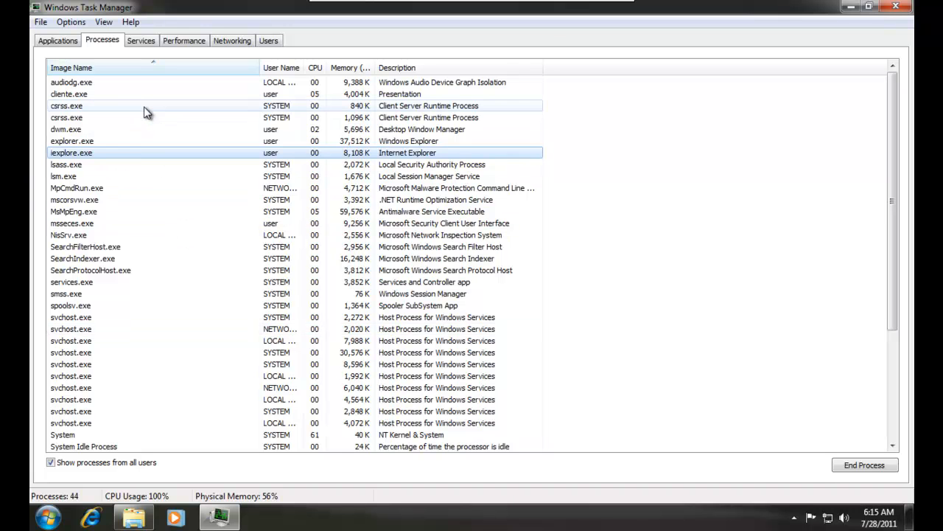
left_click(144, 94)
Step: Run contacts_0031~rip and the hex-named sample, dismissing the invalid-application error and GabPath uninstall prompts
left_click(851, 7)
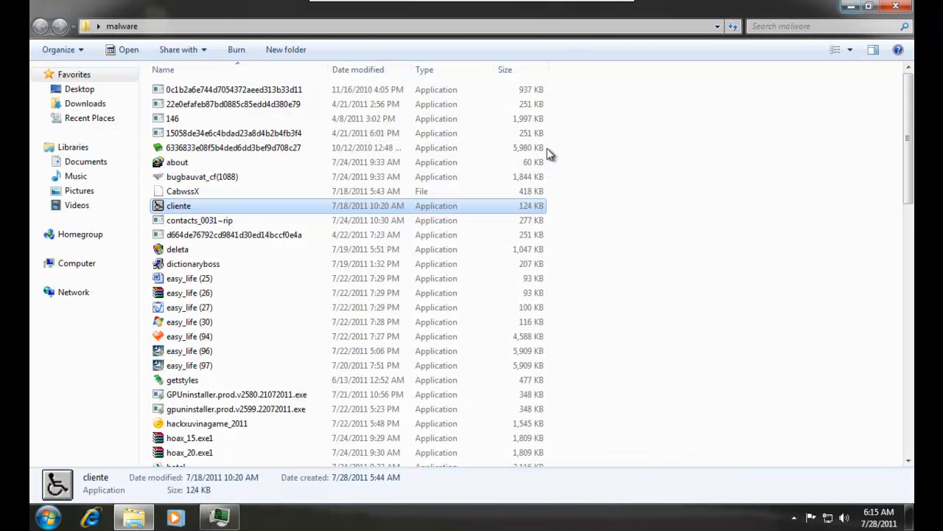
double_click(221, 224)
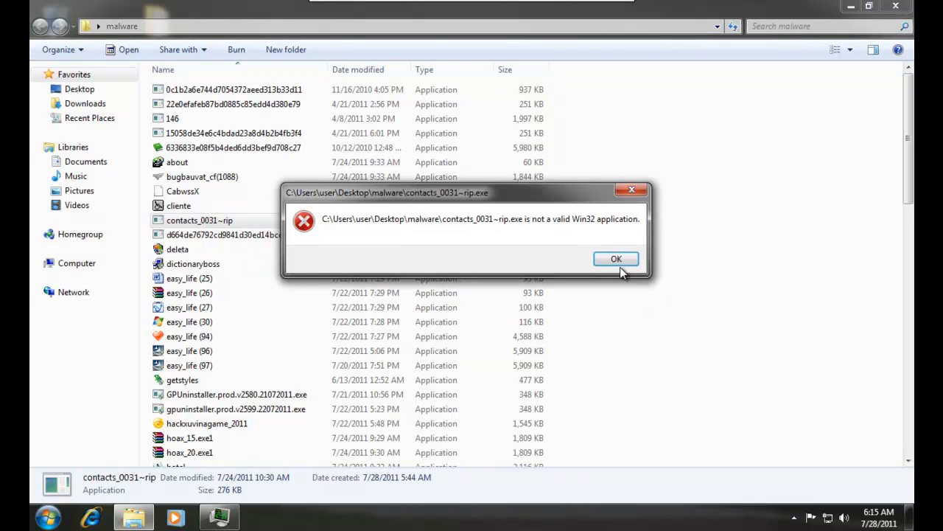
left_click(618, 263)
left_click(230, 241)
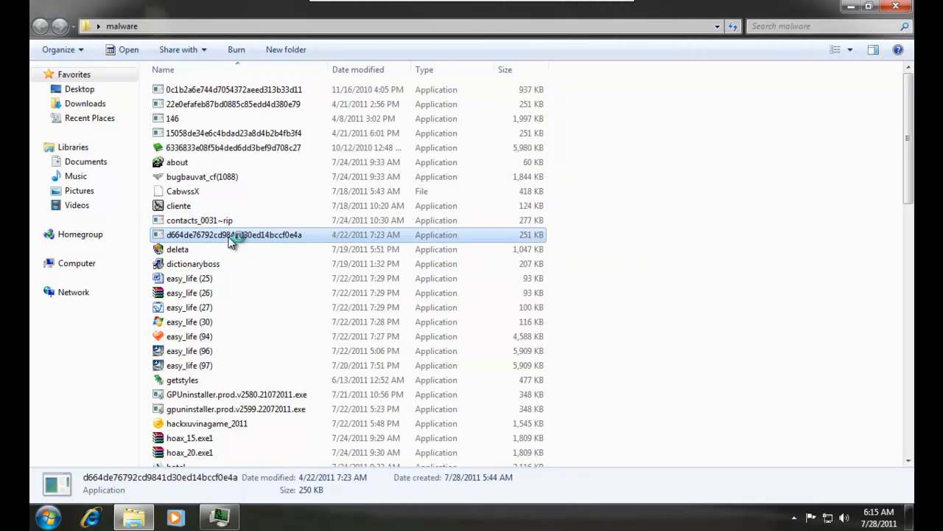
left_click(487, 302)
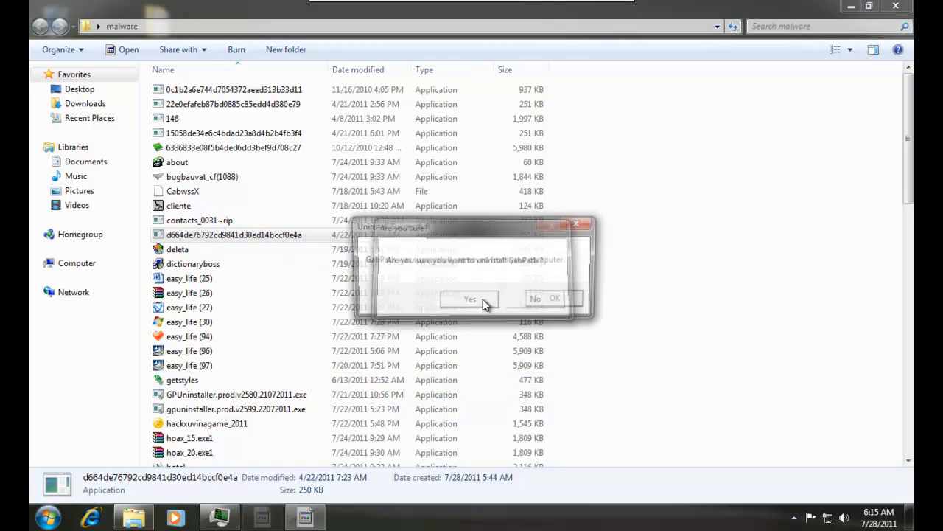
left_click(558, 299)
Step: Kill and quarantine the process ThreatFire flags after selecting deleta
left_click(180, 251)
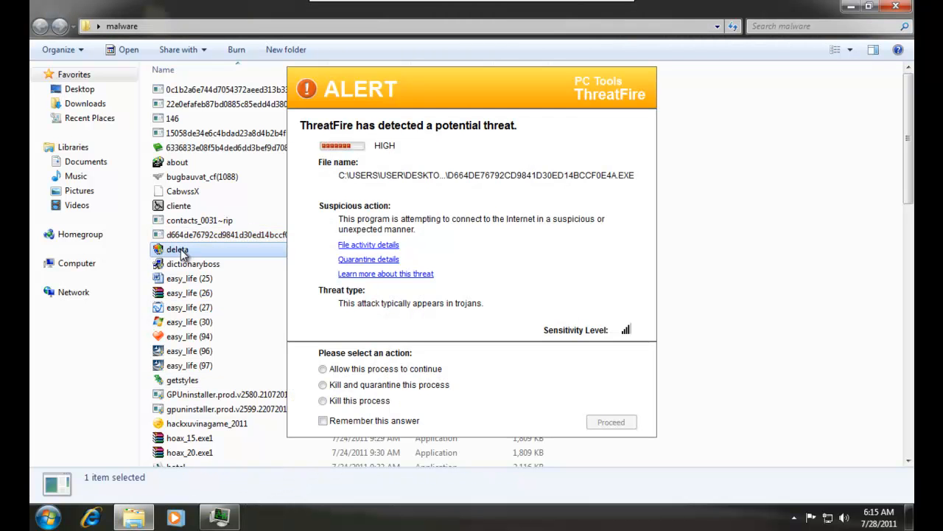
left_click(444, 384)
left_click(610, 422)
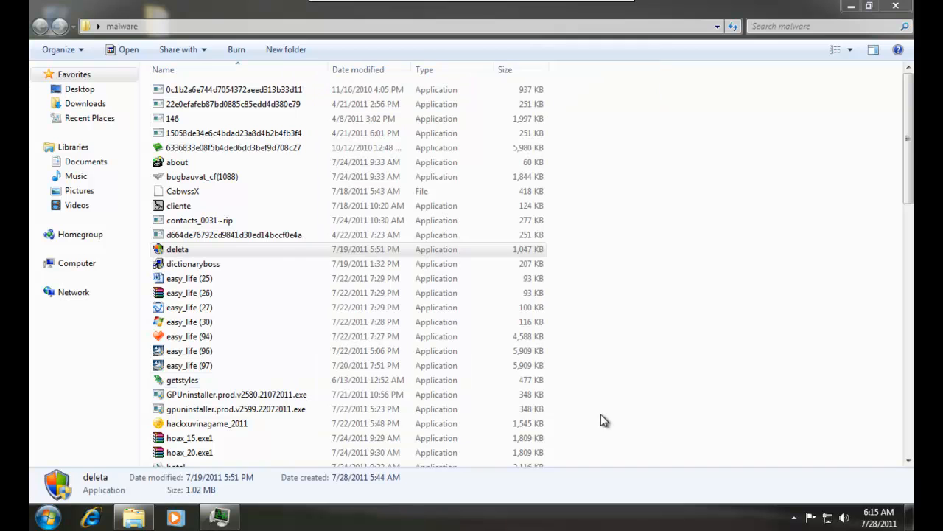
left_click(181, 250)
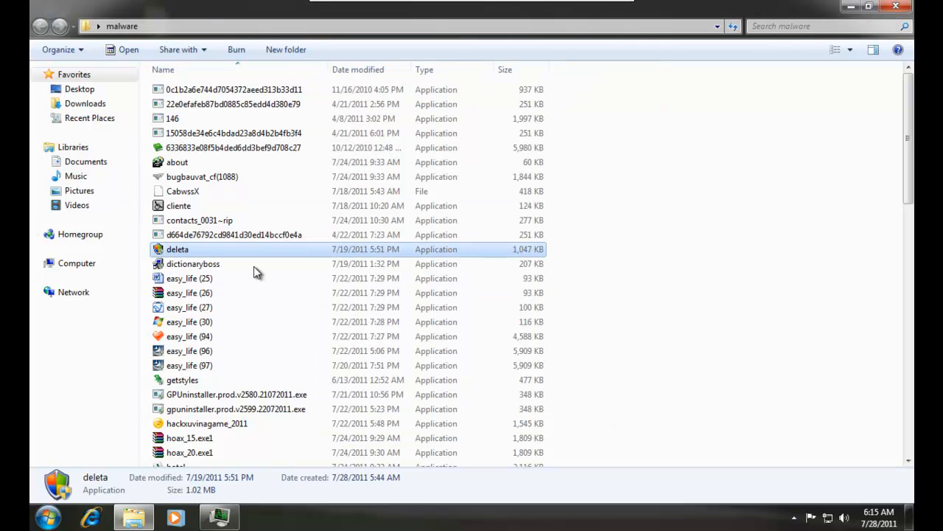
Step: Run deleta with administrator rights and dismiss its 'Erro kBcA HAHHAHAHA' error
left_click(227, 517)
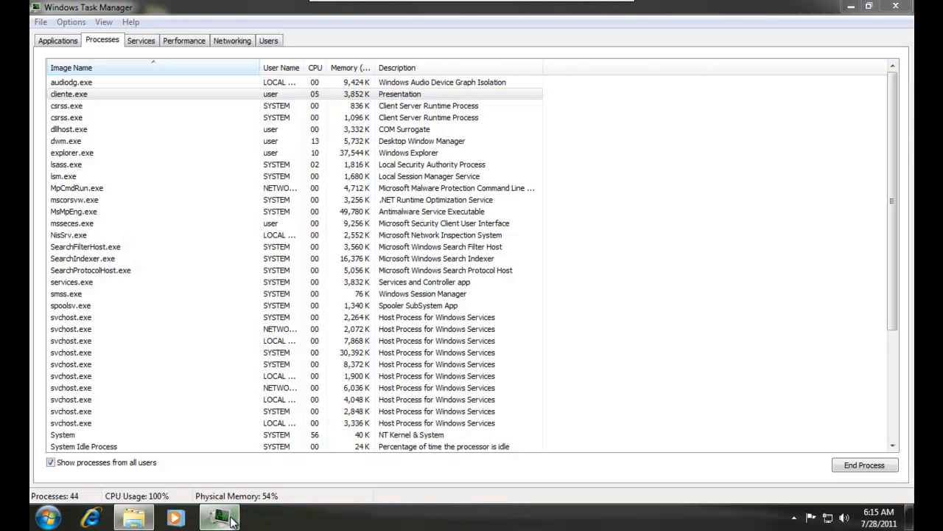
left_click(217, 6)
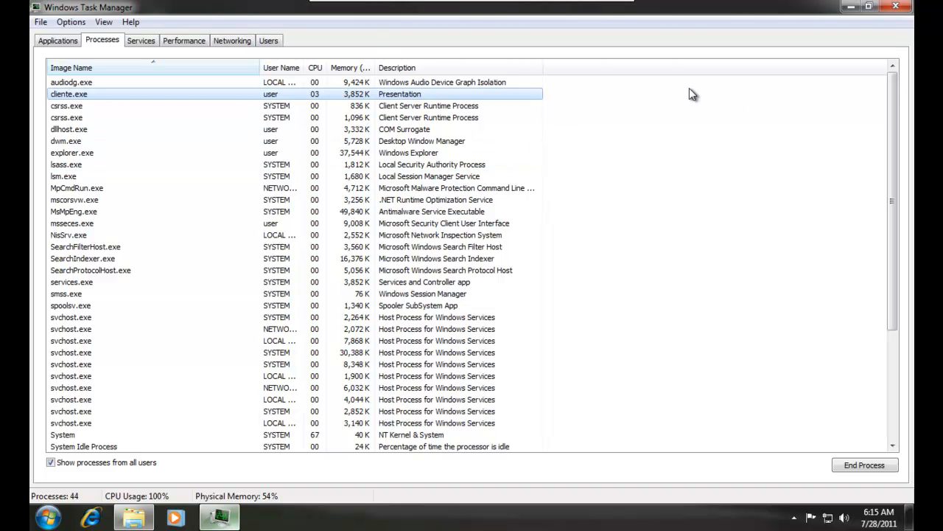
left_click(851, 6)
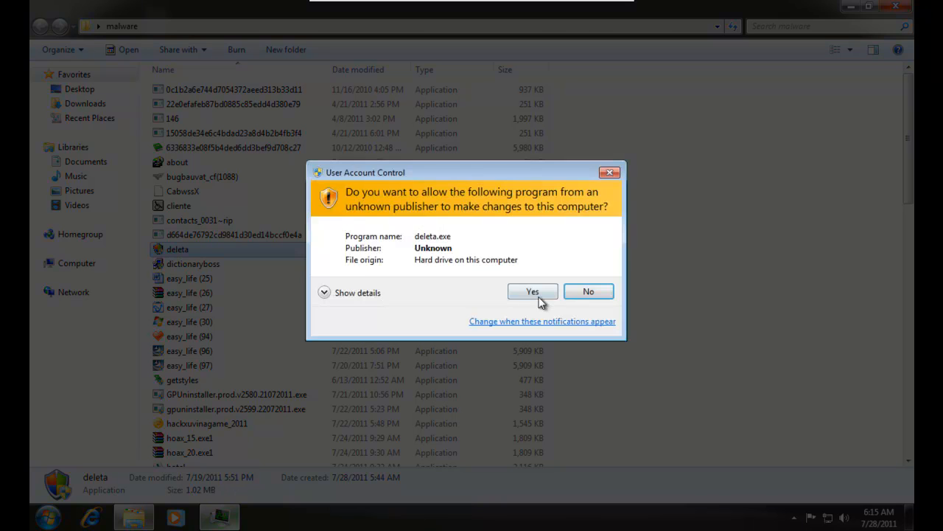
left_click(538, 296)
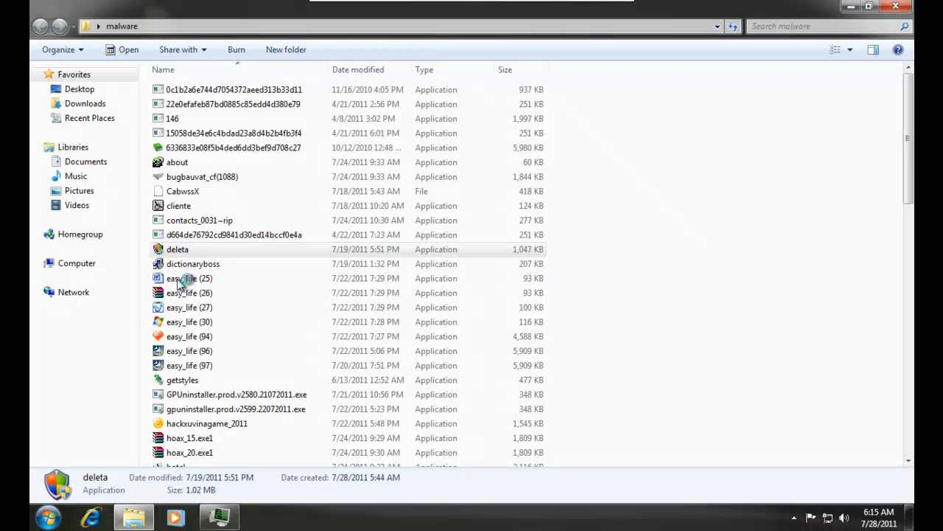
left_click(188, 250)
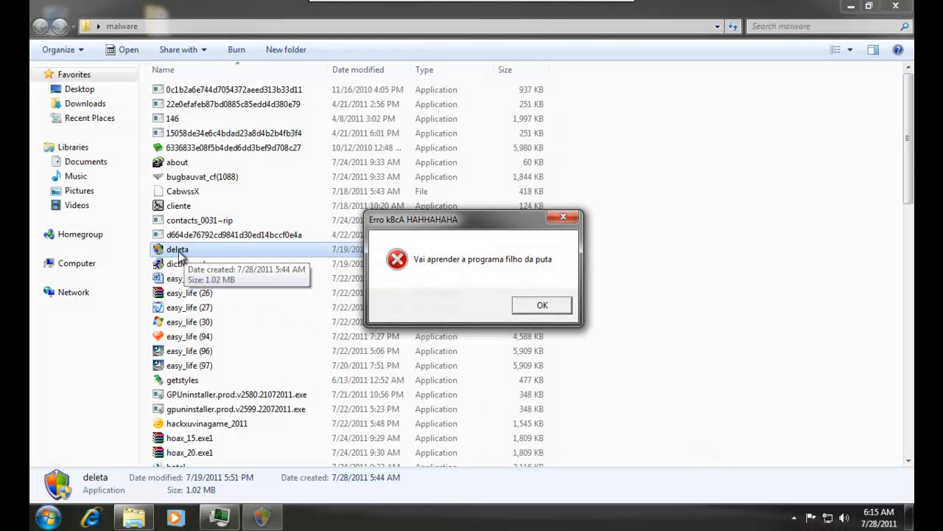
left_click(558, 307)
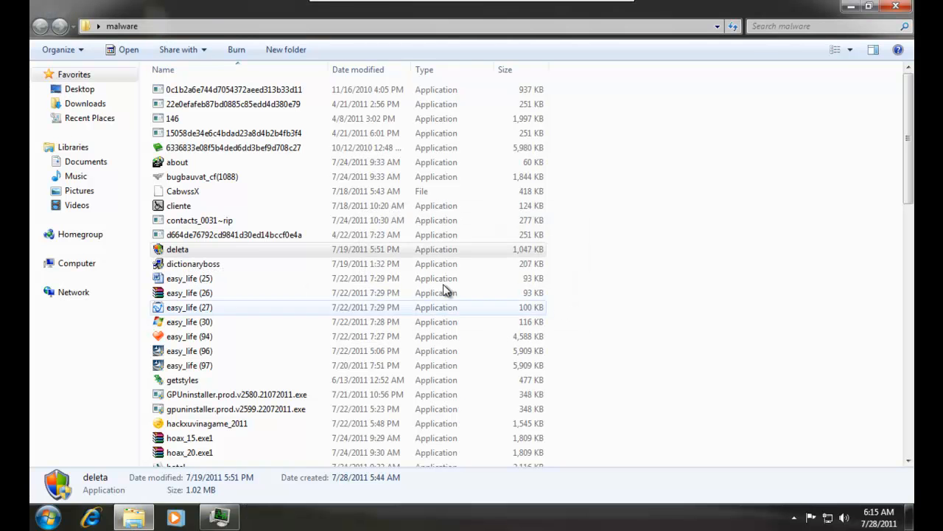
Step: Run dictionaryboss, easy_life (96) and kilador, approving each UAC prompt, then close the malware folder
double_click(212, 264)
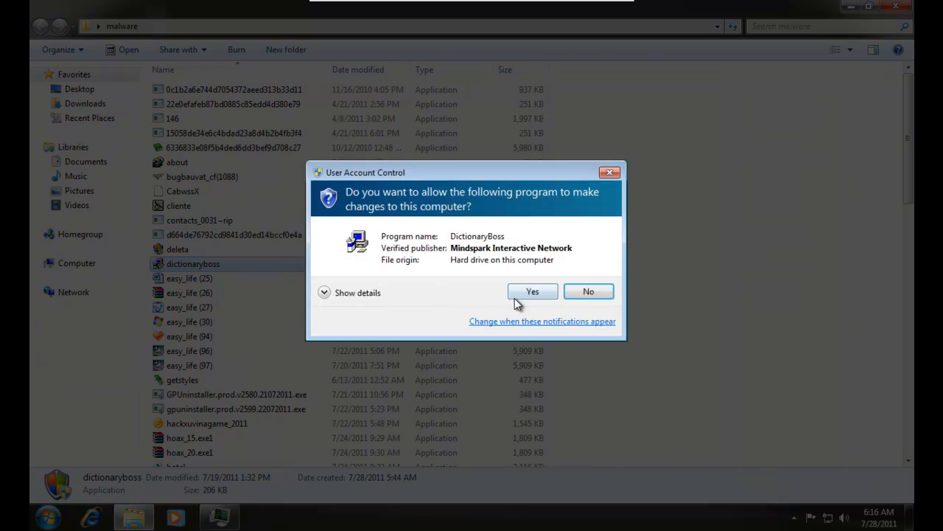
left_click(527, 293)
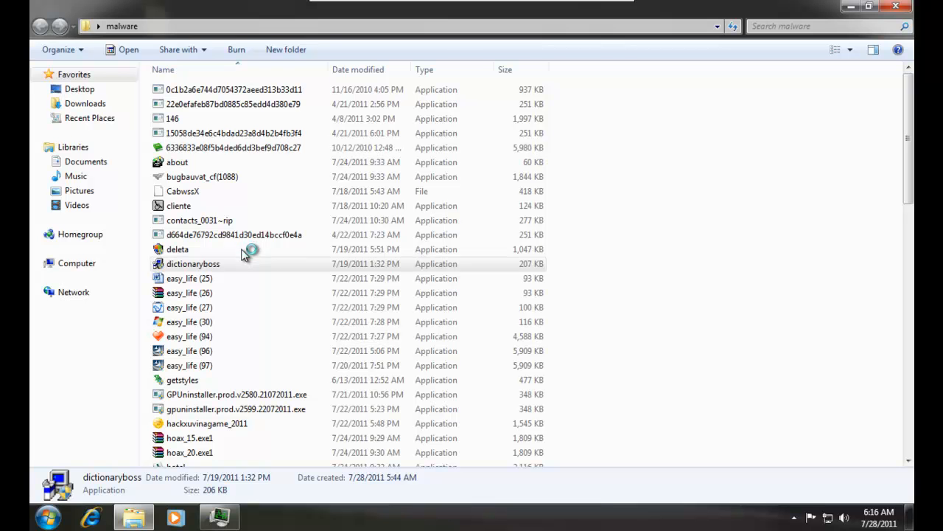
left_click_drag(905, 197, 909, 343)
left_click(204, 278)
left_click(180, 324)
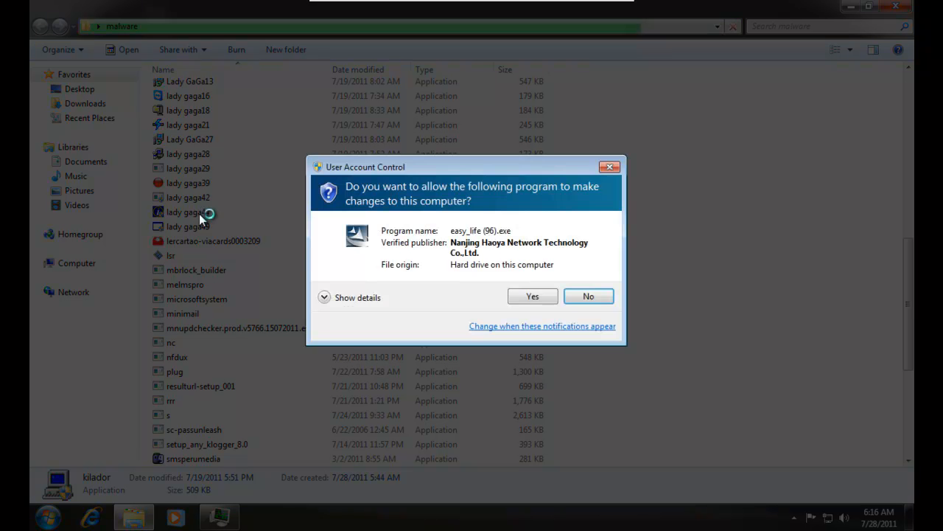
left_click(516, 294)
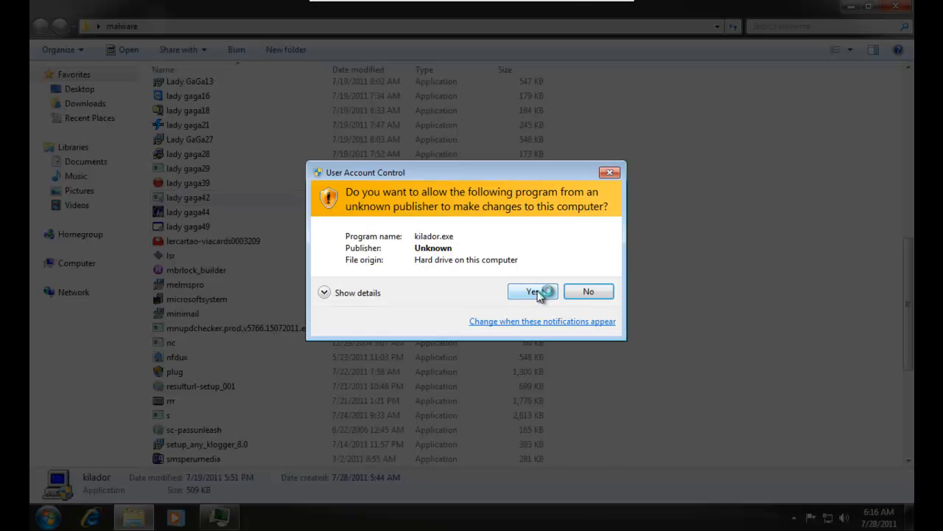
left_click(534, 292)
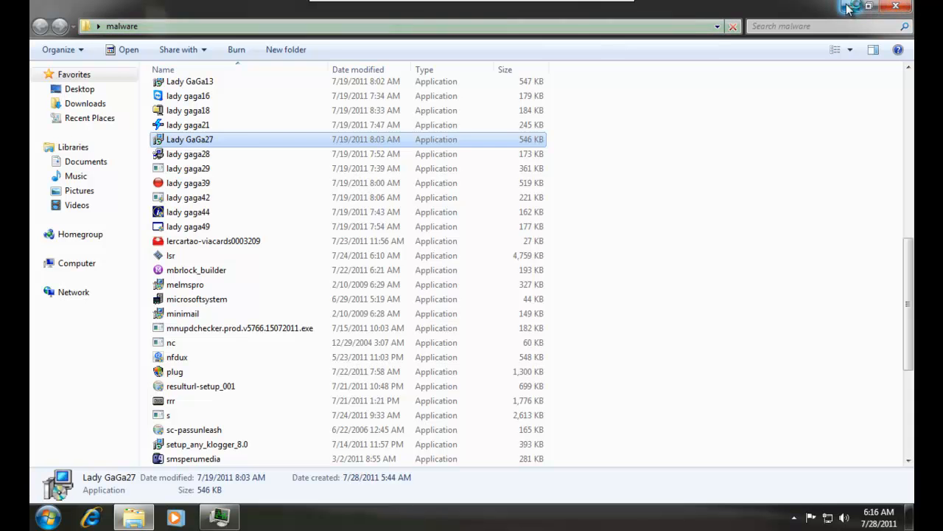
left_click(904, 7)
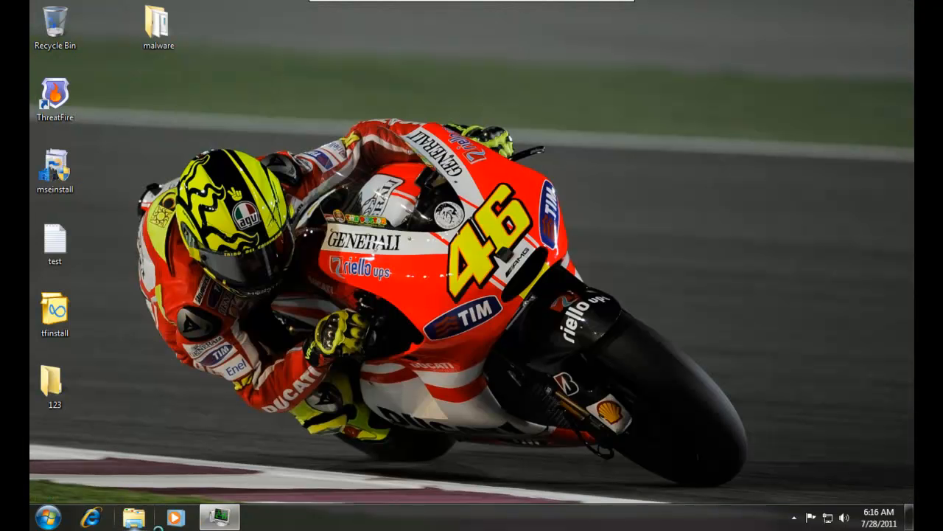
Step: Kill and quarantine Lady GaGa27 from the ThreatFire alert
left_click(219, 515)
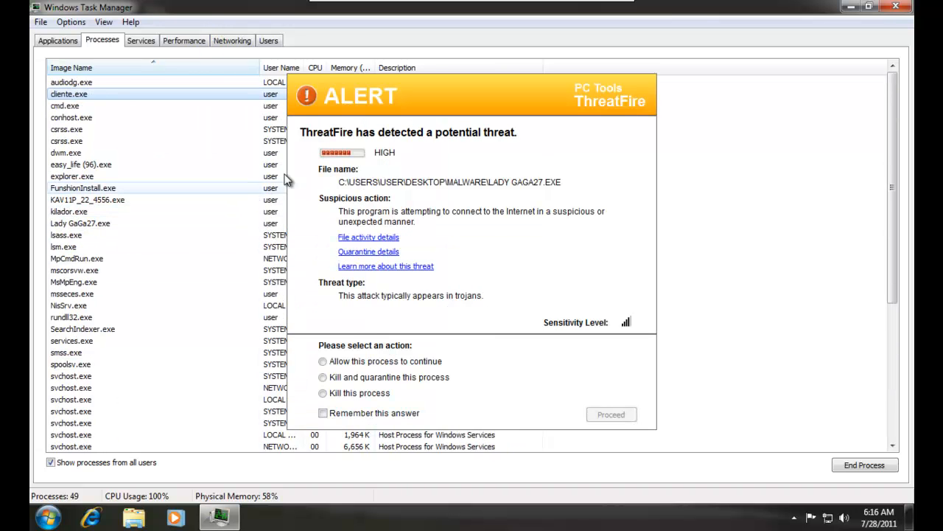
left_click(347, 378)
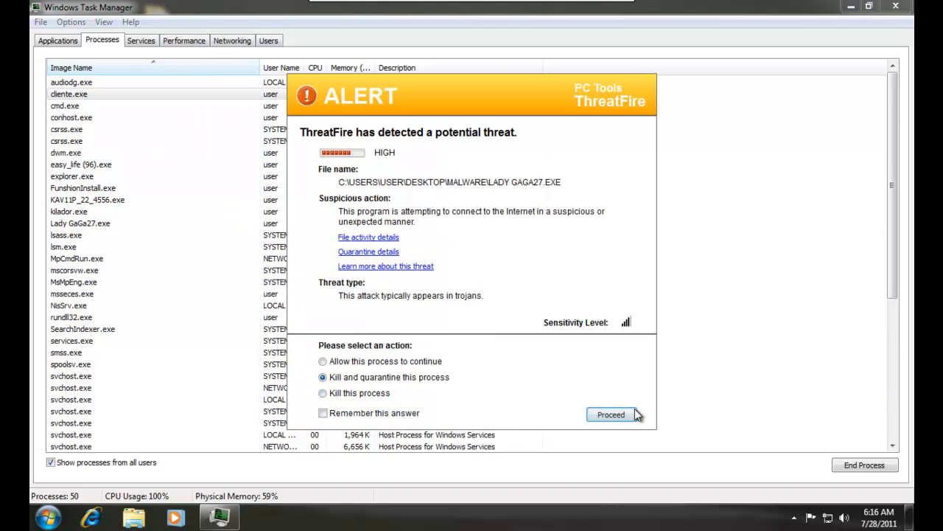
left_click(611, 414)
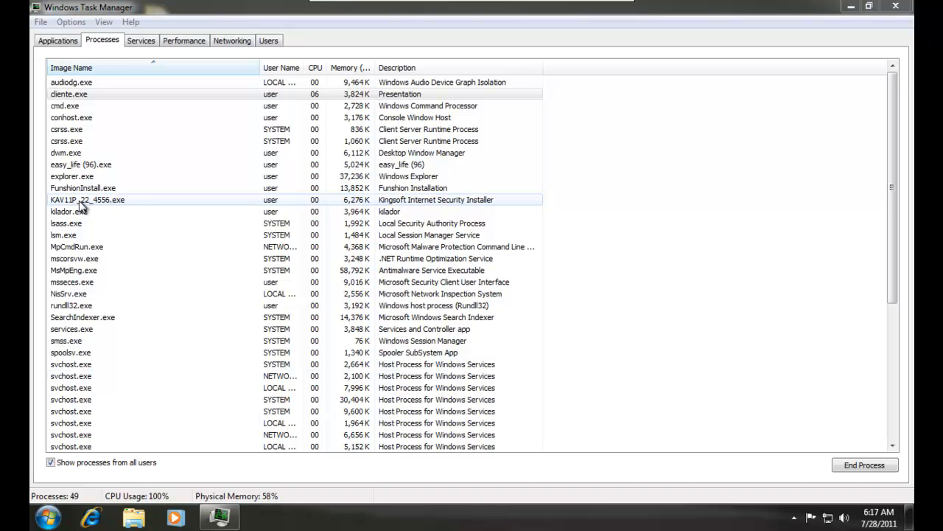
Step: Switch between the desktop and Task Manager, ending with the 49-process list in front
left_click(228, 520)
left_click(225, 522)
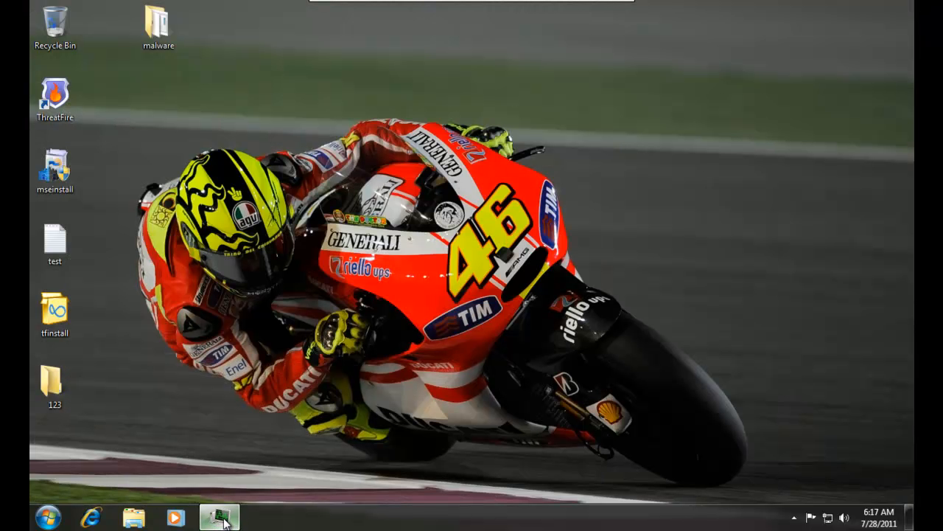
left_click(225, 518)
left_click_drag(258, 260, 355, 213)
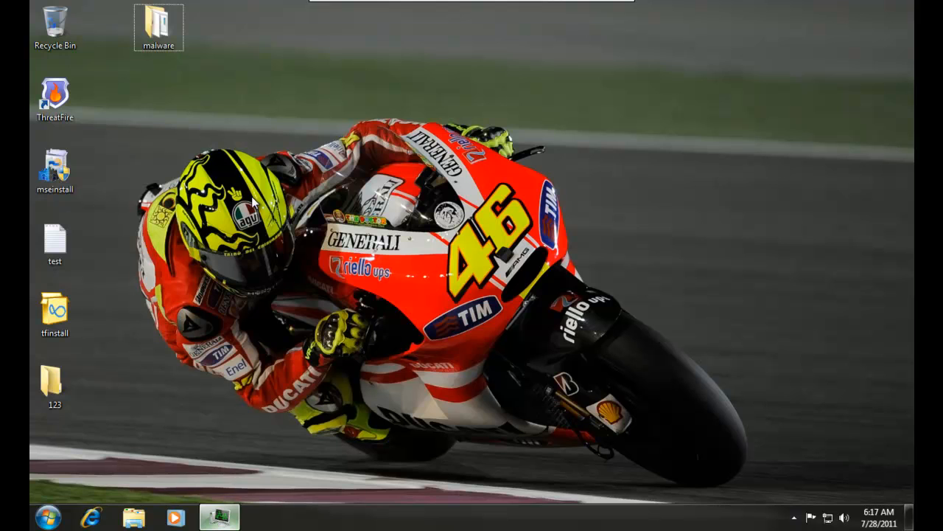
left_click(225, 518)
left_click(229, 519)
left_click(231, 520)
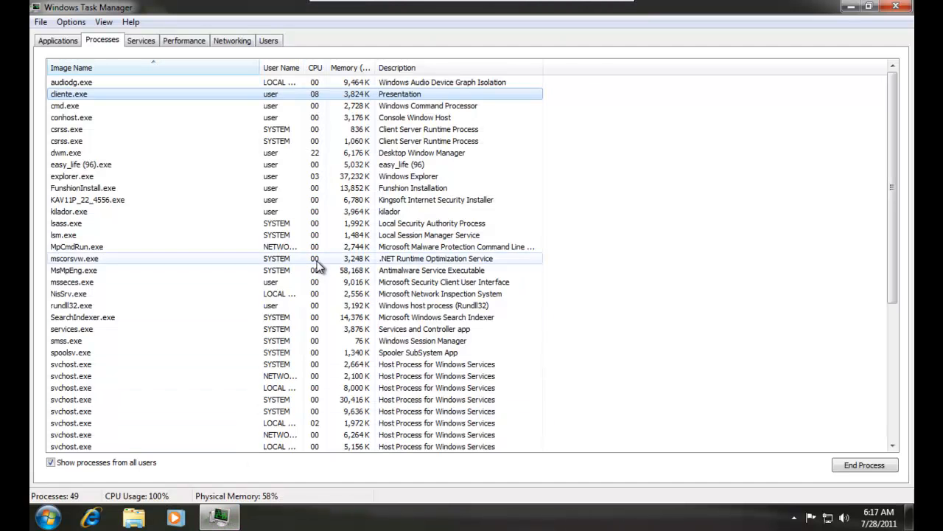
Step: Kill and quarantine the flagged easy_life (96) process
left_click(341, 203)
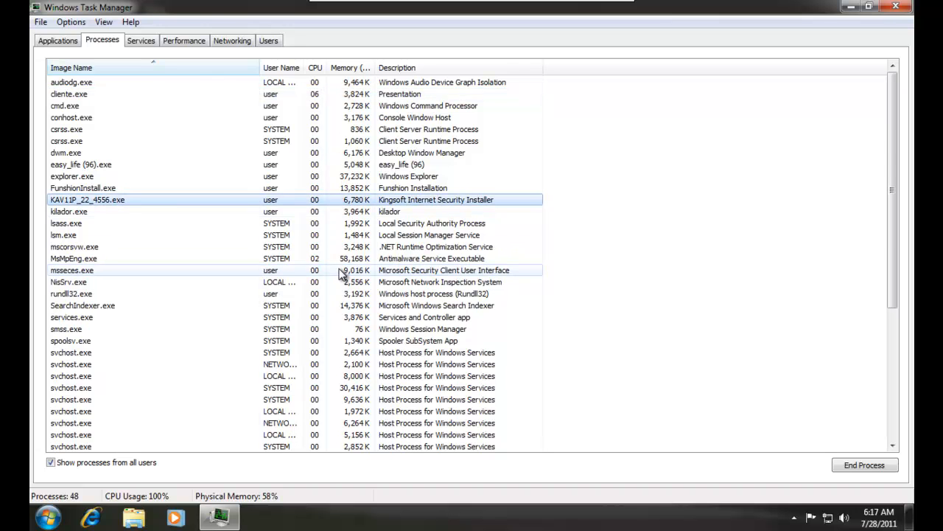
scroll(304, 384, "down", 3)
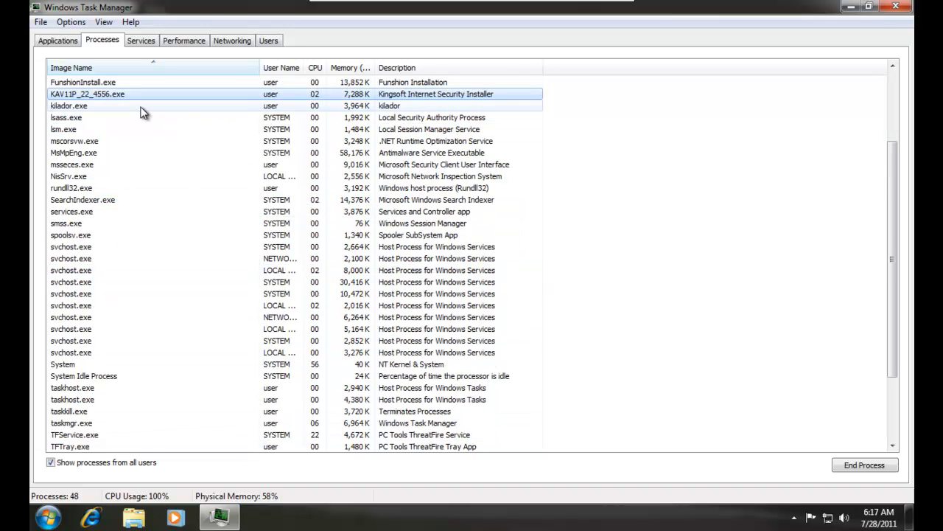
scroll(155, 135, "up", 3)
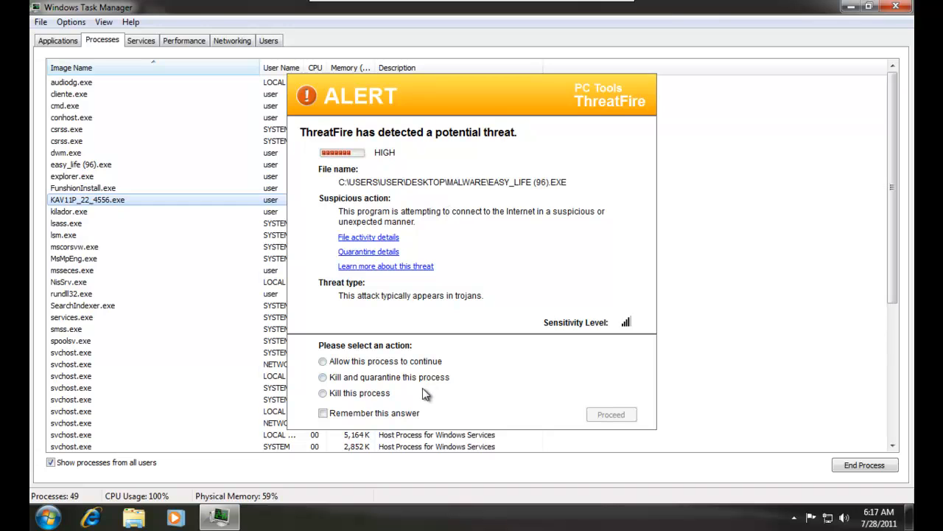
left_click(425, 379)
left_click(602, 415)
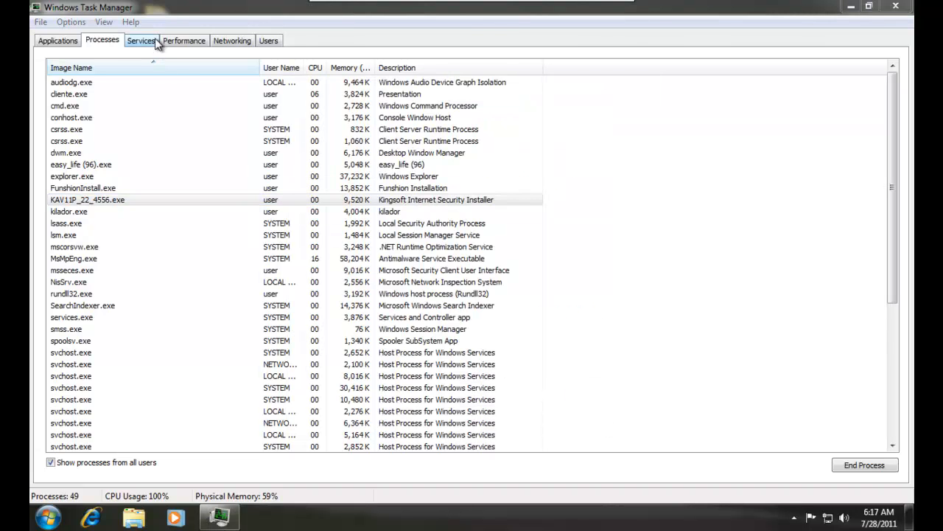
Step: Inspect KAV11P_22_4556.exe, FunshionInstall.exe, easy_life (96).exe, cmd.exe and kilador.exe in the list
left_click(142, 200)
left_click(144, 190)
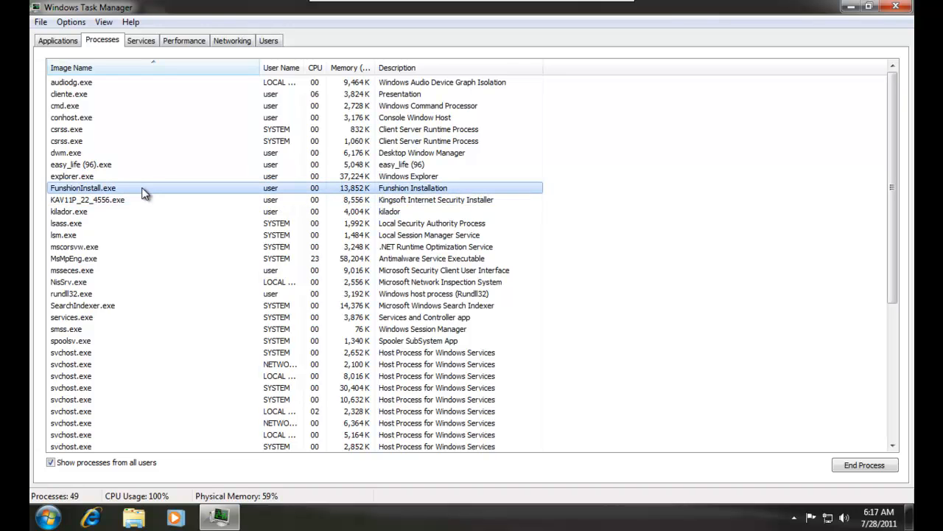
left_click(144, 166)
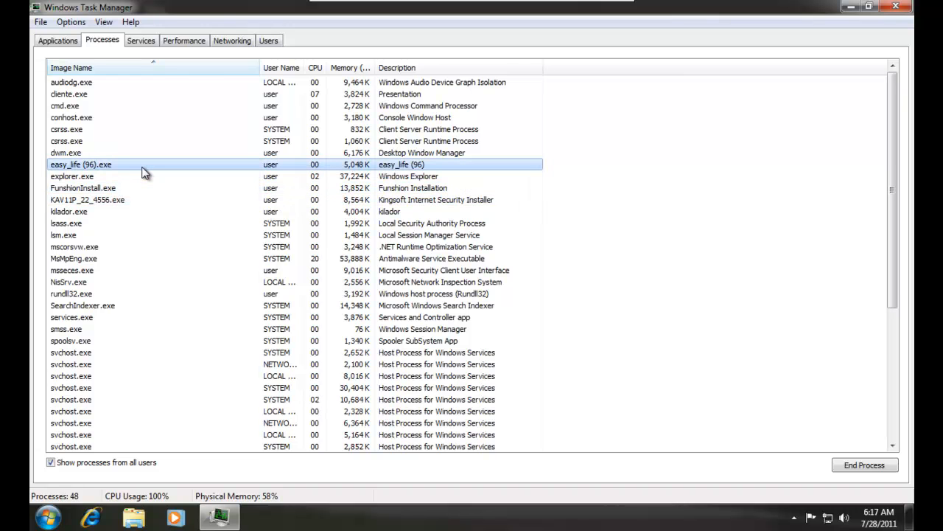
left_click(134, 105)
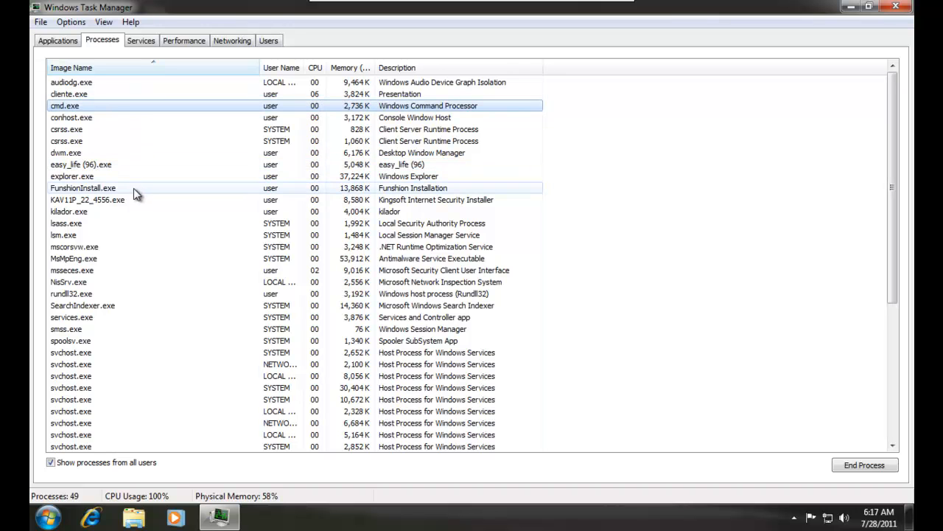
left_click(131, 213)
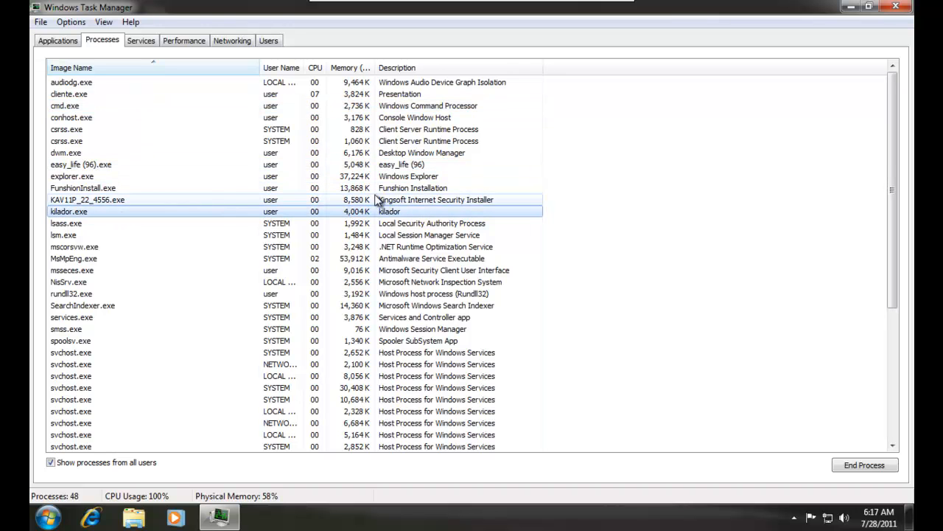
scroll(228, 383, "down", 4)
scroll(246, 410, "up", 4)
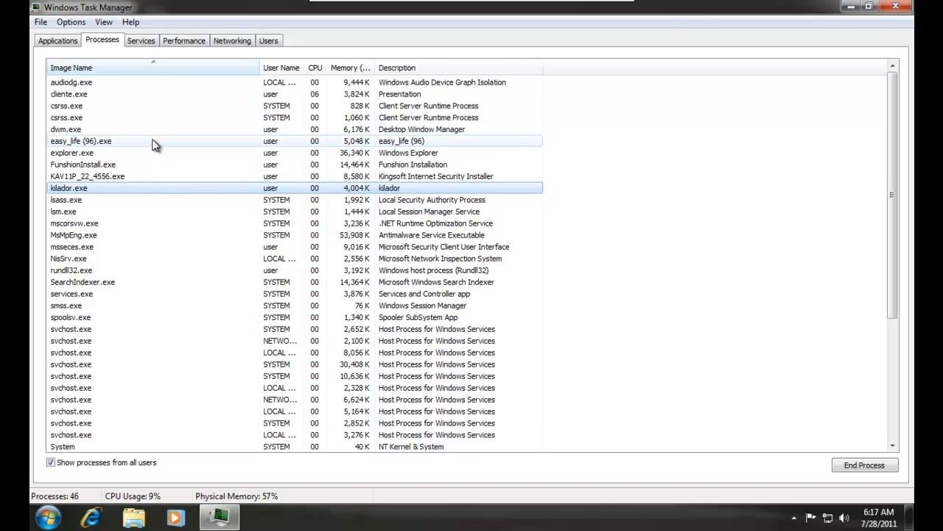
left_click_drag(893, 264, 877, 185)
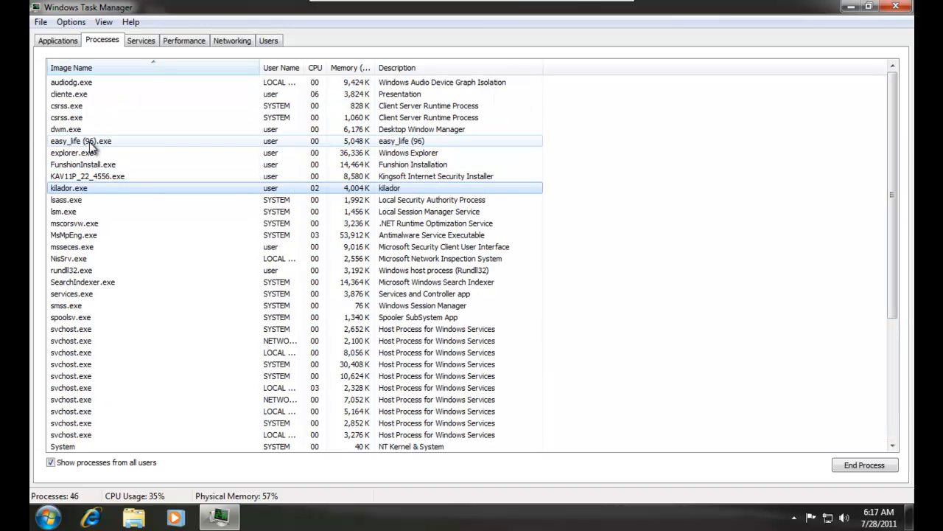
Step: Recheck the FunshionInstall.exe and KAV11P_22_4556.exe processes in Task Manager
left_click(219, 518)
left_click(219, 518)
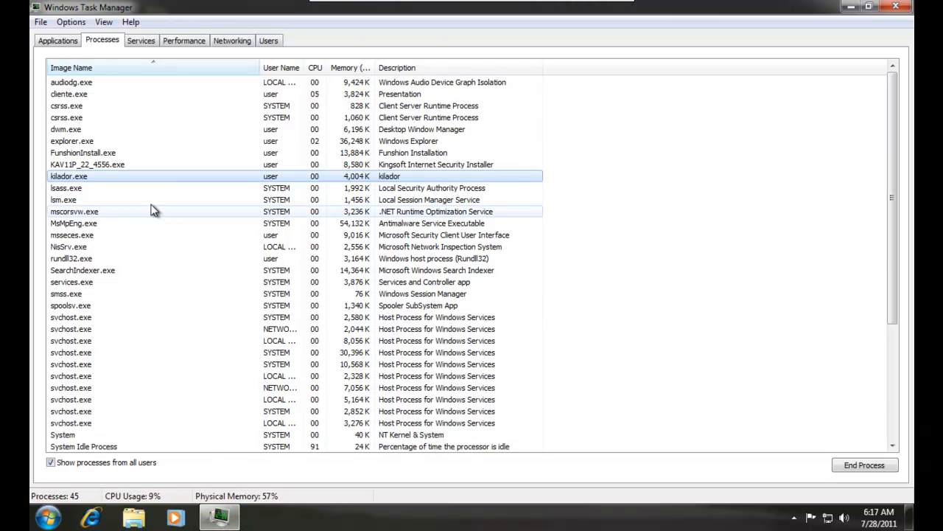
left_click(117, 153)
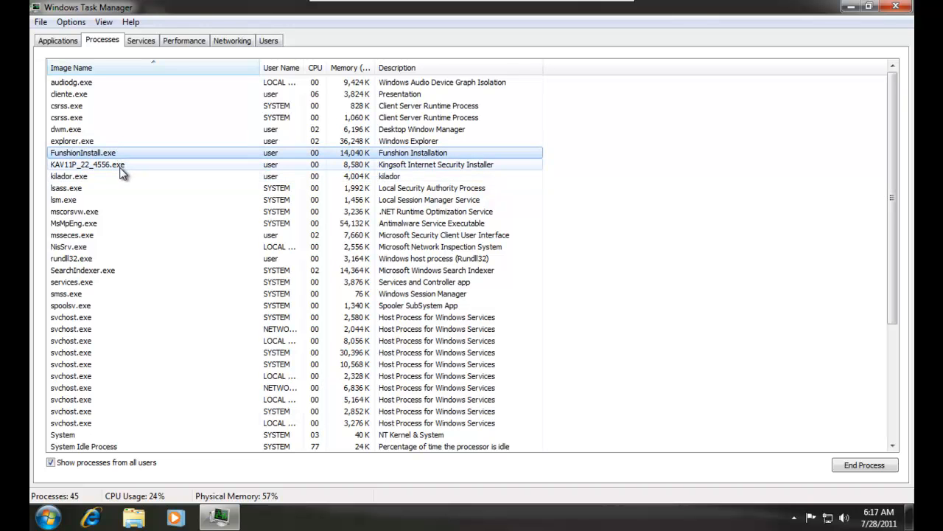
left_click(120, 166)
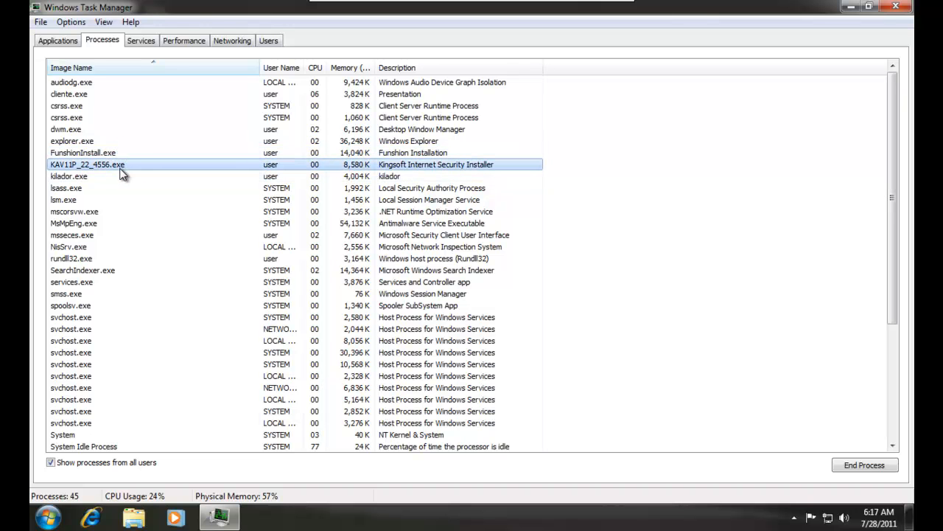
left_click(878, 517)
Step: Set the time zone to (UTC+02:00) Athens, Bucharest, Istanbul, then choose to quarantine FunshionInstall.exe
left_click(807, 486)
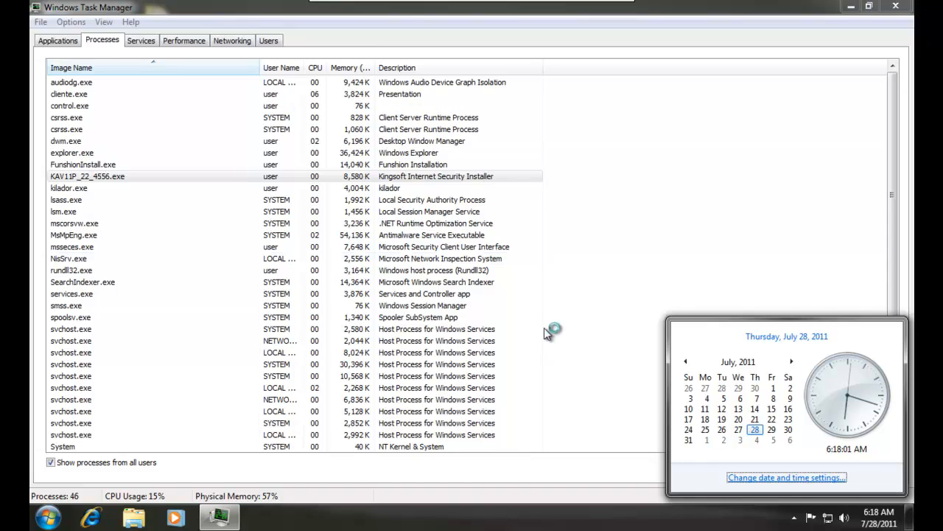
left_click(275, 169)
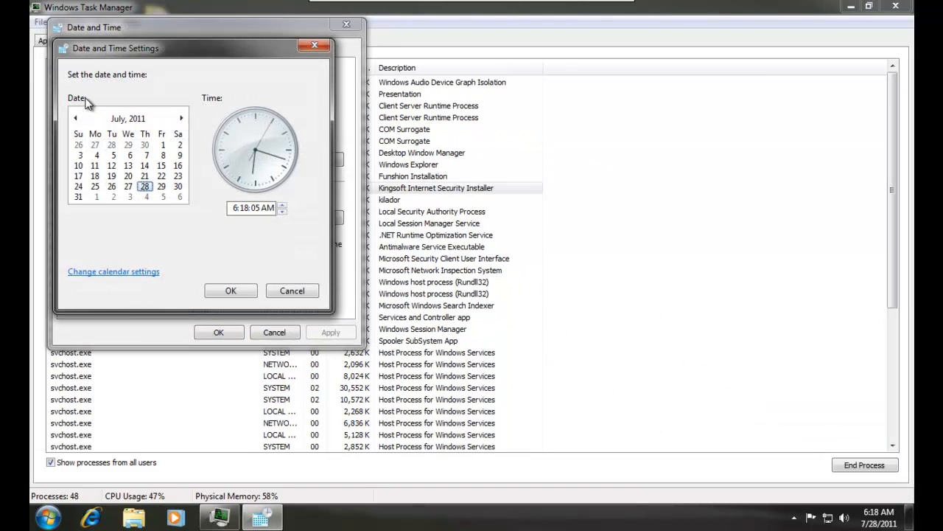
left_click(288, 295)
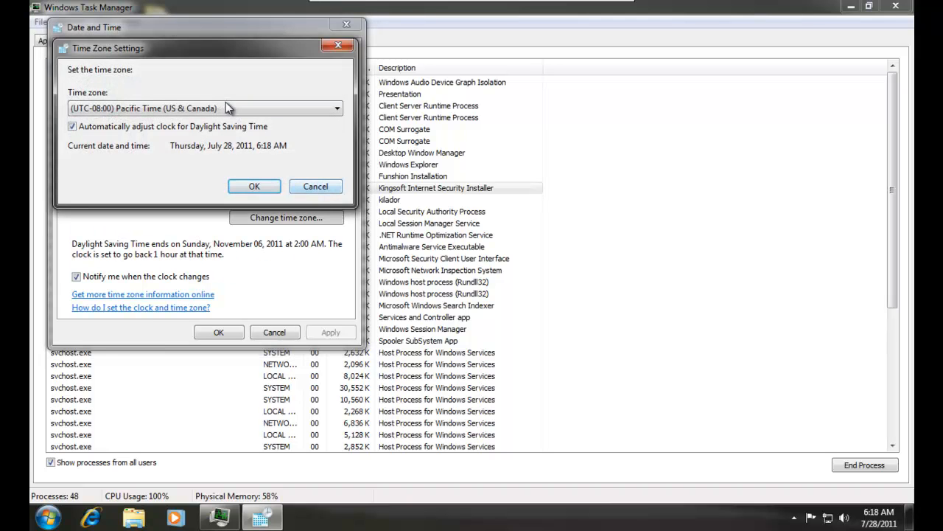
left_click(226, 107)
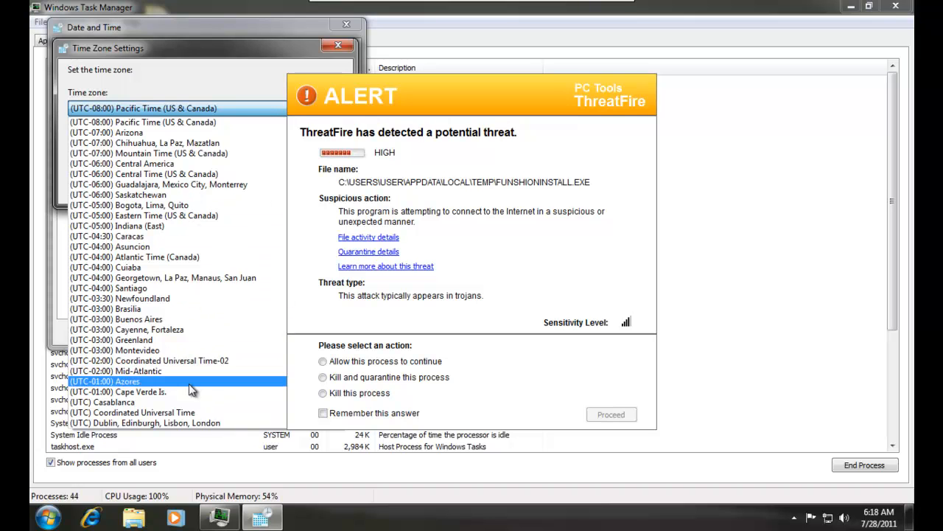
scroll(189, 383, "down", 3)
left_click(148, 422)
left_click(255, 186)
left_click(221, 333)
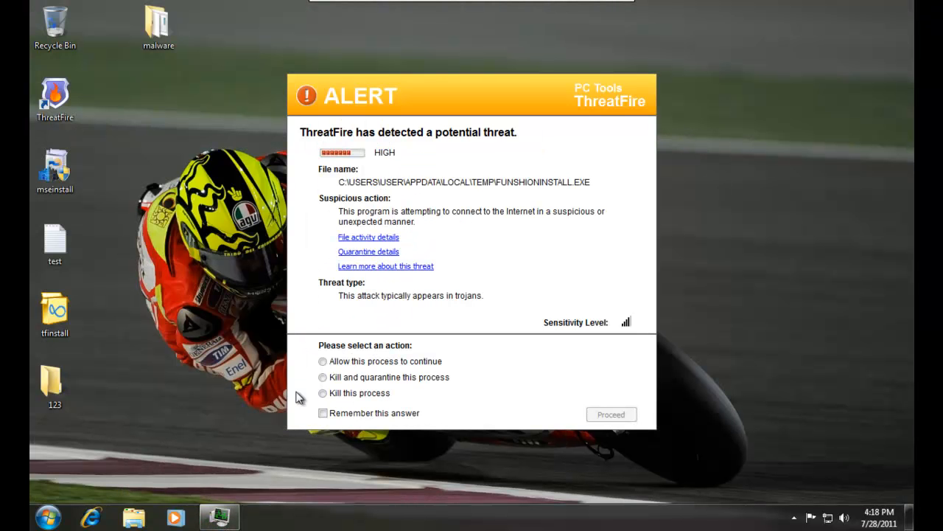
left_click(345, 379)
Step: Confirm killing and quarantining FunshionInstall.exe and bring Task Manager back up
left_click(611, 417)
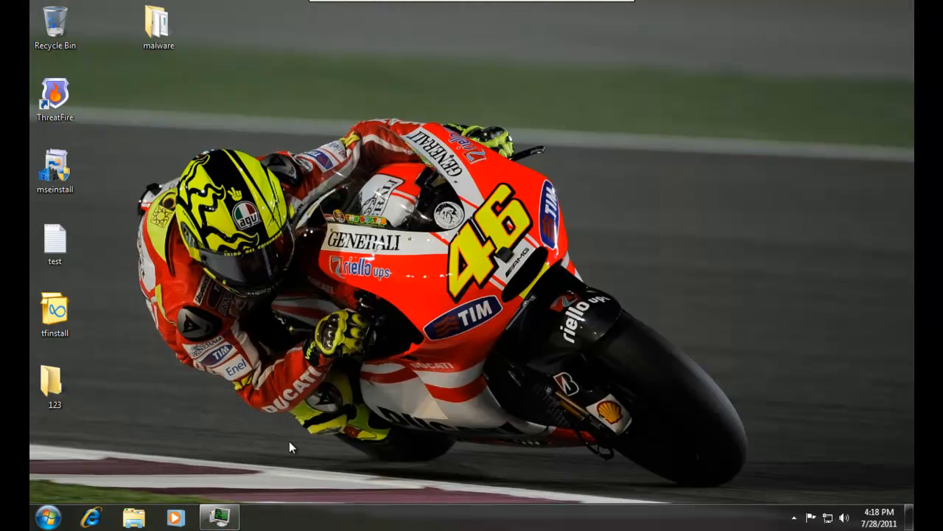
left_click(219, 519)
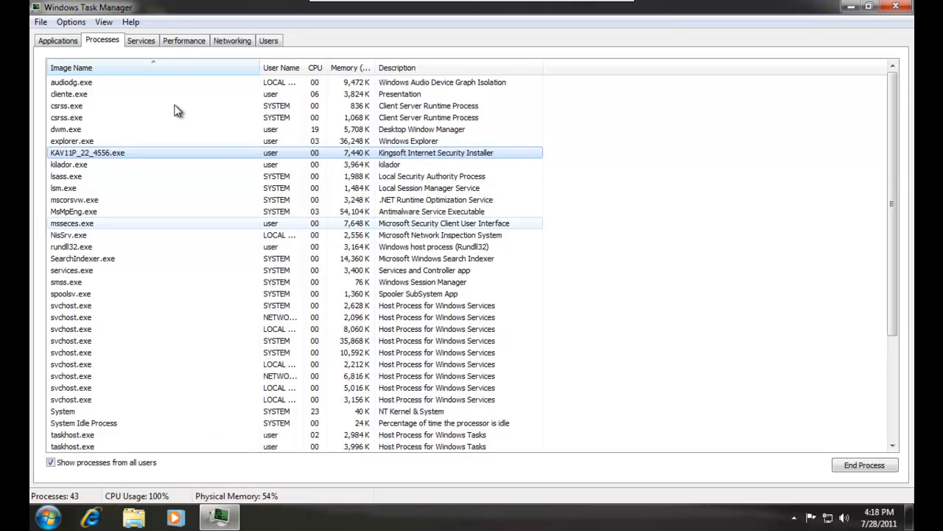
scroll(168, 109, "down", 3)
scroll(168, 110, "up", 1)
scroll(159, 207, "down", 1)
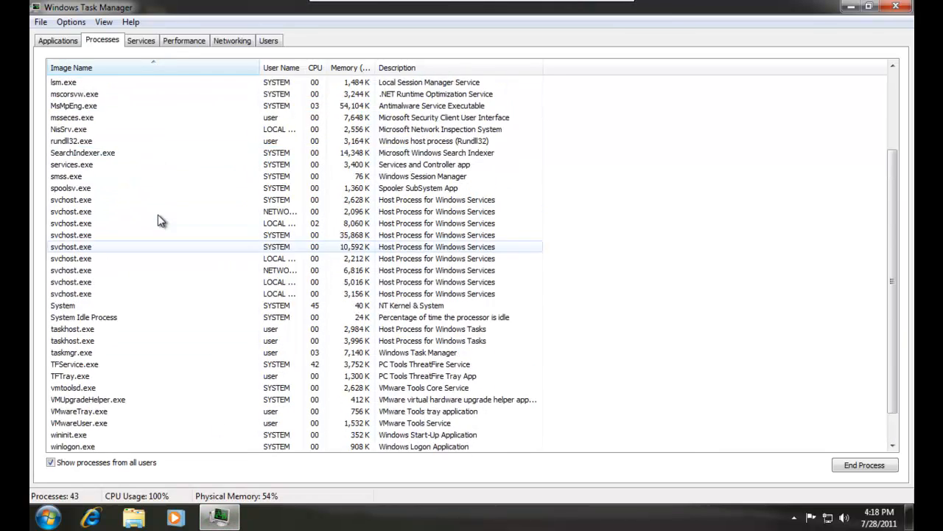
scroll(126, 154, "up", 3)
Step: Inspect the remaining cliente.exe, KAV11P_22_4556.exe and kilador.exe processes
left_click(90, 94)
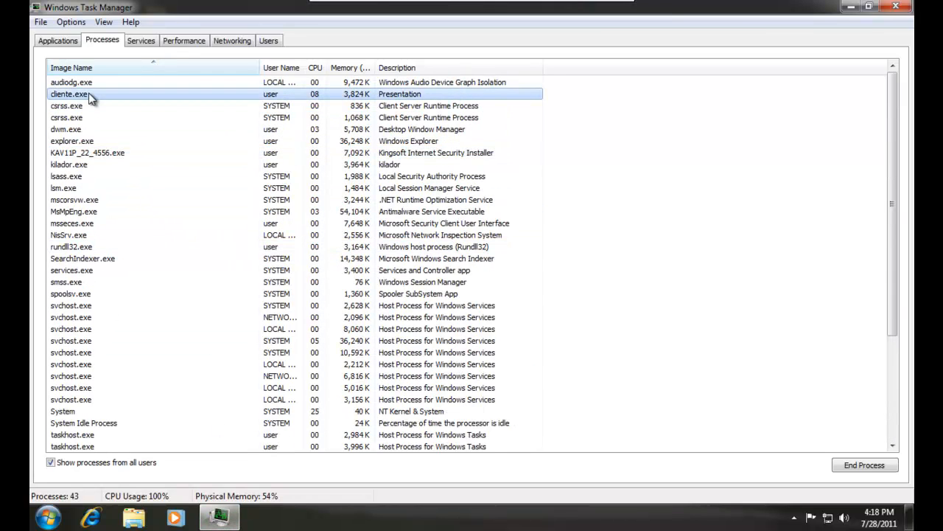
left_click(98, 153)
left_click(107, 167)
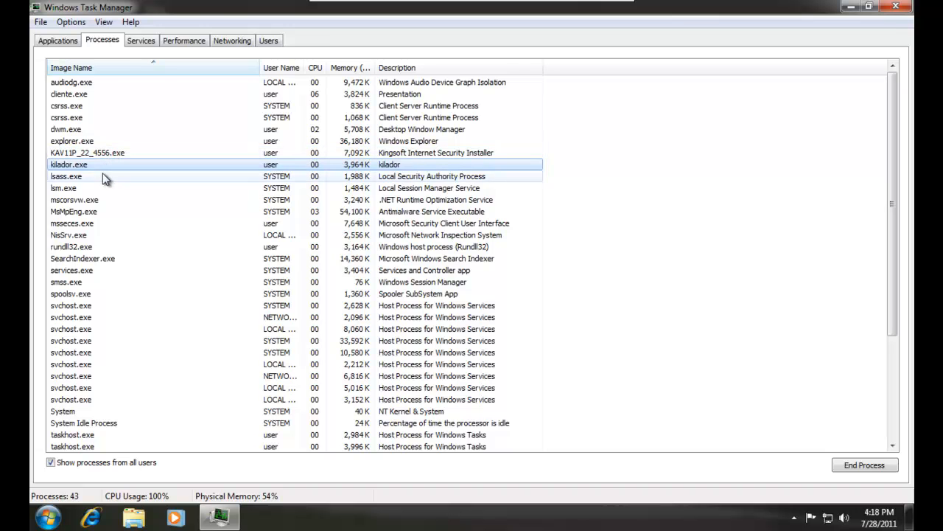
scroll(108, 213, "down", 4)
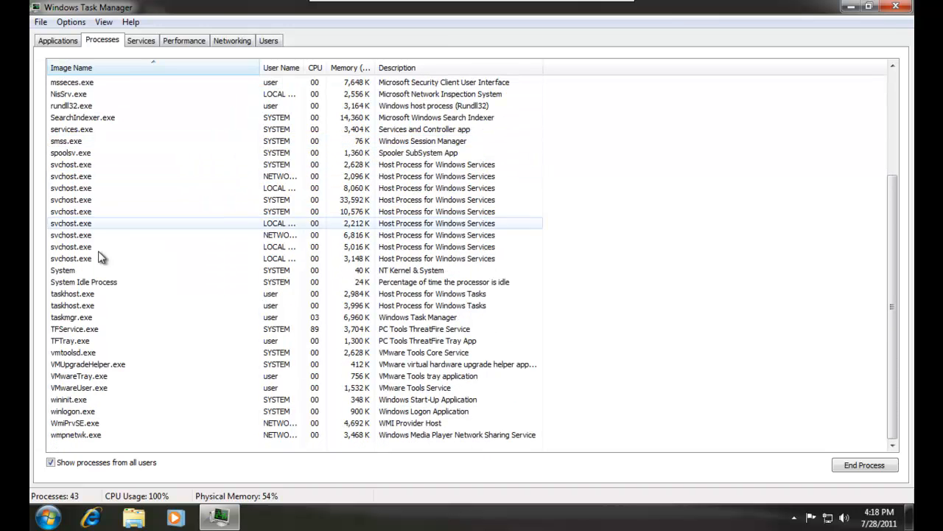
scroll(94, 269, "up", 4)
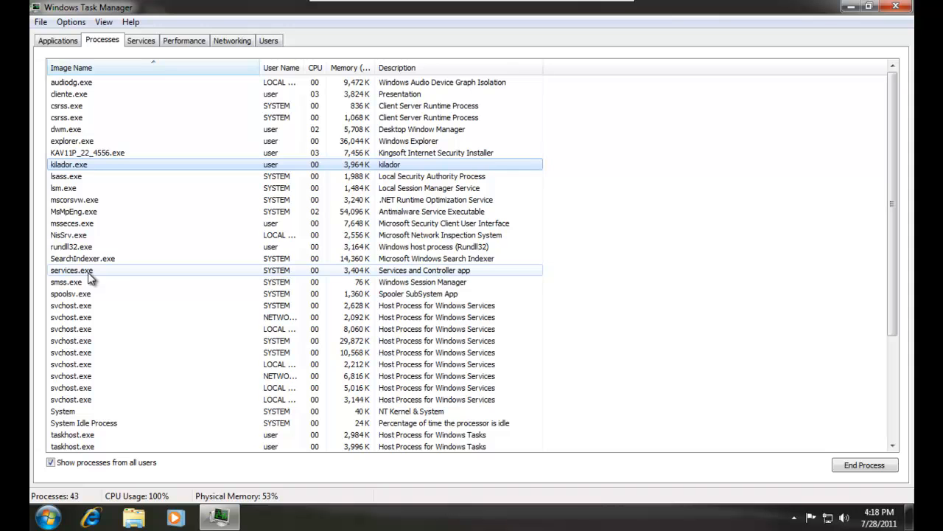
Step: Close Task Manager and move the 123 folder to the Recycle Bin
left_click_drag(240, 8, 247, 64)
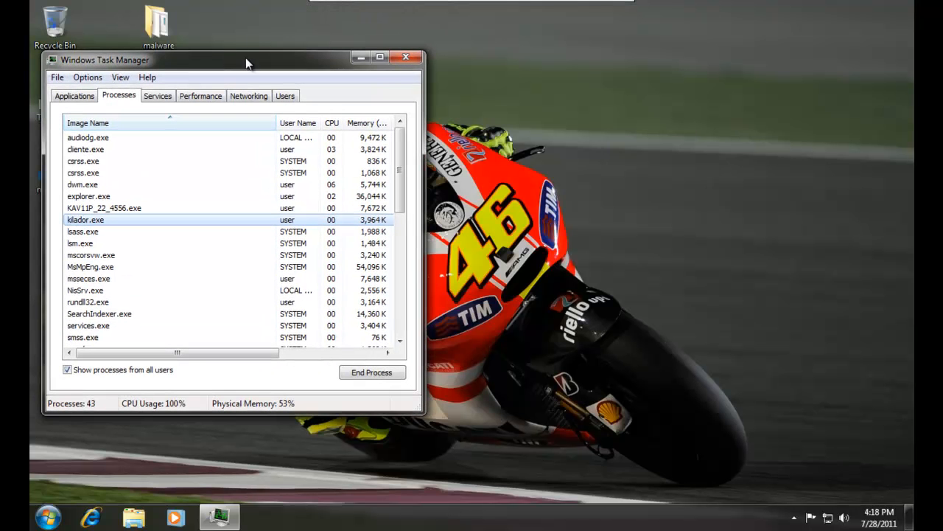
left_click(404, 58)
left_click_drag(391, 62, 183, 177)
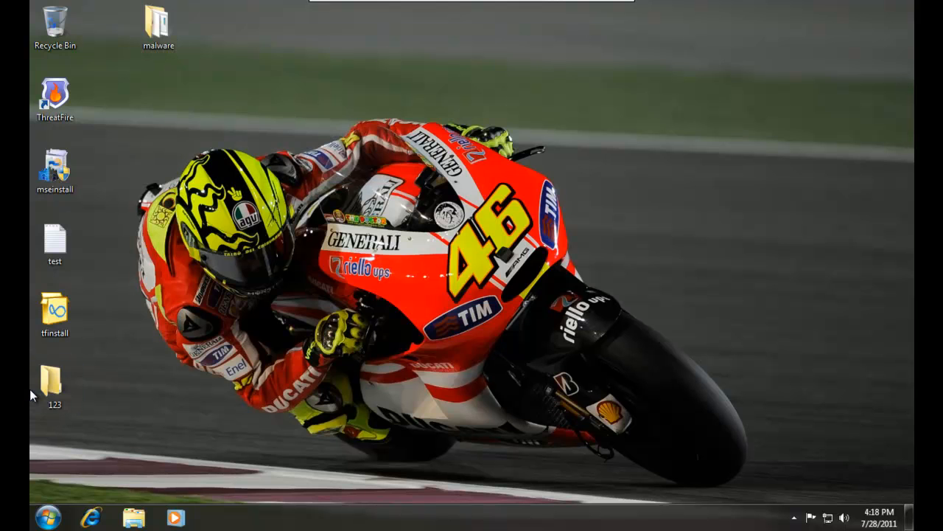
double_click(43, 391)
key("alt+F4")
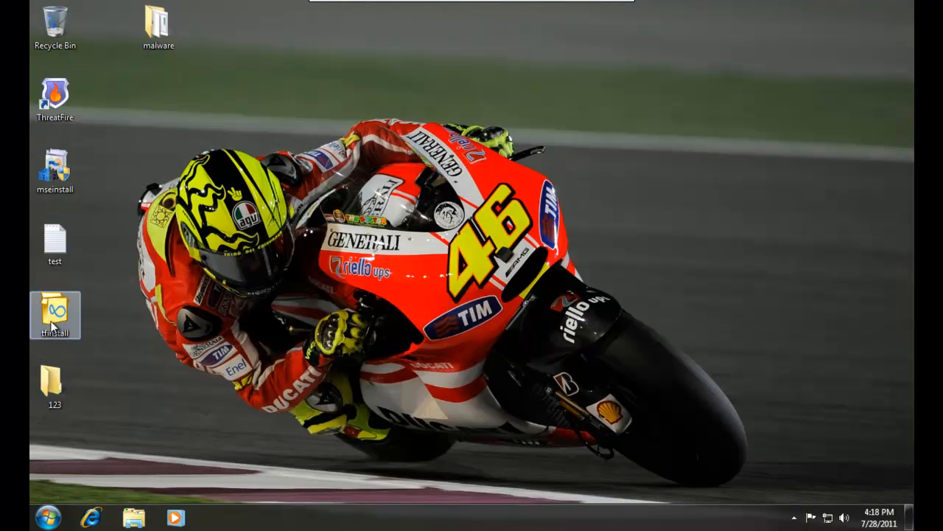
mouse_move(58, 378)
left_mouse_down()
mouse_move(171, 200)
mouse_move(96, 50)
mouse_move(70, 31)
mouse_move(111, 390)
mouse_move(152, 403)
mouse_move(74, 372)
mouse_move(59, 379)
left_mouse_up()
Step: Reopen Task Manager from the taskbar's context menu
left_click(793, 518)
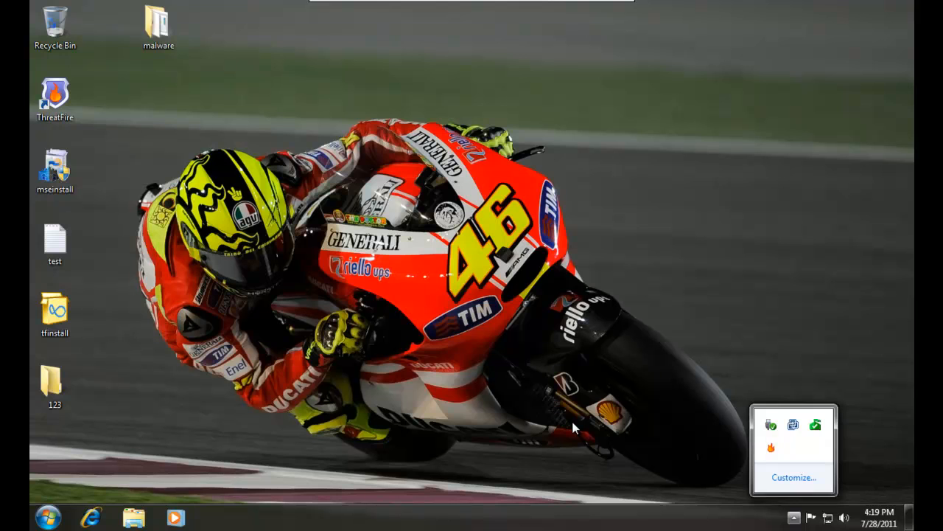
left_click(718, 440)
left_click(792, 518)
left_click(790, 520)
right_click(558, 510)
left_click(565, 458)
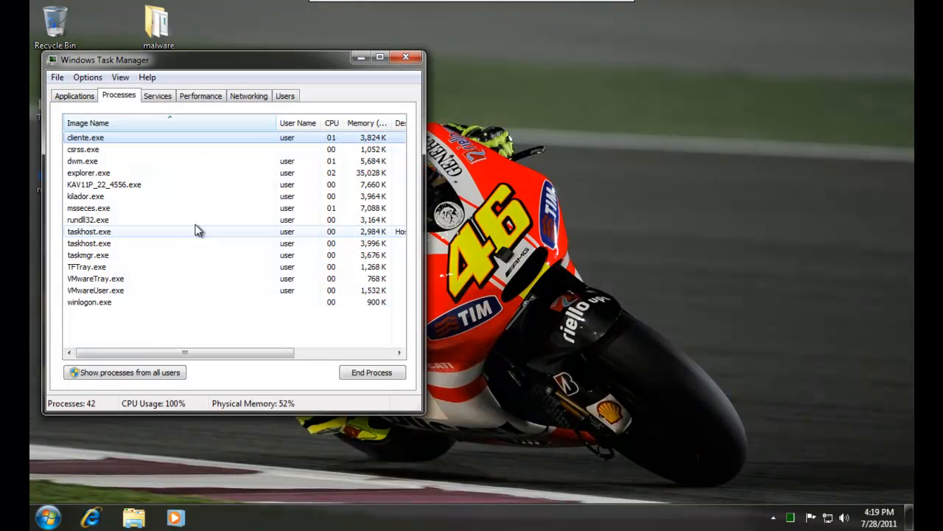
Step: Show processes from all users and bring Task Manager back to the front
left_click(161, 374)
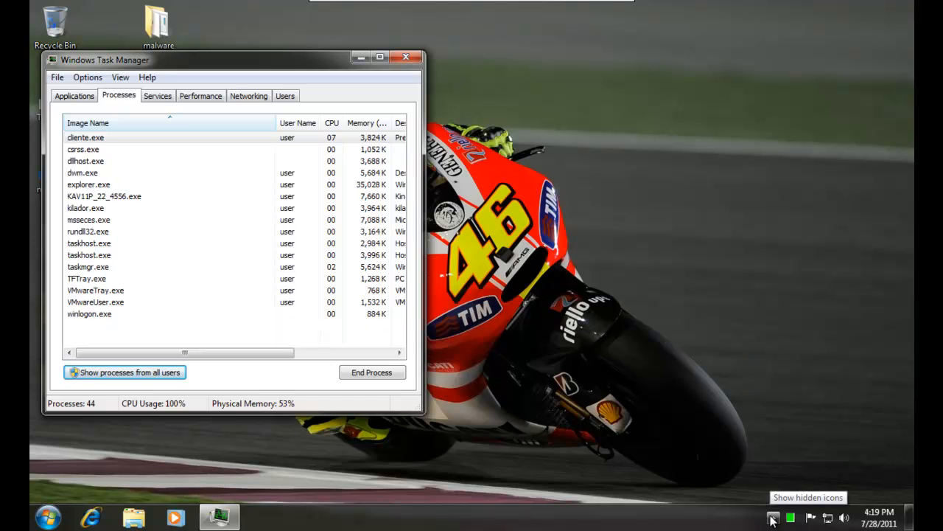
key("ctrl+shift+Escape")
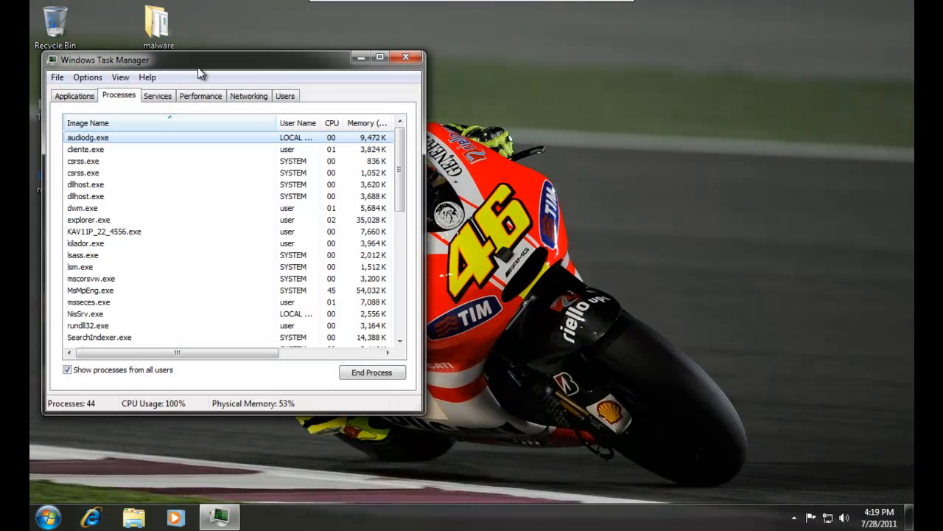
left_click(795, 517)
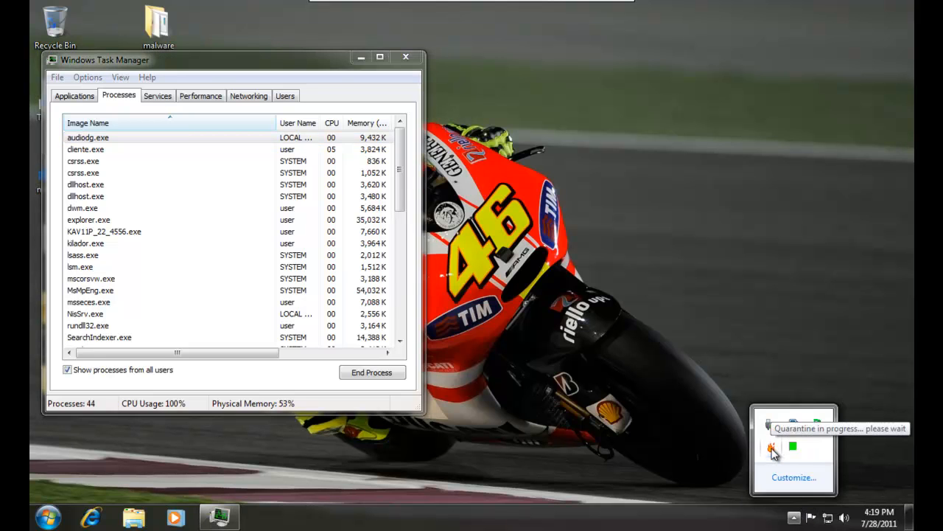
left_click(211, 76)
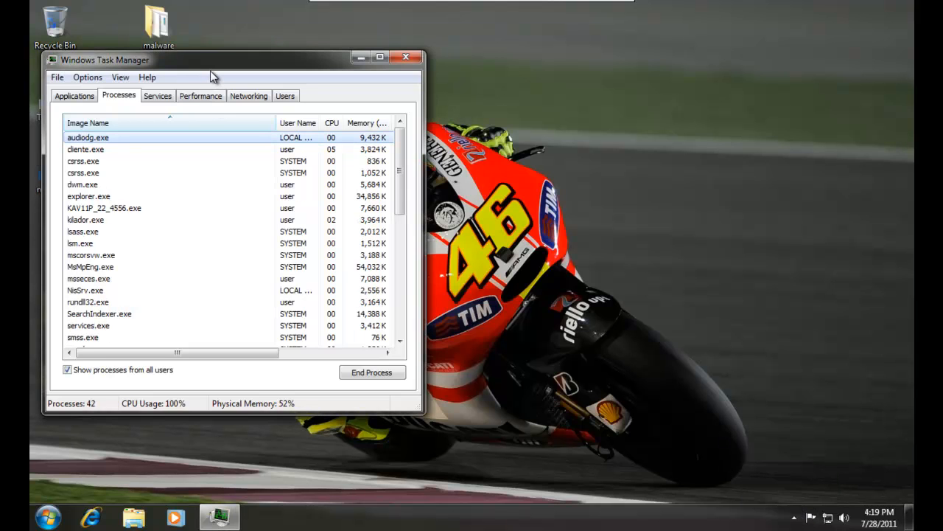
Step: Make Task Manager taller and point out the running KAV11P_22_4556.exe and kilador.exe processes
left_click_drag(90, 412, 92, 482)
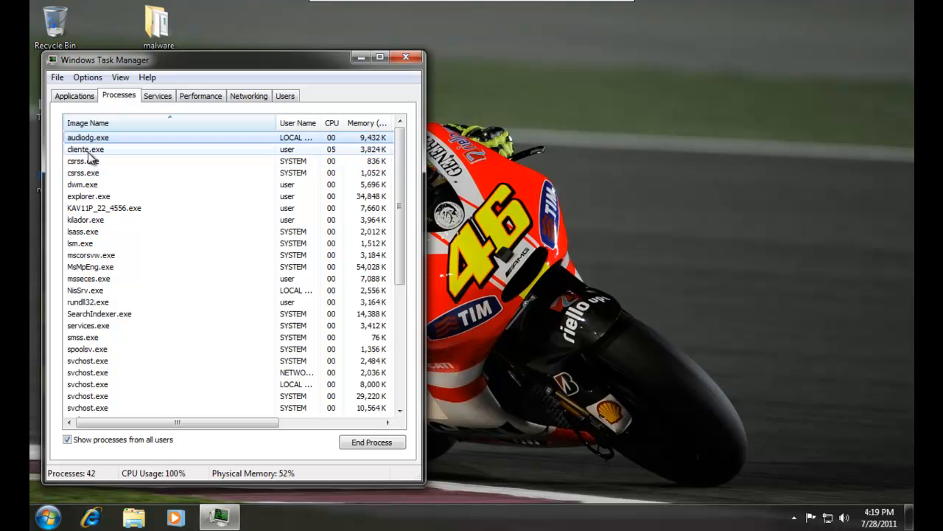
left_click(120, 209)
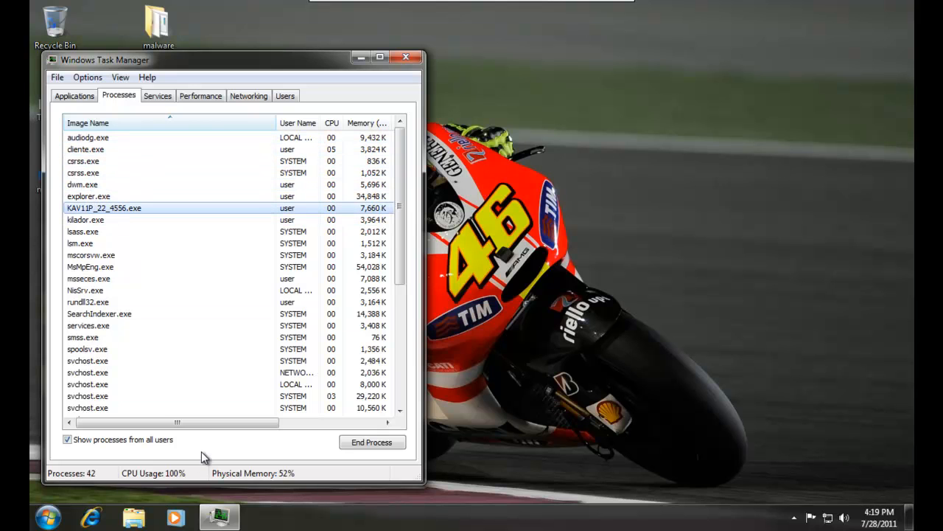
left_click_drag(196, 424, 58, 390)
left_click(68, 219)
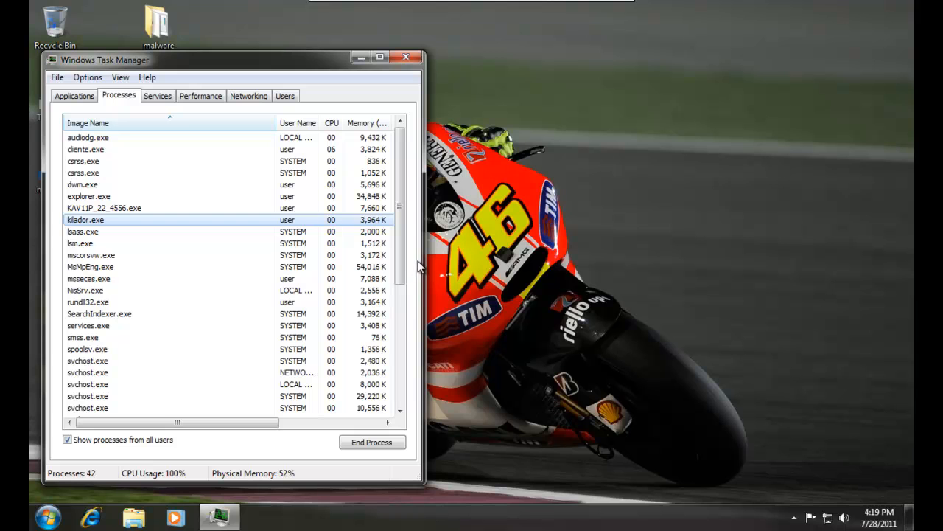
left_click_drag(394, 258, 382, 402)
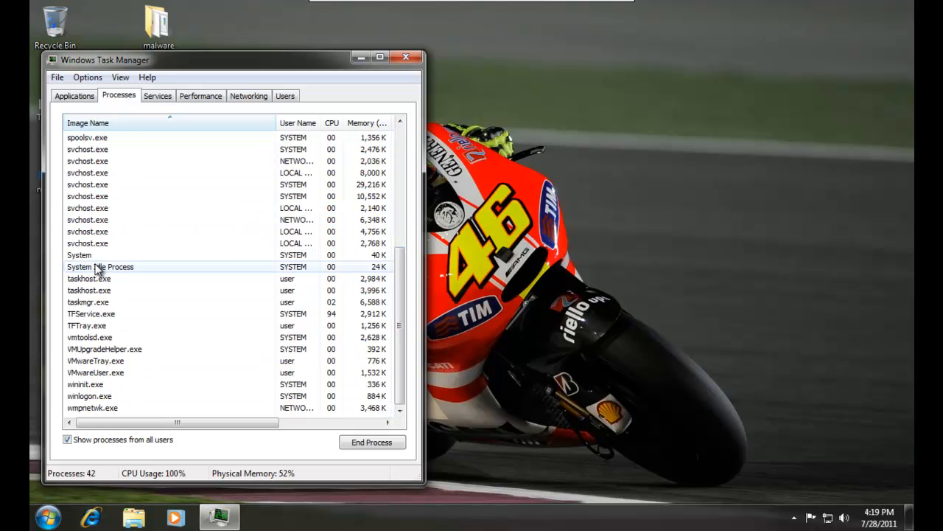
scroll(108, 394, "up", 4)
scroll(109, 395, "up", 1)
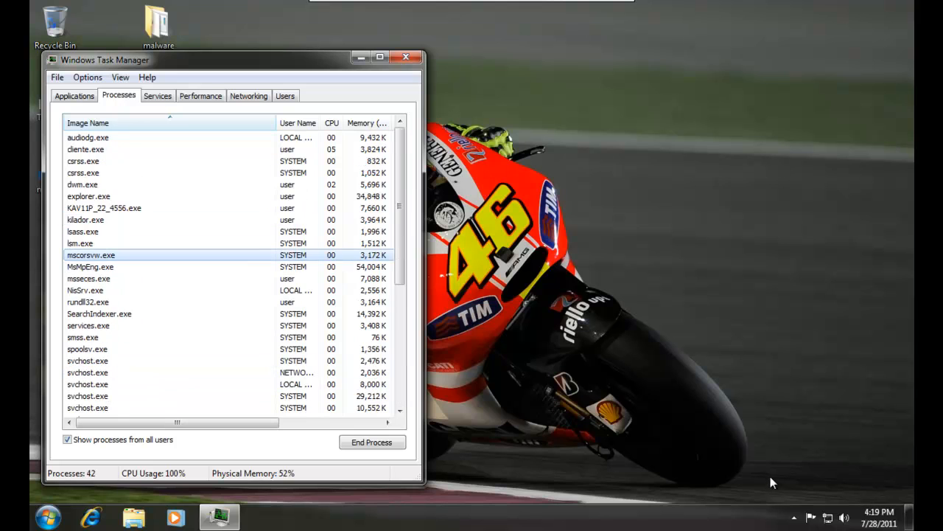
Step: Highlight KAV11P_22_4556.exe and kilador.exe again and move Task Manager to the screen's right
left_click(795, 518)
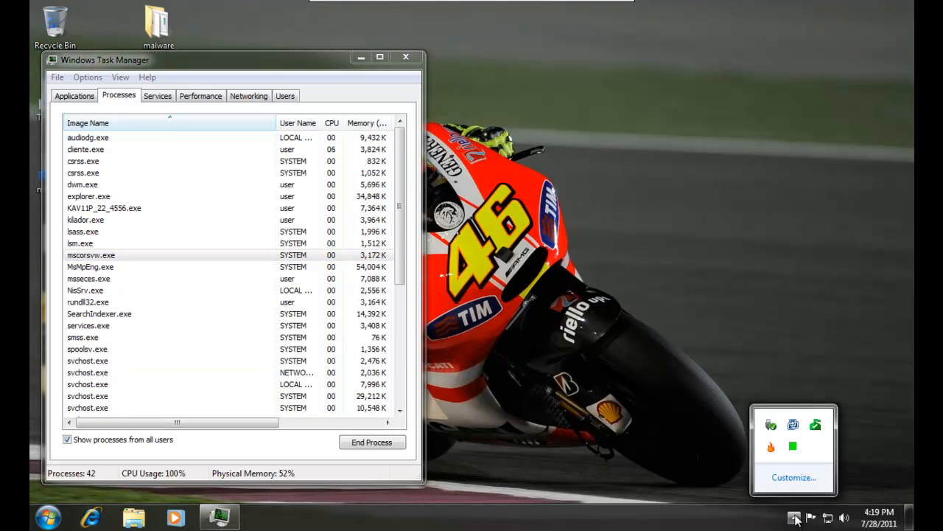
left_click(246, 304)
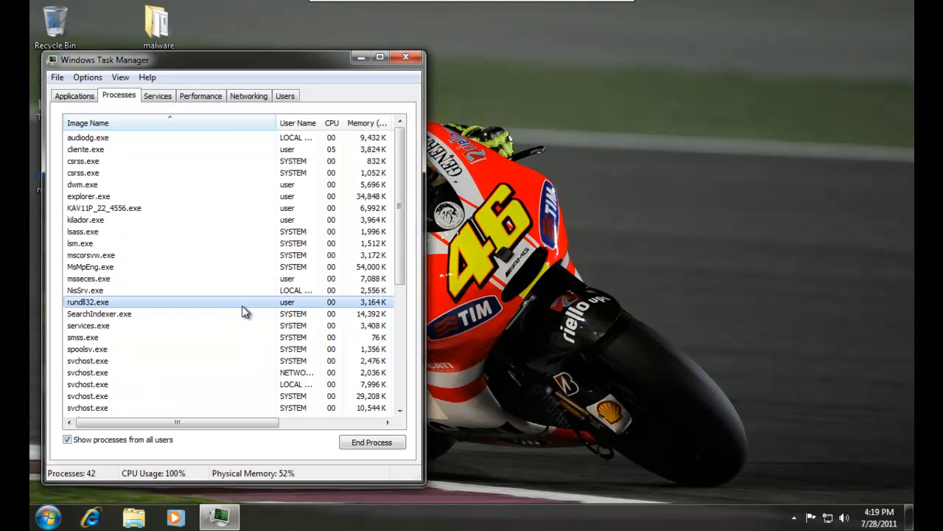
left_click(108, 212)
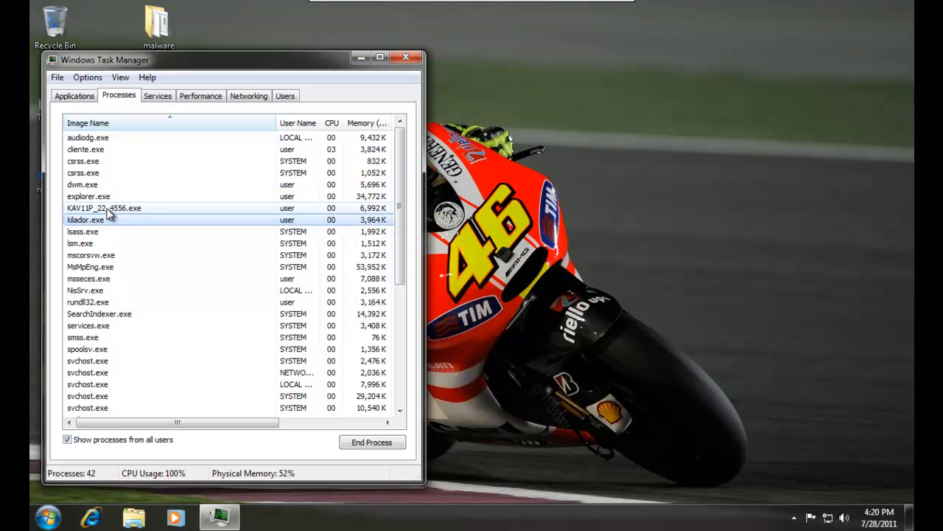
left_click(108, 223)
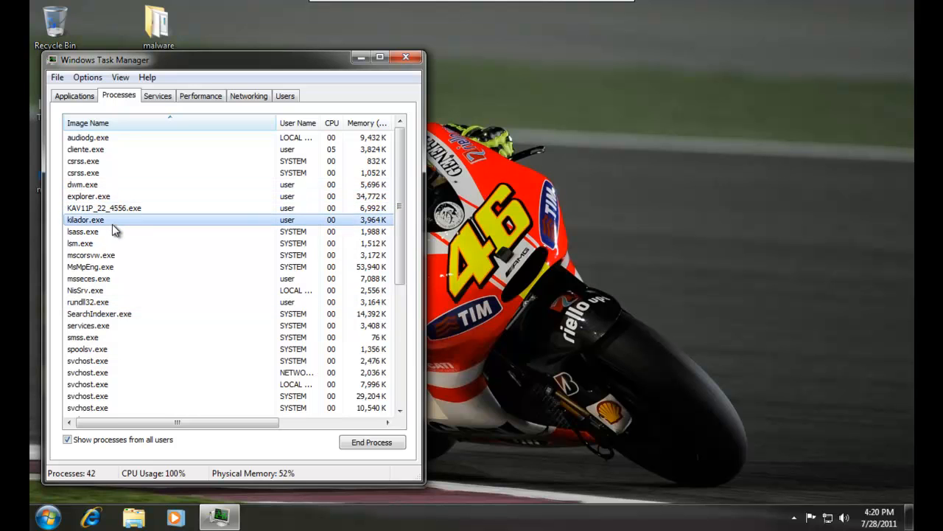
left_click_drag(128, 59, 431, 60)
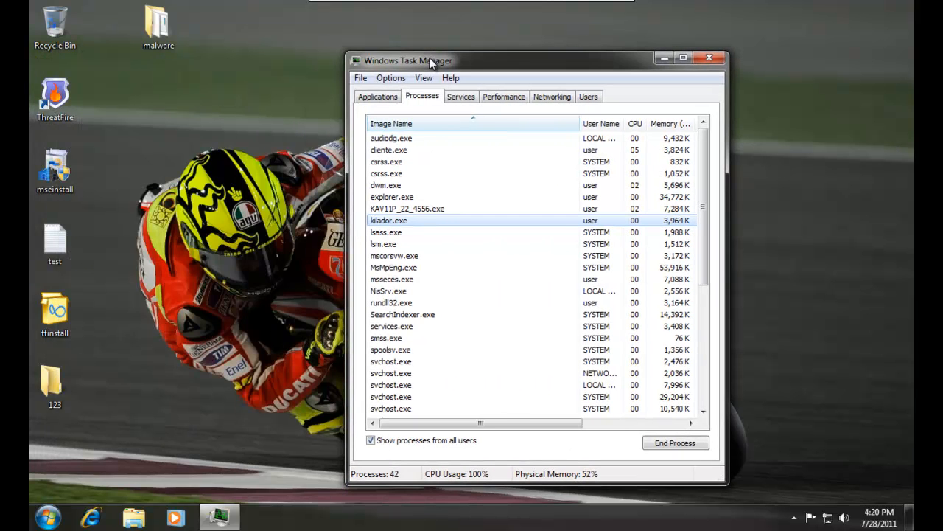
Step: Open a command prompt and run 'del malware' from Desktop, confirming with y
left_click(42, 520)
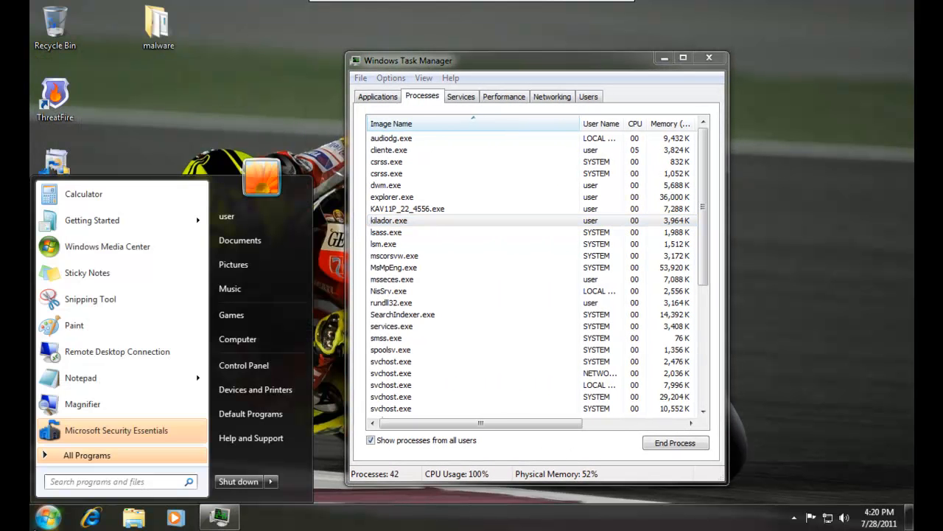
type("cmd")
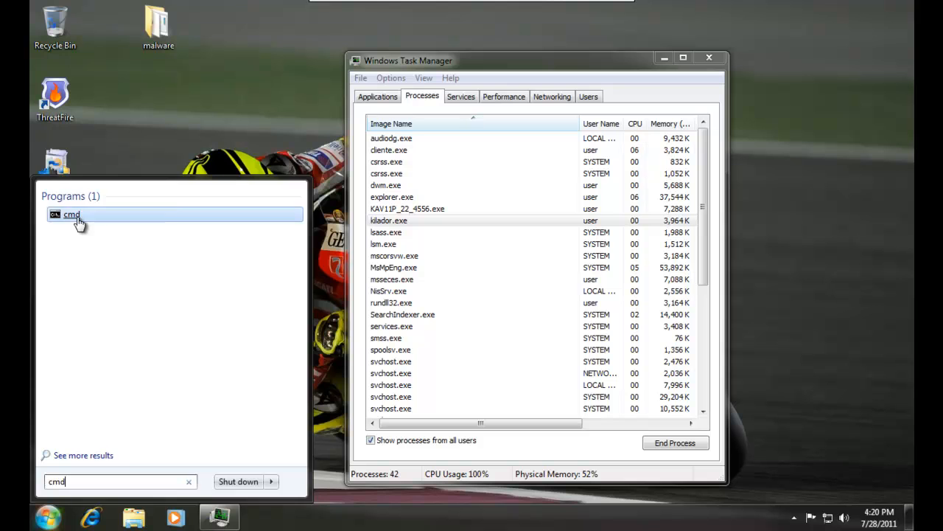
left_click(78, 218)
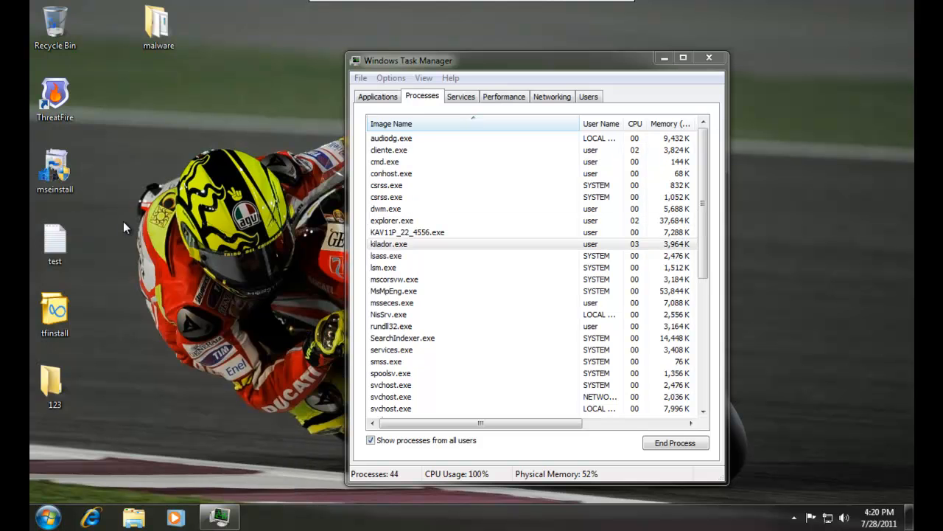
type("cd Desktop")
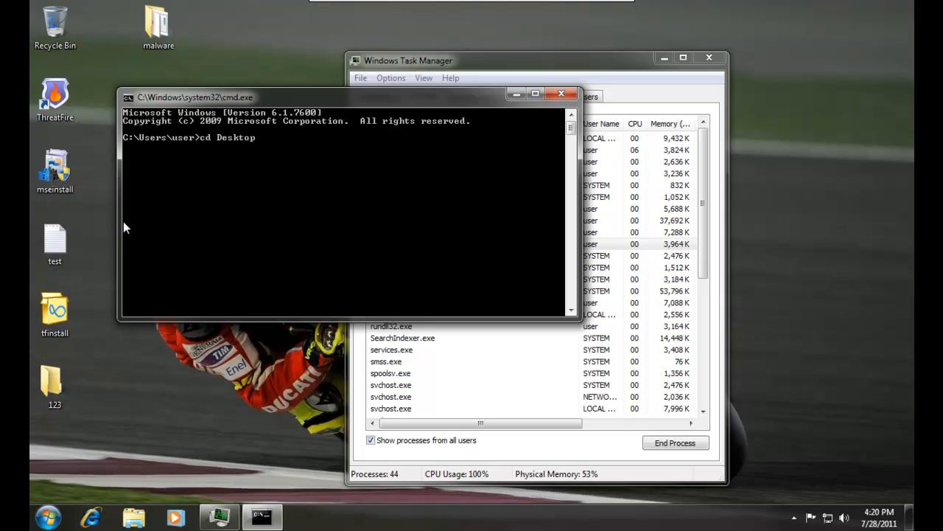
key("Return")
type("del")
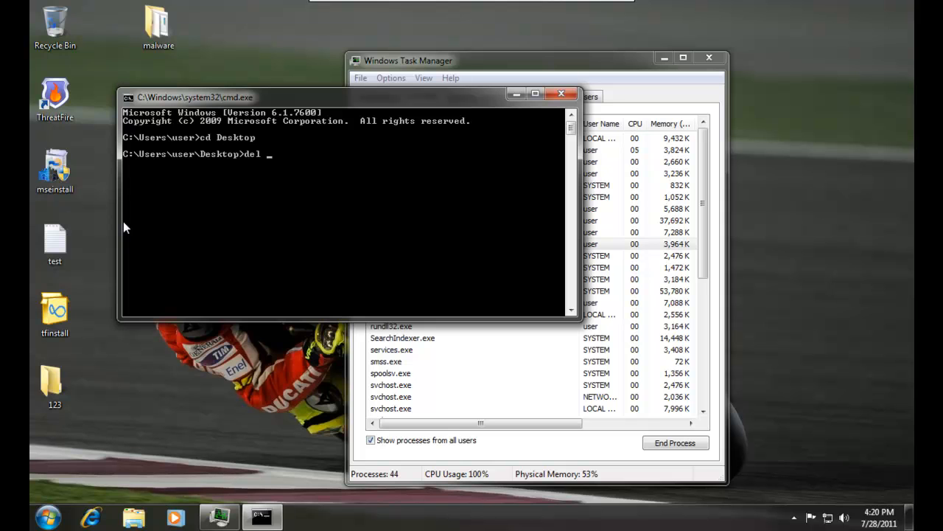
type(" malware")
key("Return")
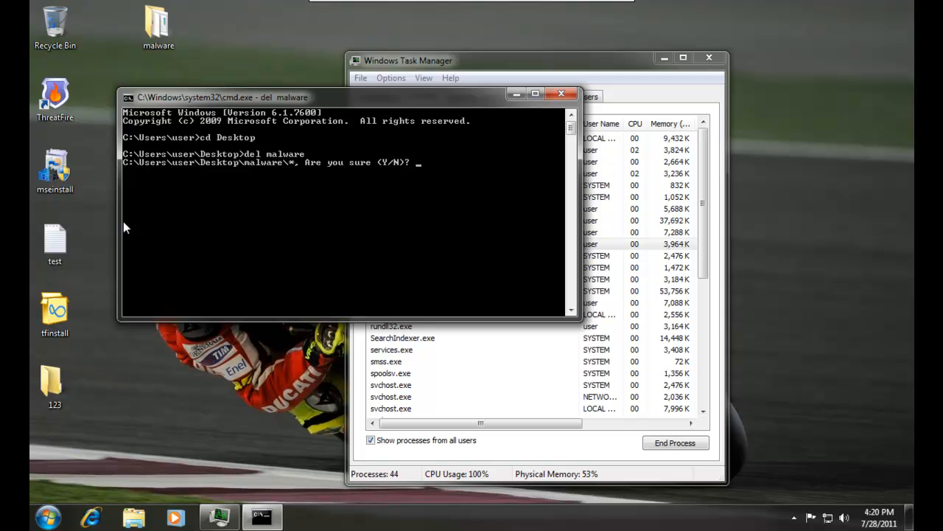
type("y")
key("Return")
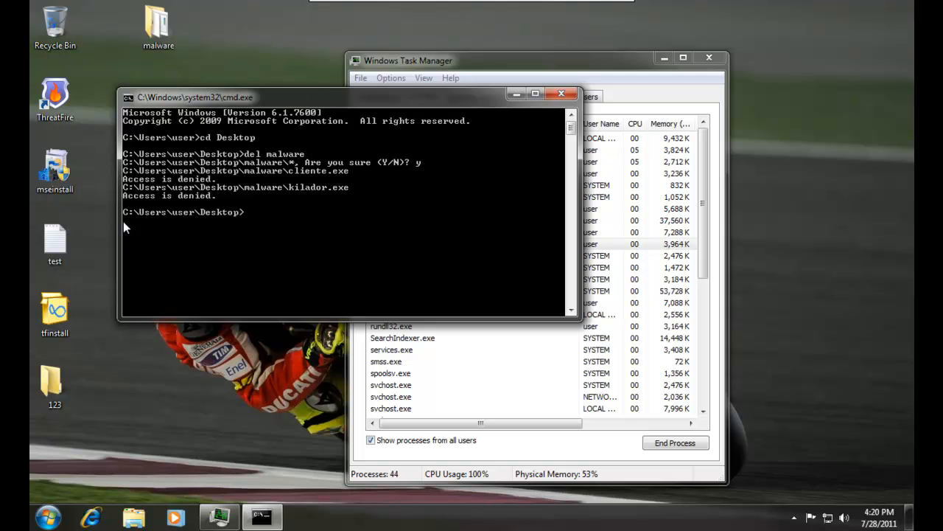
Step: List the malware folder's remaining files with dir, then exit the console
type("cd malware")
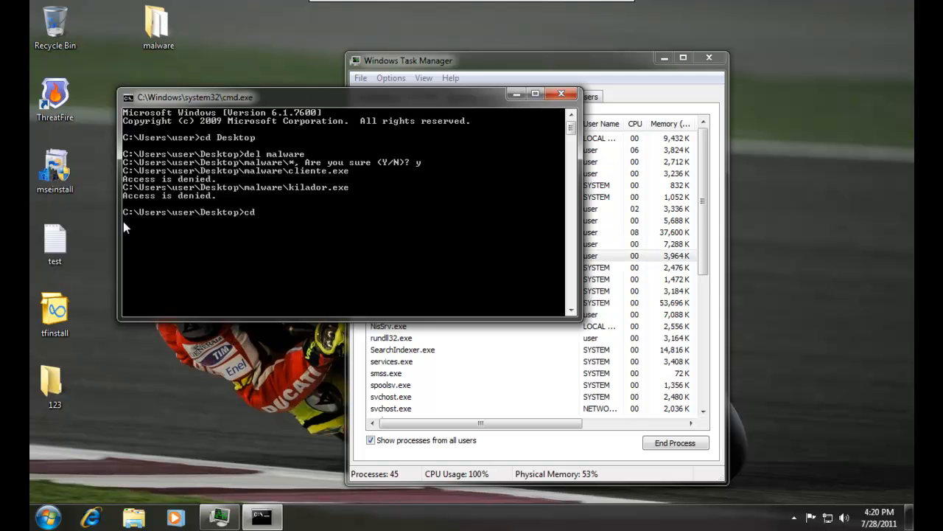
key("Return")
type("dir")
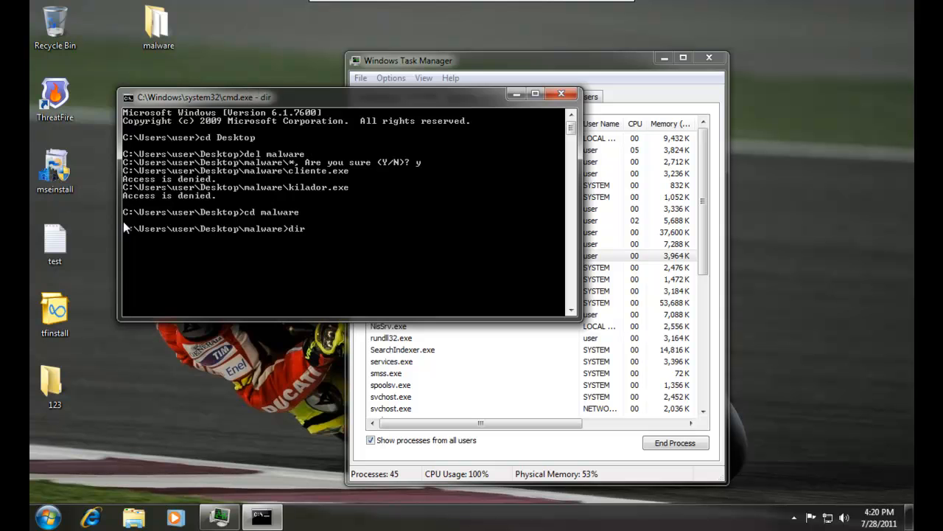
key("Return")
type("exit")
key("Return")
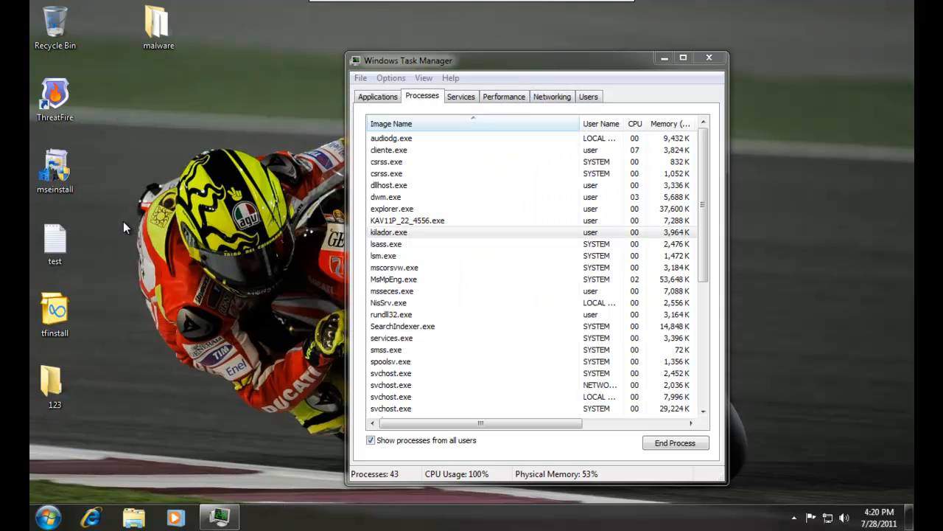
Step: Select the kilador.exe and cliente.exe rows and view their Description column entries
left_click(418, 221)
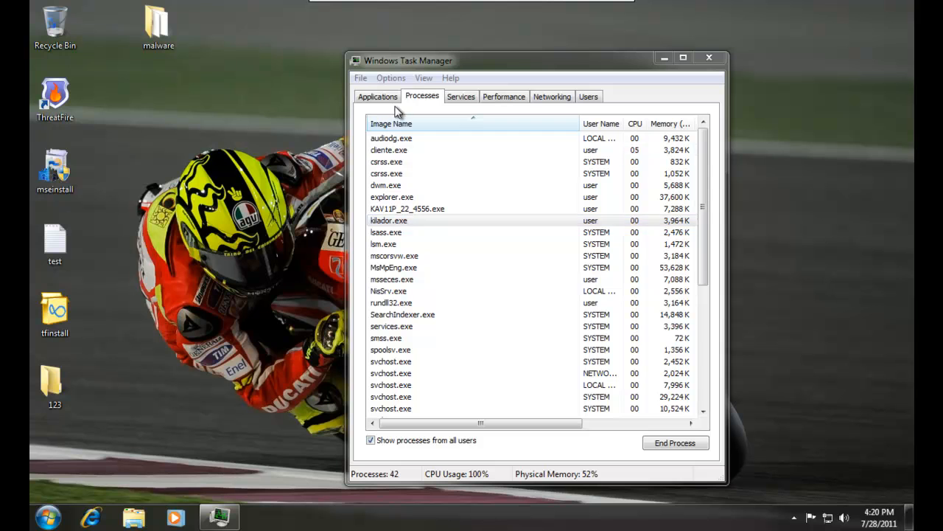
left_click(398, 151)
left_click(404, 221)
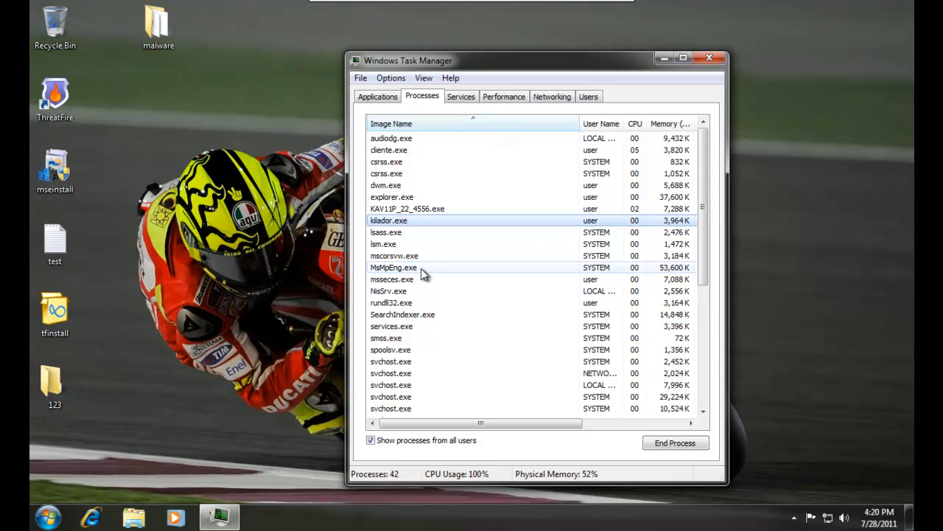
left_click_drag(462, 423, 858, 486)
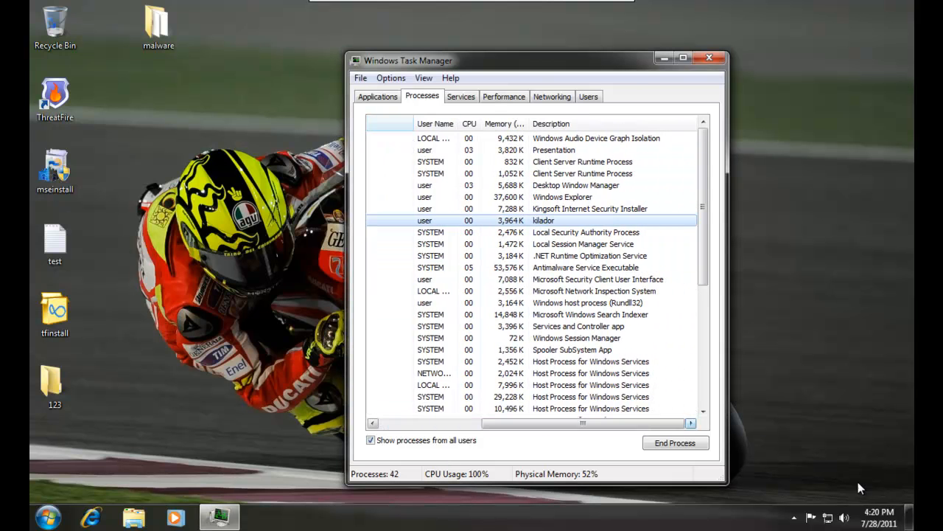
Step: Open the malware folder from the desktop to check its contents
left_click(794, 517)
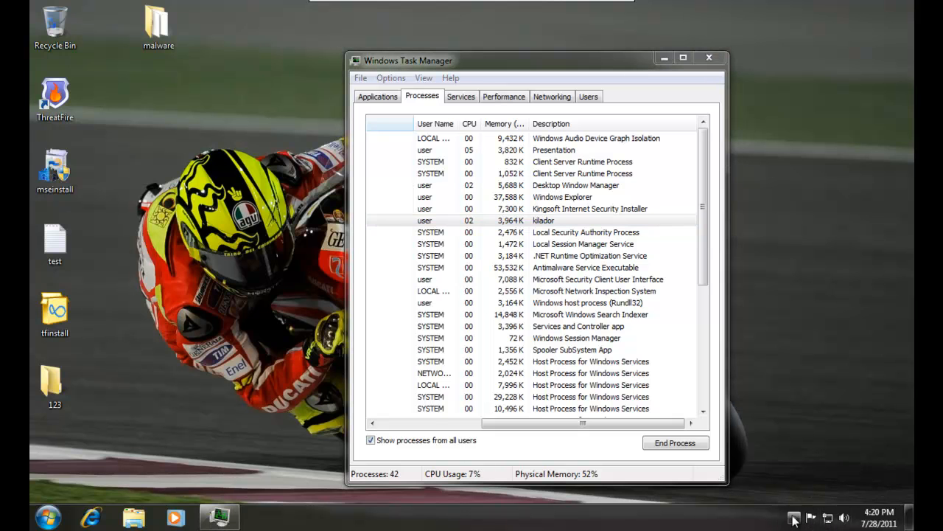
left_click(174, 19)
double_click(174, 19)
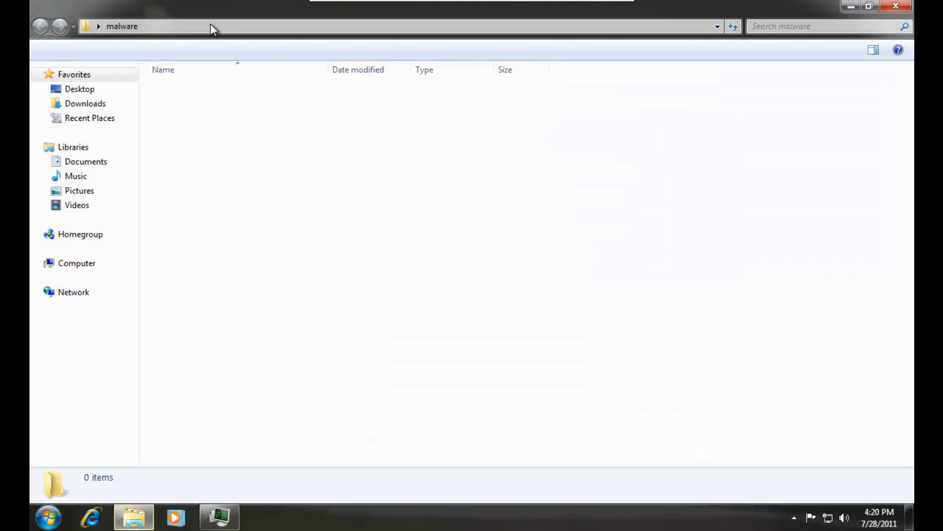
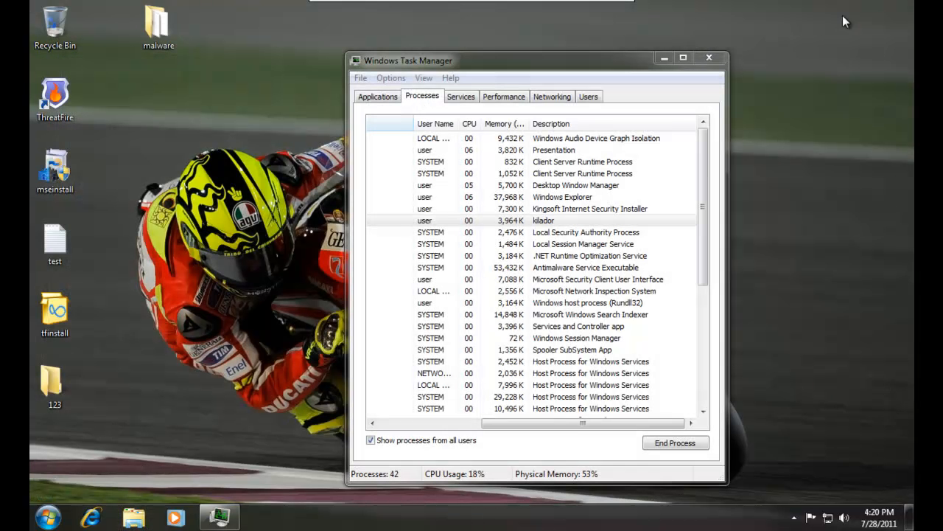
Step: Check the hidden notification-area icons, then move Task Manager aside
left_click(543, 424)
left_click(796, 517)
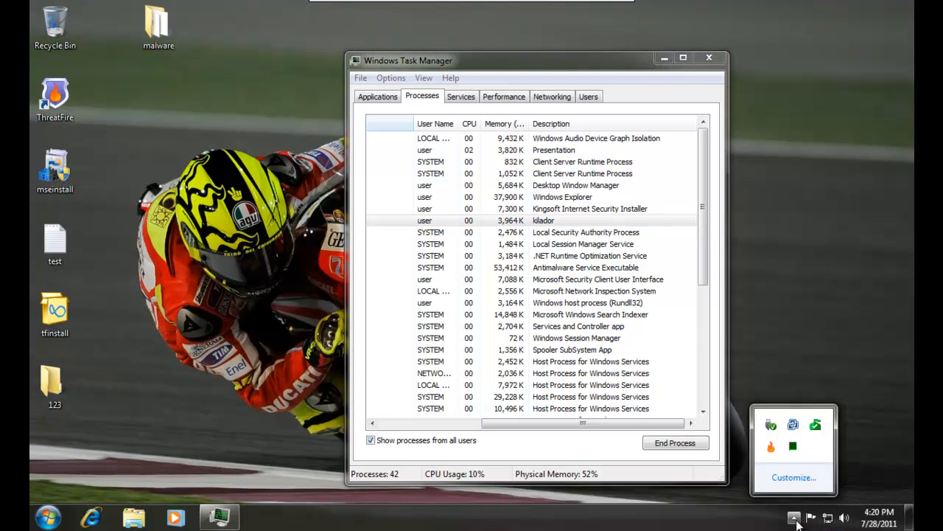
left_click(609, 433)
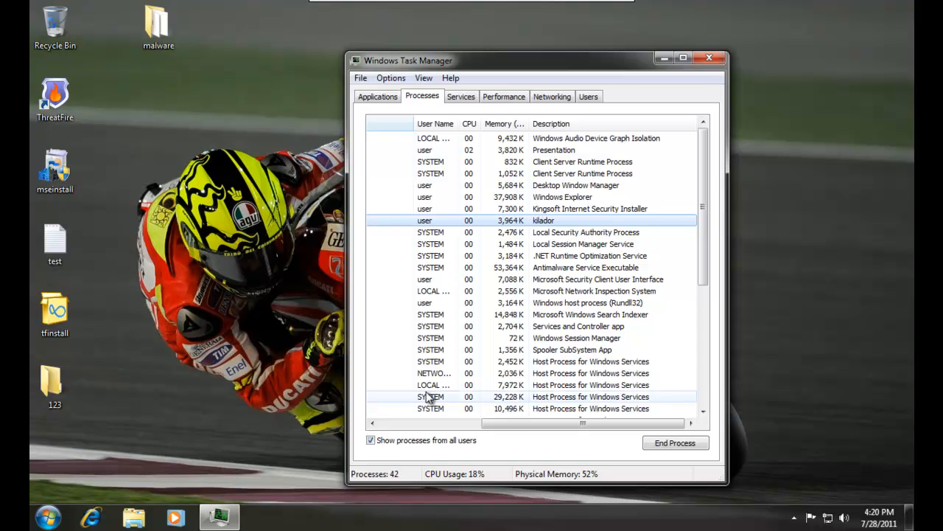
left_click_drag(511, 423, 190, 400)
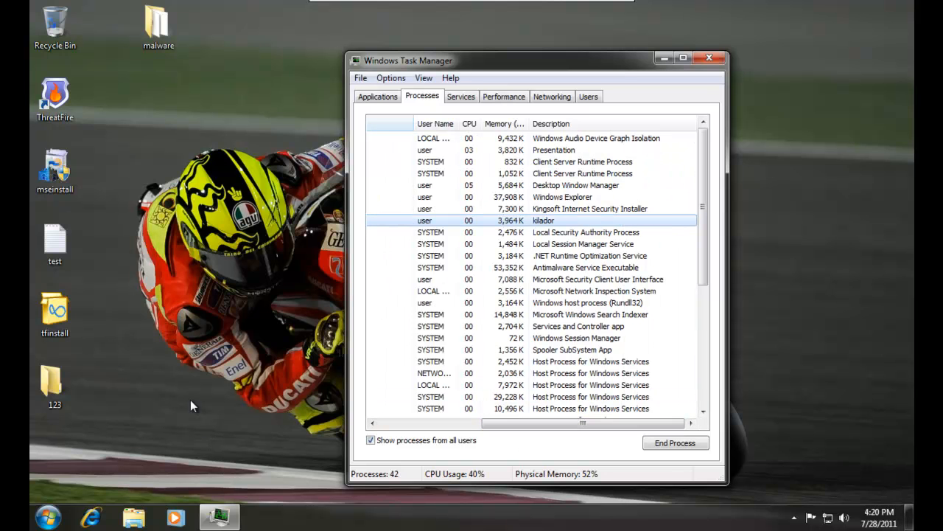
left_click(93, 519)
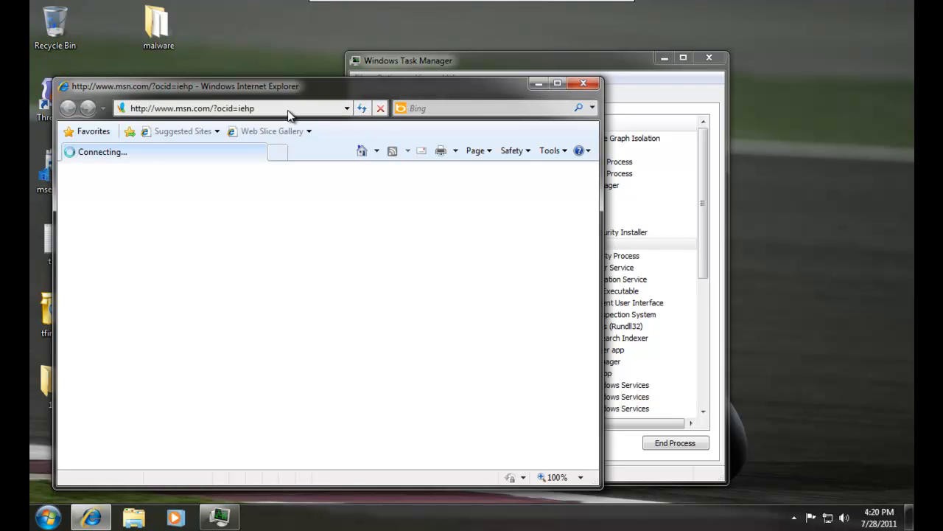
left_click(501, 61)
left_click_drag(543, 424, 415, 428)
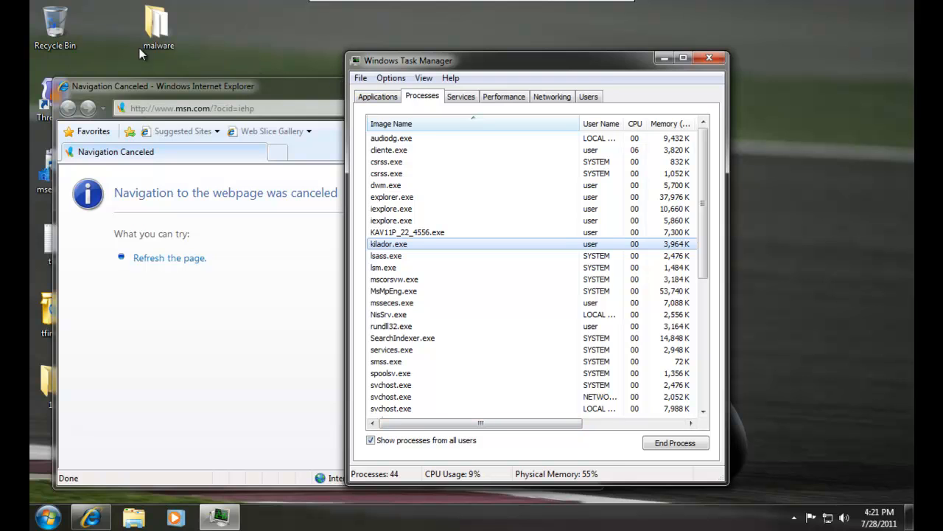
left_click(181, 107)
type("w")
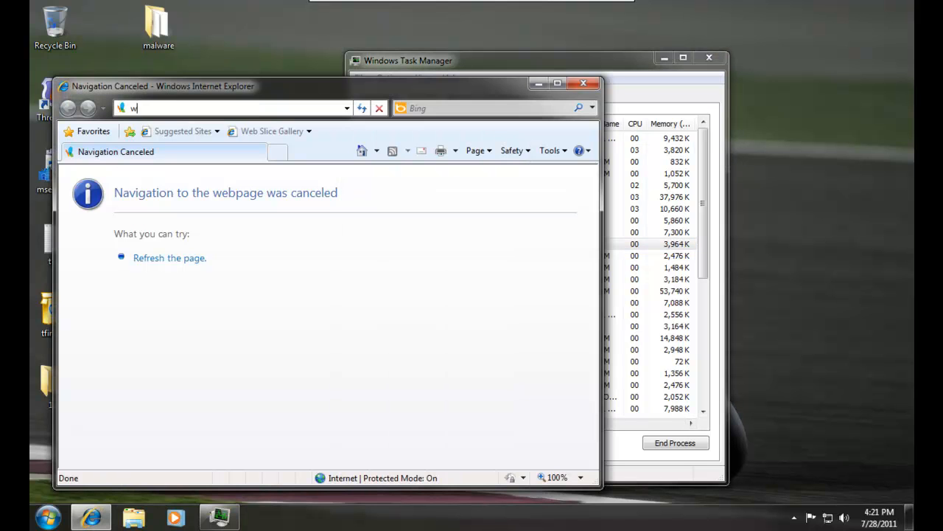
type("ww.virustotal.com")
key("Return")
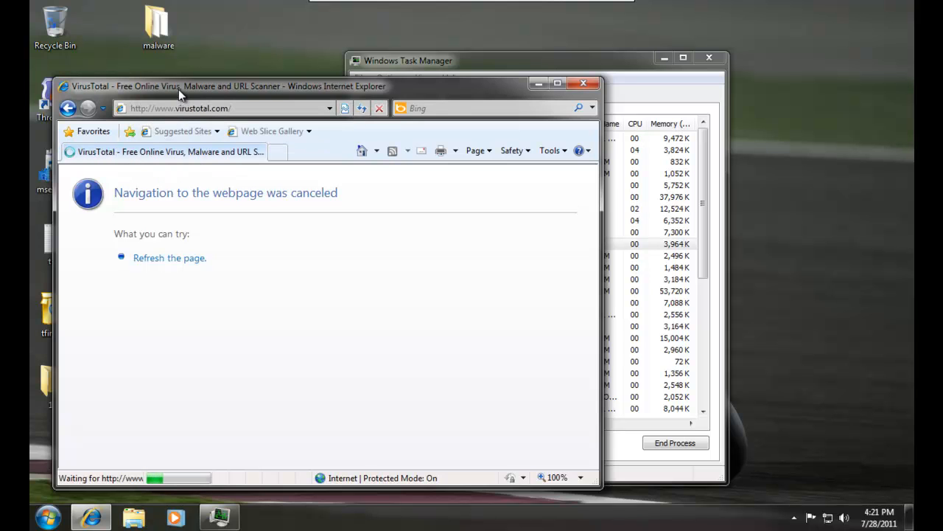
left_click_drag(177, 86, 163, 31)
Step: Upload kilador.exe from Desktop\malware to VirusTotal for scanning
left_click(424, 358)
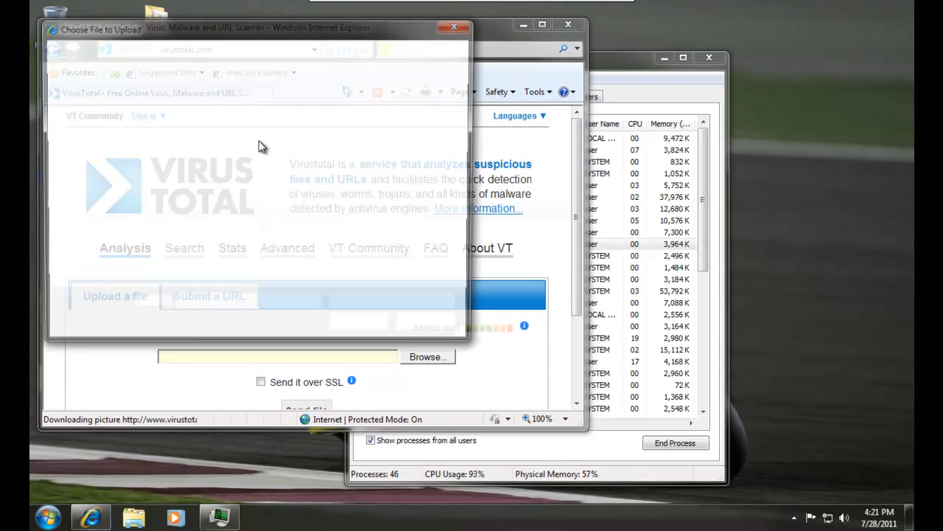
left_click(466, 268)
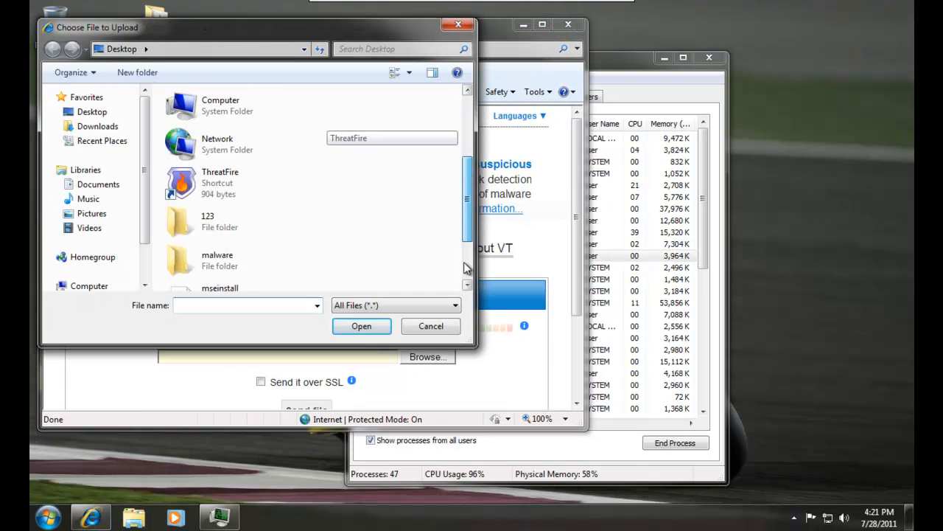
left_click(465, 269)
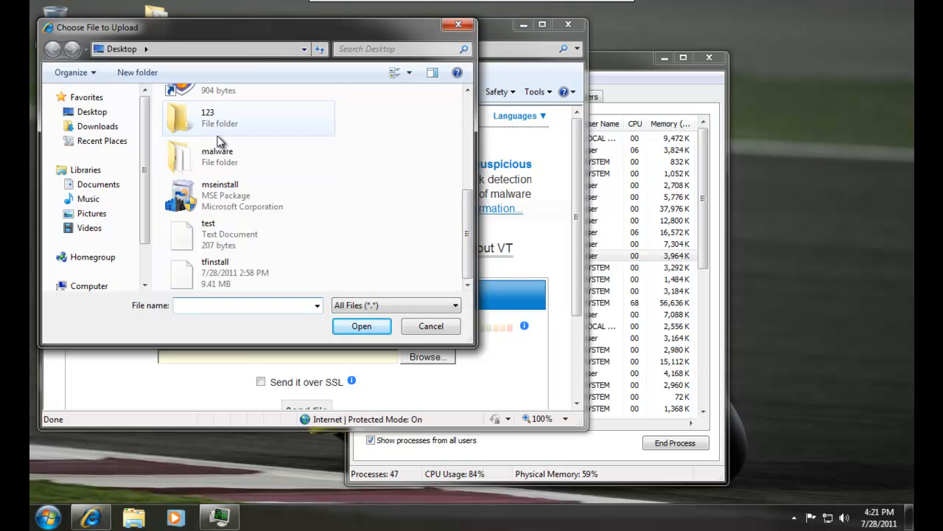
double_click(215, 155)
left_click(189, 129)
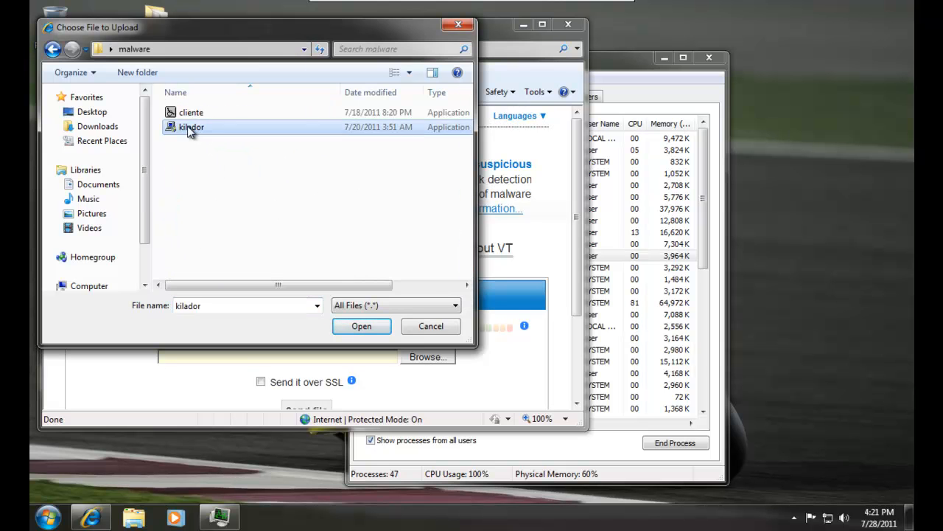
double_click(189, 128)
scroll(368, 347, "down", 3)
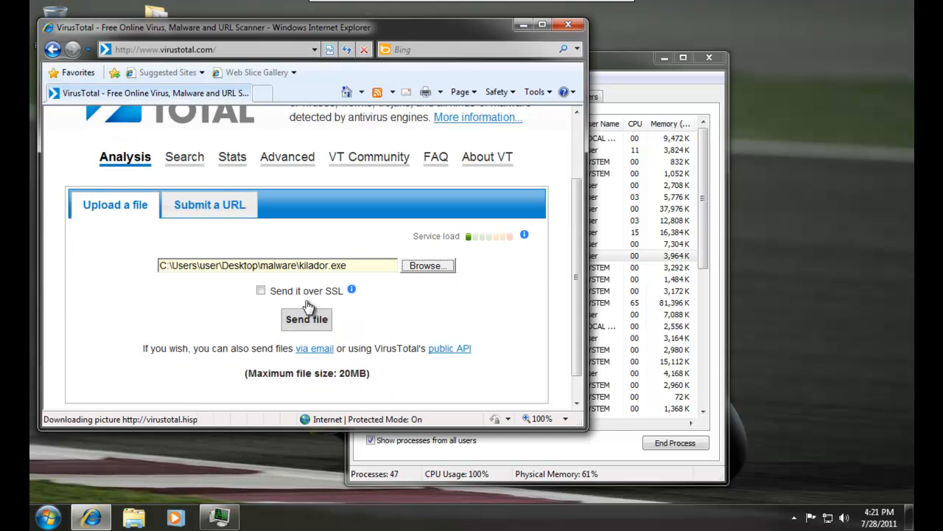
left_click(312, 323)
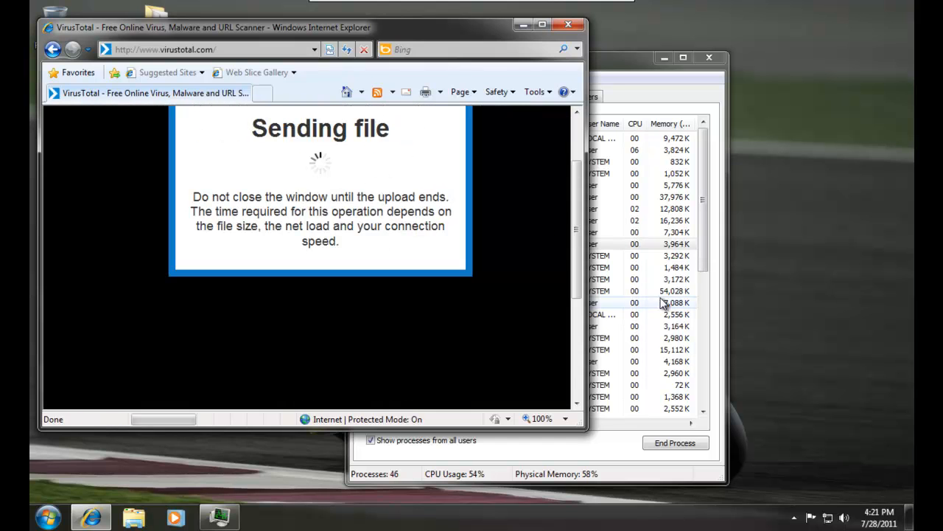
Step: Select the KAV11P_22_4556.exe process in Task Manager
left_click(663, 304)
left_click(417, 234)
mouse_move(469, 428)
left_mouse_down()
mouse_move(574, 427)
mouse_move(469, 427)
left_mouse_up()
Step: Load virustotal.com in a second browser tab
left_click(261, 89)
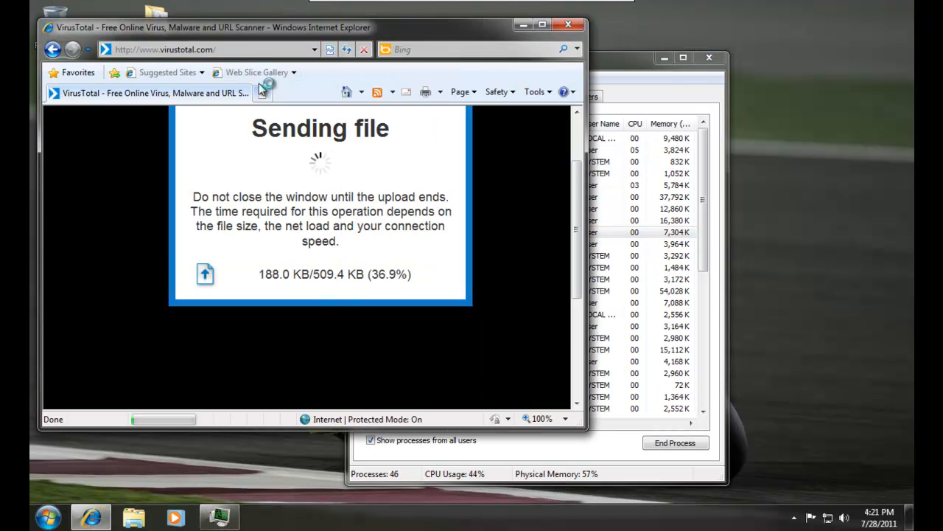
left_click(262, 90)
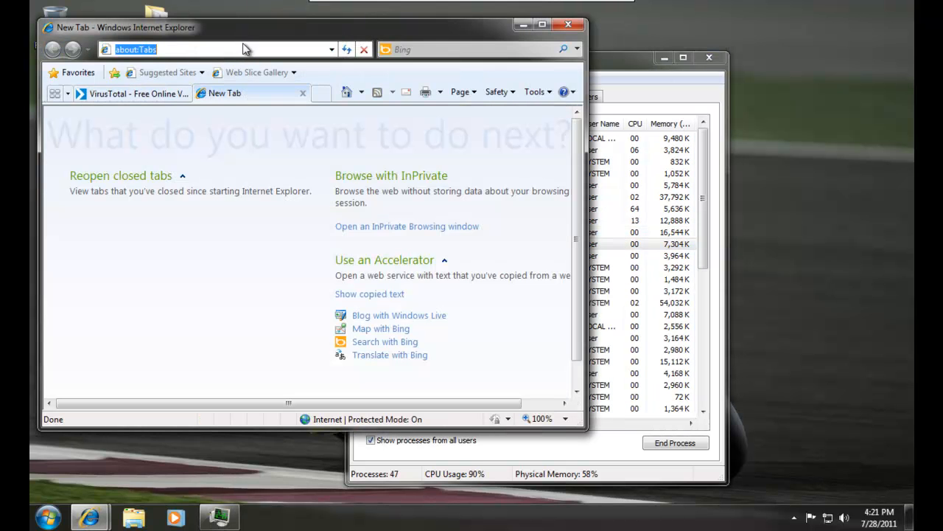
type("virust")
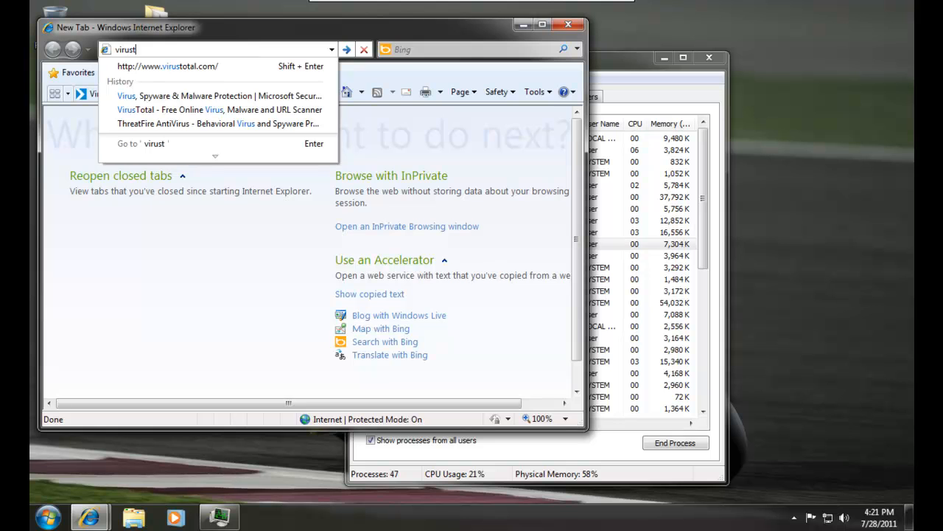
type("otal.com")
key("Return")
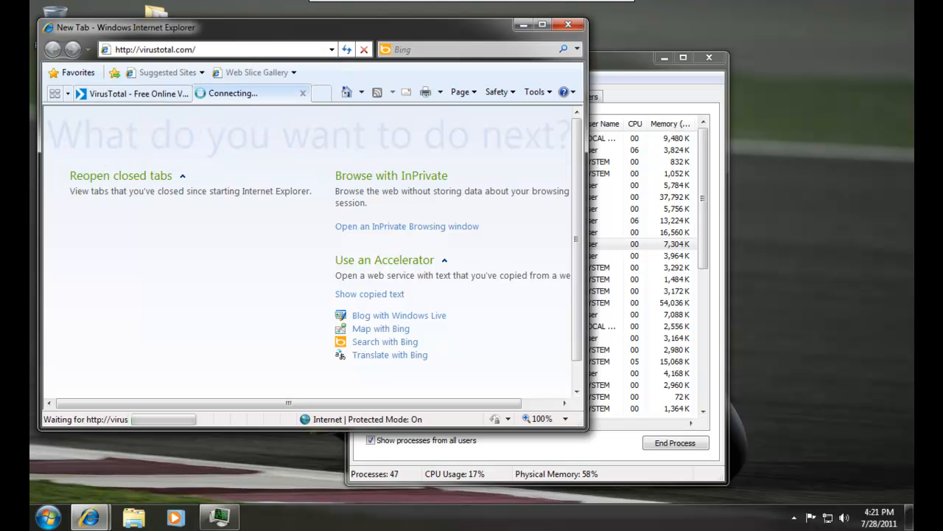
left_click(32, 522)
Step: In cmd, run 'attrib -s -h /s /d' and 'dir' in Desktop\malware, then close the console
type("cmd")
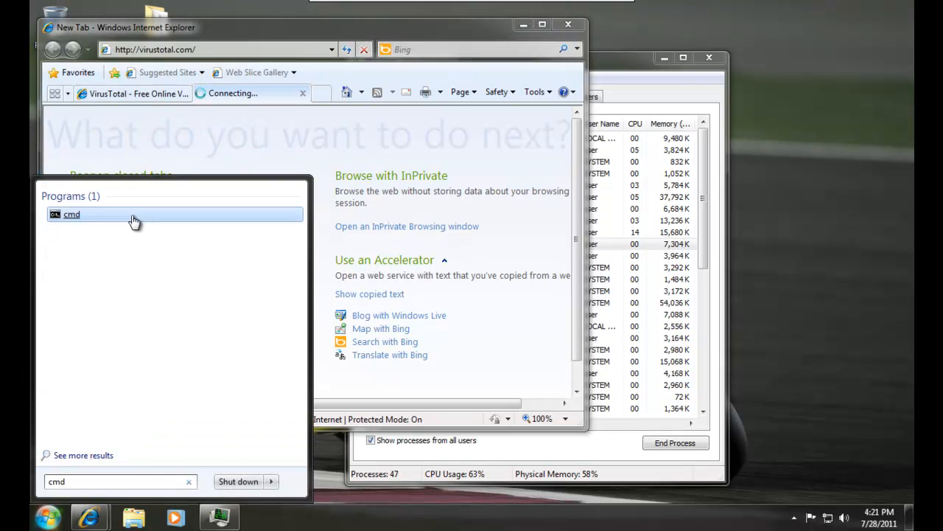
left_click(137, 220)
type("cd")
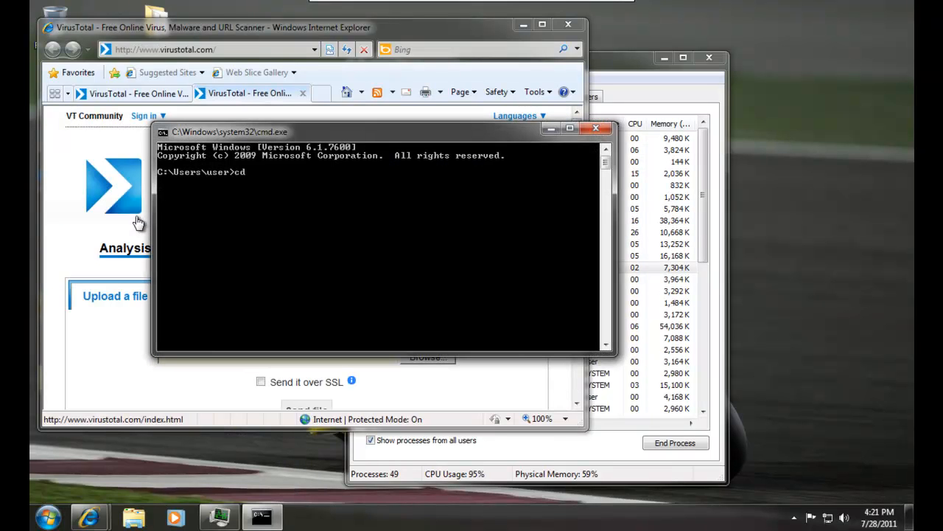
type(" Desktop\\malware")
key("Return")
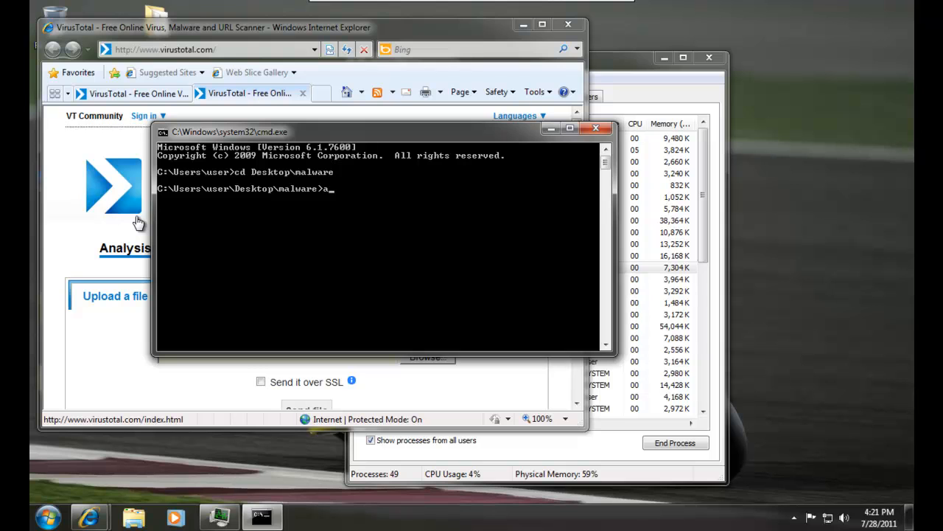
type("attrib -s -h /s /d")
key("Return")
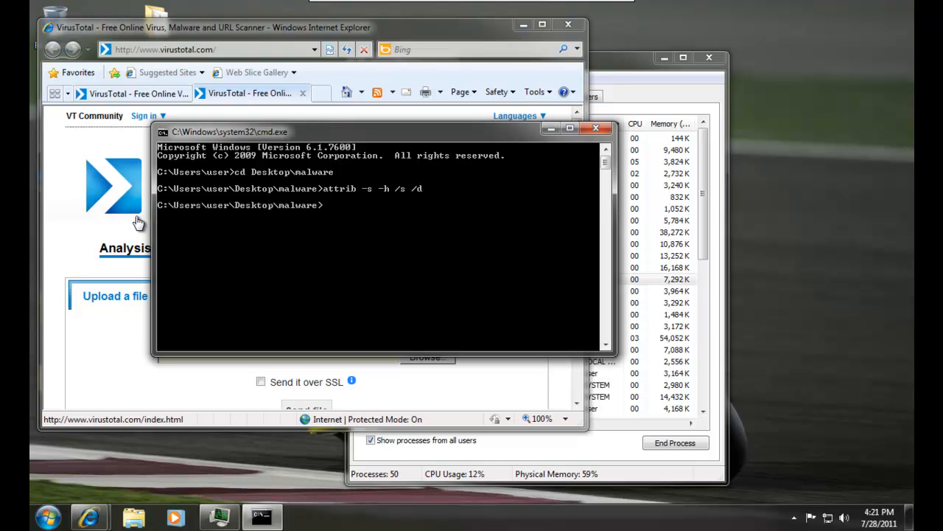
type("dir")
key("Return")
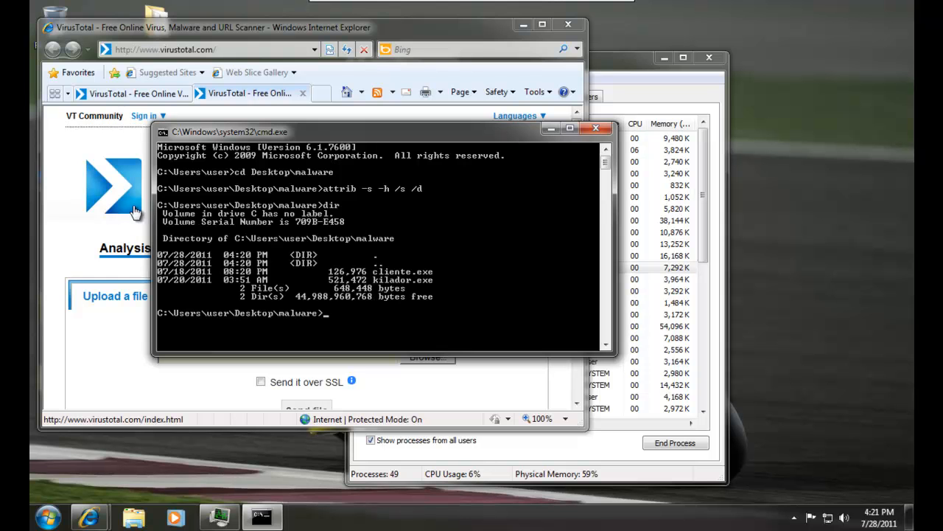
left_click(596, 129)
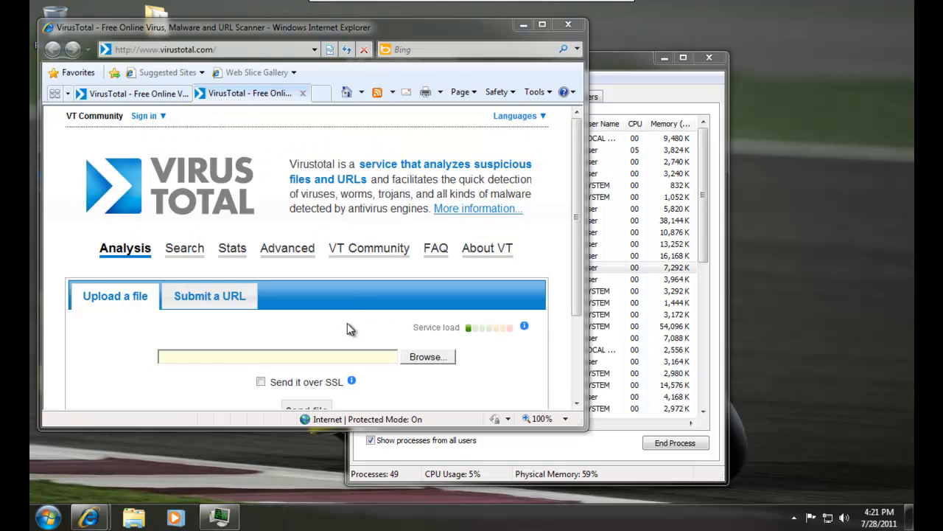
Step: Reanalyse the already-submitted kilador.exe (previously 28/43), then return to the second tab's upload page
left_click(132, 95)
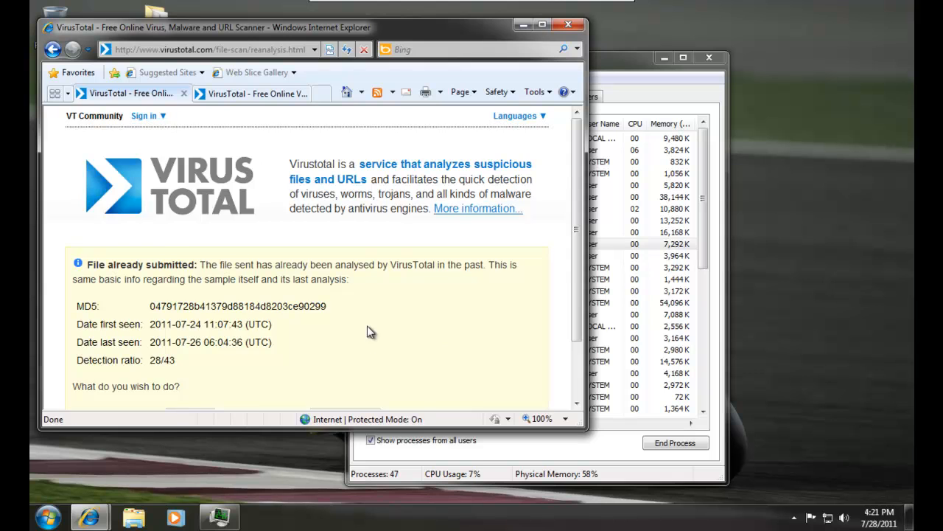
scroll(361, 325, "down", 2)
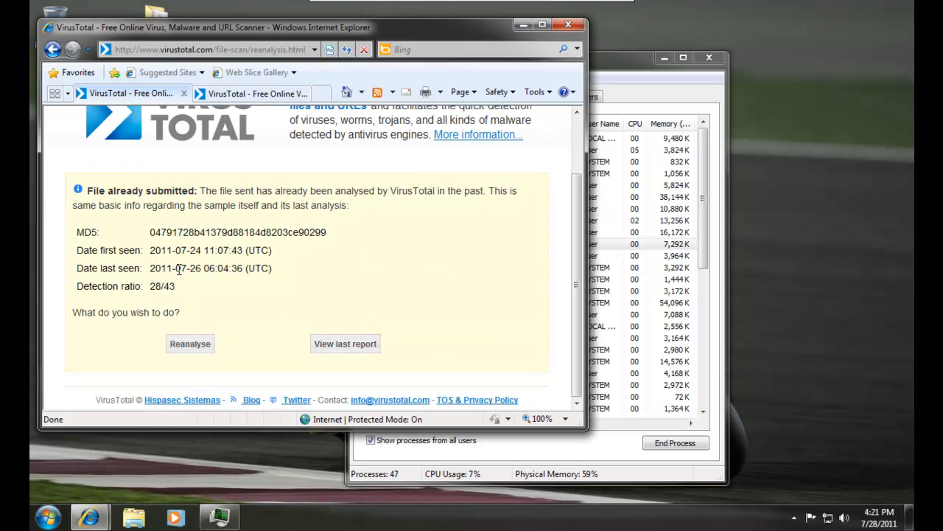
left_click(186, 345)
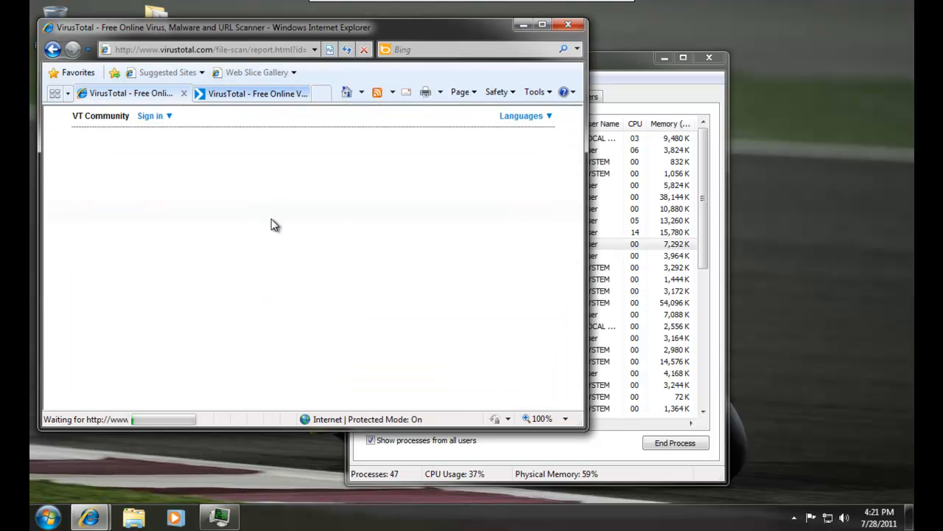
left_click(225, 93)
left_click(133, 96)
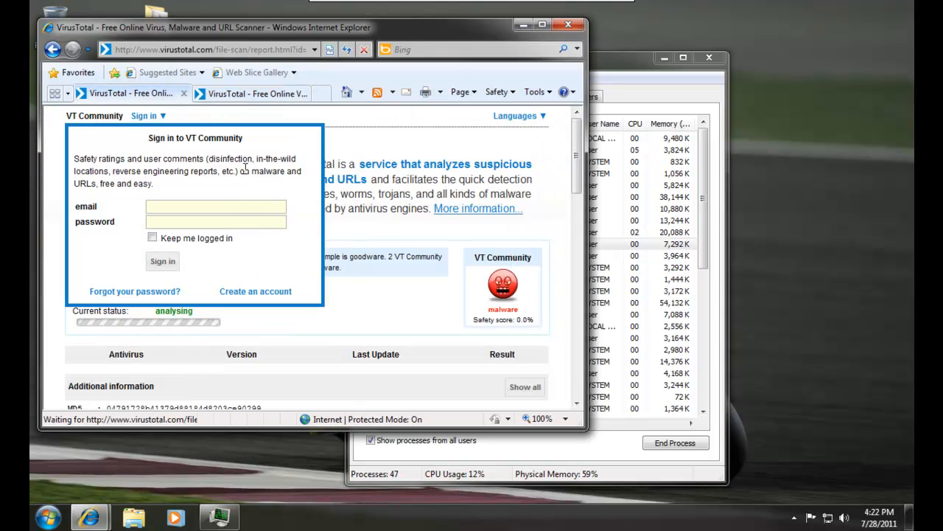
left_click(242, 95)
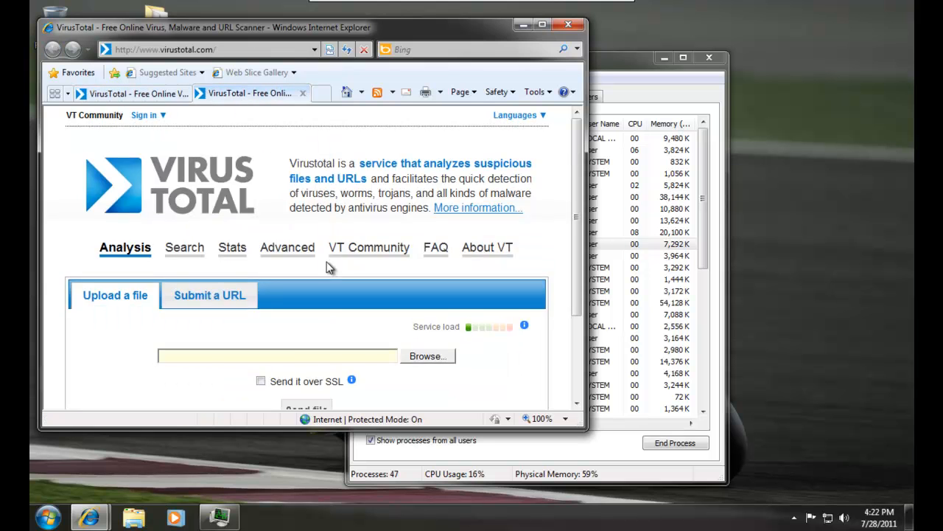
Step: Browse to the malware folder in the second tab's file chooser
scroll(289, 255, "down", 3)
left_click(404, 235)
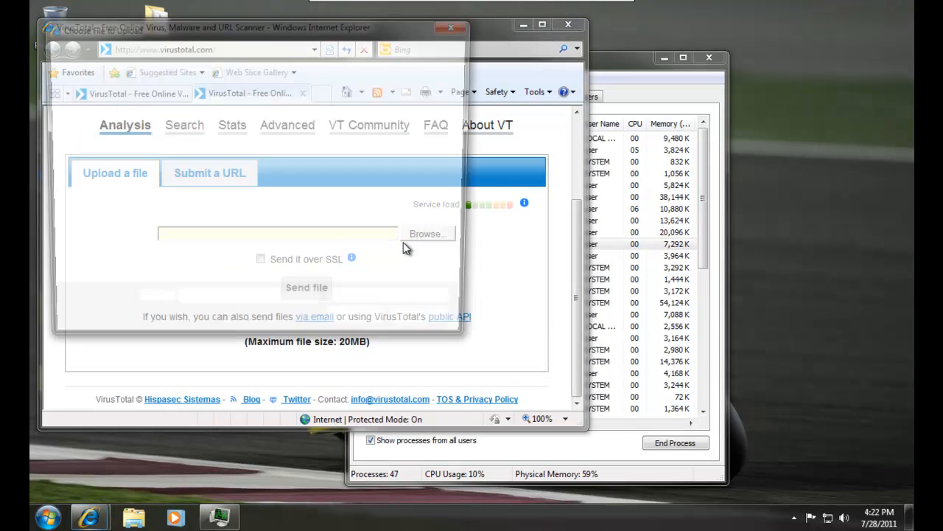
left_click_drag(467, 129, 404, 280)
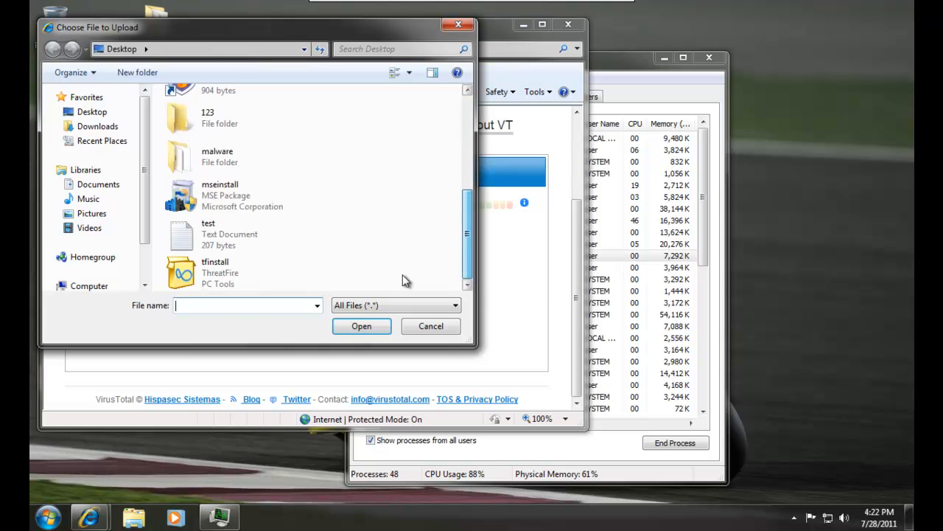
double_click(224, 160)
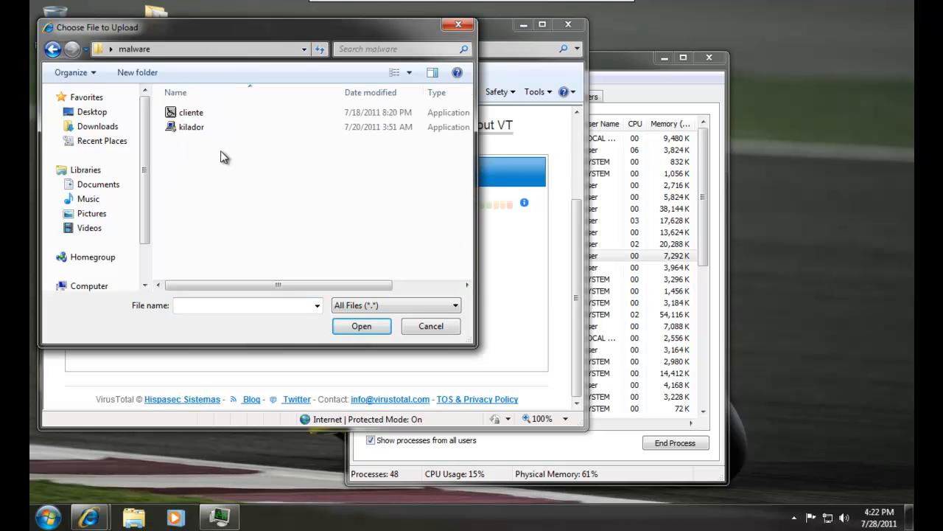
left_click_drag(215, 26, 699, 154)
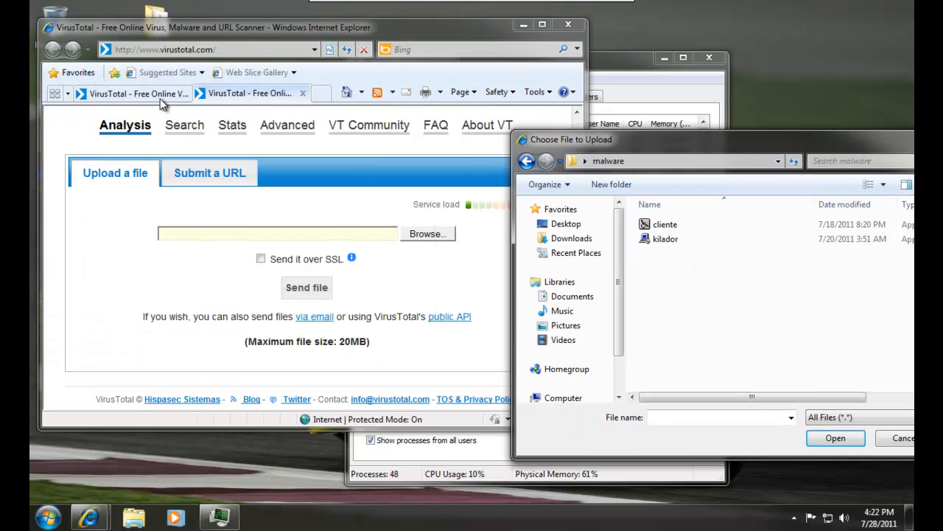
Step: Review the kilador.exe scan report and dismiss the VT Community sign-in popup
left_click(881, 439)
left_click(113, 92)
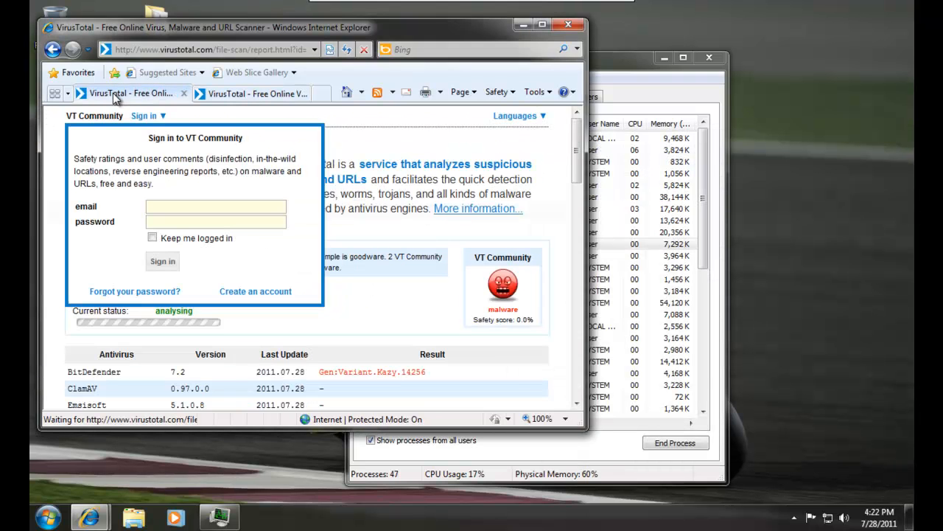
scroll(342, 300, "down", 1)
scroll(317, 212, "up", 1)
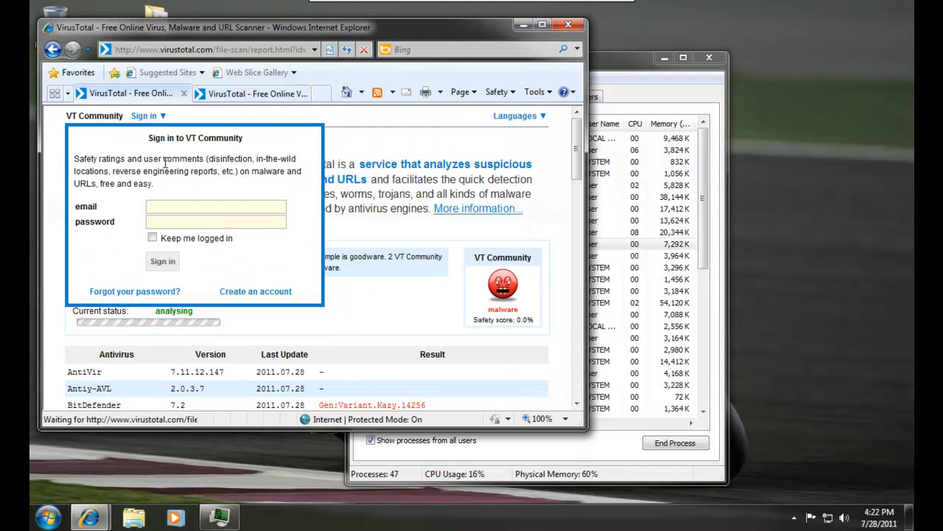
left_click(161, 116)
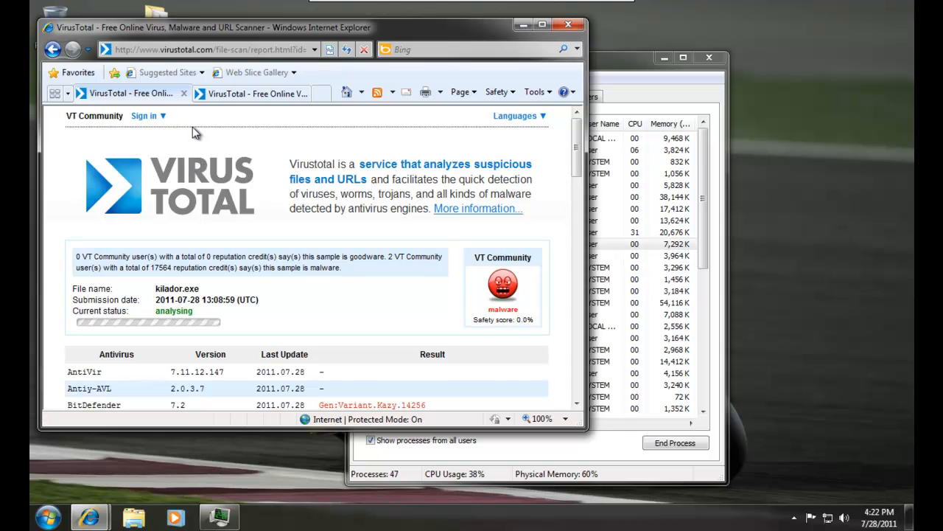
Step: Select malware\cliente.exe and send it to VirusTotal for scanning
left_click(220, 92)
left_click(417, 233)
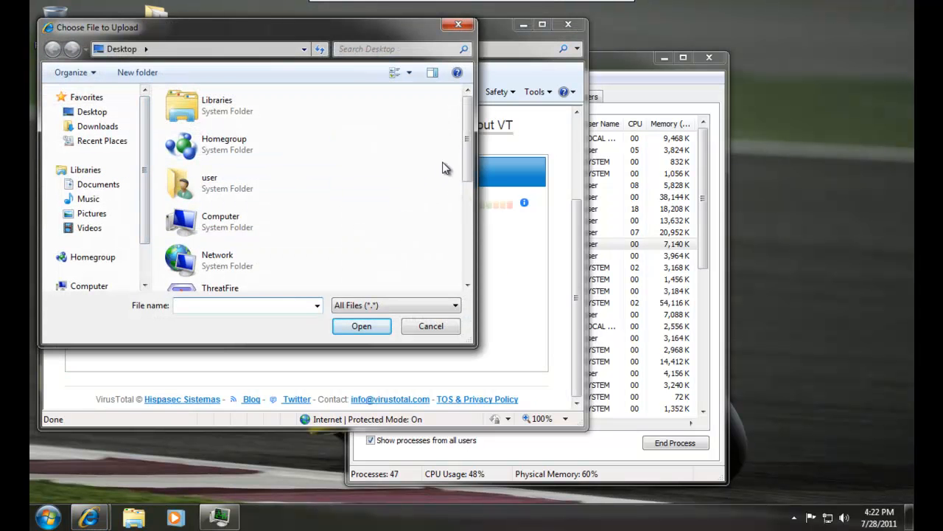
scroll(466, 209, "down", 5)
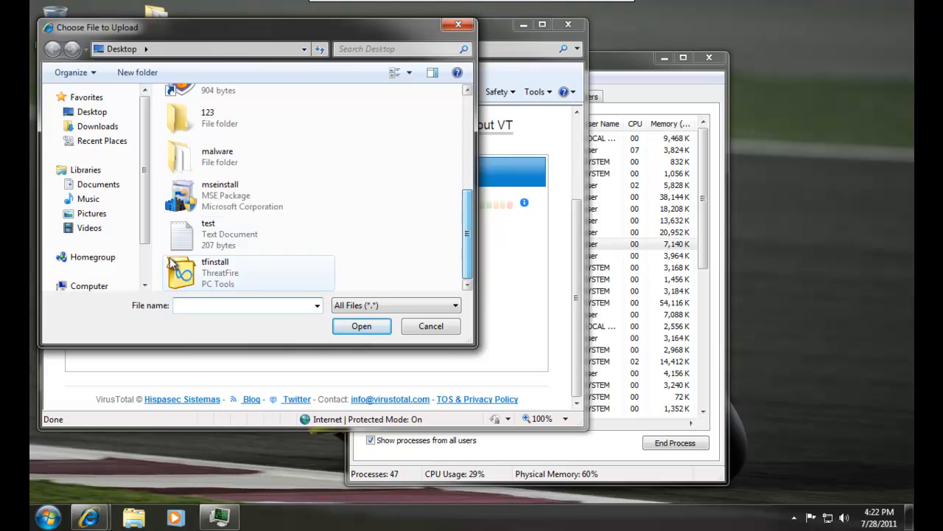
double_click(202, 154)
double_click(185, 112)
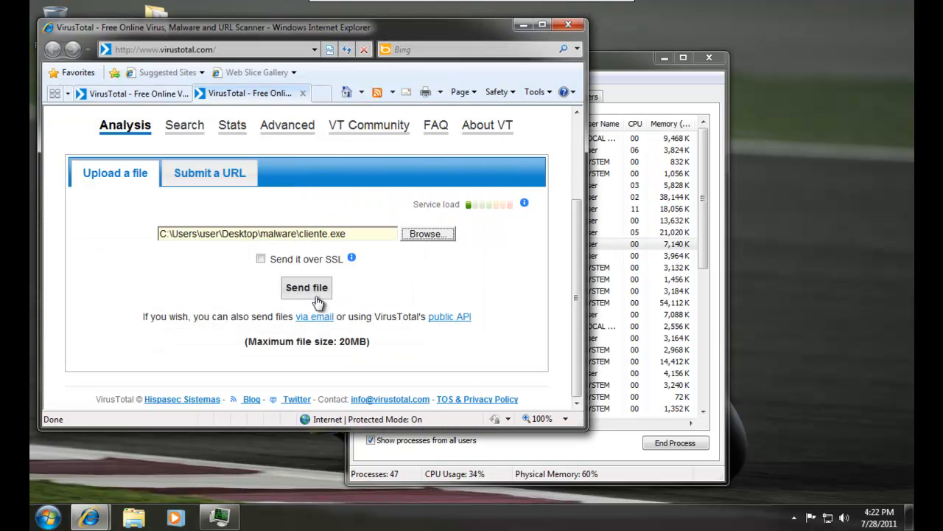
left_click(145, 91)
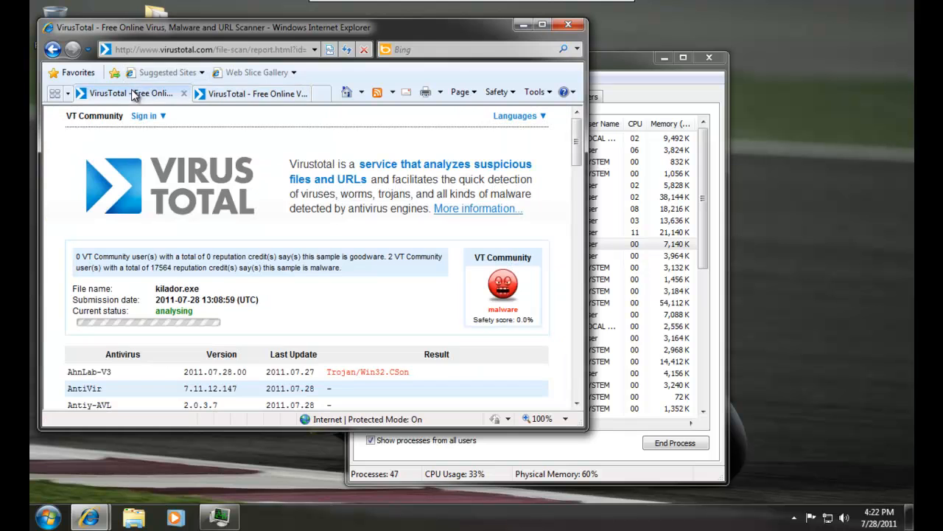
Step: Maximize the browser, scroll the results, and request a fresh analysis in the second tab
double_click(200, 30)
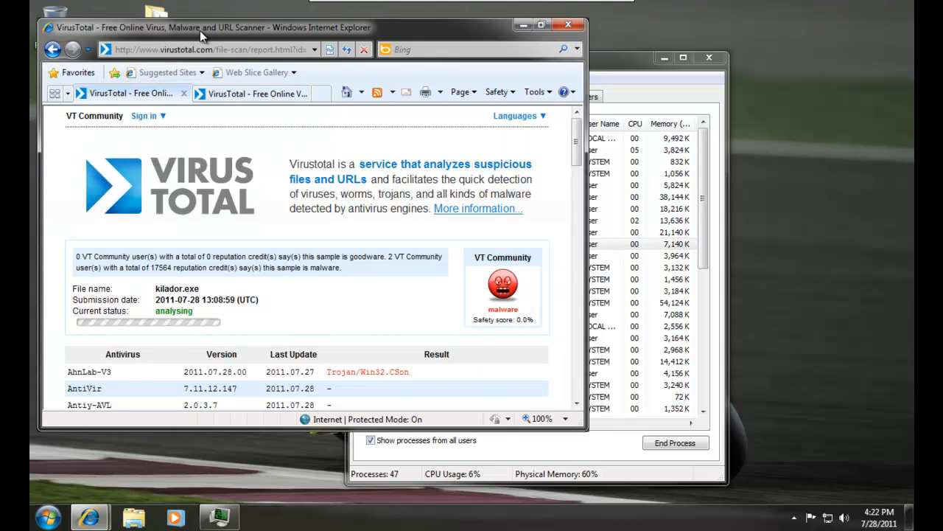
scroll(191, 94, "down", 4)
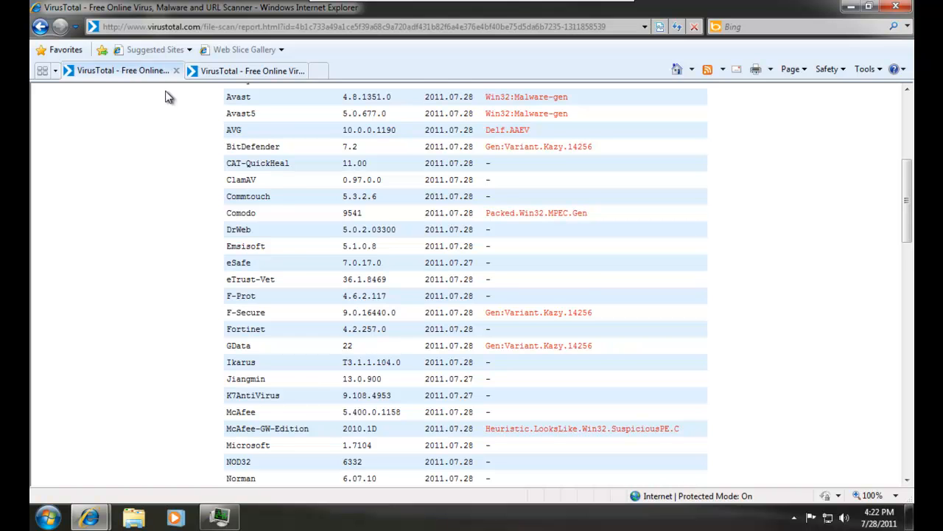
scroll(168, 97, "down", 3)
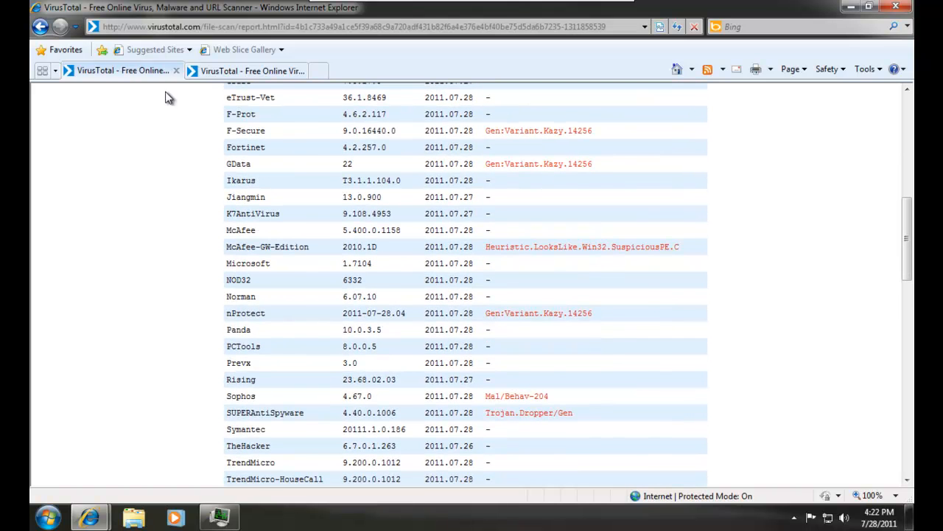
scroll(168, 98, "down", 3)
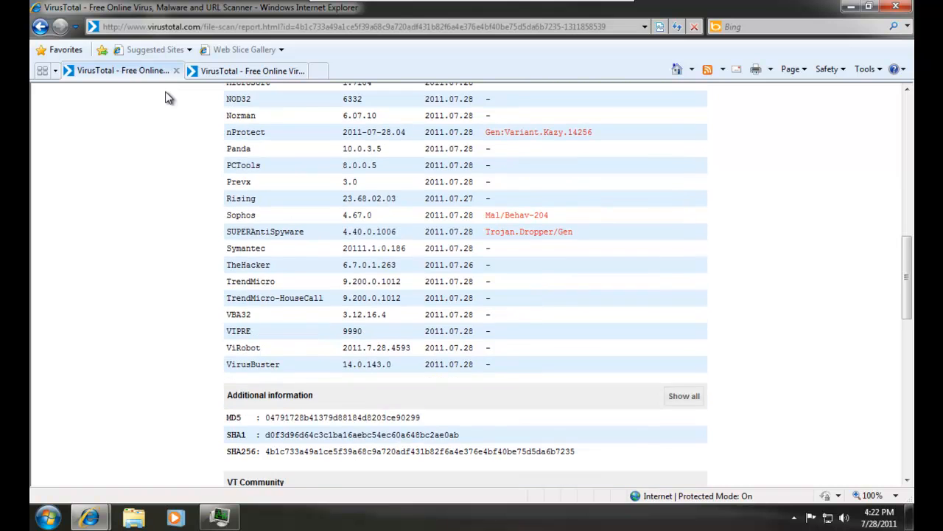
scroll(168, 97, "up", 3)
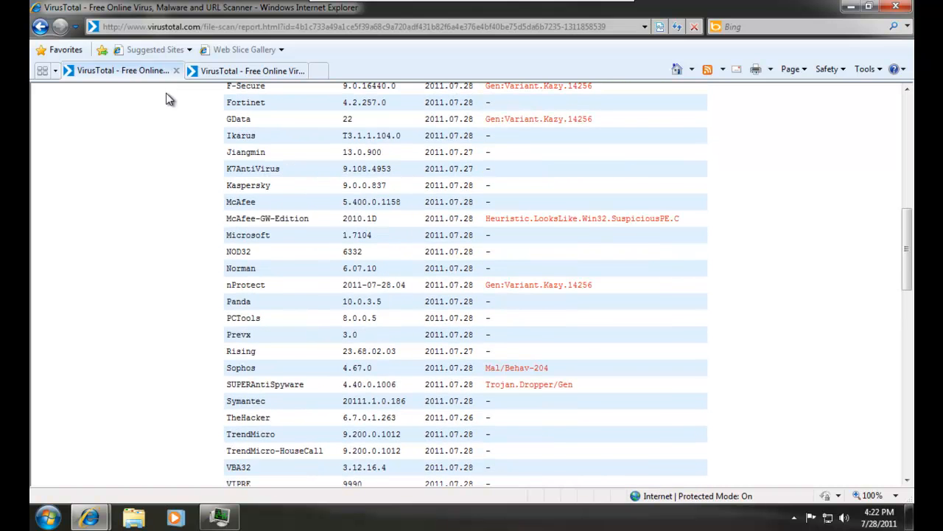
scroll(168, 98, "up", 10)
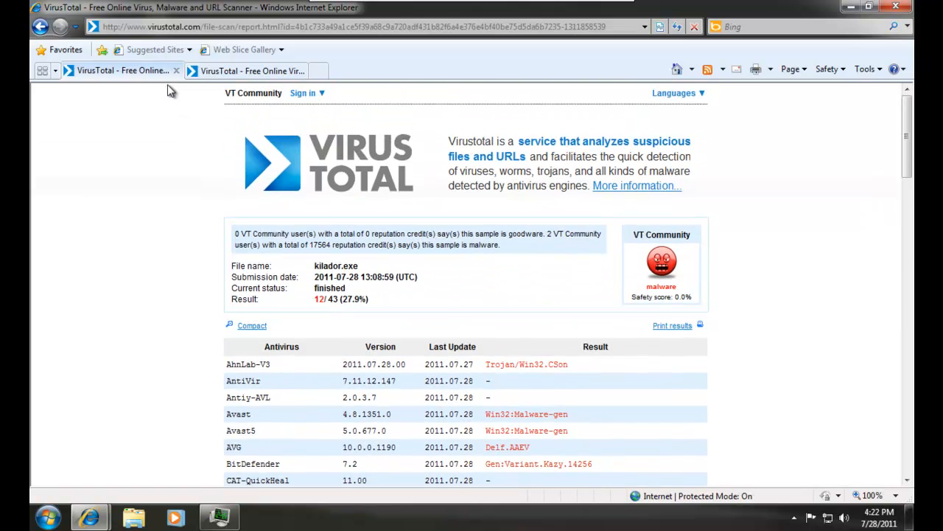
left_click(246, 72)
left_click(357, 398)
left_click(148, 71)
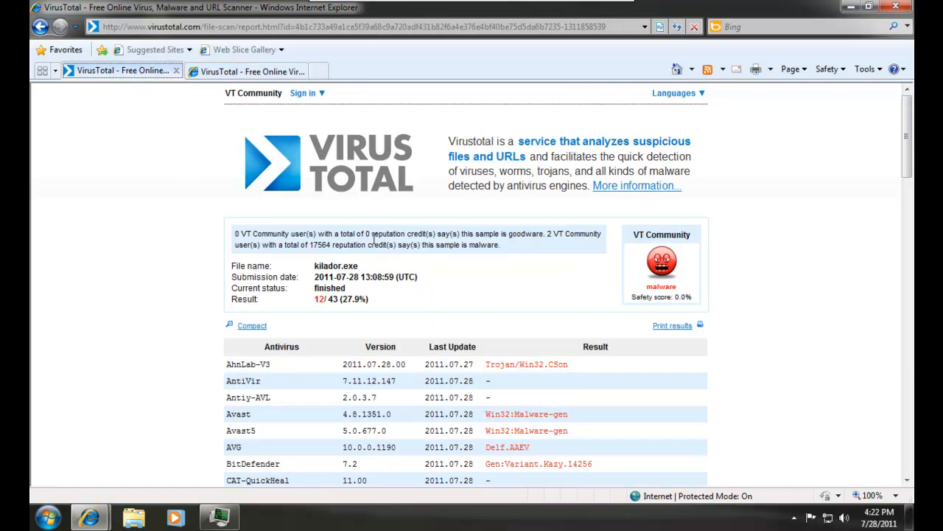
Step: Inspect kilador.exe's 12/43 detections engine by engine, including AhnLab-V3
left_click_drag(316, 301, 398, 310)
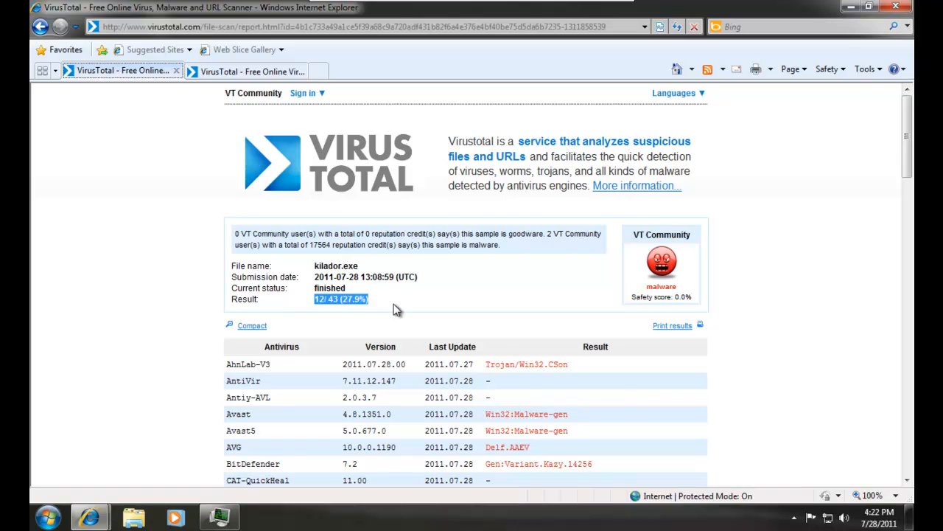
scroll(116, 211, "down", 3)
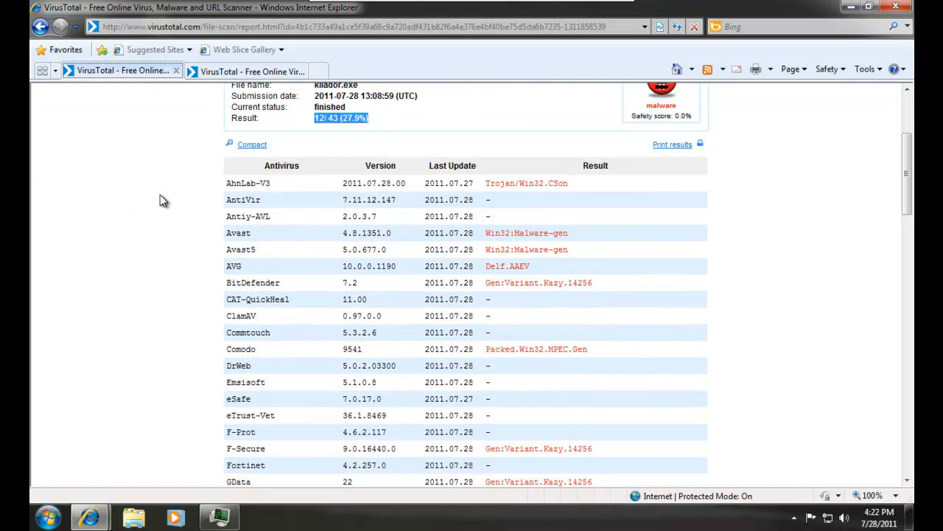
left_click_drag(184, 193, 282, 189)
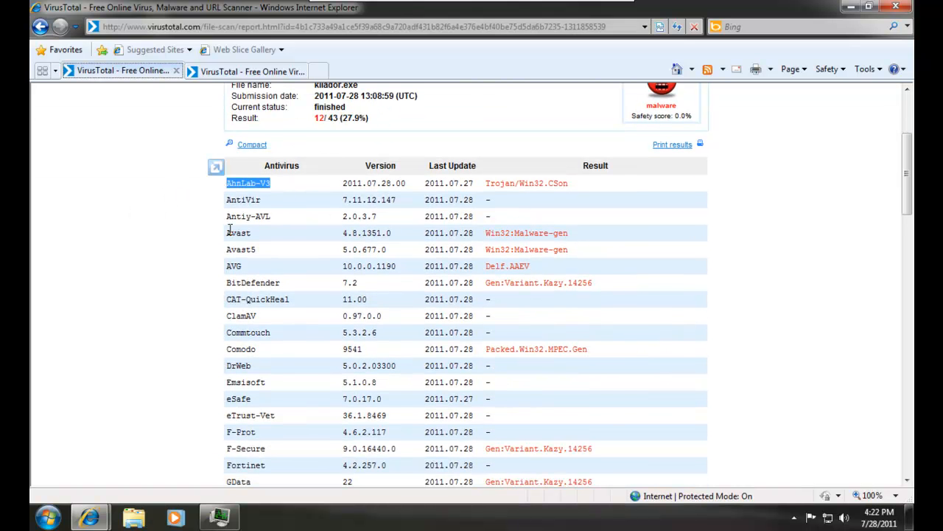
left_click(237, 266)
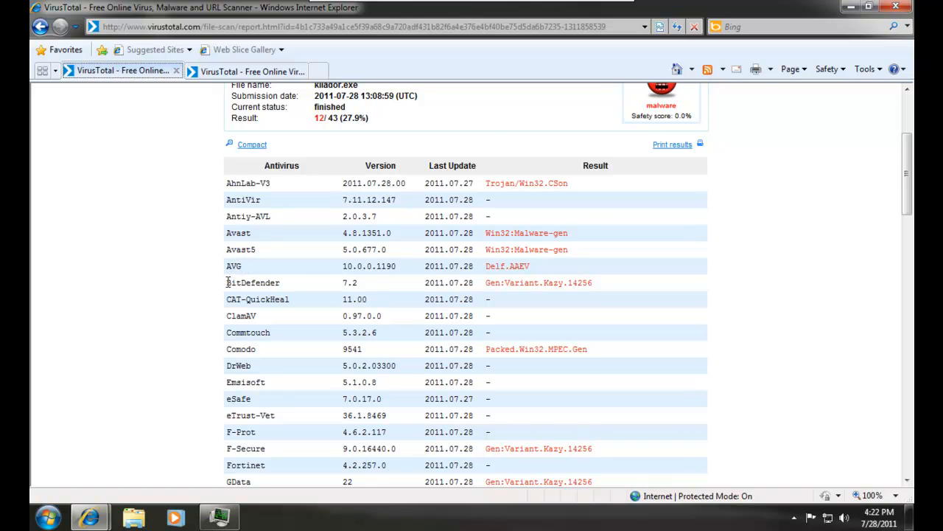
scroll(147, 135, "down", 1)
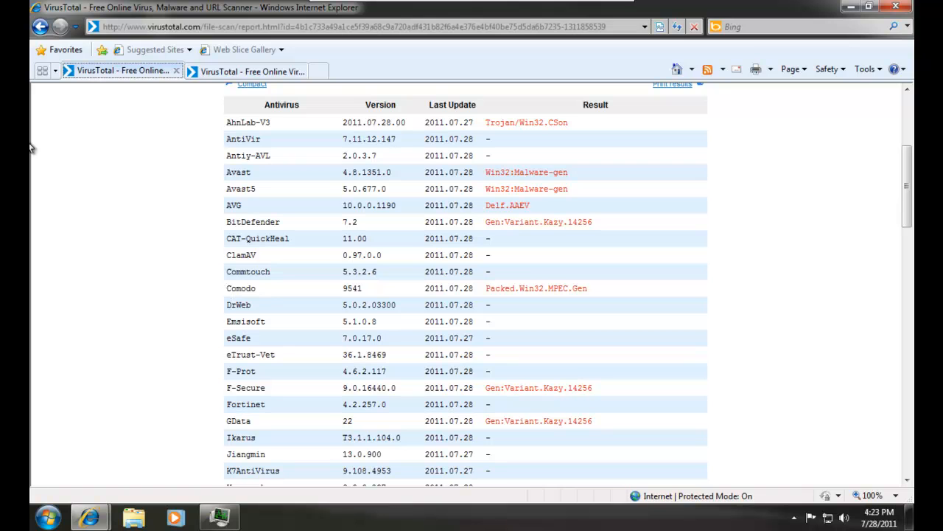
scroll(248, 384, "down", 1)
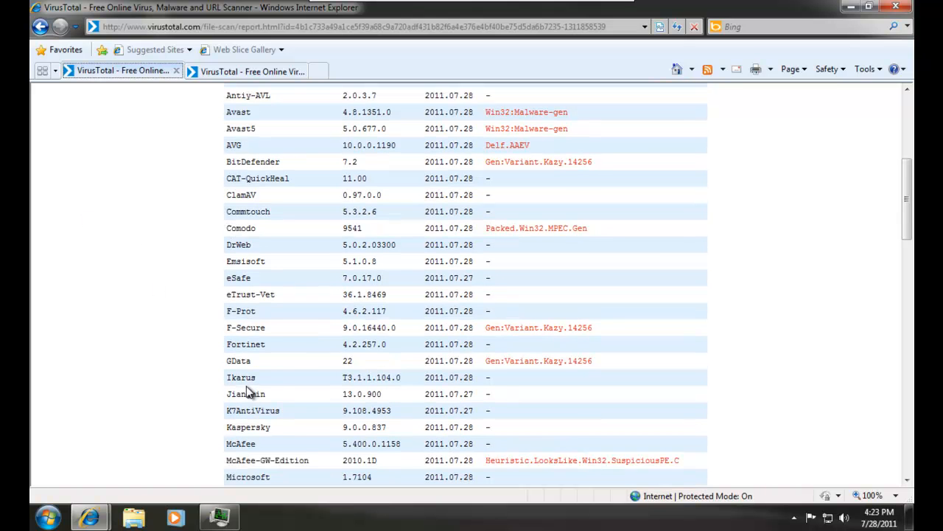
scroll(253, 361, "down", 3)
middle_click(135, 343)
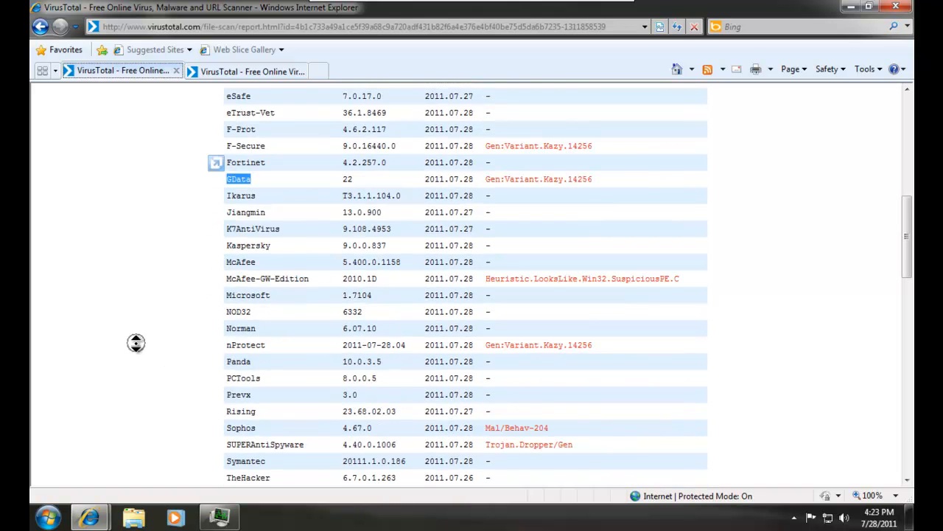
Step: Glance at the cliente.exe report, then close Internet Explorer with all tabs and Task Manager
left_click(193, 72)
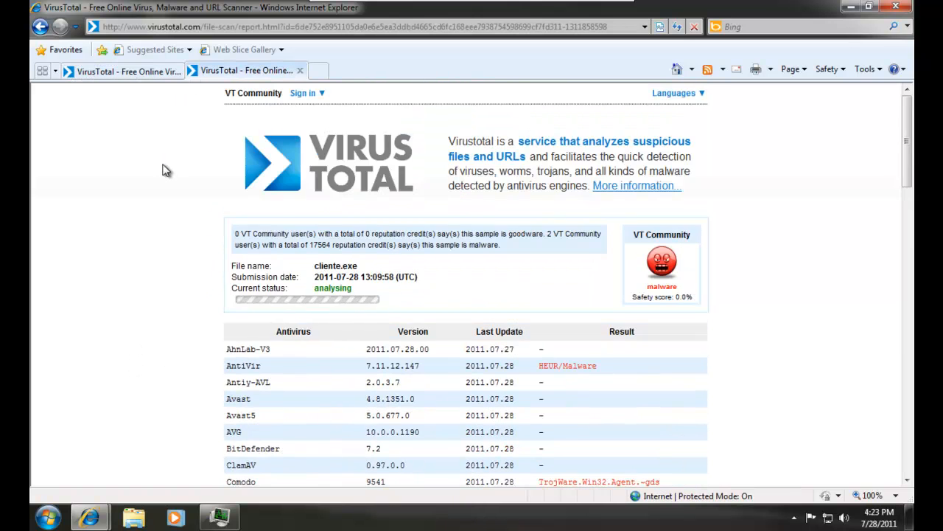
scroll(163, 170, "down", 10)
left_click(895, 7)
left_click(429, 263)
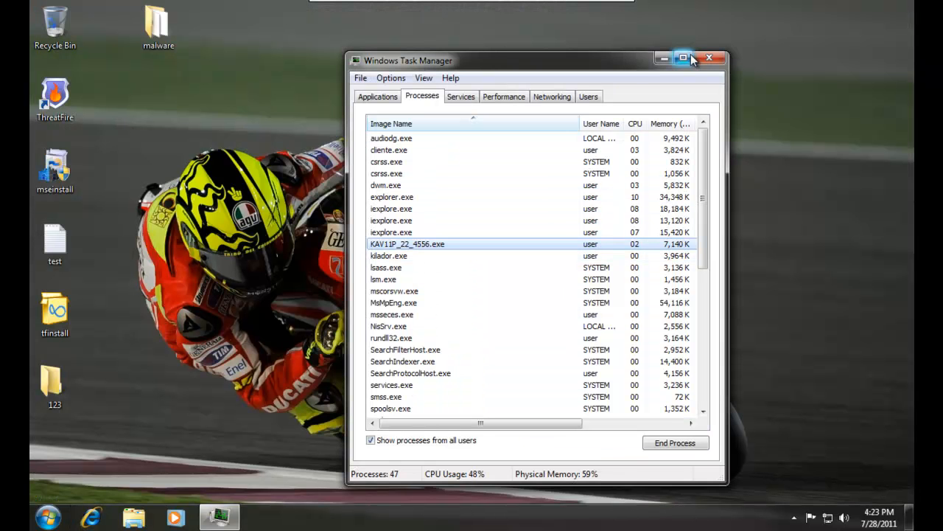
left_click(709, 58)
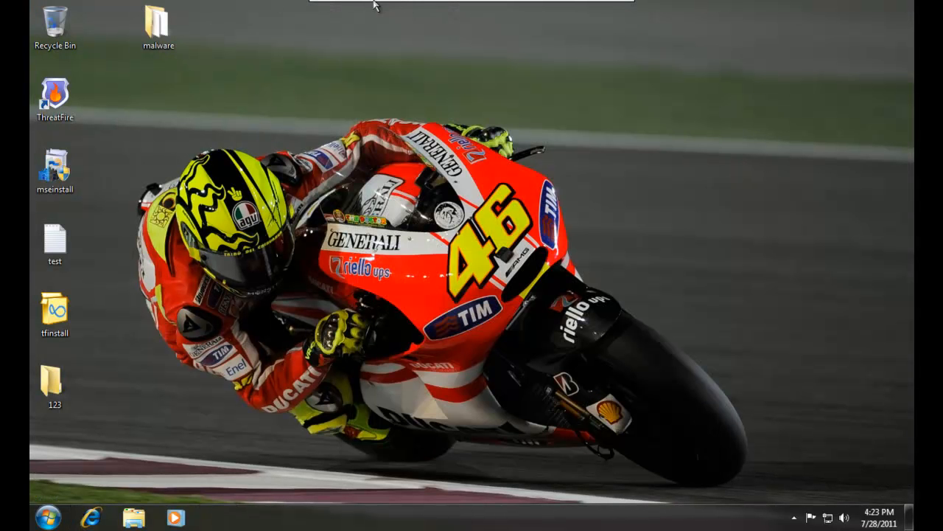
Step: Bring up Hitman Pro's scan results showing nvhelper7.dat flagged as a Trojan
mouse_move(375, 5)
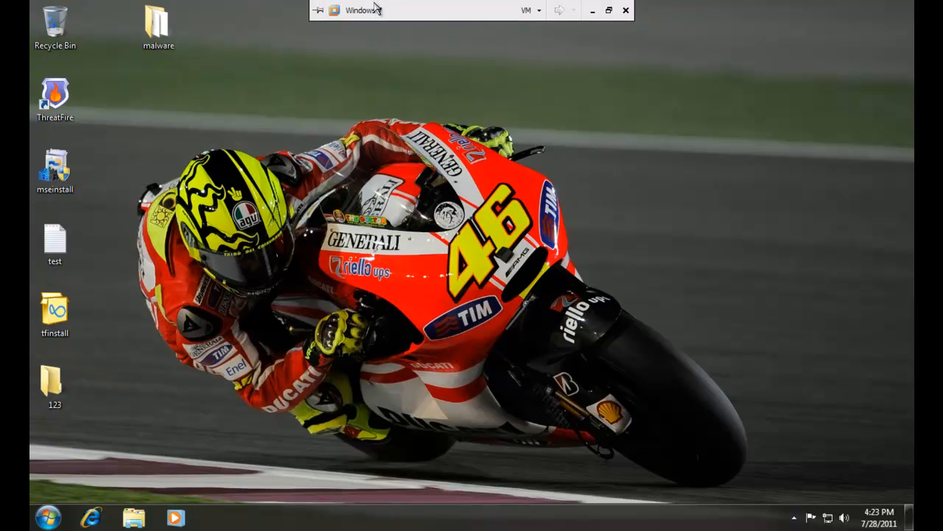
key("F9")
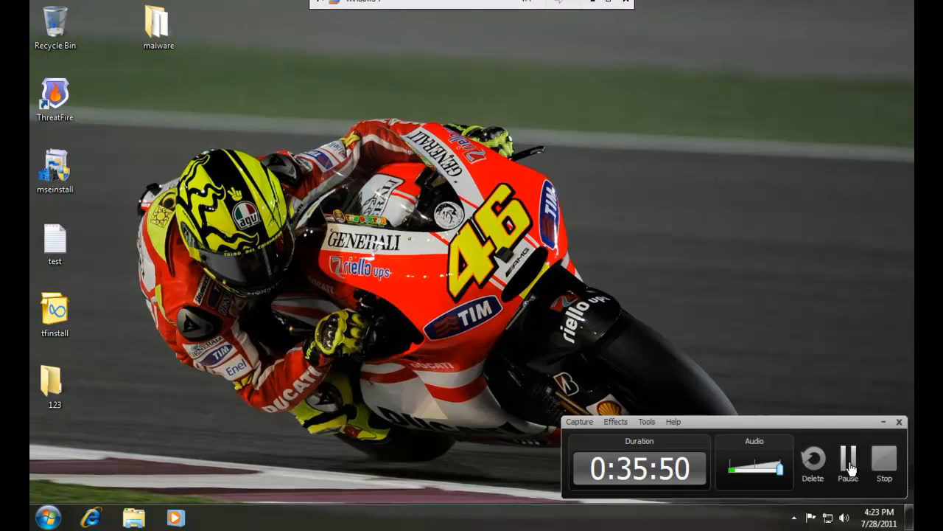
left_click(850, 463)
mouse_move(471, 6)
key("F9")
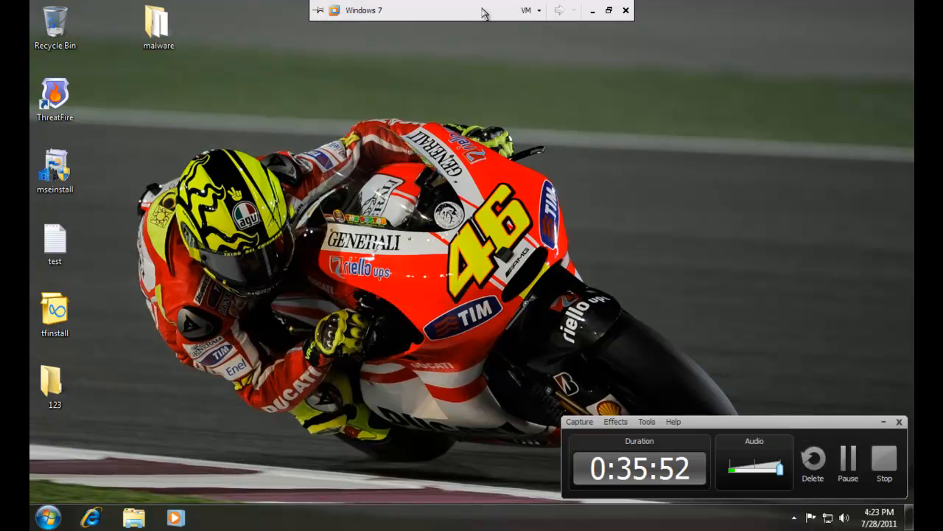
left_click(848, 461)
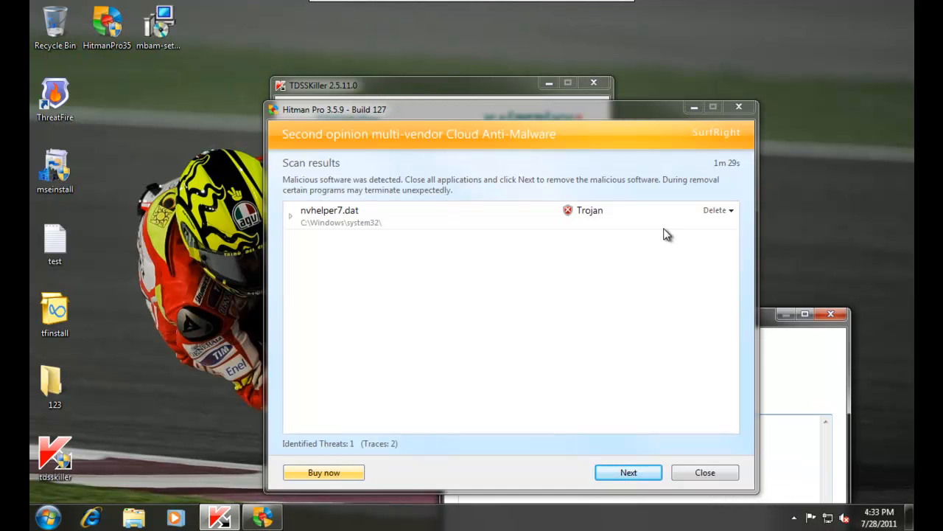
Step: Expand Hitman Pro's nvhelper7.dat detection, attempt removal, and cancel product activation
left_click_drag(768, 319, 377, 72)
left_click(449, 108)
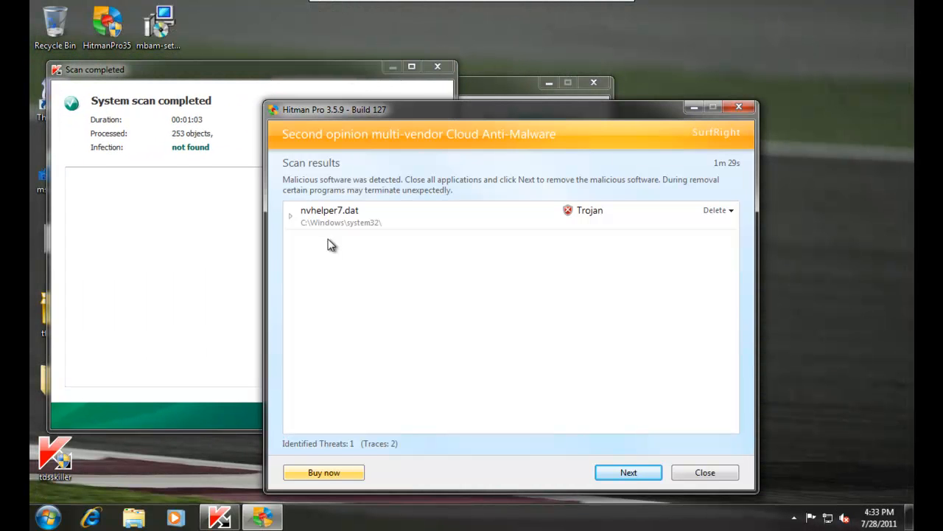
left_click(291, 217)
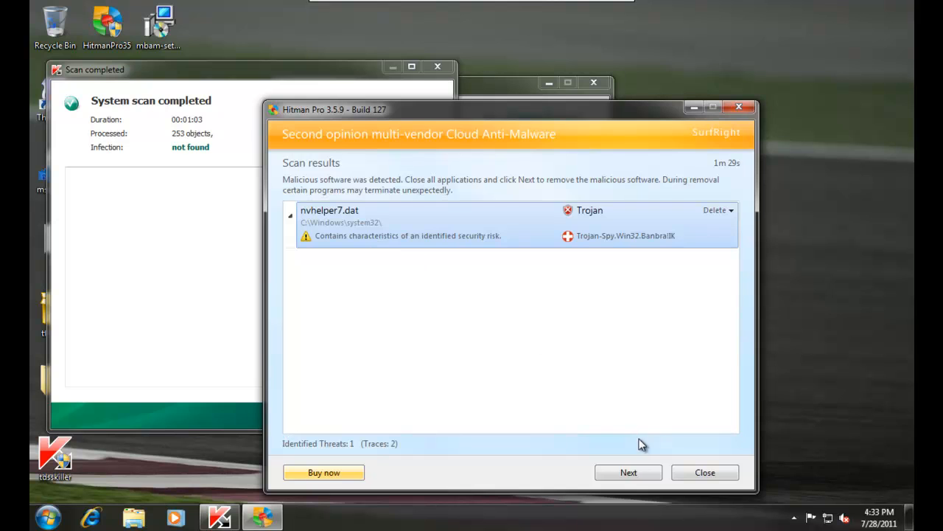
left_click(629, 472)
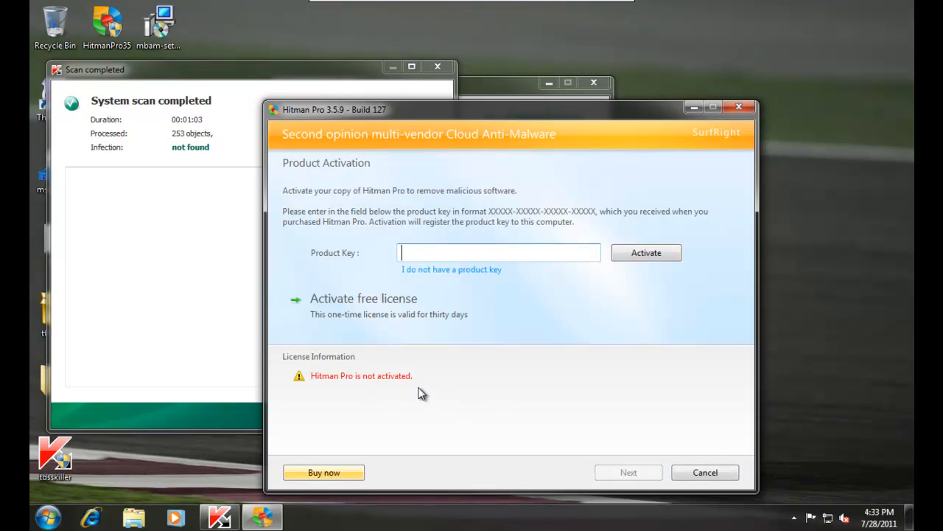
left_click(698, 474)
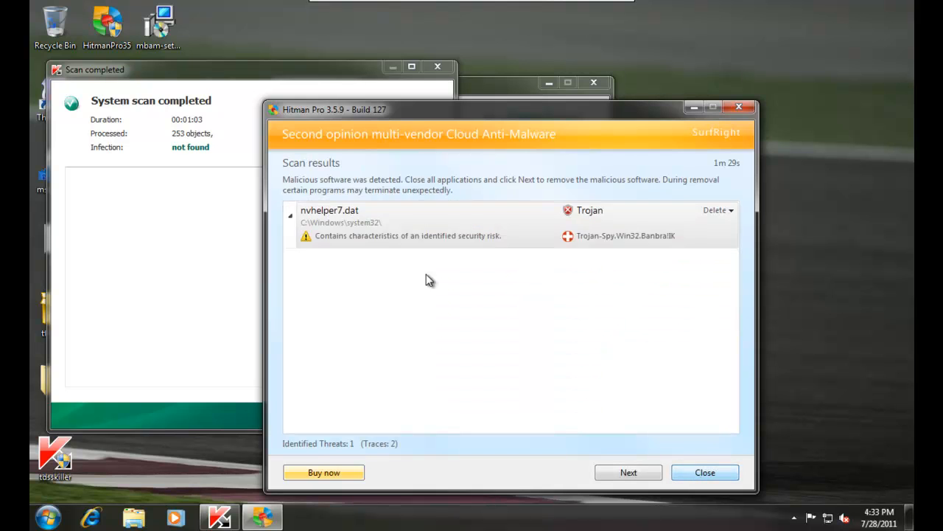
left_click(36, 520)
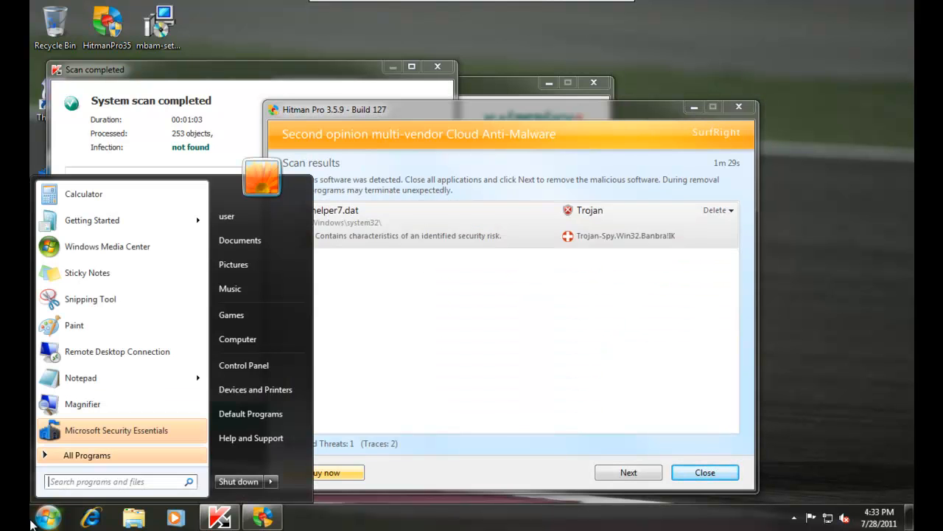
Step: Open C:\Windows\System32 via %windir%\system32 and scroll the file list toward nvhelper7.dat
type("%windir%\\system32")
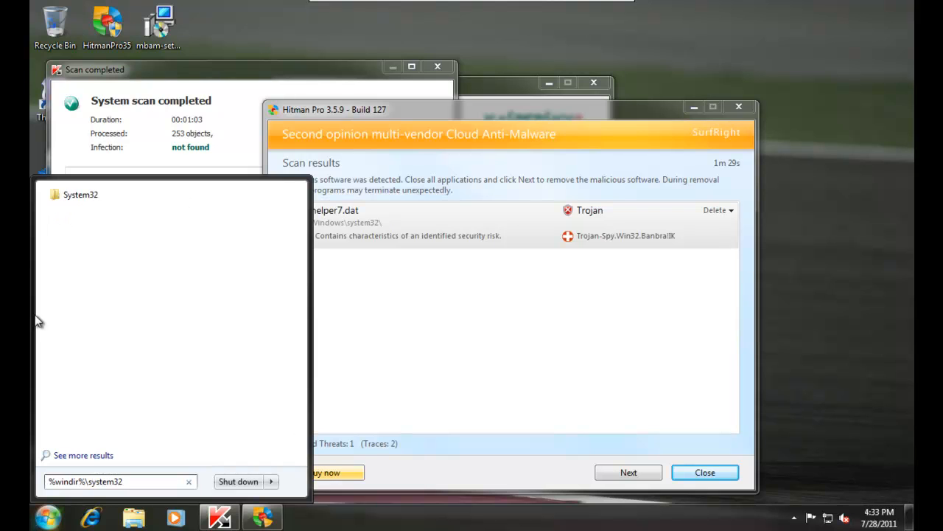
left_click(147, 198)
left_click(196, 210)
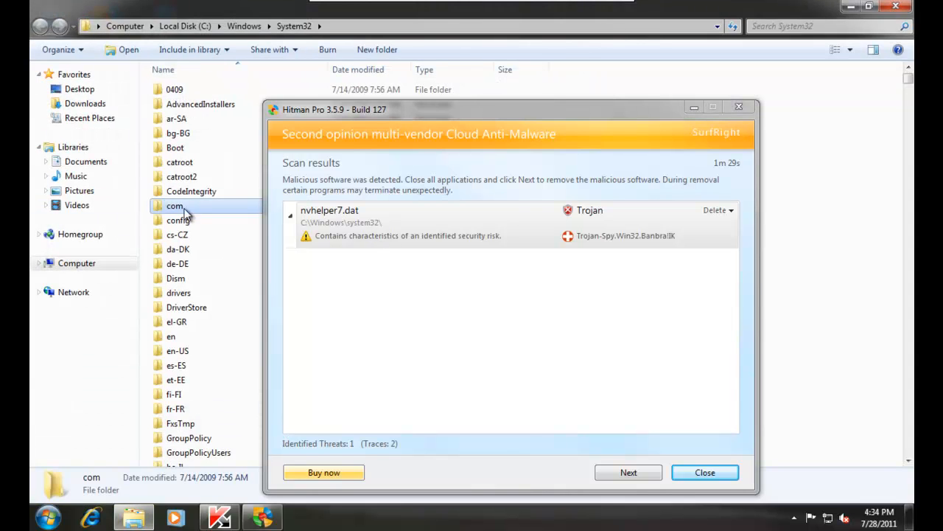
type("nd")
key("n")
key("n")
key("n")
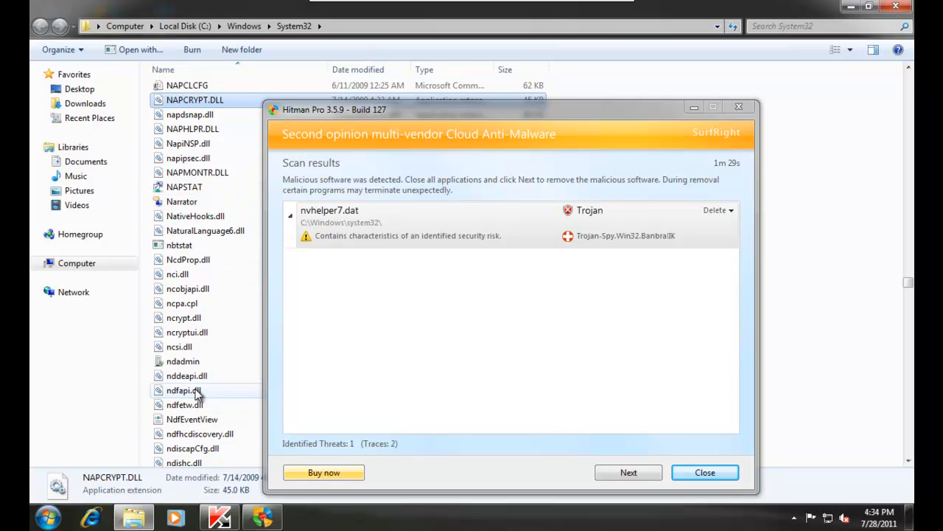
scroll(195, 387, "down", 4)
scroll(190, 383, "down", 8)
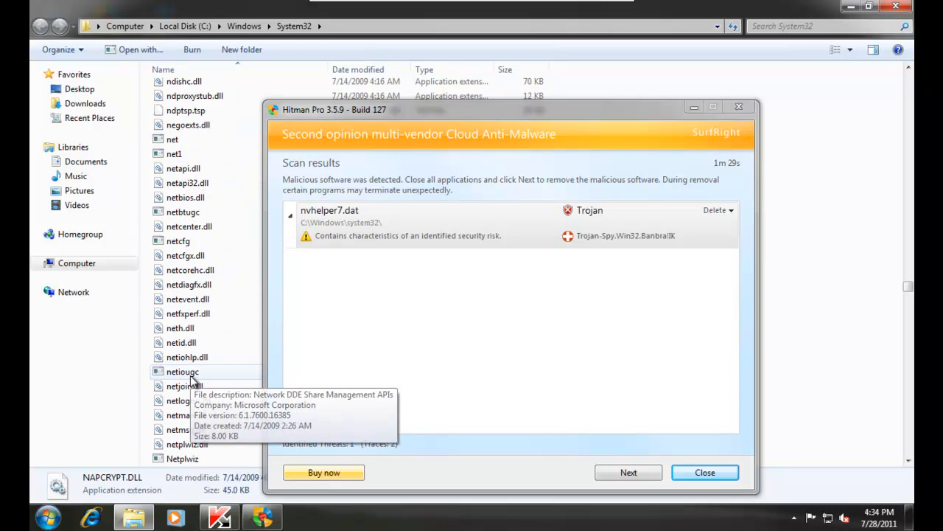
scroll(193, 379, "down", 6)
scroll(195, 364, "down", 13)
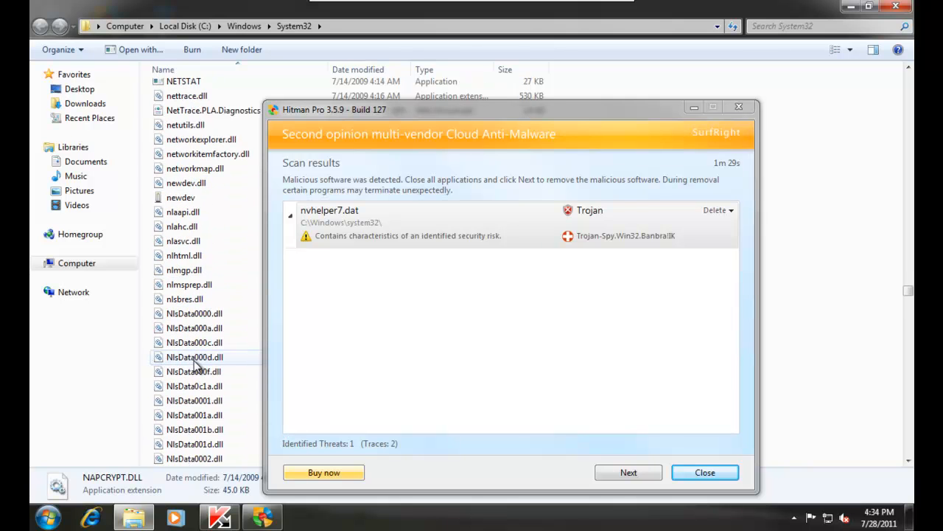
scroll(195, 365, "down", 15)
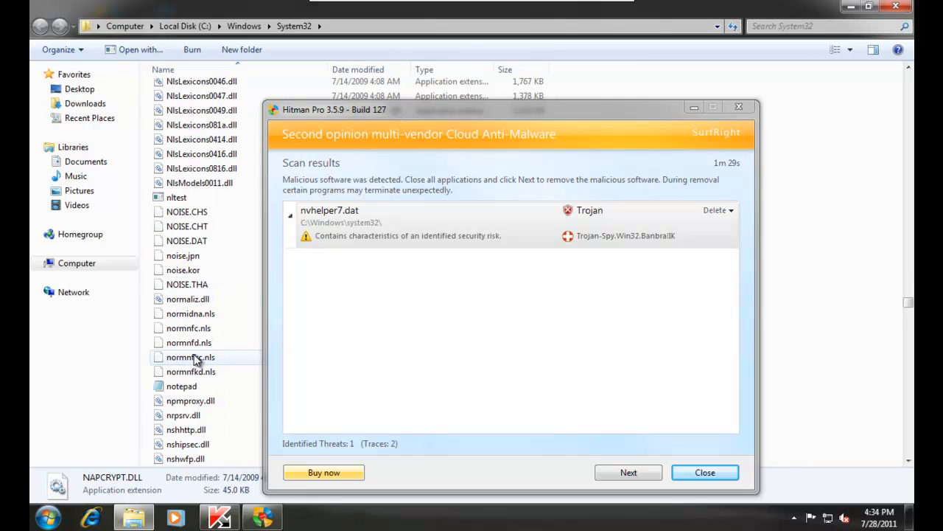
scroll(196, 360, "down", 4)
scroll(196, 360, "down", 2)
Step: Confirm the infected file's location in Hitman Pro and open nvhelper7.dat's Properties
left_click(376, 228)
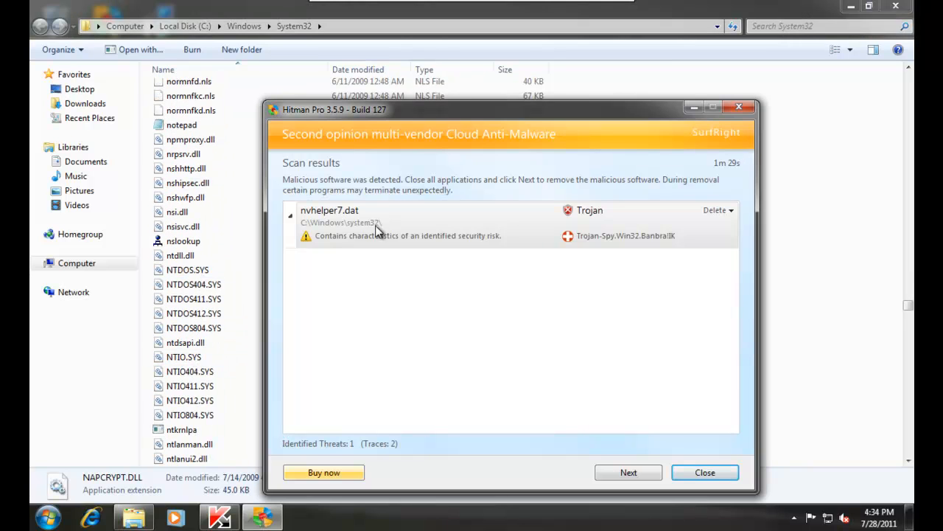
left_click(180, 255)
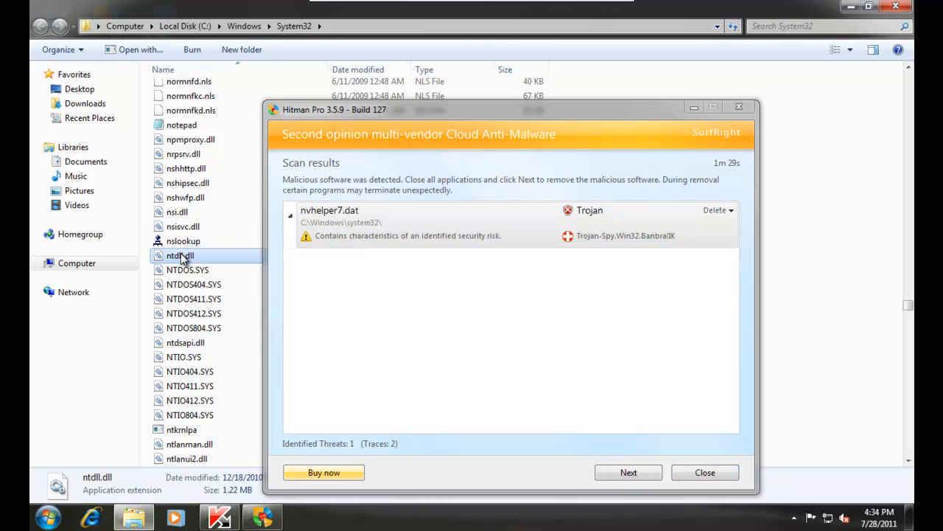
scroll(182, 255, "down", 2)
scroll(182, 255, "down", 2)
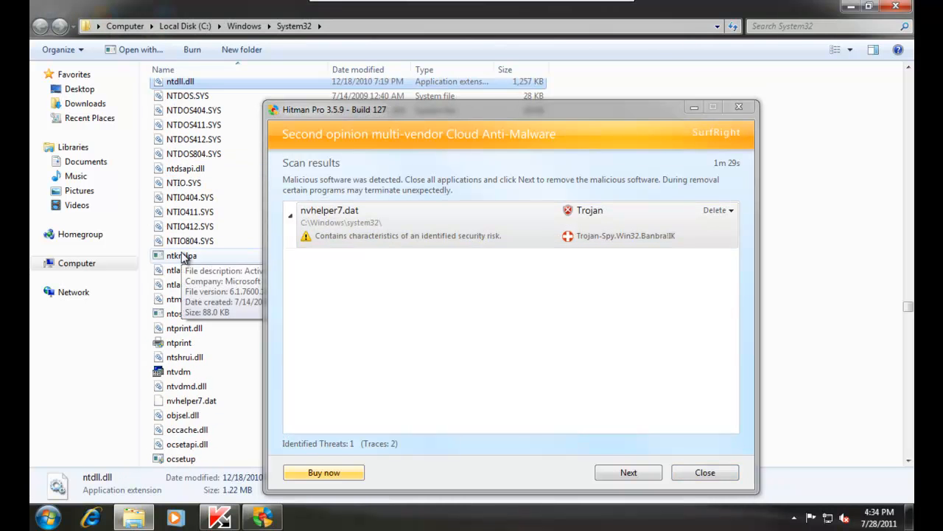
left_click(186, 402)
double_click(204, 401)
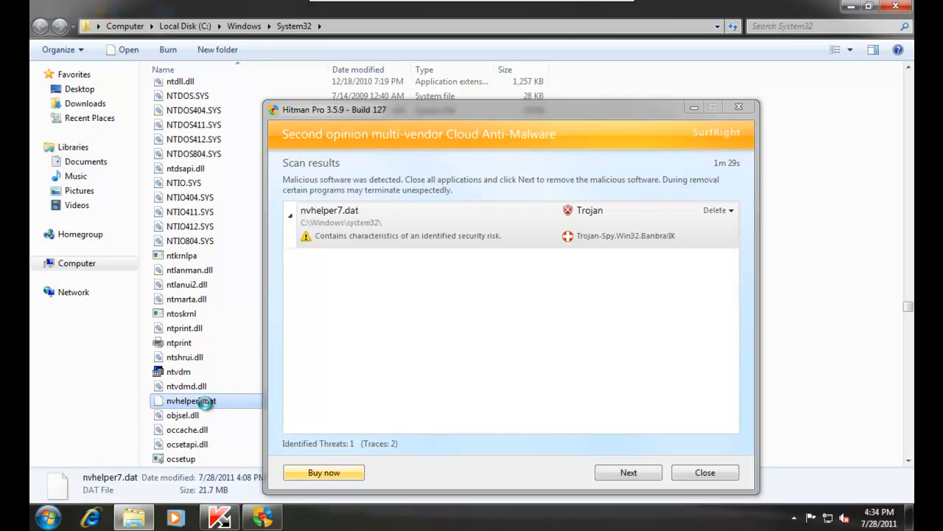
right_click(205, 402)
left_click(220, 397)
Step: Delete nvhelper7.dat to the Recycle Bin with administrator permission, then close System32
left_click_drag(393, 115, 718, 144)
left_click(343, 148)
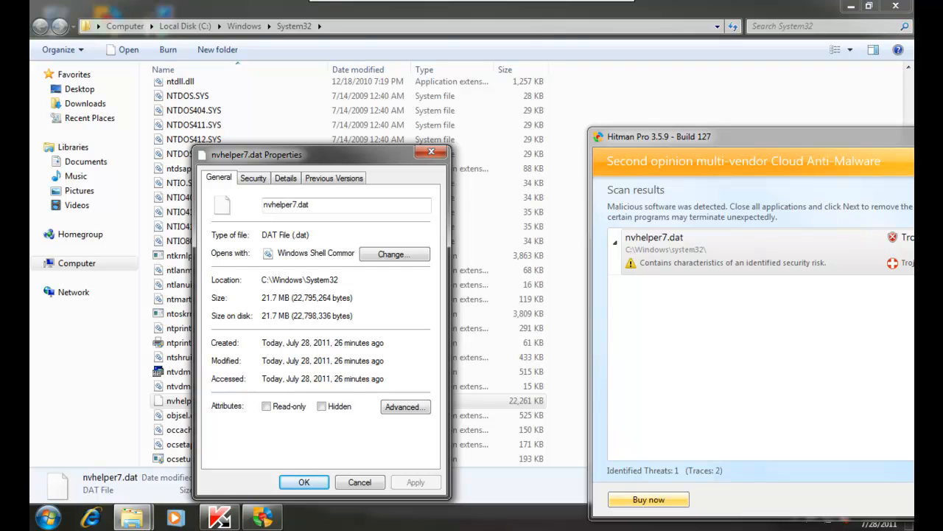
left_click(354, 482)
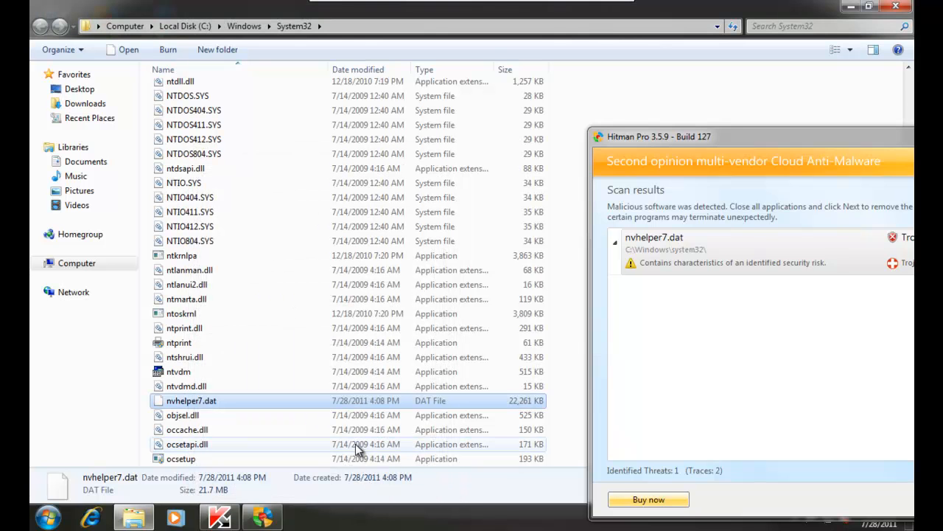
key("Delete")
left_click(462, 317)
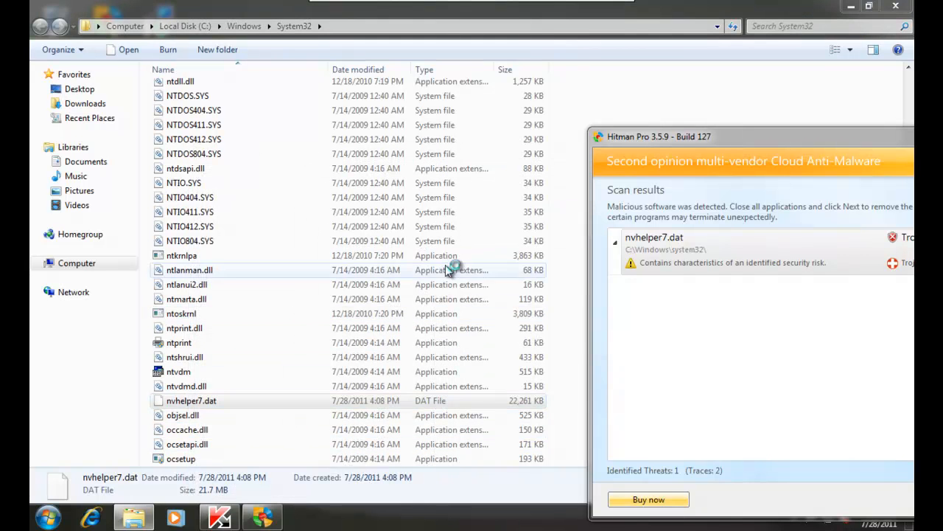
left_click_drag(439, 198, 269, 203)
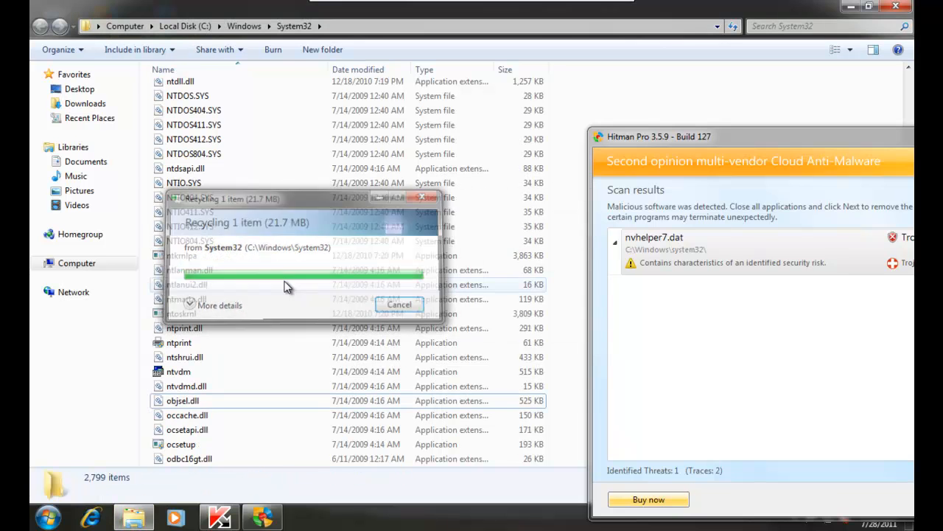
left_click(895, 6)
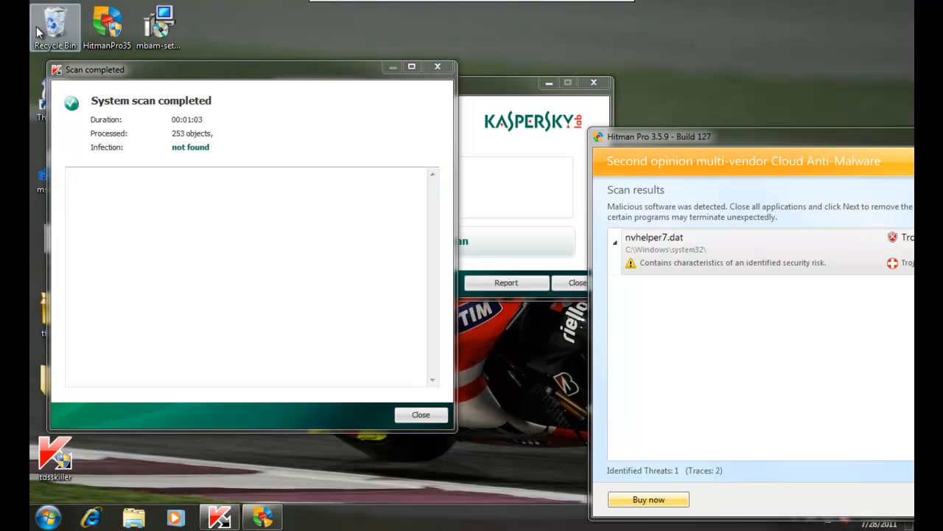
Step: Empty the Recycle Bin to permanently delete nvhelper7.dat
double_click(38, 31)
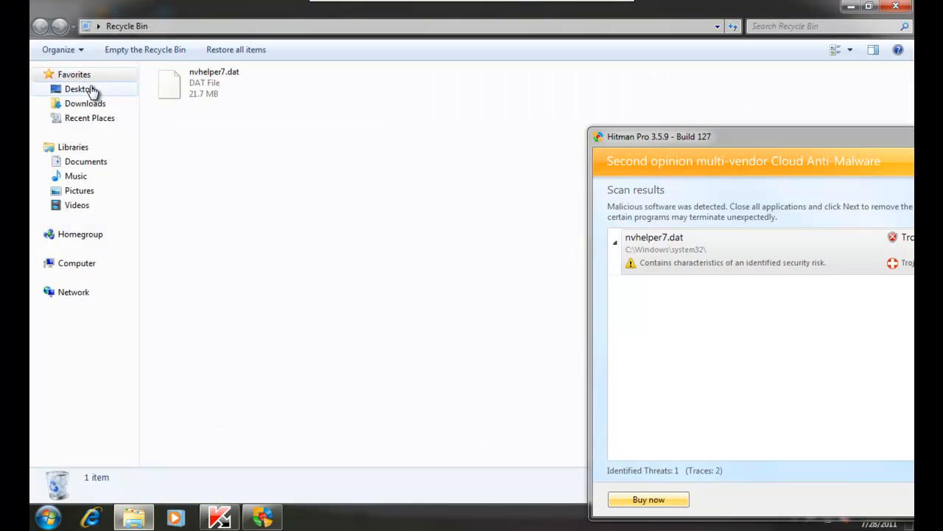
left_click(124, 49)
left_click(508, 313)
left_click(896, 6)
Step: In Malwarebytes, show the results, check all three detections including PUP.Adware, and remove them
left_click_drag(764, 158, 353, 81)
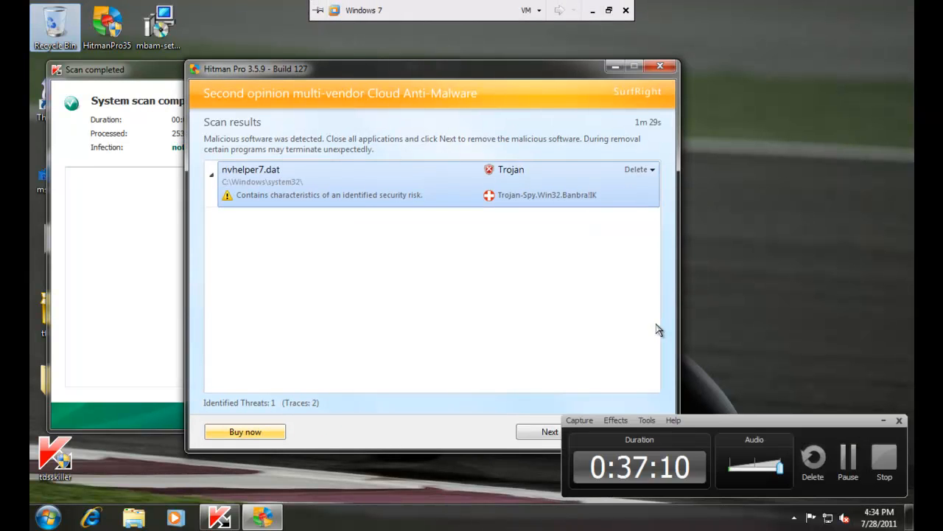
left_click(845, 472)
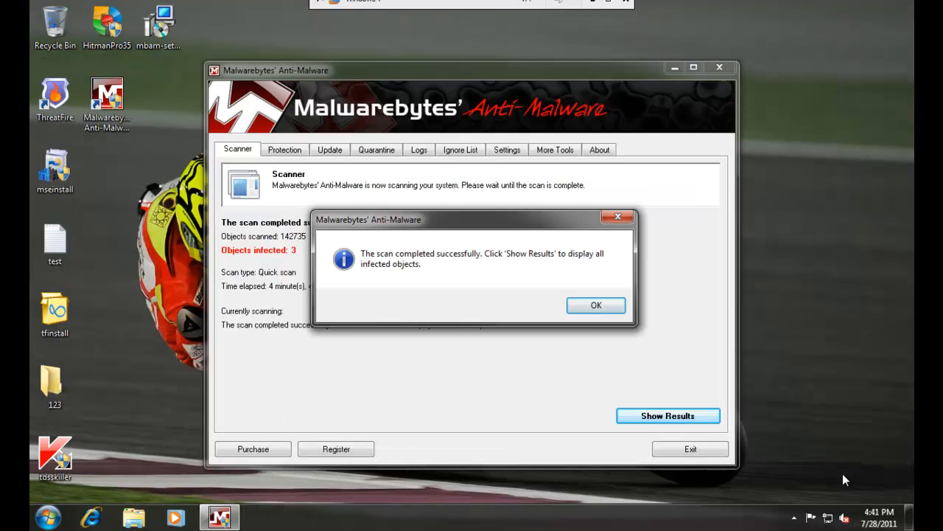
left_click(593, 310)
left_click(640, 417)
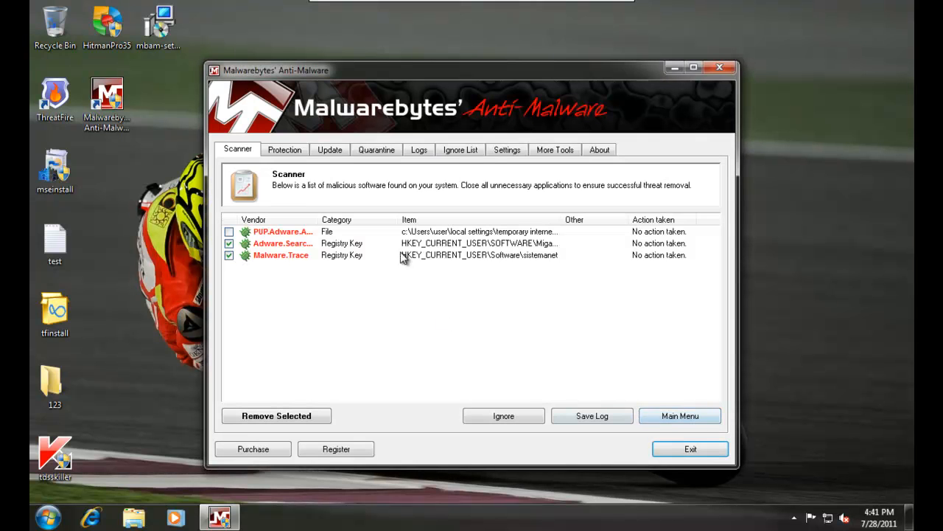
left_click_drag(561, 219, 707, 221)
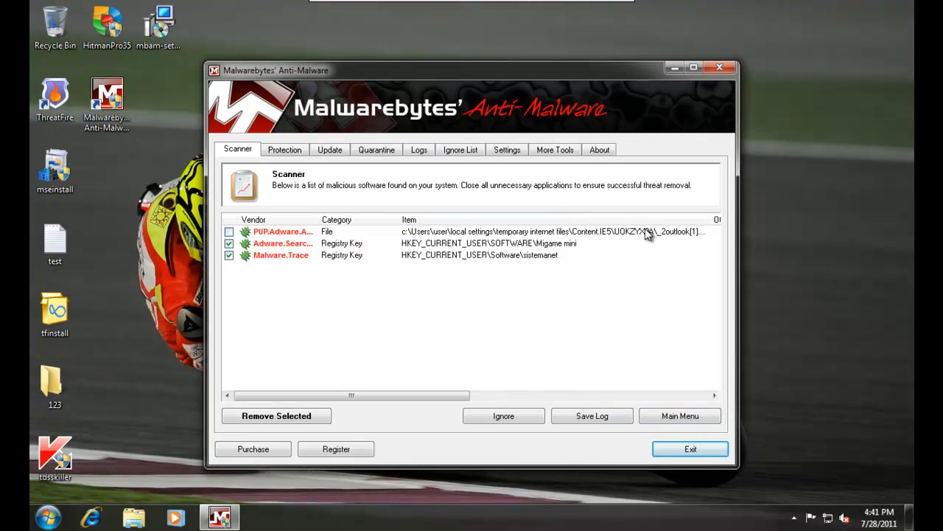
left_click(649, 232)
left_click(228, 235)
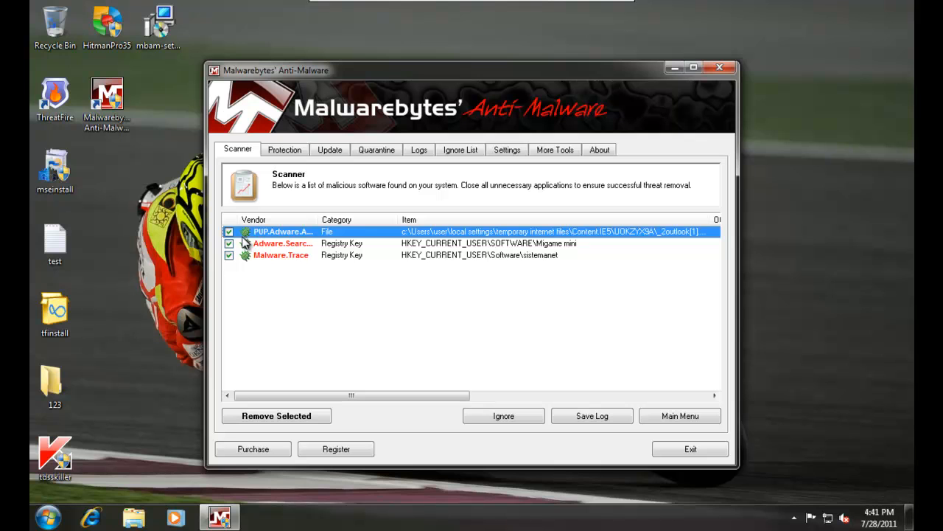
key("Down")
key("Down")
key("Up")
key("Return")
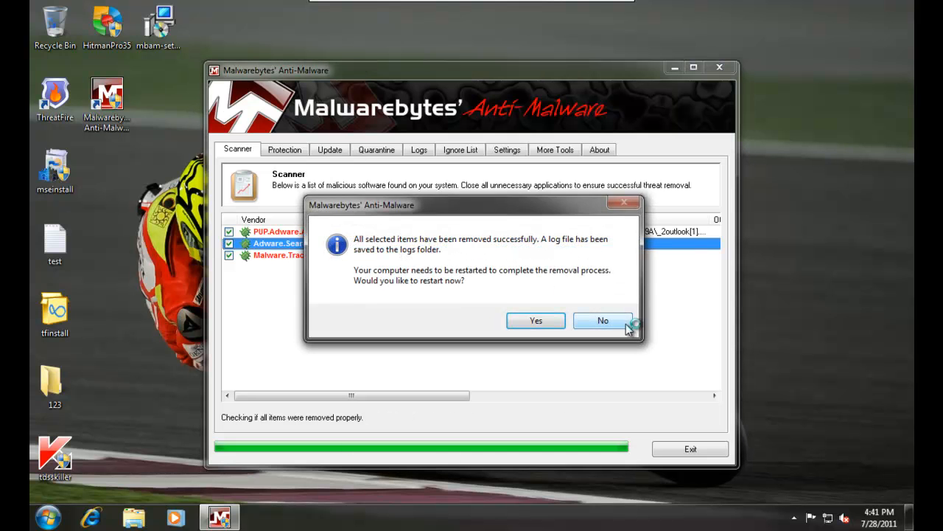
Step: Close the removal log, decline the restart, and allow mbam.exe in ThreatFire's alert
left_click_drag(551, 109, 104, 356)
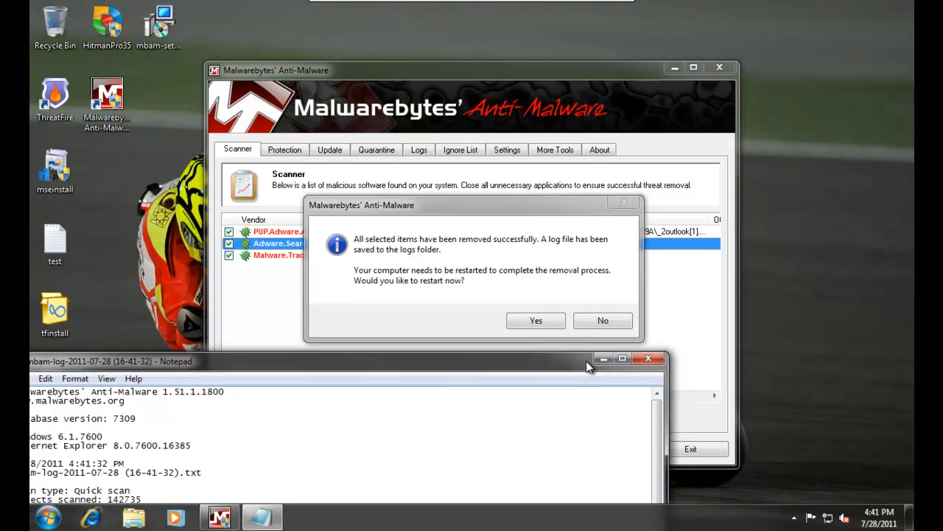
left_click(661, 357)
left_click(602, 320)
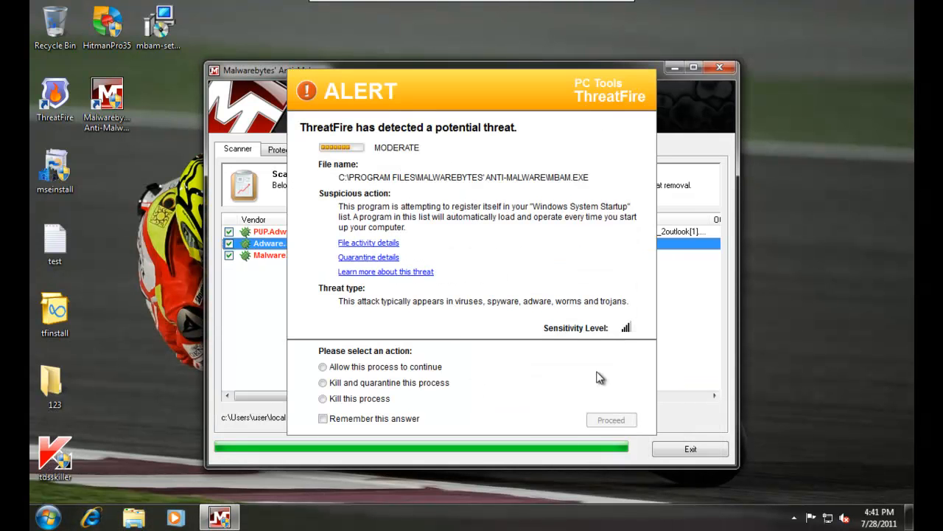
left_click(353, 372)
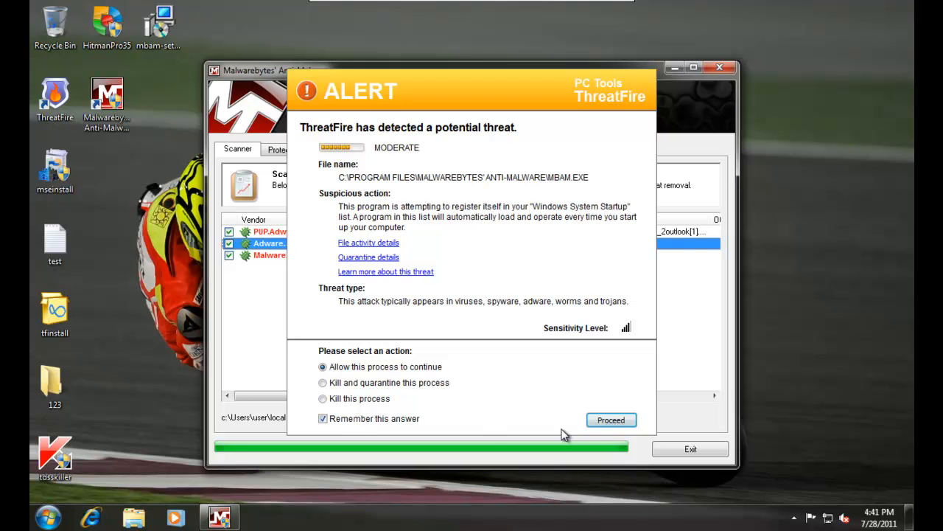
left_click(611, 420)
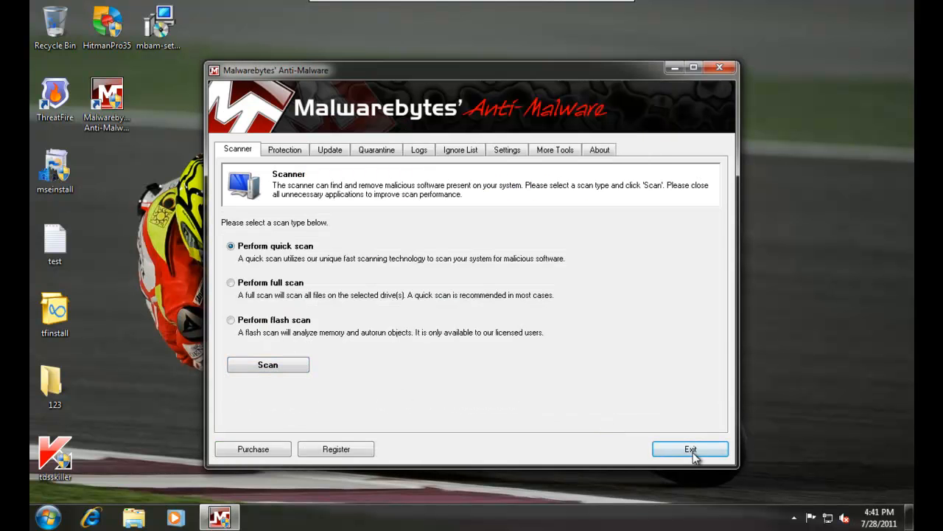
Step: Close Malwarebytes, then open Security Essentials from the tray, view its settings and close it
left_click(698, 449)
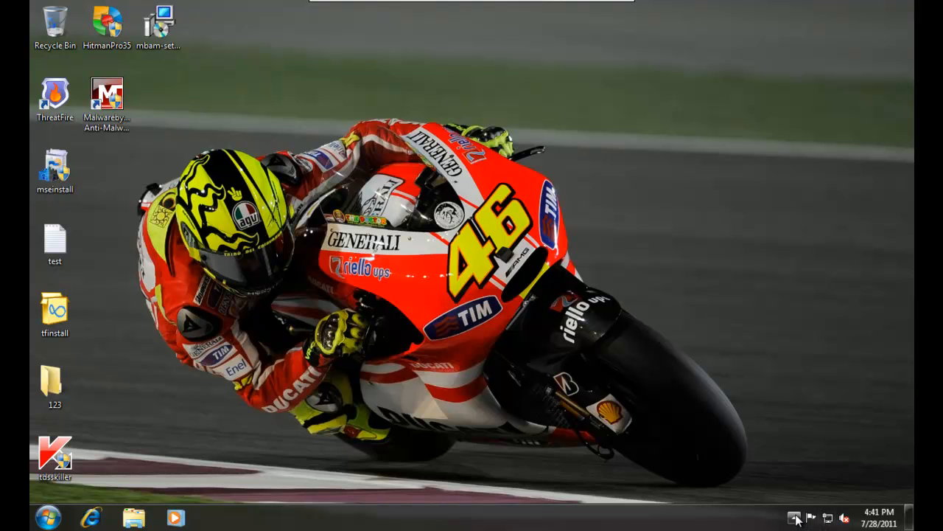
left_click(794, 517)
left_click(816, 427)
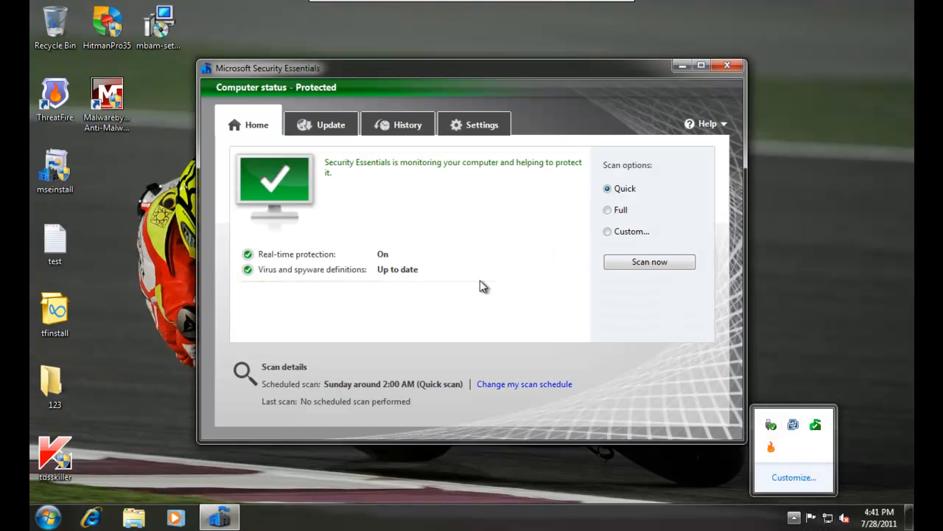
mouse_move(442, 67)
left_mouse_down()
mouse_move(554, 66)
mouse_move(441, 83)
left_mouse_up()
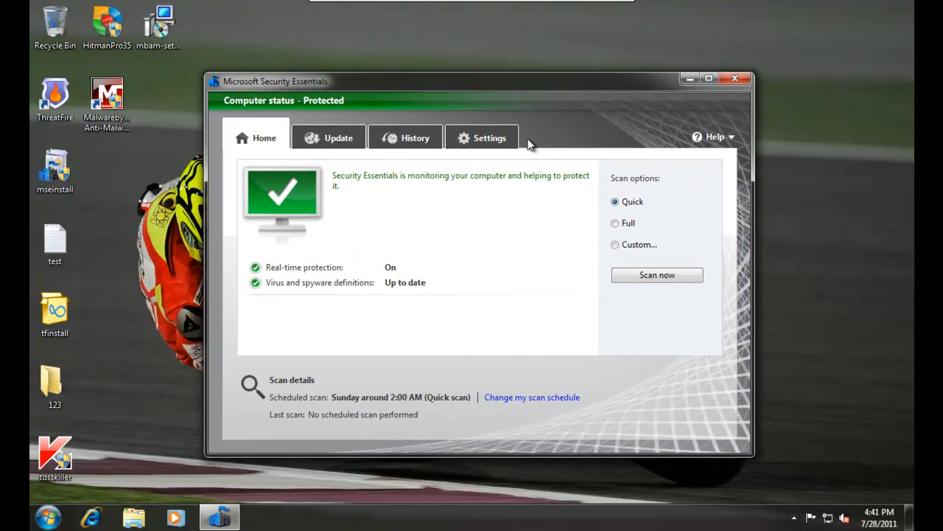
left_click(492, 139)
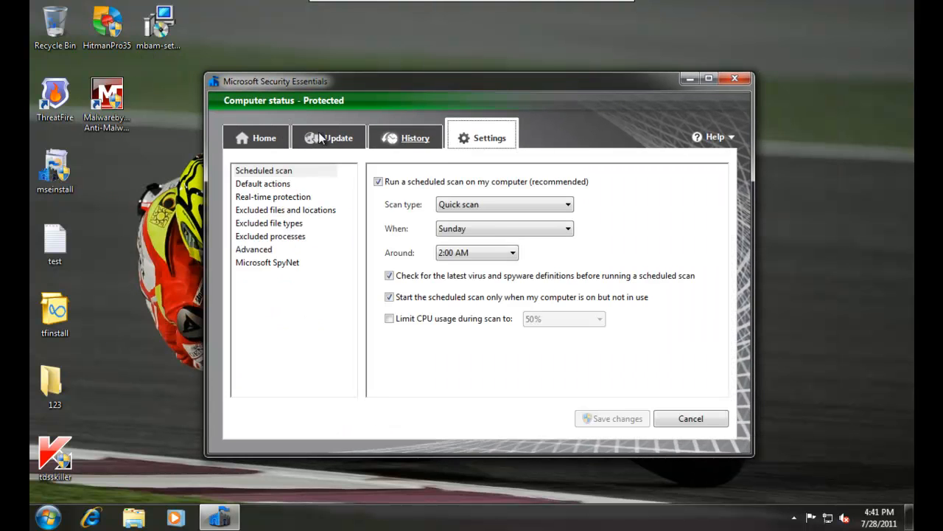
left_click(734, 79)
Step: Open ThreatFire's status window from the hidden tray icons, move it down, and close it
left_click(793, 517)
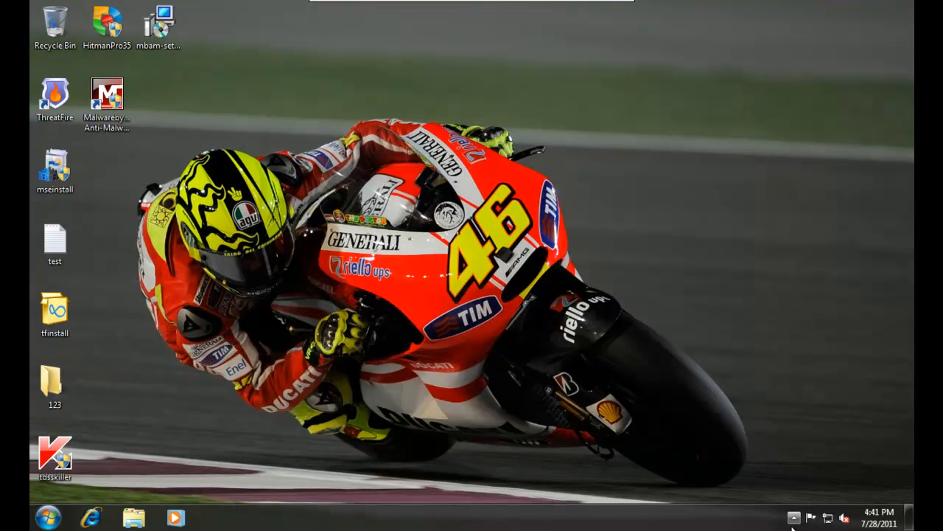
double_click(772, 445)
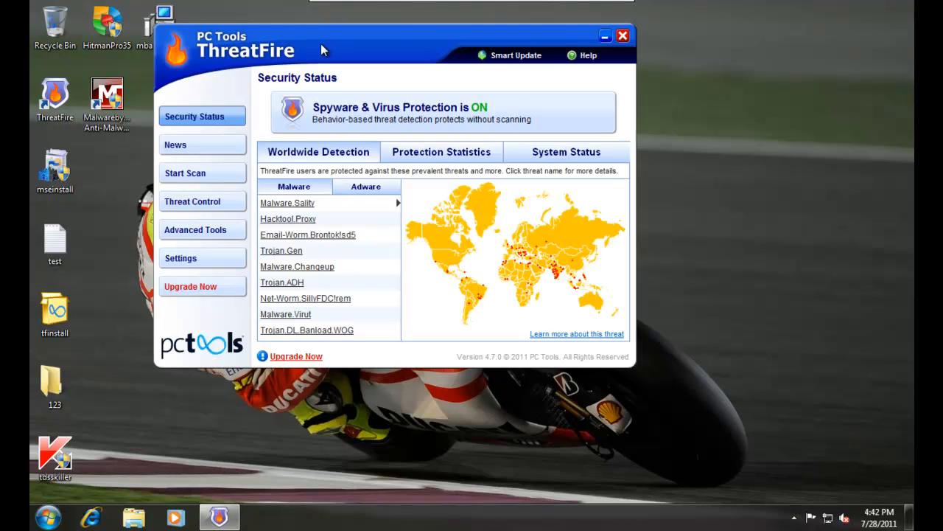
left_click_drag(323, 50, 296, 101)
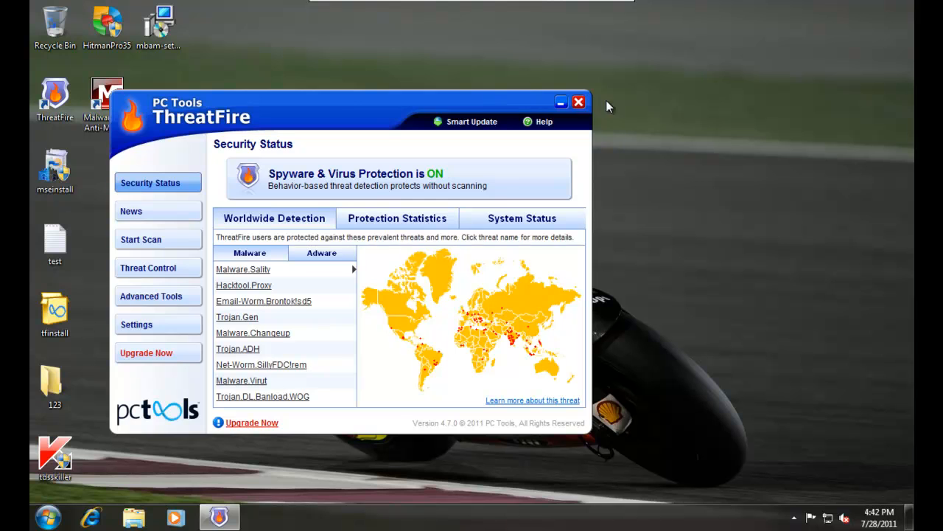
left_click(578, 102)
Step: Open and dismiss the Start menu, then launch Internet Explorer from the taskbar
key("super")
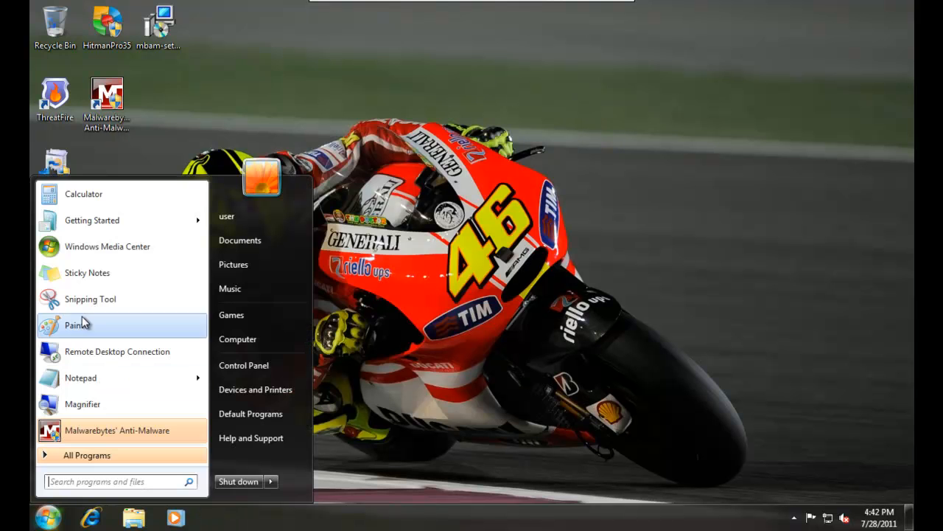
key("super")
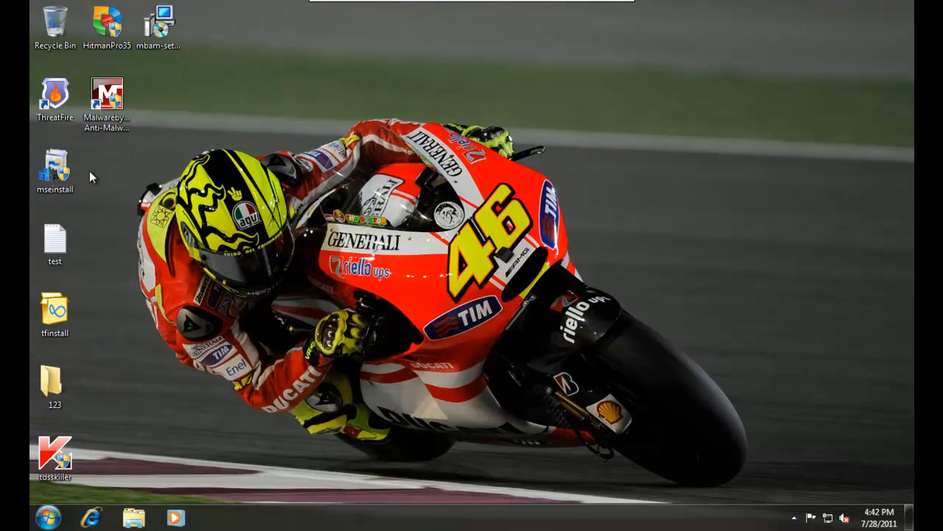
left_click(87, 518)
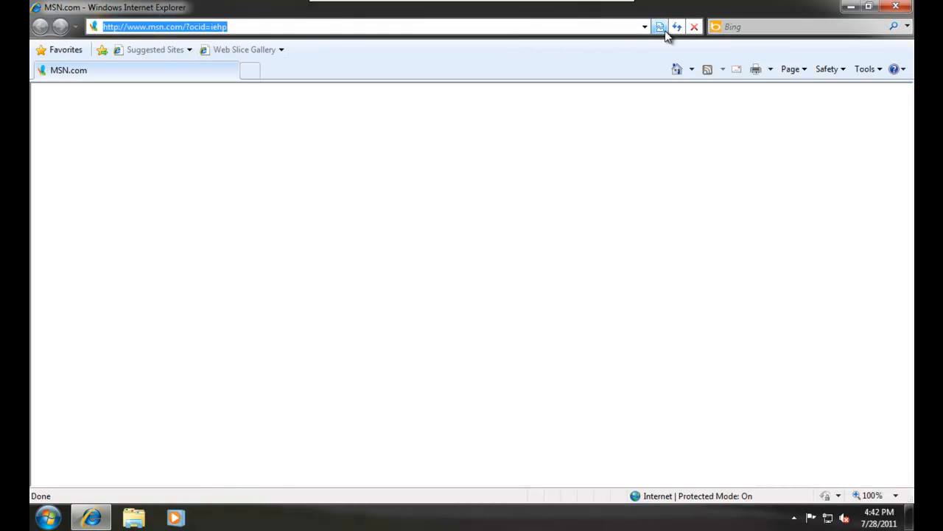
Step: Go to google and search for 'free antivirus'
type("google.")
key("shift+Return")
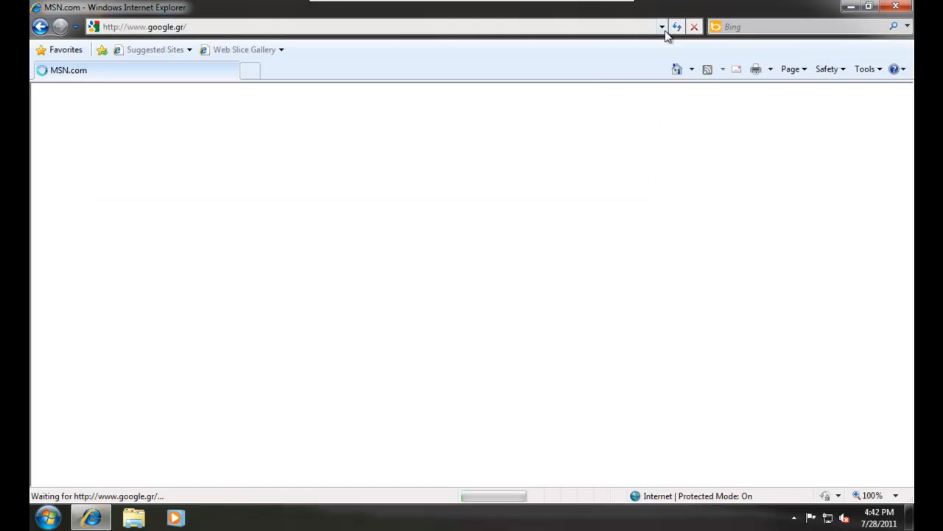
type("free antivirus")
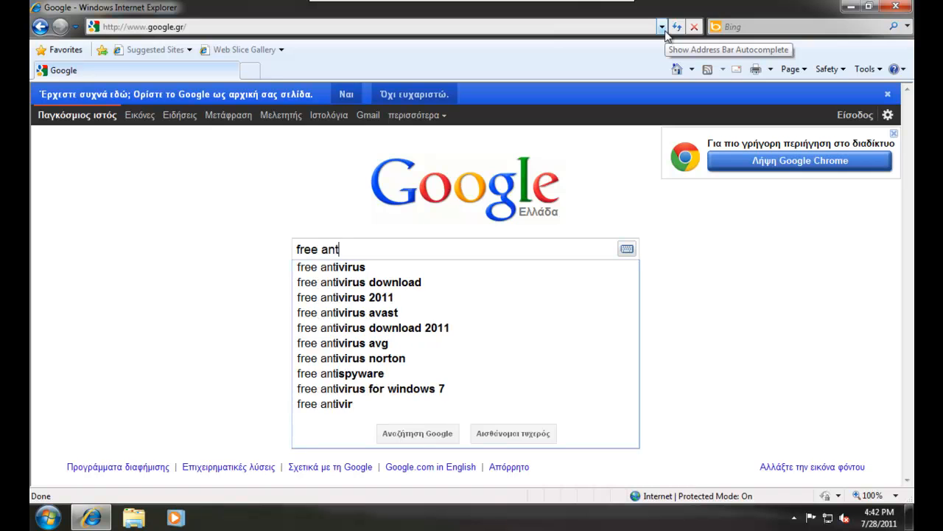
key("Return")
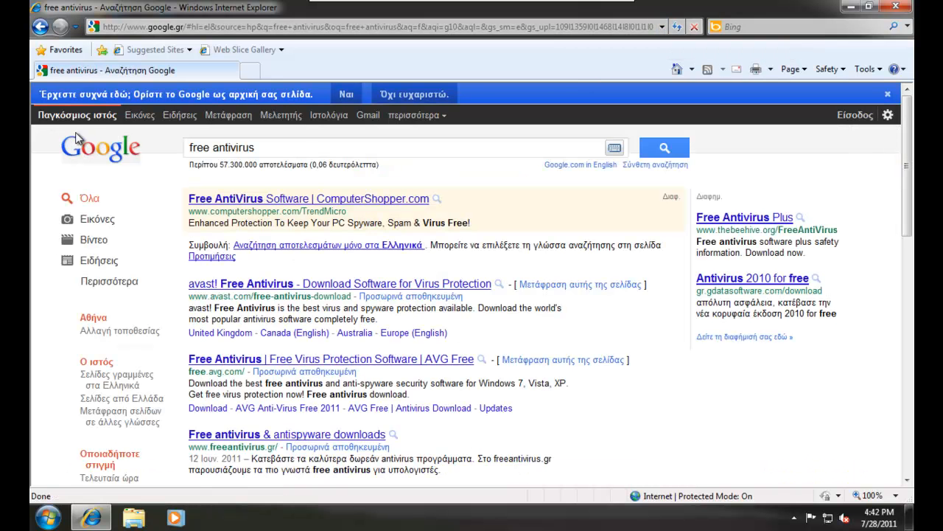
Step: View the avast! Free Antivirus result, return, view the AVG Free result, then close Internet Explorer
left_click(269, 293)
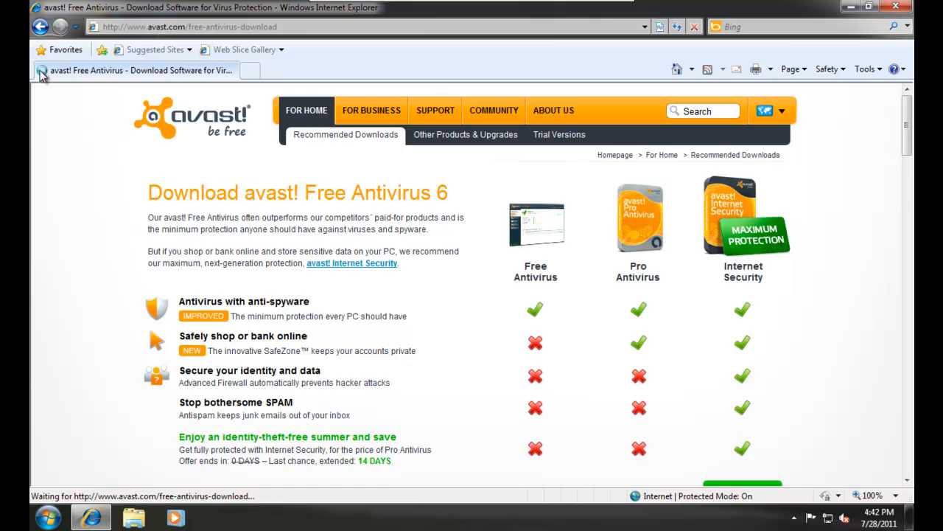
left_click(41, 28)
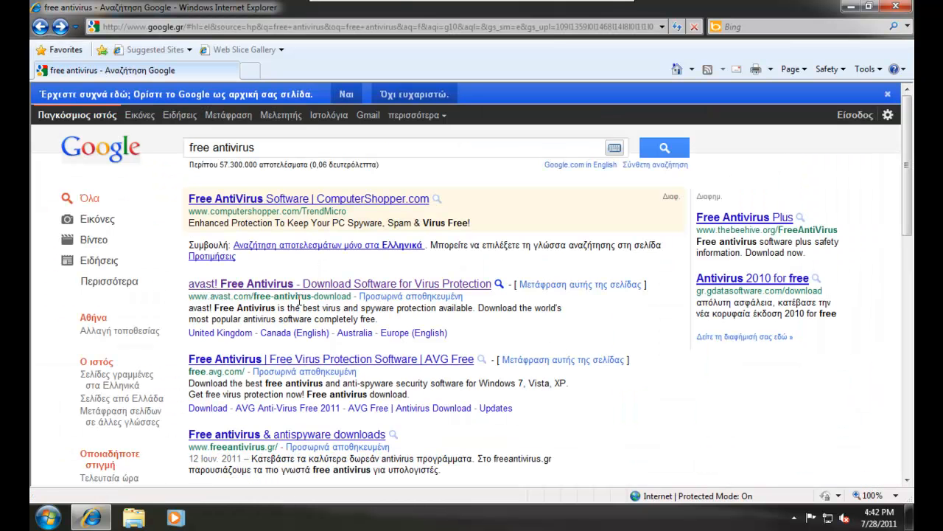
left_click(267, 359)
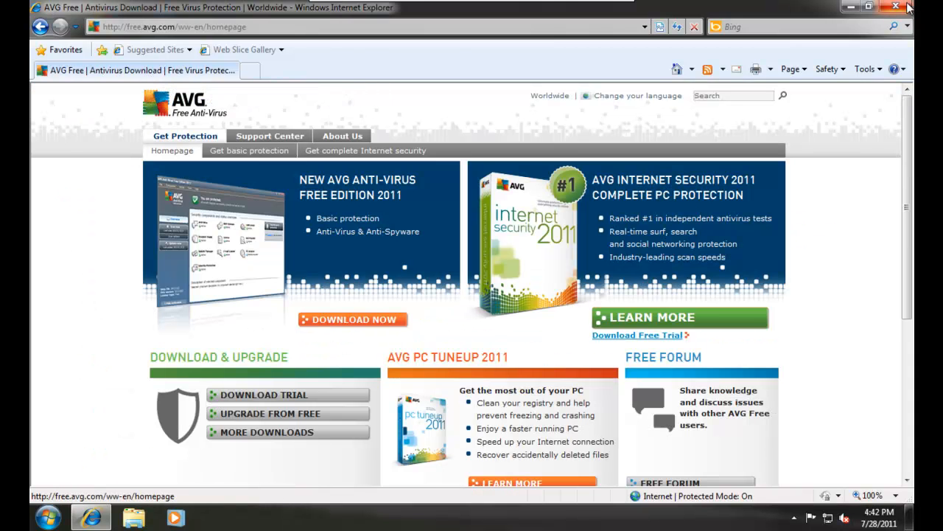
key("alt+F4")
left_click(34, 521)
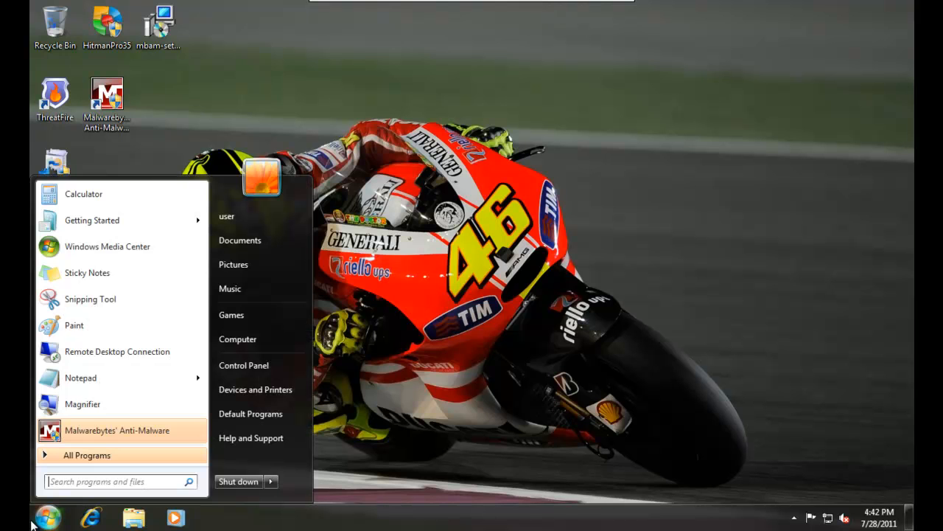
Step: Dismiss the programs list and open test.txt from the desktop, moving Notepad up and right
left_click(74, 455)
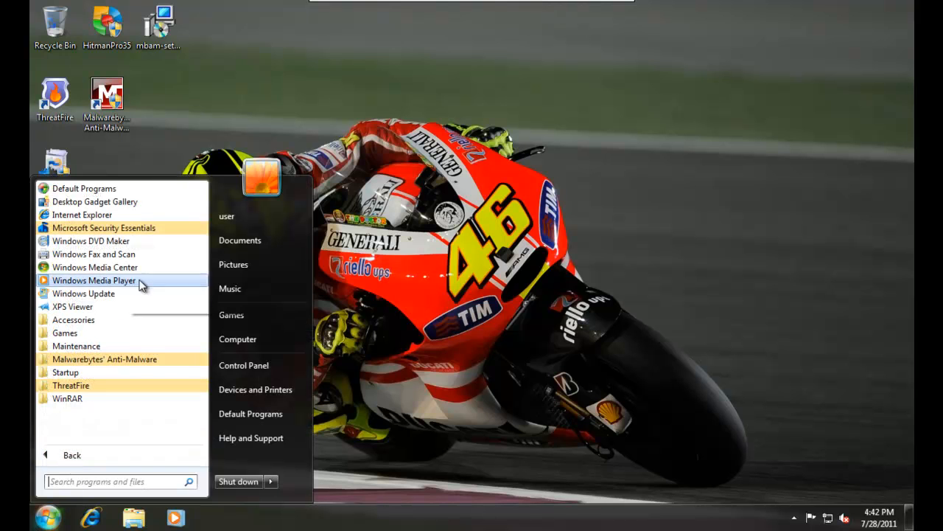
left_click(440, 202)
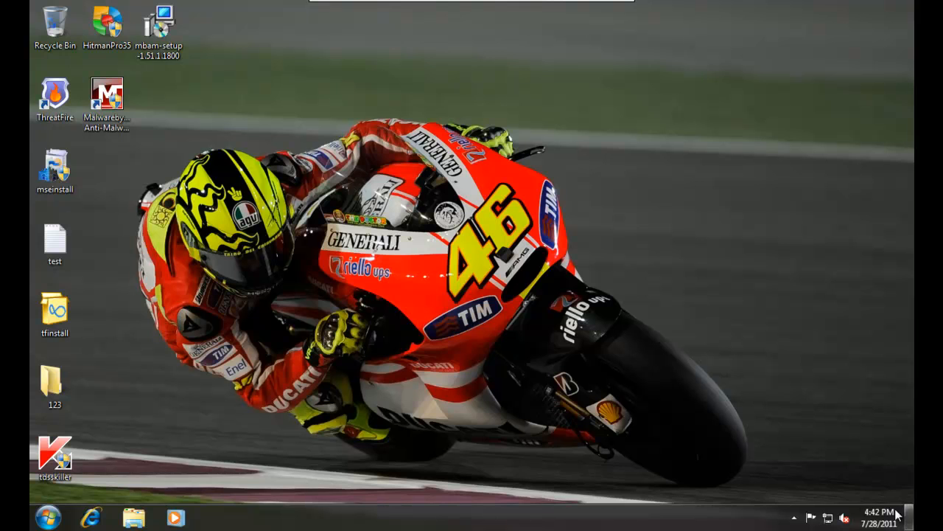
left_click(793, 520)
double_click(76, 273)
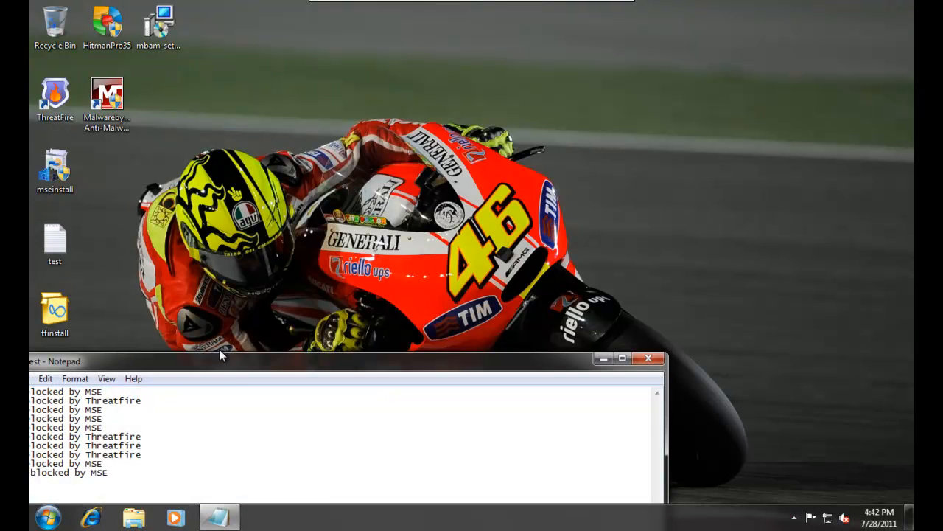
left_click_drag(220, 355, 557, 62)
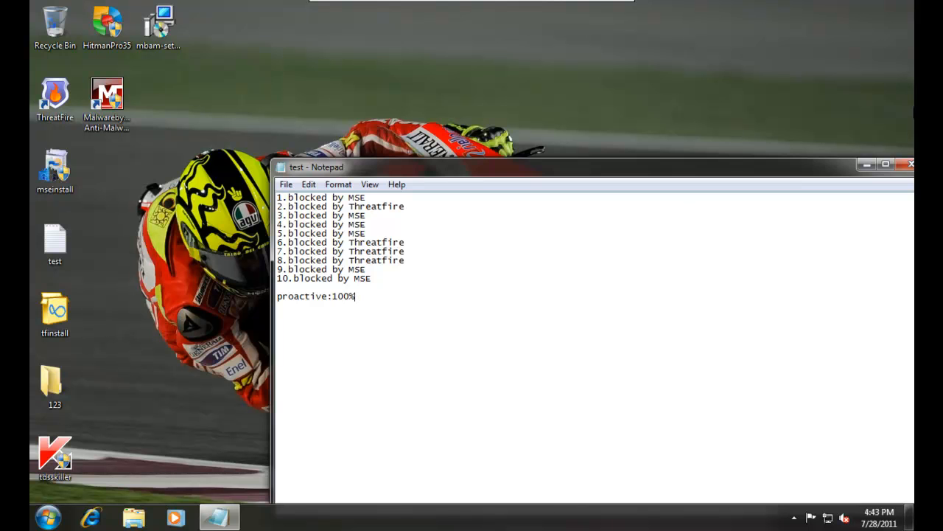
Step: Close Notepad and save test.txt with its ten blocked samples and proactive:100% tally
left_click(911, 164)
left_click(432, 267)
left_click_drag(177, 1, 445, 341)
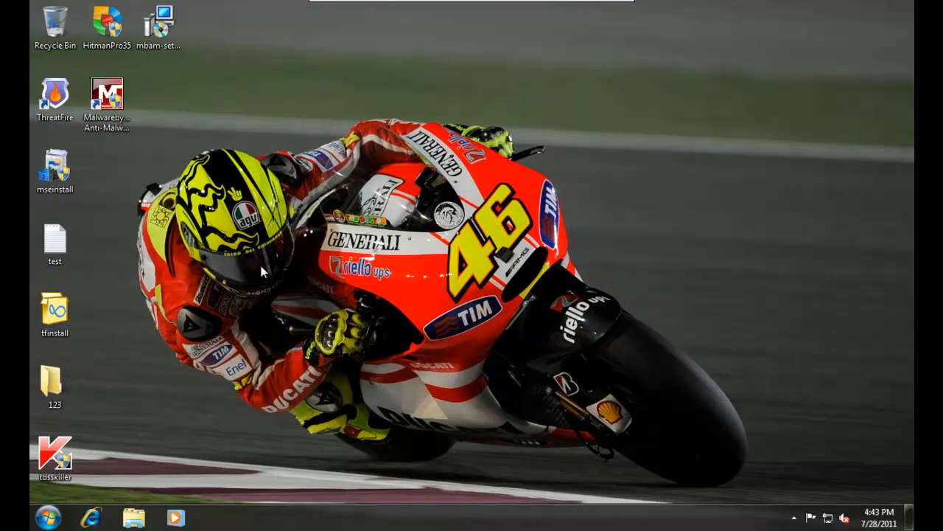
left_click(795, 517)
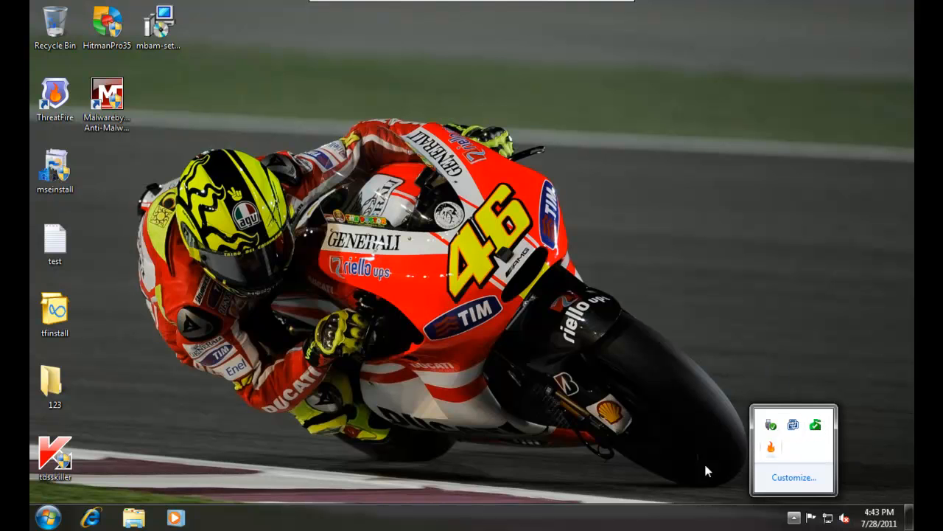
Step: Open Security Essentials from the tray, review its Update and History tabs, then maximize and hide it
double_click(815, 425)
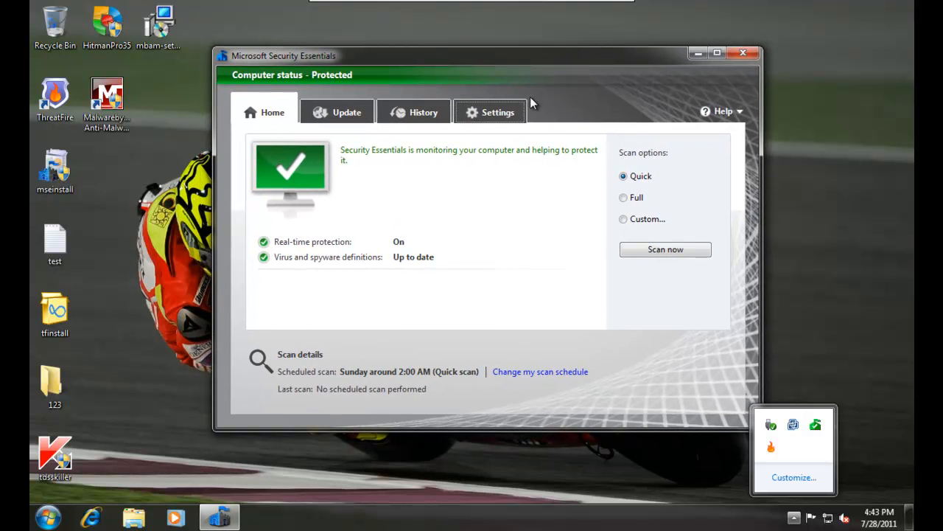
left_click(345, 113)
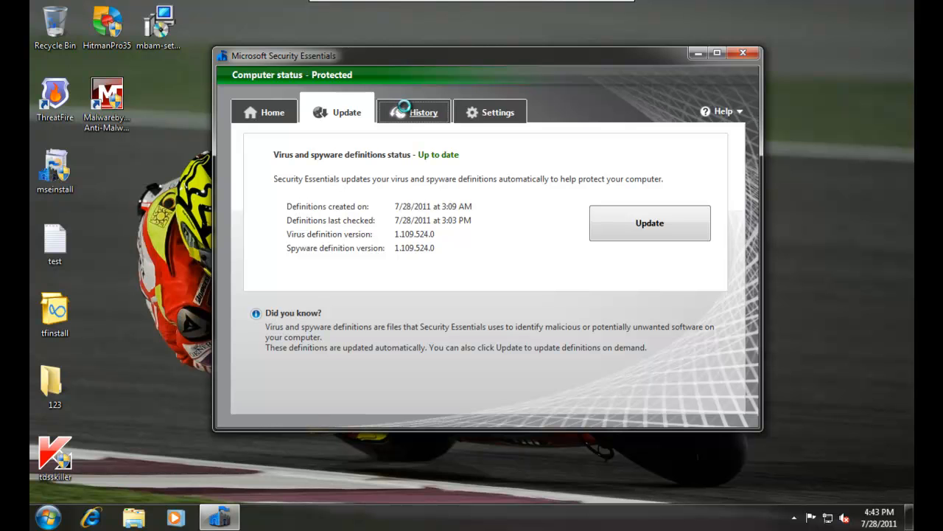
left_click(405, 107)
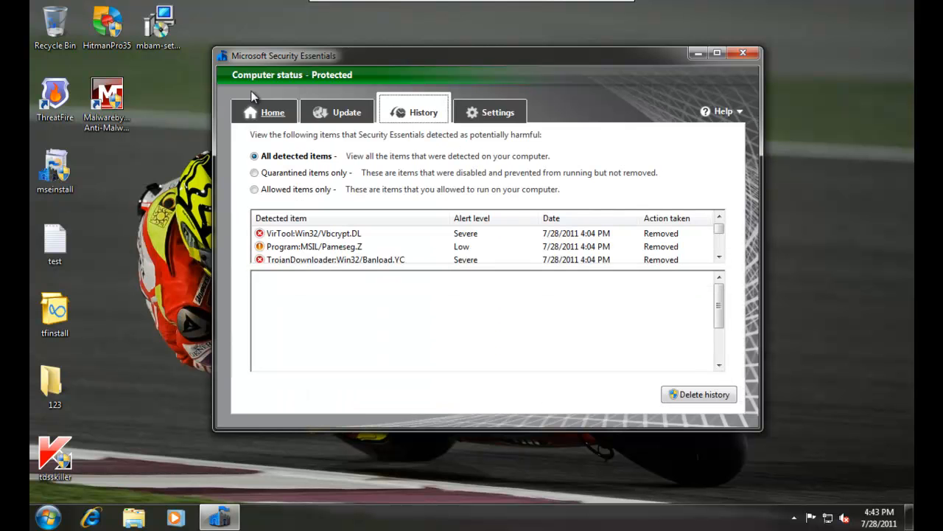
left_click(717, 52)
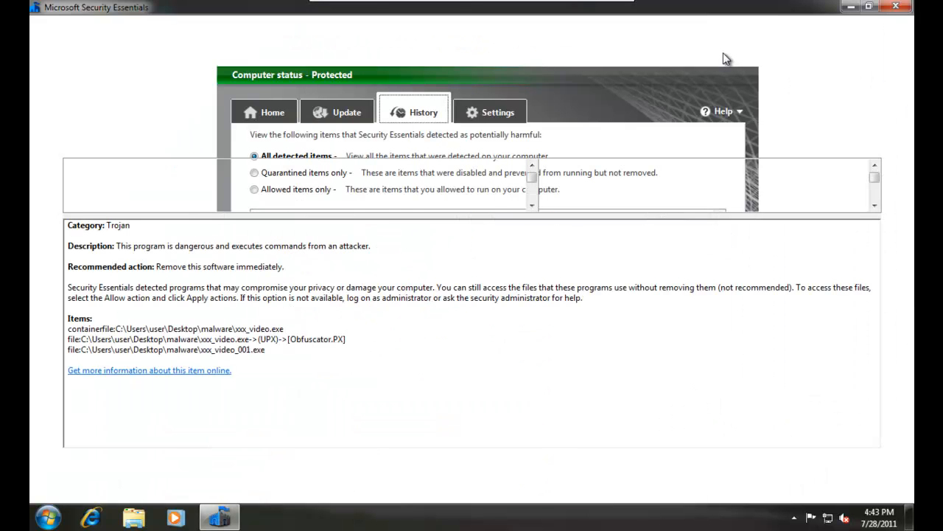
key("super+d")
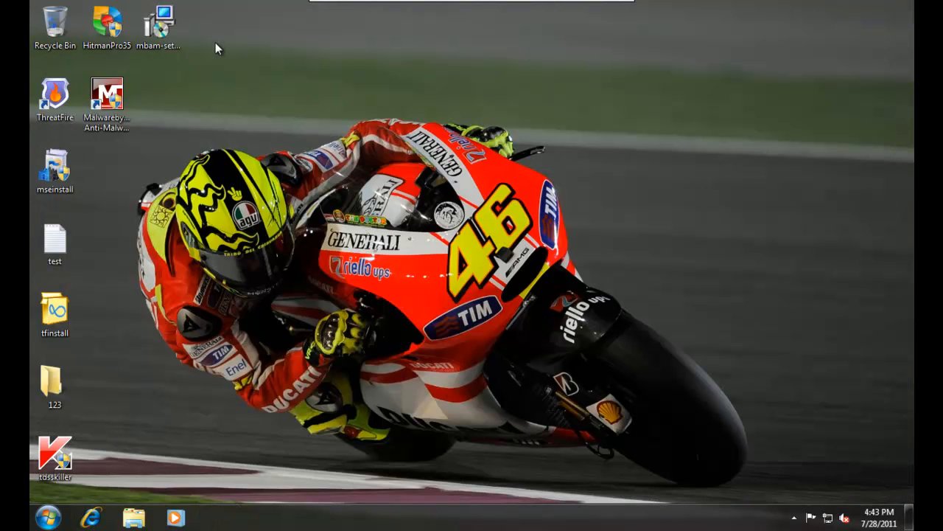
Step: Drag items around on the virtual machine's desktop
left_click_drag(143, 71, 218, 140)
left_click_drag(176, 64, 416, 53)
left_click_drag(142, 196, 267, 235)
left_click_drag(308, 81, 457, 152)
left_click_drag(30, 58, 465, 65)
left_click_drag(154, 60, 30, 59)
left_click_drag(382, 59, 472, 35)
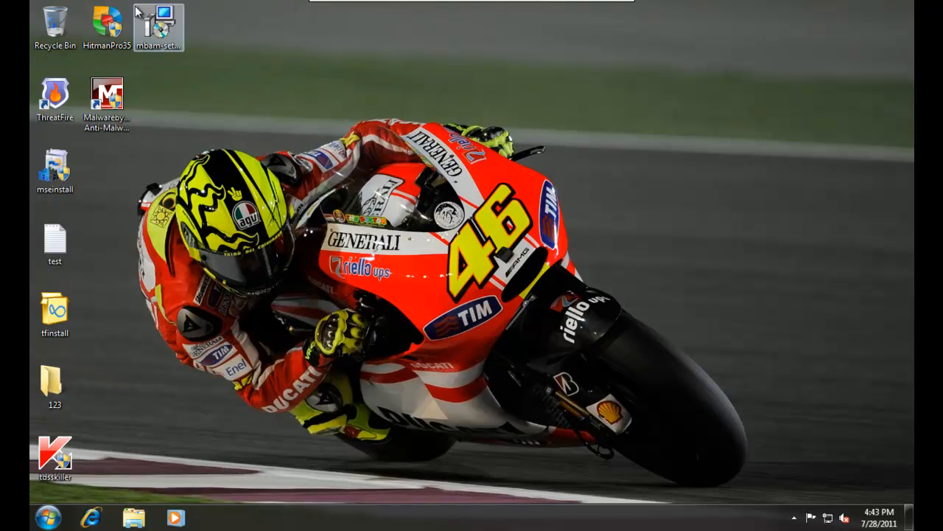
left_click_drag(222, 2, 400, 230)
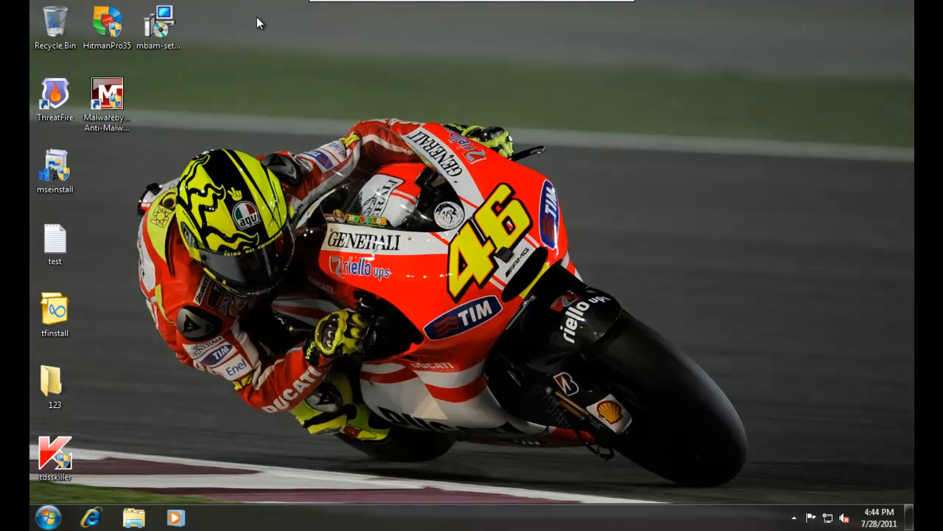
Step: Exit VMware full-screen mode and cancel the prompt about running virtual machines
mouse_move(339, 5)
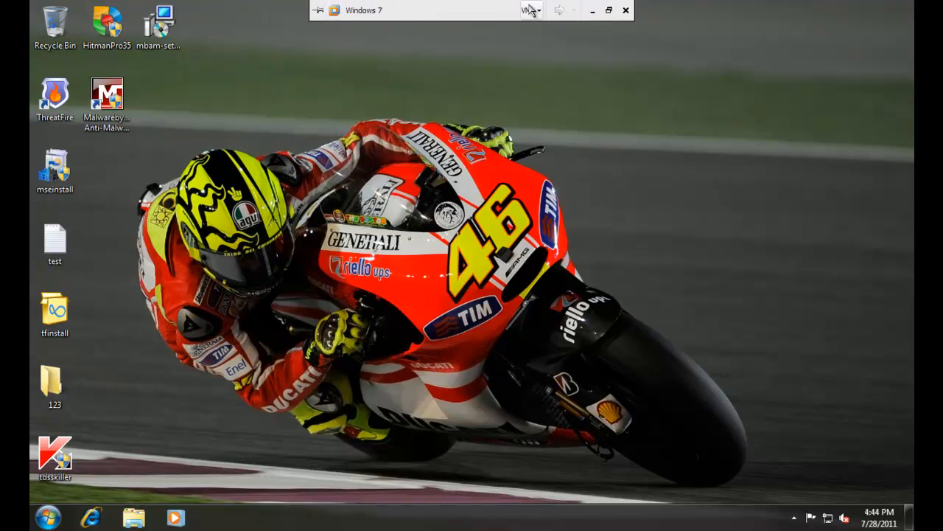
left_click(627, 10)
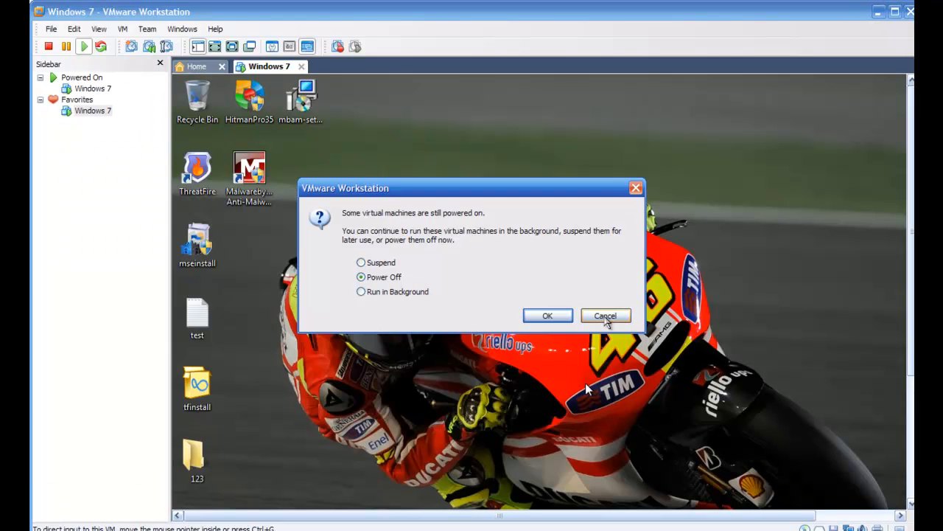
left_click(606, 315)
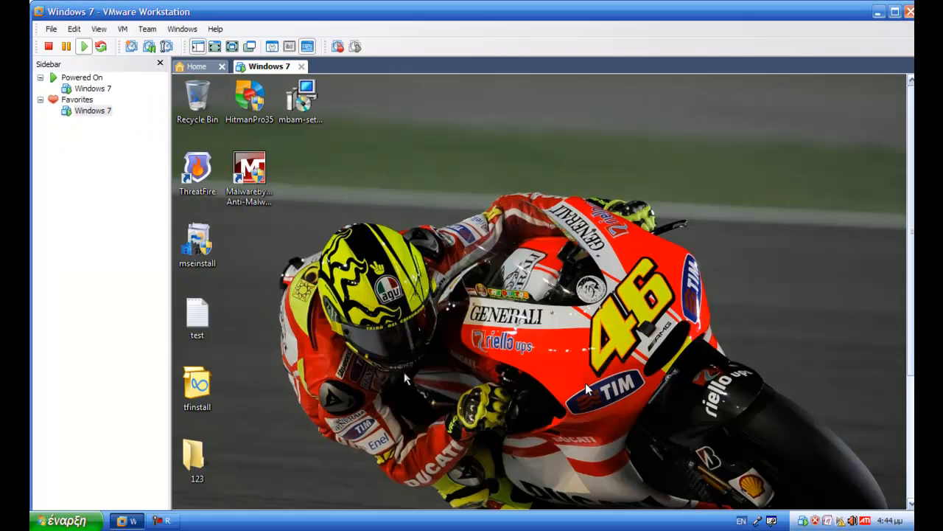